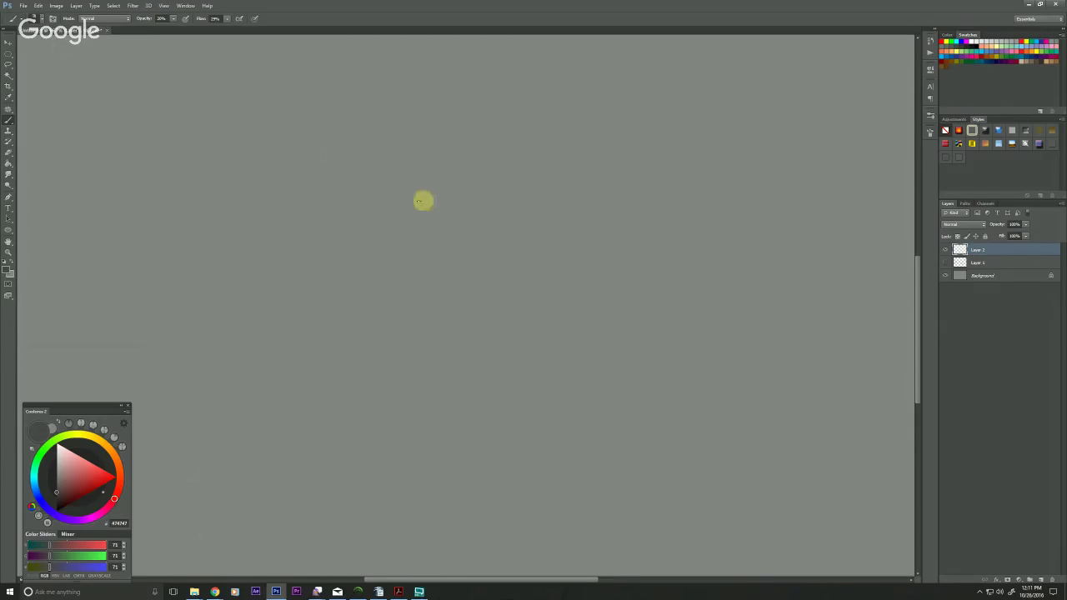
Sketch the top, back and front arcs of a round cranium in dark grey, raising the brush opacity to 100%
{"action": "left_click_drag", "start_coordinate": [561, 146], "coordinate": [576, 174]}
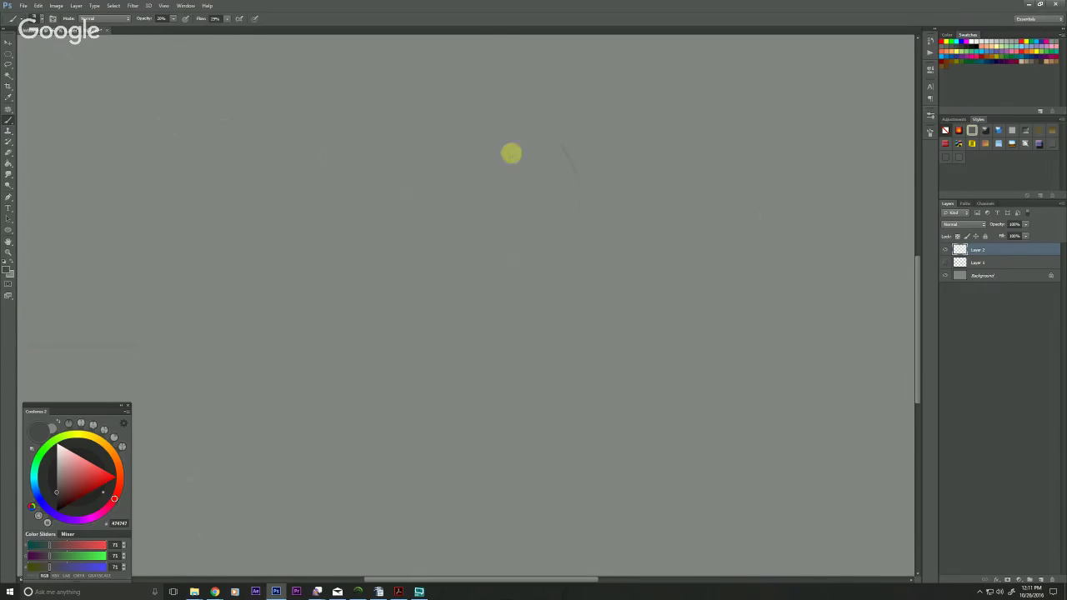
{"action": "left_click_drag", "start_coordinate": [575, 174], "coordinate": [488, 104]}
{"action": "left_click_drag", "start_coordinate": [415, 123], "coordinate": [392, 154]}
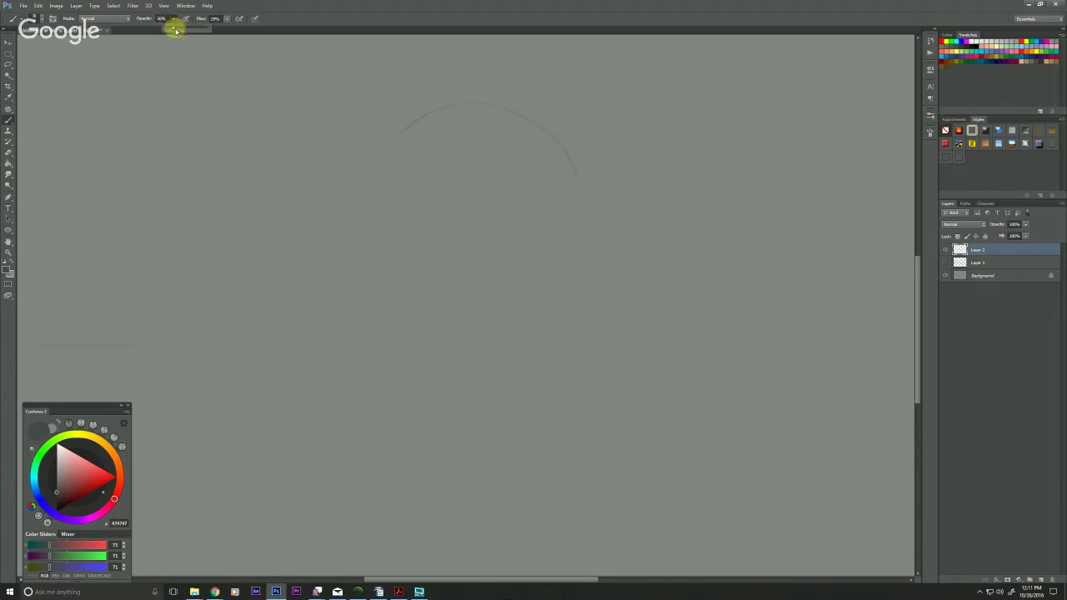
{"action": "left_click_drag", "start_coordinate": [176, 31], "coordinate": [207, 30]}
{"action": "left_click_drag", "start_coordinate": [433, 111], "coordinate": [574, 171]}
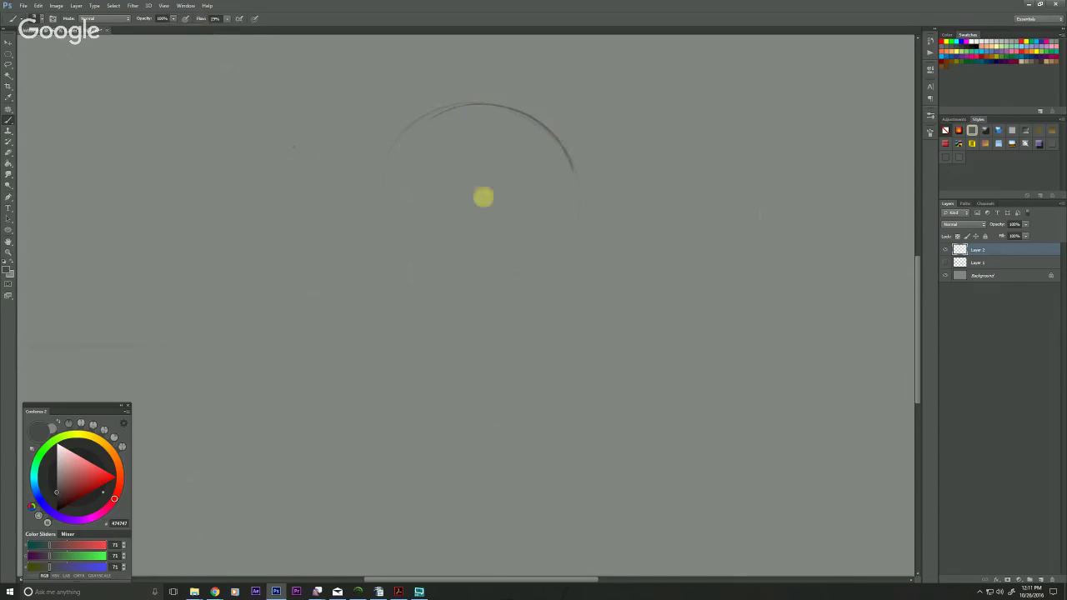
{"action": "left_click_drag", "start_coordinate": [474, 110], "coordinate": [507, 258]}
{"action": "left_click_drag", "start_coordinate": [383, 190], "coordinate": [505, 111]}
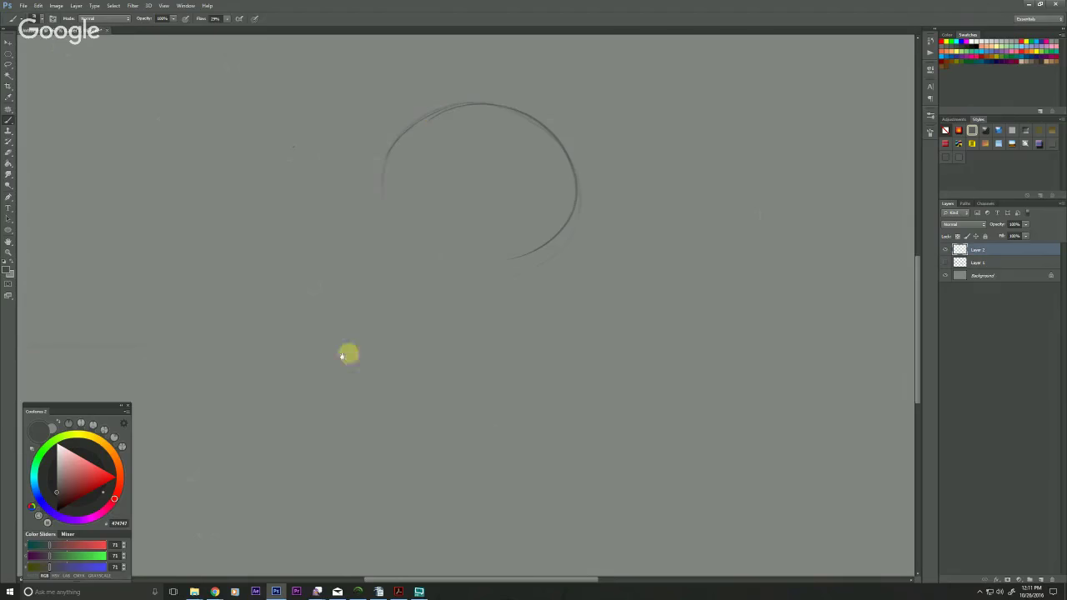
Close the underside of the cranium circle and add a second, looser arc around the back of the skull
{"action": "key", "text": "z"}
{"action": "left_click", "coordinate": [332, 445], "text": "alt"}
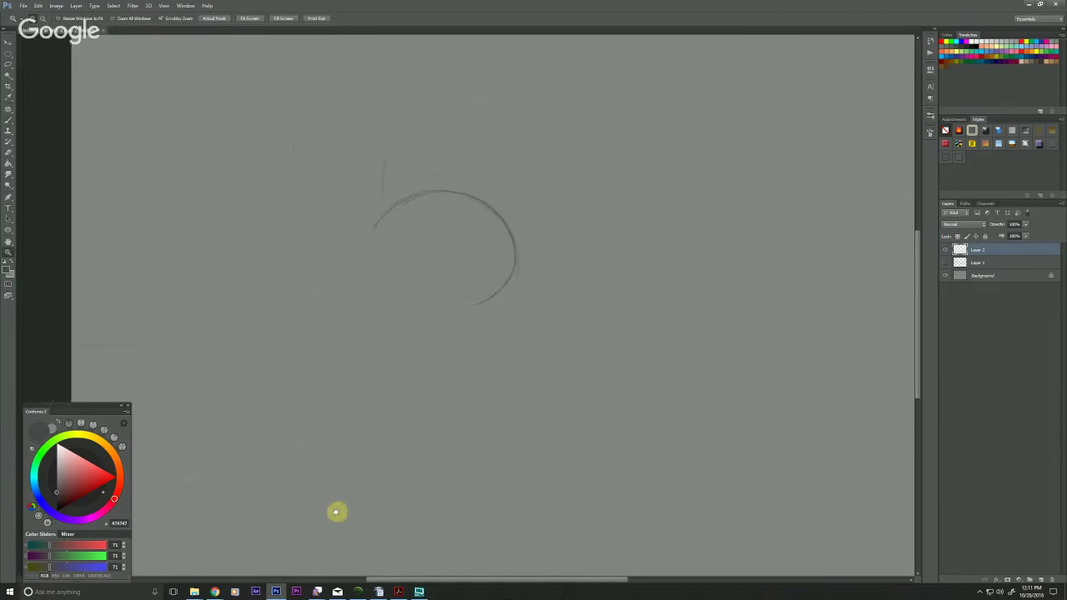
{"action": "left_click_drag", "start_coordinate": [336, 511], "coordinate": [239, 496]}
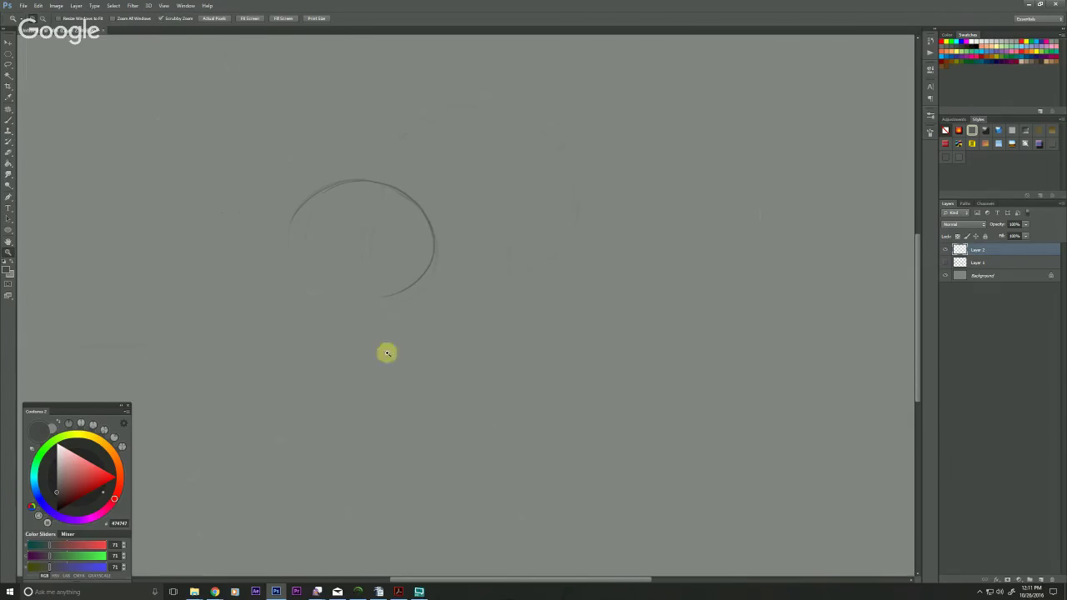
{"action": "left_click", "coordinate": [356, 276]}
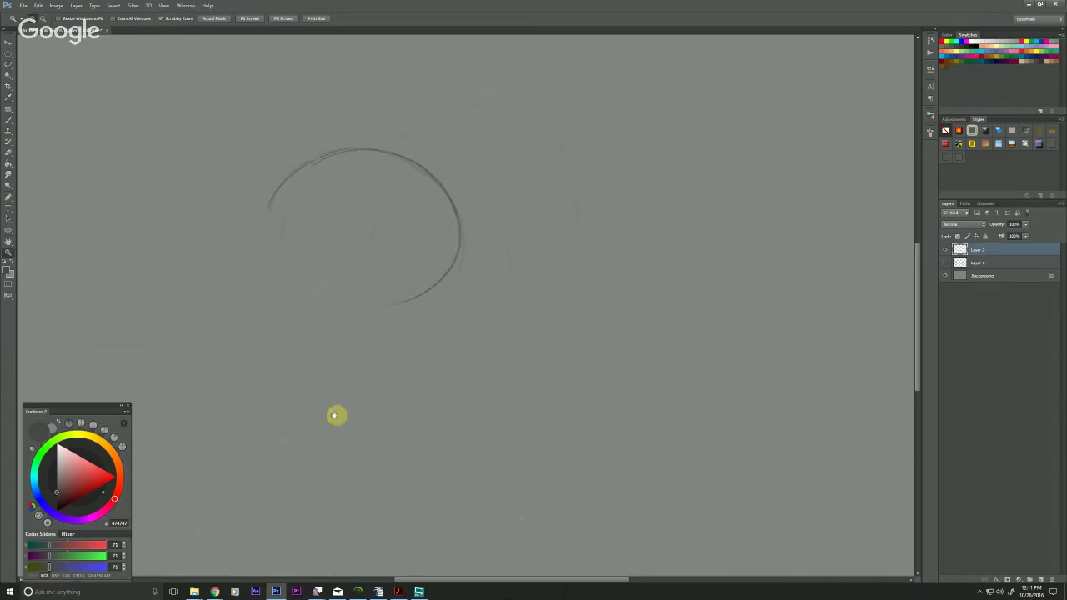
{"action": "mouse_move", "coordinate": [336, 414]}
{"action": "left_mouse_down"}
{"action": "mouse_move", "coordinate": [278, 417]}
{"action": "mouse_move", "coordinate": [259, 406]}
{"action": "left_mouse_up"}
{"action": "key", "text": "b"}
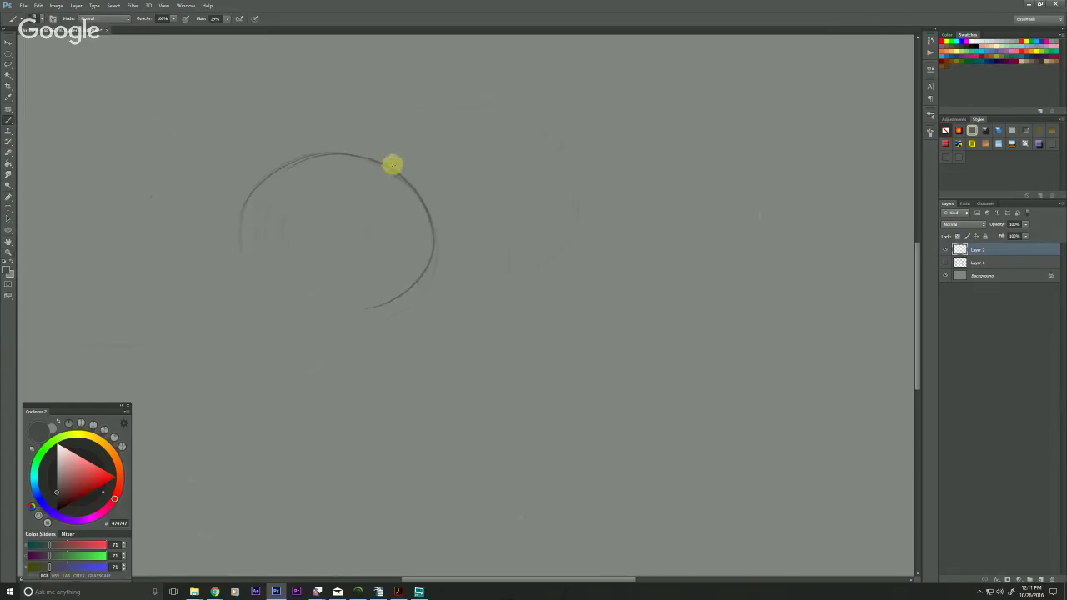
{"action": "mouse_move", "coordinate": [393, 165]}
{"action": "left_mouse_down"}
{"action": "mouse_move", "coordinate": [425, 301]}
{"action": "mouse_move", "coordinate": [495, 285]}
{"action": "mouse_move", "coordinate": [582, 202]}
{"action": "mouse_move", "coordinate": [402, 238]}
{"action": "mouse_move", "coordinate": [466, 121]}
{"action": "left_mouse_up"}
{"action": "key", "text": "v"}
{"action": "key", "text": "b"}
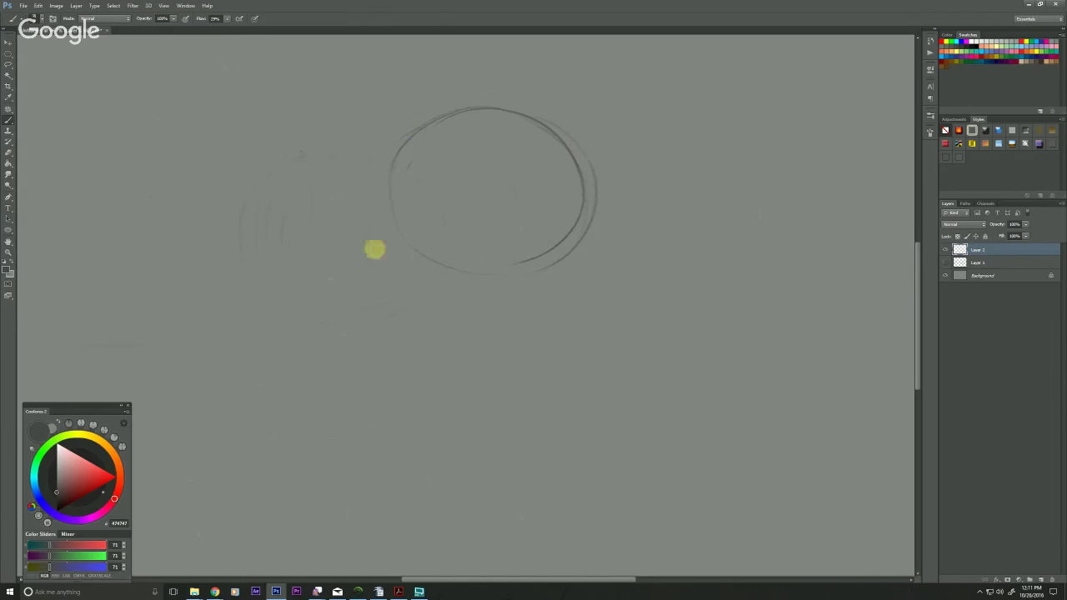
{"action": "left_click_drag", "start_coordinate": [353, 372], "coordinate": [336, 368]}
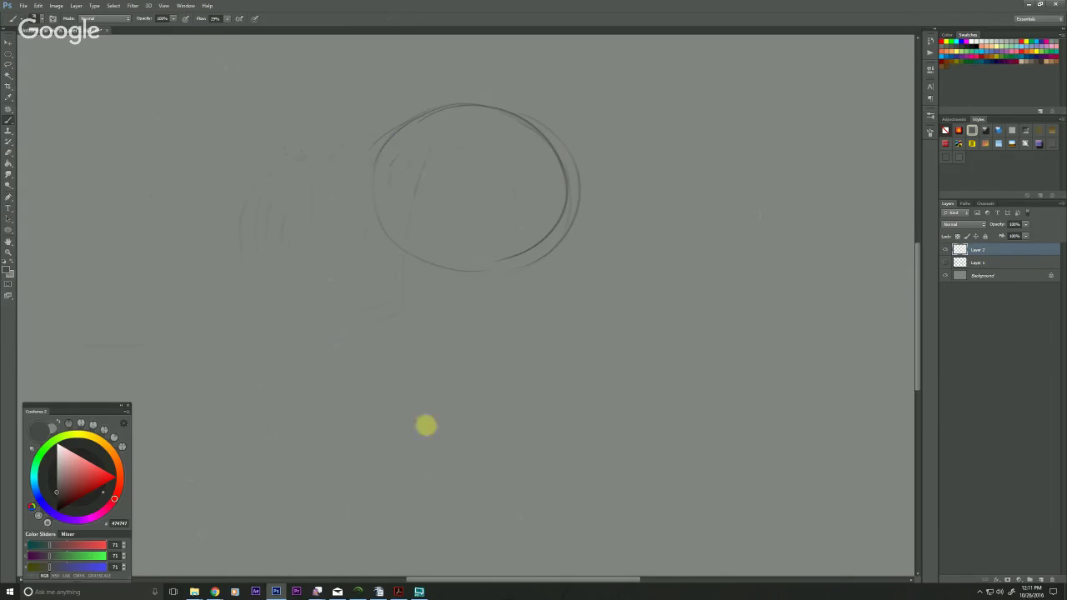
Sketch the face below the cranium with a curved centre line, a jaw tapering to a pointed chin, and a brow line across the skull
{"action": "left_click_drag", "start_coordinate": [439, 125], "coordinate": [403, 313]}
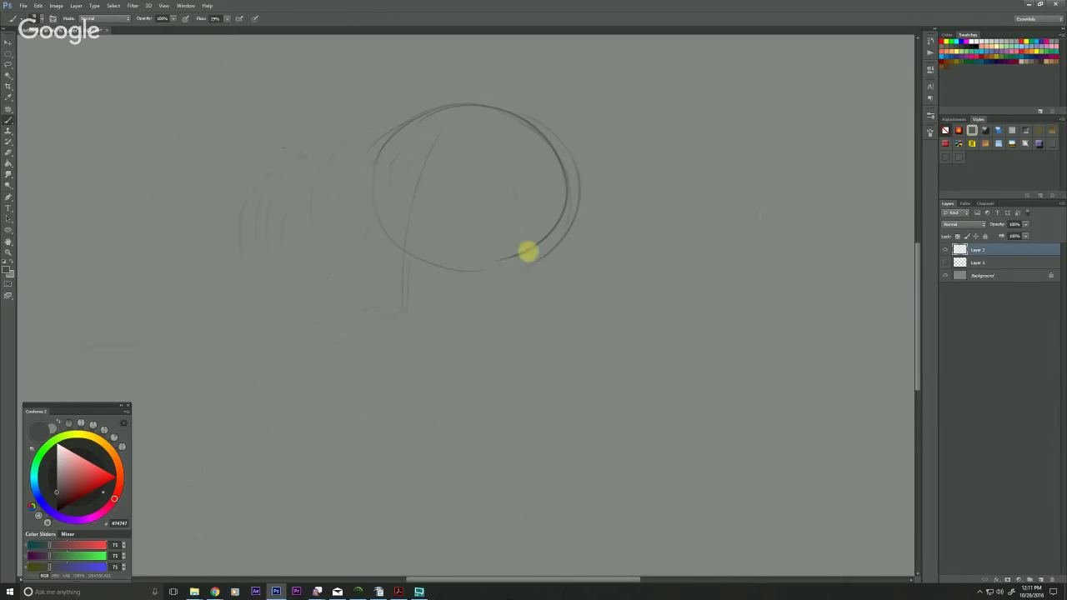
{"action": "mouse_move", "coordinate": [527, 248]}
{"action": "left_mouse_down"}
{"action": "mouse_move", "coordinate": [510, 297]}
{"action": "mouse_move", "coordinate": [408, 369]}
{"action": "mouse_move", "coordinate": [375, 300]}
{"action": "left_mouse_up"}
{"action": "mouse_move", "coordinate": [356, 205]}
{"action": "left_mouse_down"}
{"action": "mouse_move", "coordinate": [369, 192]}
{"action": "mouse_move", "coordinate": [390, 372]}
{"action": "left_mouse_up"}
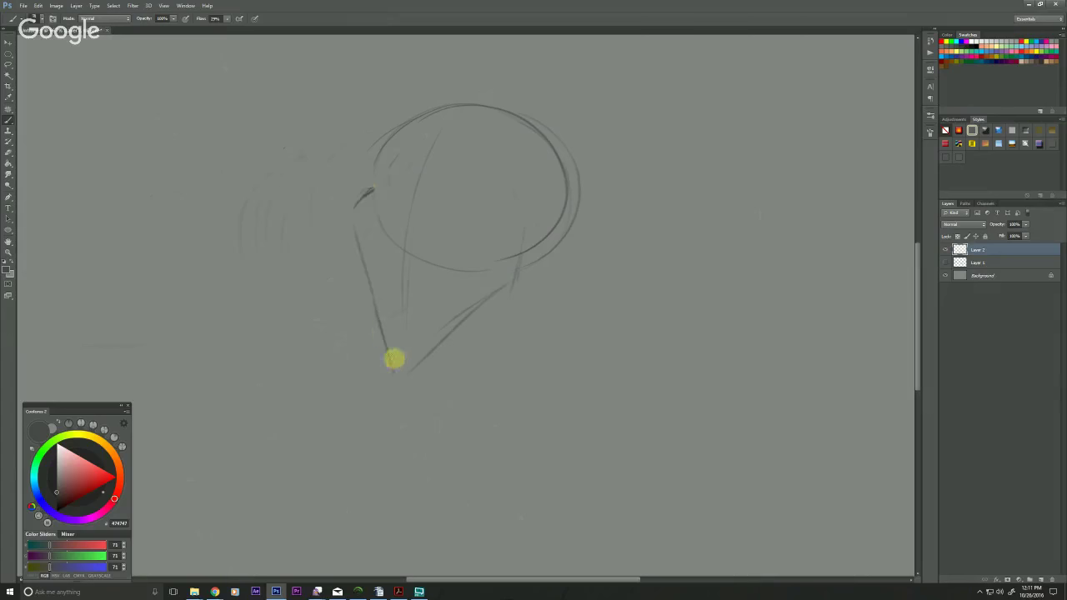
{"action": "mouse_move", "coordinate": [372, 188]}
{"action": "left_mouse_down"}
{"action": "mouse_move", "coordinate": [373, 147]}
{"action": "mouse_move", "coordinate": [409, 115]}
{"action": "mouse_move", "coordinate": [447, 107]}
{"action": "mouse_move", "coordinate": [555, 135]}
{"action": "mouse_move", "coordinate": [554, 264]}
{"action": "left_mouse_up"}
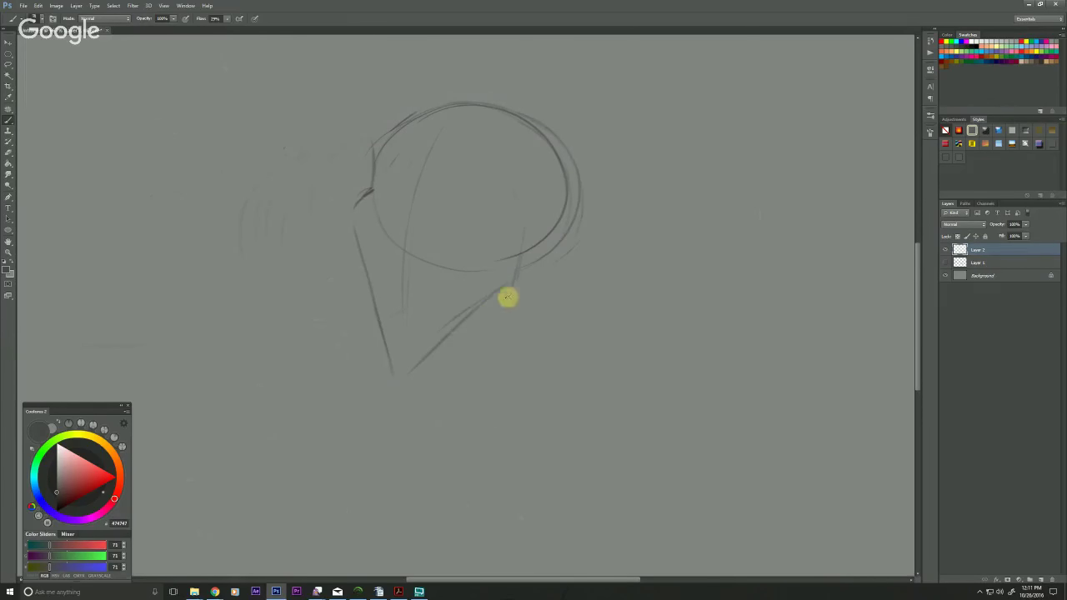
{"action": "left_click_drag", "start_coordinate": [507, 292], "coordinate": [409, 373]}
{"action": "left_click_drag", "start_coordinate": [489, 309], "coordinate": [395, 387]}
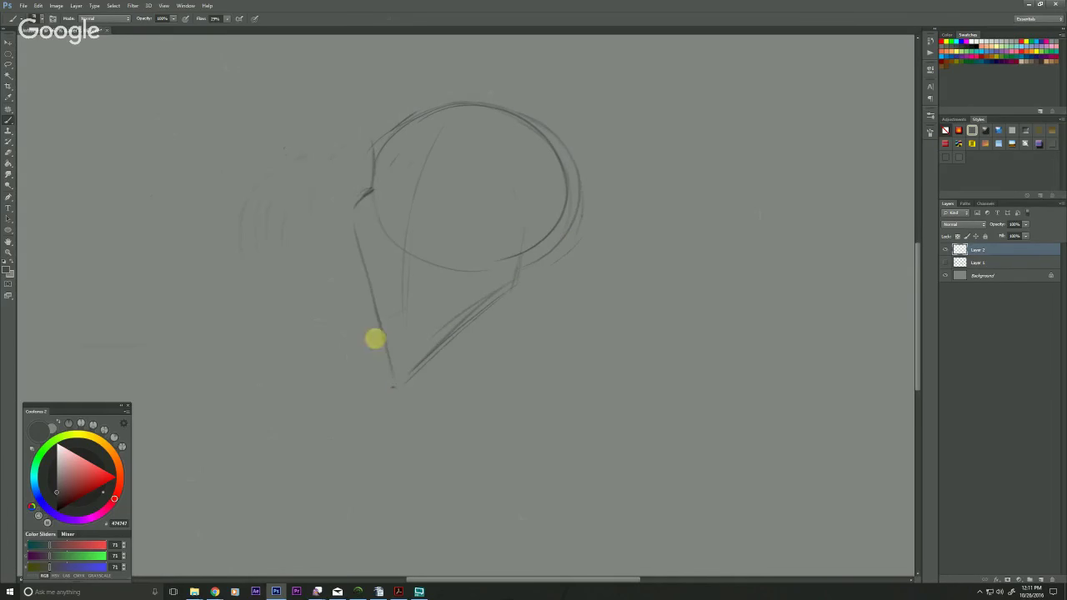
{"action": "left_click_drag", "start_coordinate": [359, 194], "coordinate": [478, 203]}
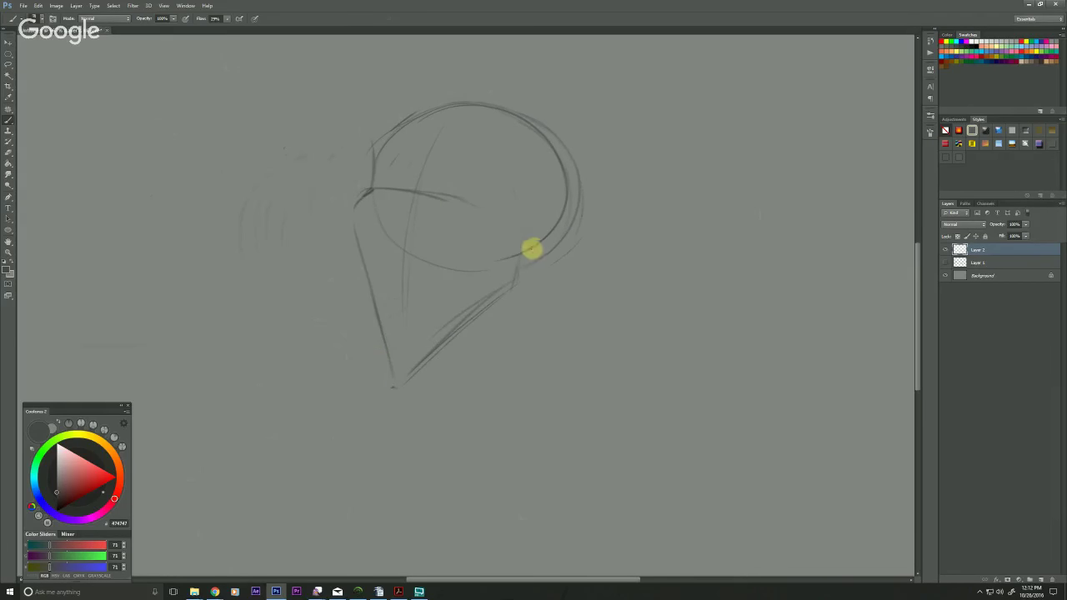
Sketch the front and back of the neck, sloping shoulder lines and a chest line below the head
{"action": "left_click_drag", "start_coordinate": [523, 242], "coordinate": [577, 365]}
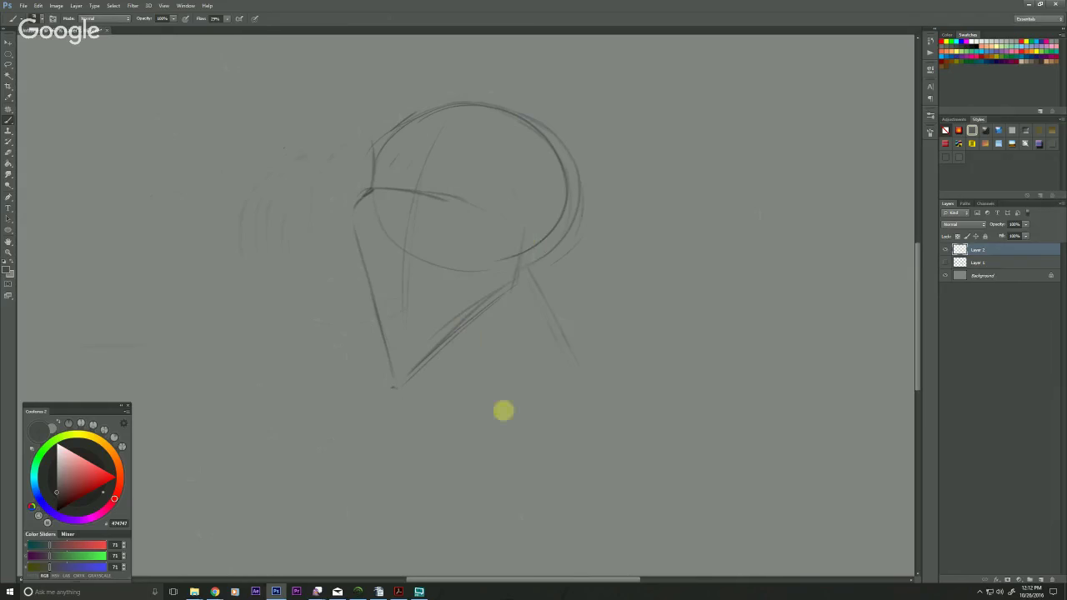
{"action": "left_click_drag", "start_coordinate": [491, 346], "coordinate": [518, 444]}
{"action": "mouse_move", "coordinate": [529, 248]}
{"action": "left_mouse_down"}
{"action": "mouse_move", "coordinate": [597, 419]}
{"action": "mouse_move", "coordinate": [554, 421]}
{"action": "mouse_move", "coordinate": [627, 390]}
{"action": "mouse_move", "coordinate": [710, 423]}
{"action": "left_mouse_up"}
{"action": "mouse_move", "coordinate": [507, 434]}
{"action": "left_mouse_down"}
{"action": "mouse_move", "coordinate": [432, 426]}
{"action": "mouse_move", "coordinate": [380, 527]}
{"action": "left_mouse_up"}
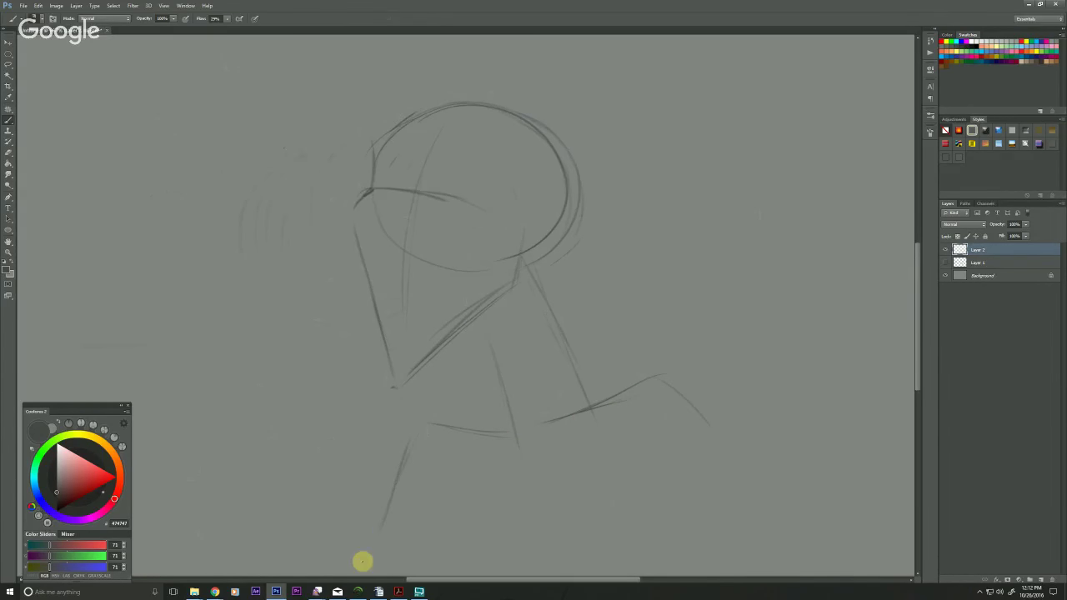
Mark the head's side plane with a curve from the crown down to the jaw and add a short forehead stroke
{"action": "left_click_drag", "start_coordinate": [431, 110], "coordinate": [495, 153]}
{"action": "left_click_drag", "start_coordinate": [477, 110], "coordinate": [508, 215]}
{"action": "mouse_move", "coordinate": [506, 123]}
{"action": "left_mouse_down"}
{"action": "mouse_move", "coordinate": [484, 265]}
{"action": "mouse_move", "coordinate": [513, 230]}
{"action": "mouse_move", "coordinate": [405, 370]}
{"action": "left_mouse_up"}
{"action": "left_click_drag", "start_coordinate": [499, 257], "coordinate": [414, 370]}
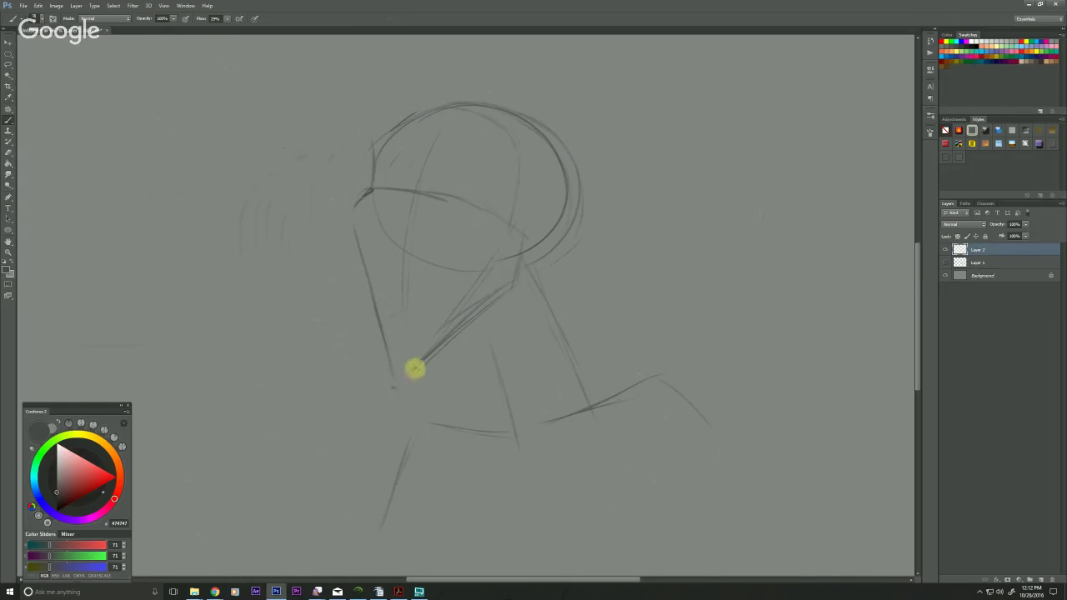
{"action": "mouse_move", "coordinate": [375, 145]}
{"action": "left_mouse_down"}
{"action": "mouse_move", "coordinate": [380, 182]}
{"action": "mouse_move", "coordinate": [379, 112]}
{"action": "left_mouse_up"}
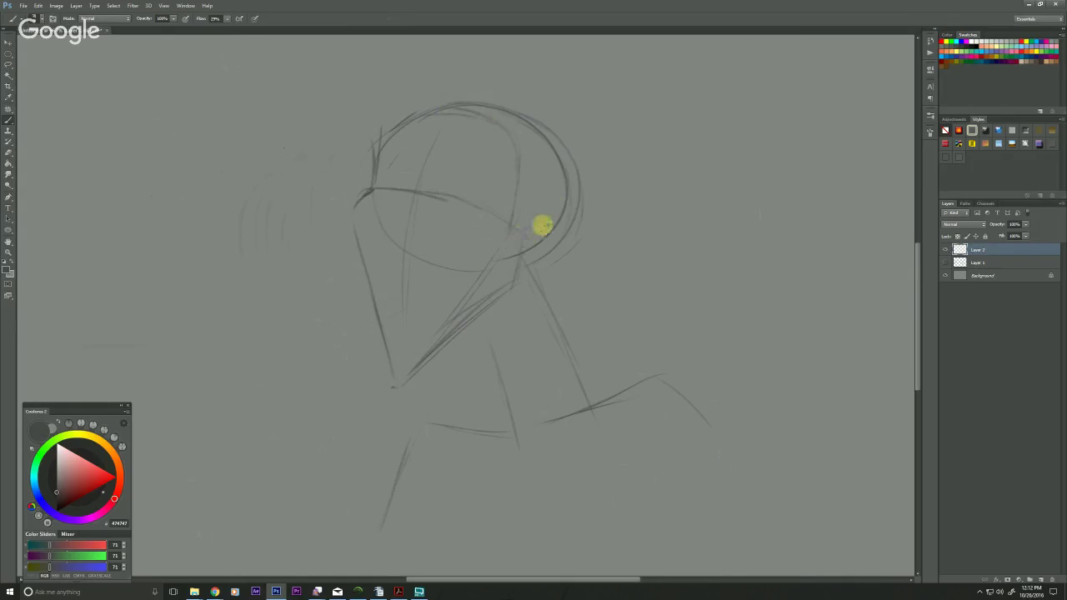
Draw a long pointed ear extending backward from the side of the head above the jaw corner
{"action": "left_click_drag", "start_coordinate": [525, 225], "coordinate": [622, 235]}
{"action": "left_click_drag", "start_coordinate": [334, 362], "coordinate": [323, 361]}
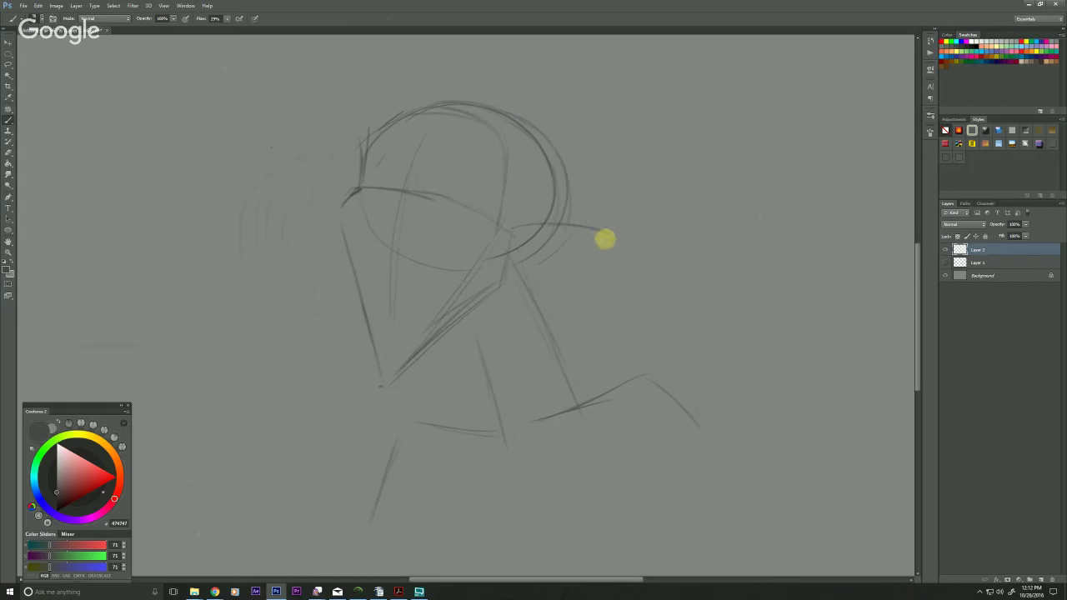
{"action": "mouse_move", "coordinate": [627, 246]}
{"action": "left_mouse_down"}
{"action": "mouse_move", "coordinate": [508, 261]}
{"action": "mouse_move", "coordinate": [619, 242]}
{"action": "mouse_move", "coordinate": [550, 258]}
{"action": "left_mouse_up"}
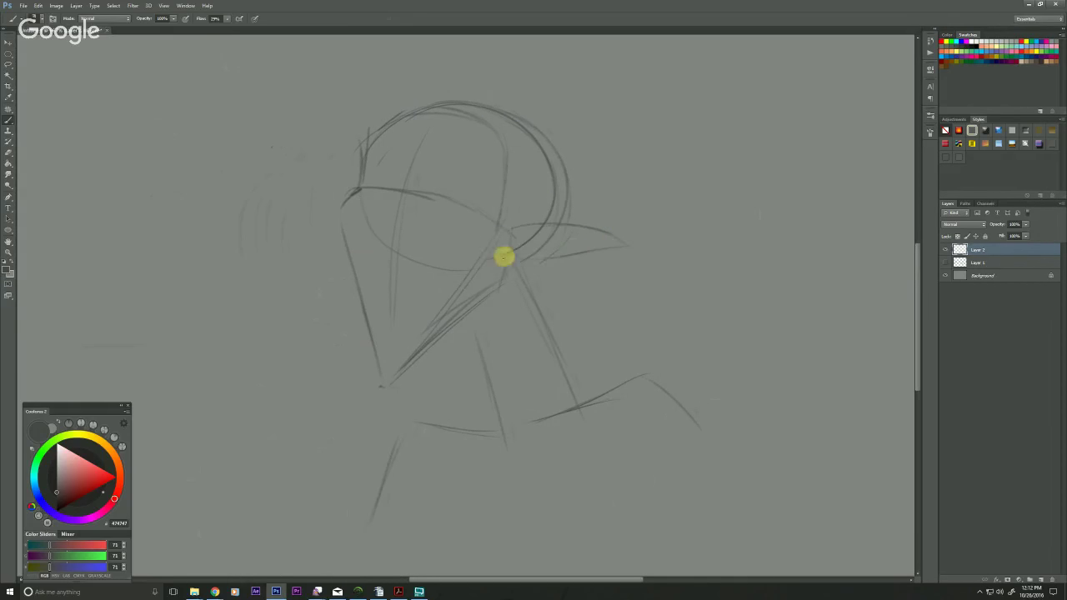
{"action": "left_click_drag", "start_coordinate": [317, 459], "coordinate": [322, 472]}
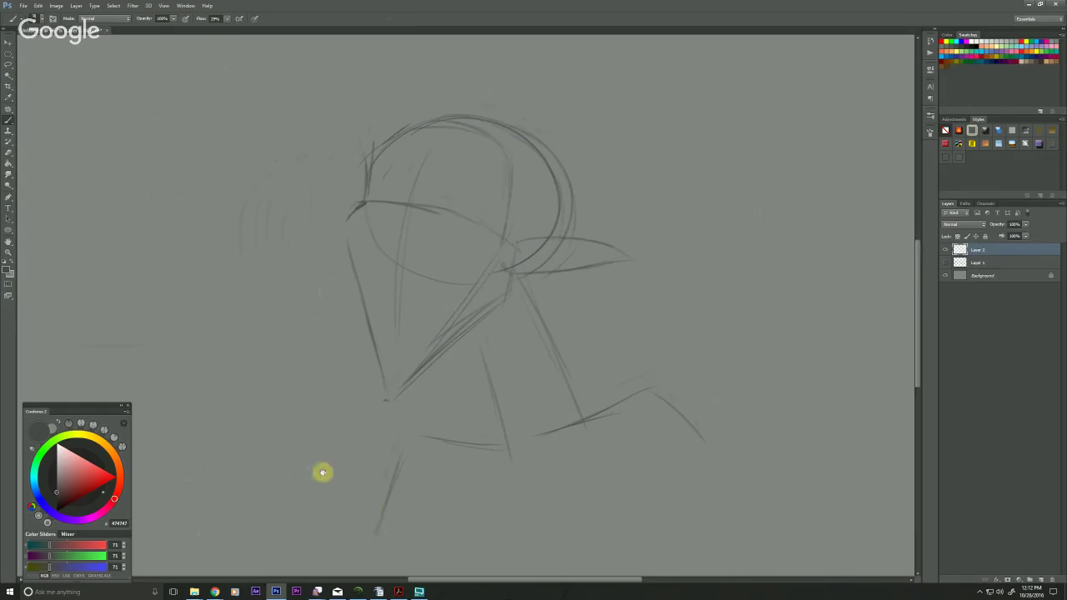
{"action": "left_click_drag", "start_coordinate": [370, 518], "coordinate": [372, 538]}
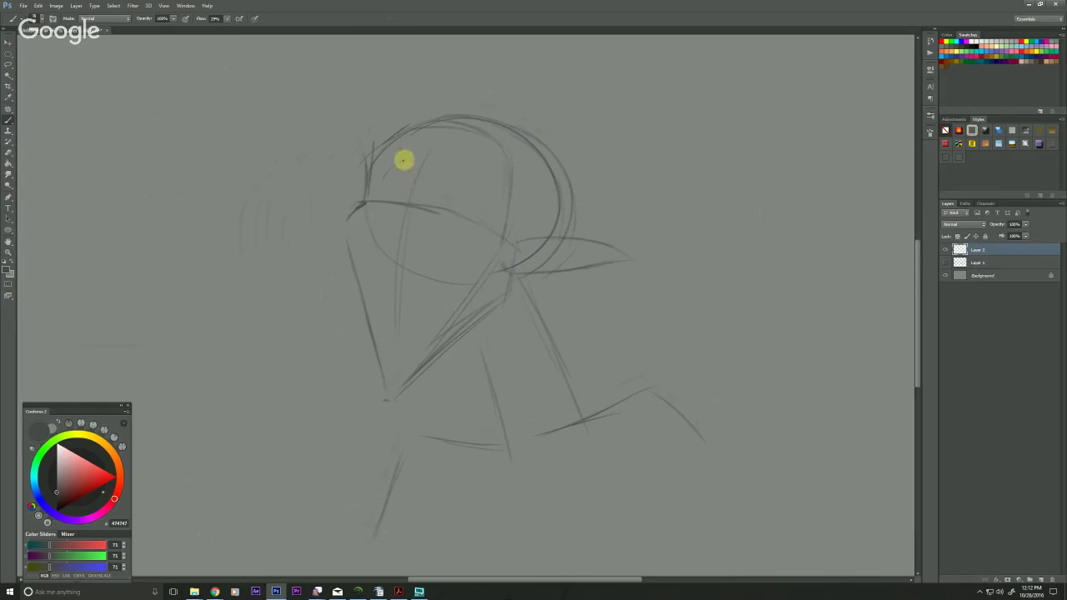
Rough in the nose, the temple line and the first curves of both eyes along the brow line
{"action": "mouse_move", "coordinate": [401, 156]}
{"action": "left_mouse_down"}
{"action": "mouse_move", "coordinate": [408, 202]}
{"action": "mouse_move", "coordinate": [382, 226]}
{"action": "mouse_move", "coordinate": [386, 208]}
{"action": "mouse_move", "coordinate": [413, 256]}
{"action": "mouse_move", "coordinate": [417, 240]}
{"action": "mouse_move", "coordinate": [395, 236]}
{"action": "mouse_move", "coordinate": [484, 225]}
{"action": "left_mouse_up"}
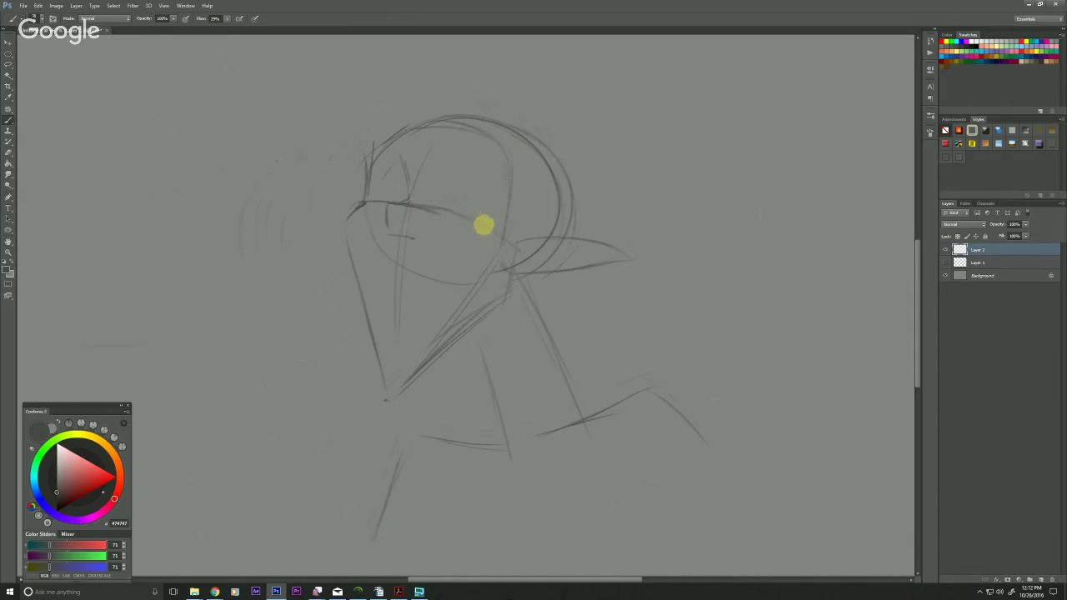
{"action": "left_click_drag", "start_coordinate": [494, 139], "coordinate": [495, 225]}
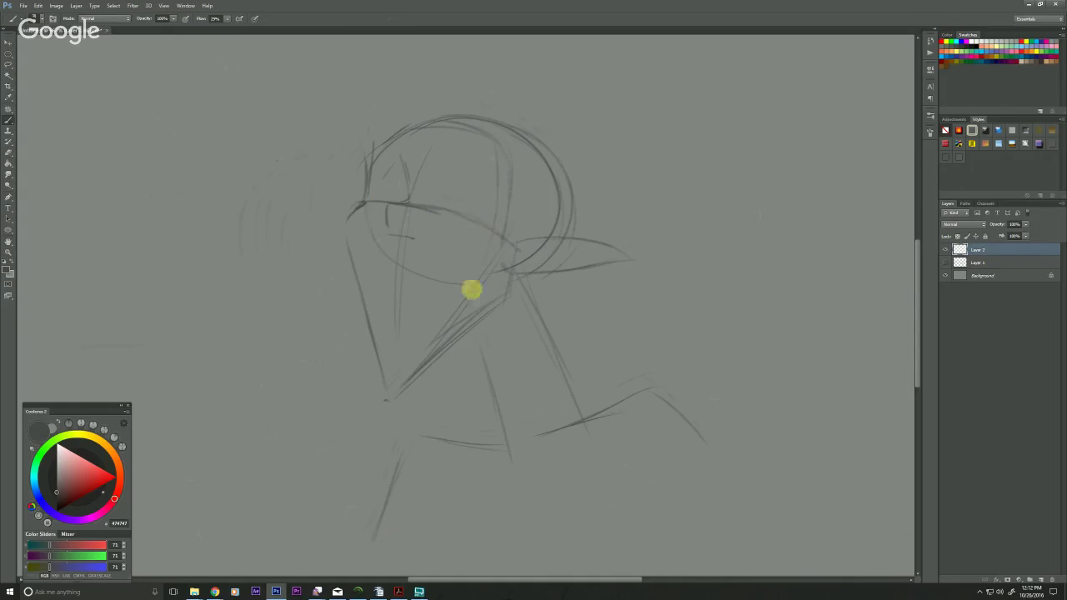
{"action": "left_click_drag", "start_coordinate": [457, 176], "coordinate": [481, 210]}
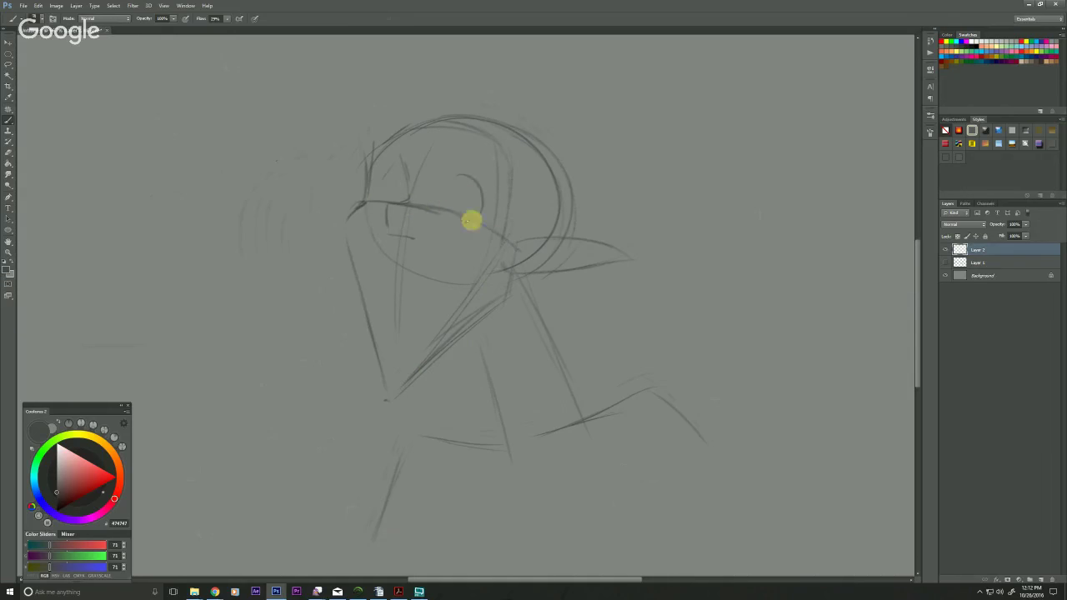
{"action": "left_click_drag", "start_coordinate": [387, 177], "coordinate": [410, 193]}
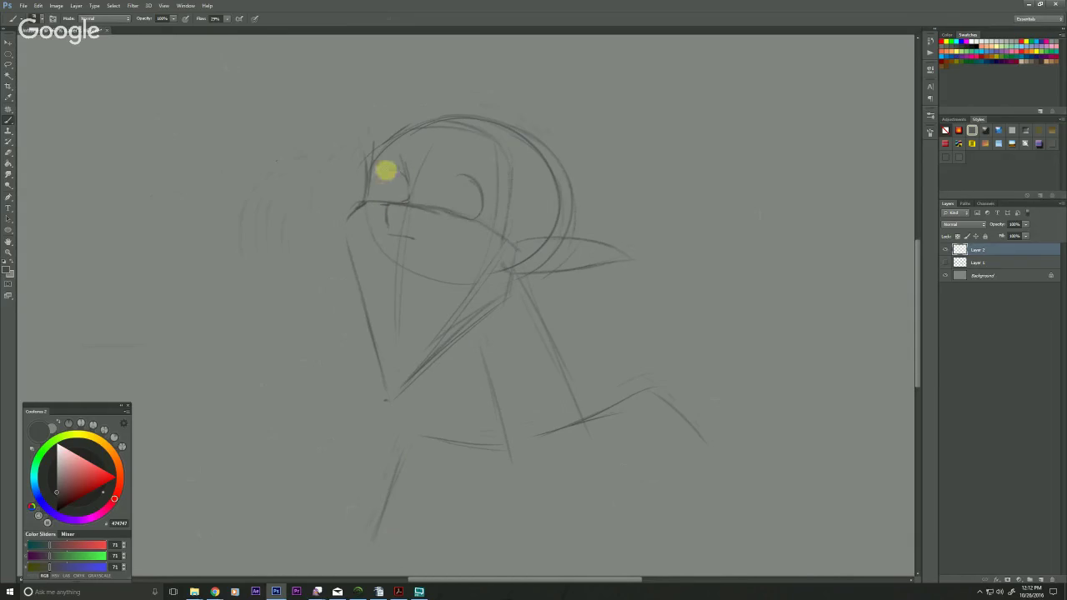
Draw a wide-open mouth beneath the nose, with an upper lip, curved sides and a lower edge above the chin
{"action": "mouse_move", "coordinate": [388, 249]}
{"action": "left_mouse_down"}
{"action": "mouse_move", "coordinate": [429, 257]}
{"action": "mouse_move", "coordinate": [451, 298]}
{"action": "left_mouse_up"}
{"action": "left_click_drag", "start_coordinate": [441, 267], "coordinate": [456, 318]}
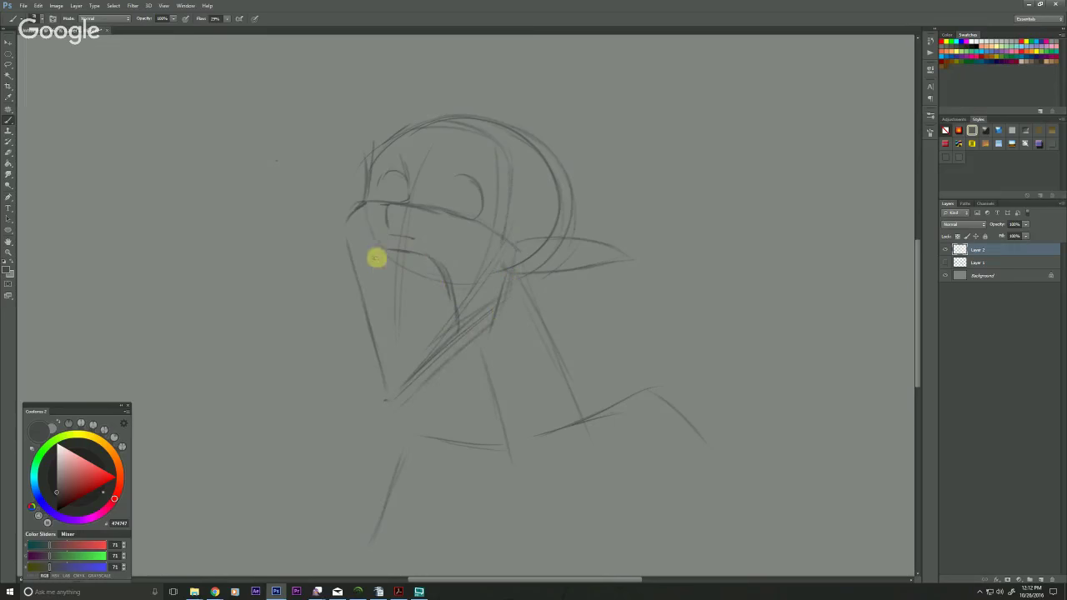
{"action": "mouse_move", "coordinate": [376, 257]}
{"action": "left_mouse_down"}
{"action": "mouse_move", "coordinate": [383, 336]}
{"action": "mouse_move", "coordinate": [407, 345]}
{"action": "mouse_move", "coordinate": [448, 331]}
{"action": "left_mouse_up"}
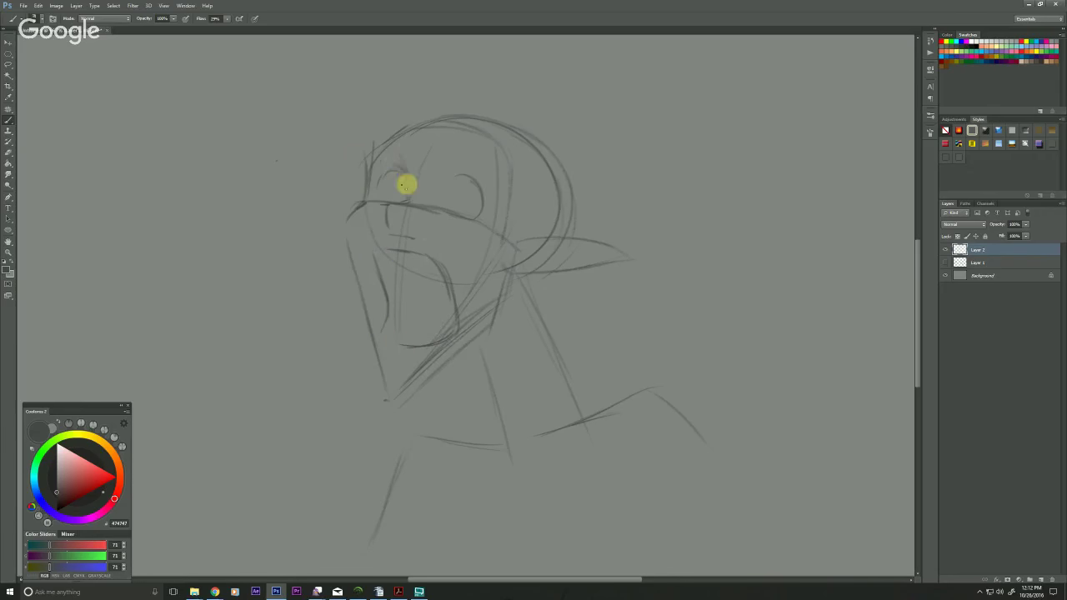
Complete both eyes as tall rounded outlines resting on the curved line across the face
{"action": "left_click_drag", "start_coordinate": [440, 178], "coordinate": [479, 212]}
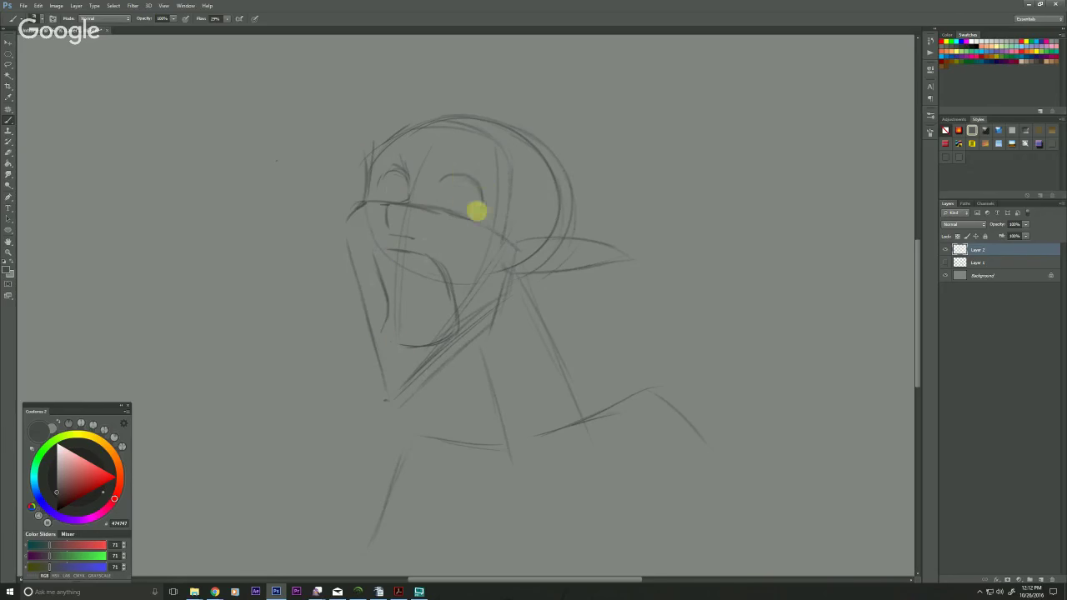
{"action": "mouse_move", "coordinate": [395, 165]}
{"action": "left_mouse_down"}
{"action": "mouse_move", "coordinate": [429, 192]}
{"action": "mouse_move", "coordinate": [452, 175]}
{"action": "mouse_move", "coordinate": [436, 209]}
{"action": "left_mouse_up"}
{"action": "left_click_drag", "start_coordinate": [386, 171], "coordinate": [397, 200]}
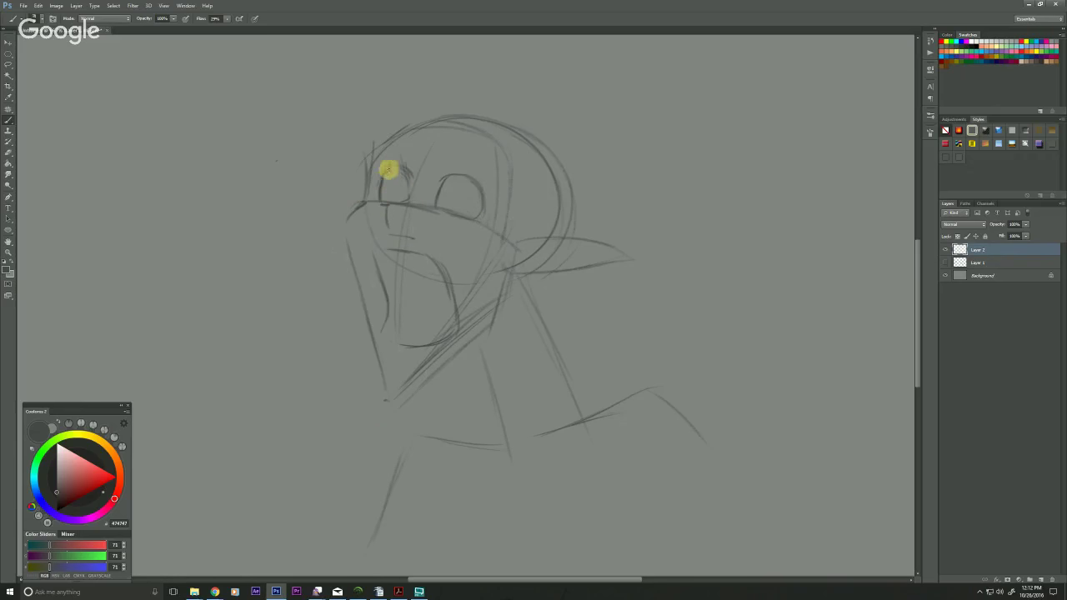
Draw angled eyebrows over both eyes and place a small dark pupil in each one
{"action": "left_click_drag", "start_coordinate": [403, 156], "coordinate": [367, 145]}
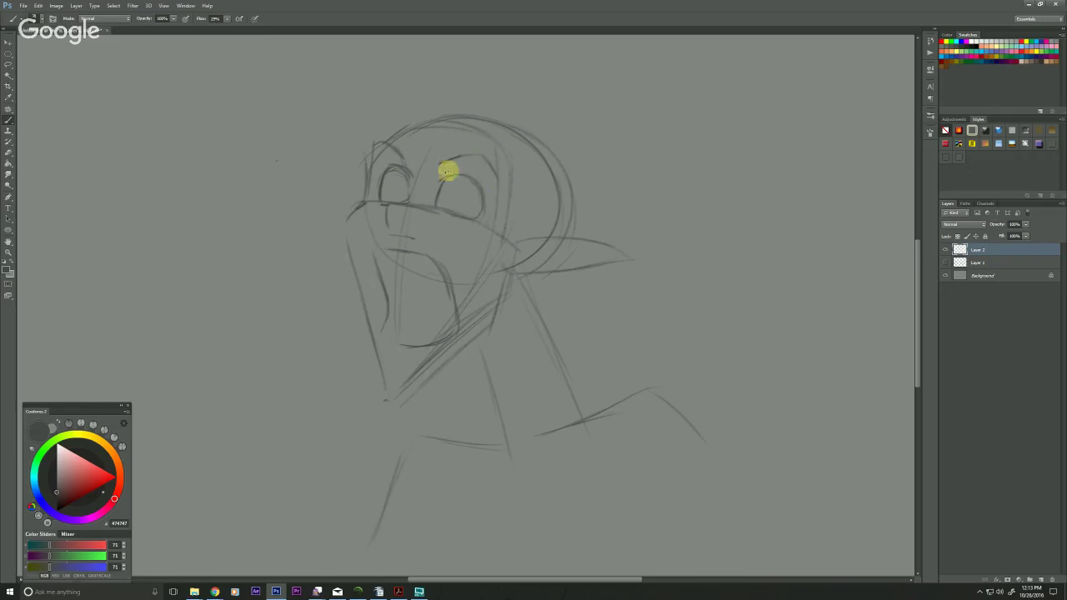
{"action": "left_click_drag", "start_coordinate": [446, 174], "coordinate": [480, 184]}
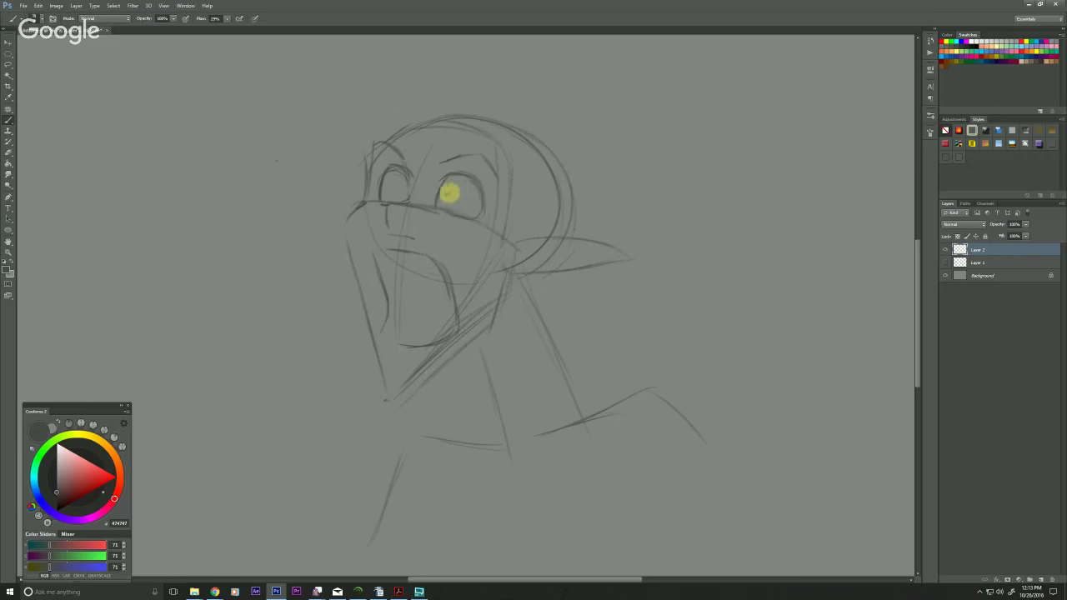
{"action": "left_click", "coordinate": [452, 197]}
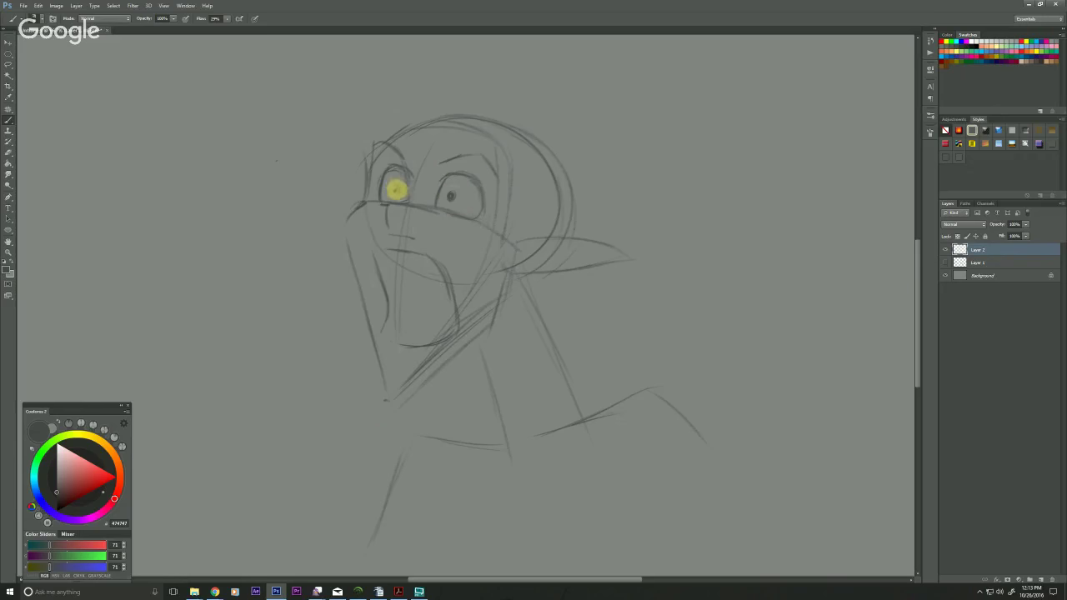
{"action": "left_click", "coordinate": [399, 189]}
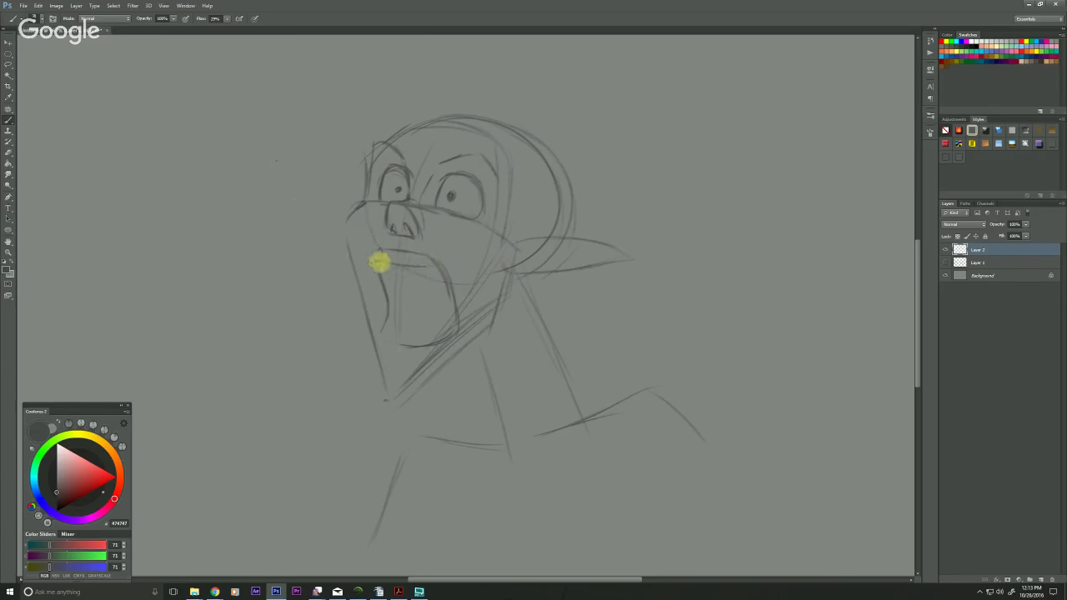
Firm up the mouth's upper edge and darken the outlines of the pointed ear and the back of the neck
{"action": "left_click_drag", "start_coordinate": [395, 264], "coordinate": [427, 266]}
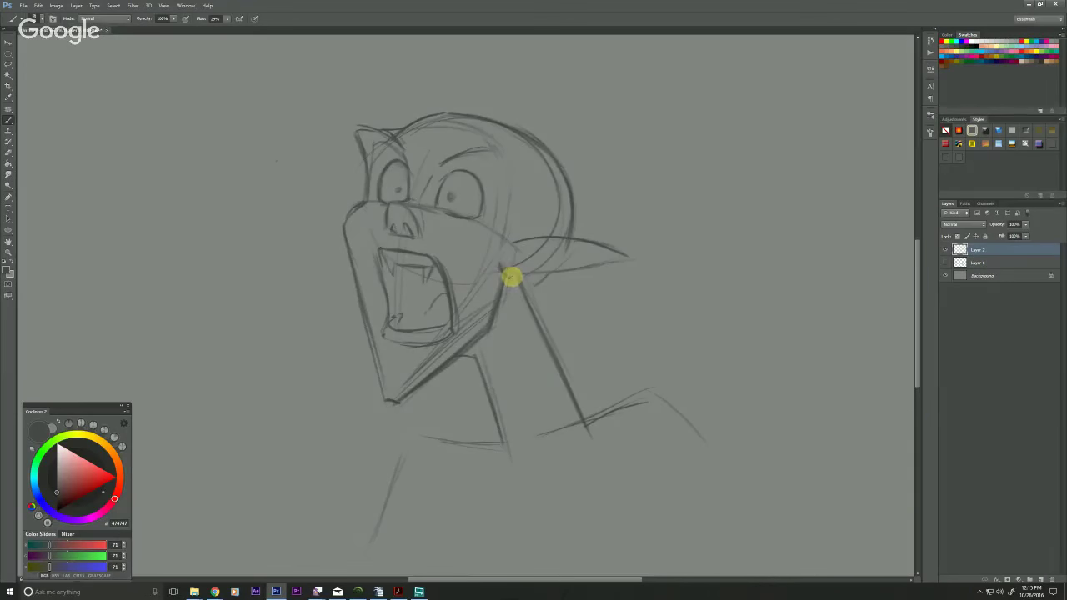
{"action": "left_click_drag", "start_coordinate": [512, 277], "coordinate": [631, 255]}
{"action": "left_click_drag", "start_coordinate": [507, 268], "coordinate": [580, 408]}
{"action": "mouse_move", "coordinate": [551, 274]}
{"action": "left_mouse_down"}
{"action": "mouse_move", "coordinate": [526, 298]}
{"action": "mouse_move", "coordinate": [560, 378]}
{"action": "left_mouse_up"}
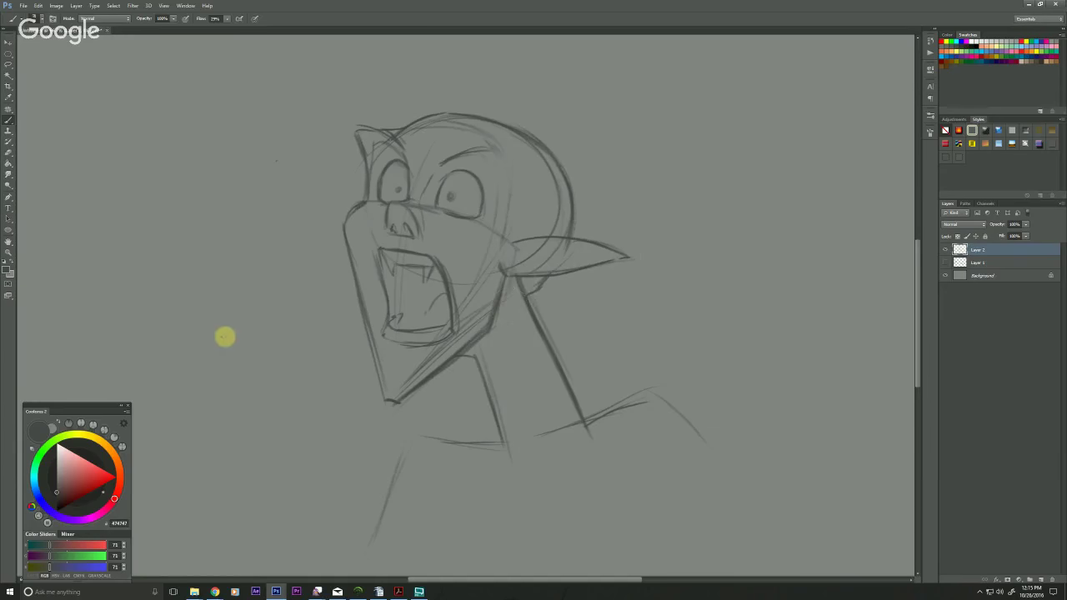
Erase the stray neck line just below the pointed ear with a soft round Eraser
{"action": "key", "text": "alt+e"}
{"action": "key", "text": "Escape"}
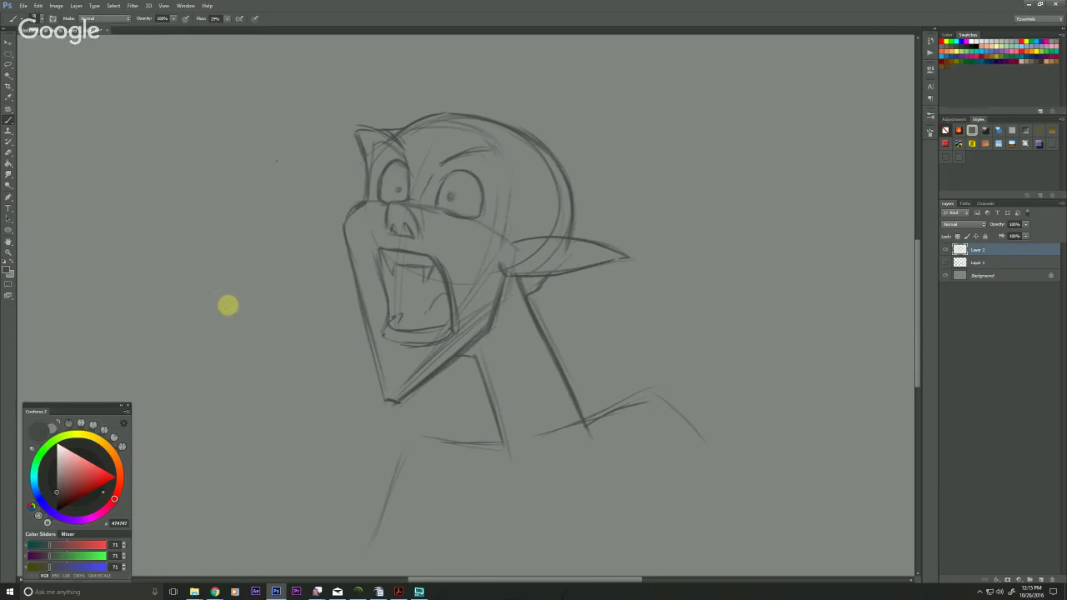
{"action": "key", "text": "e"}
{"action": "right_click", "coordinate": [226, 305]}
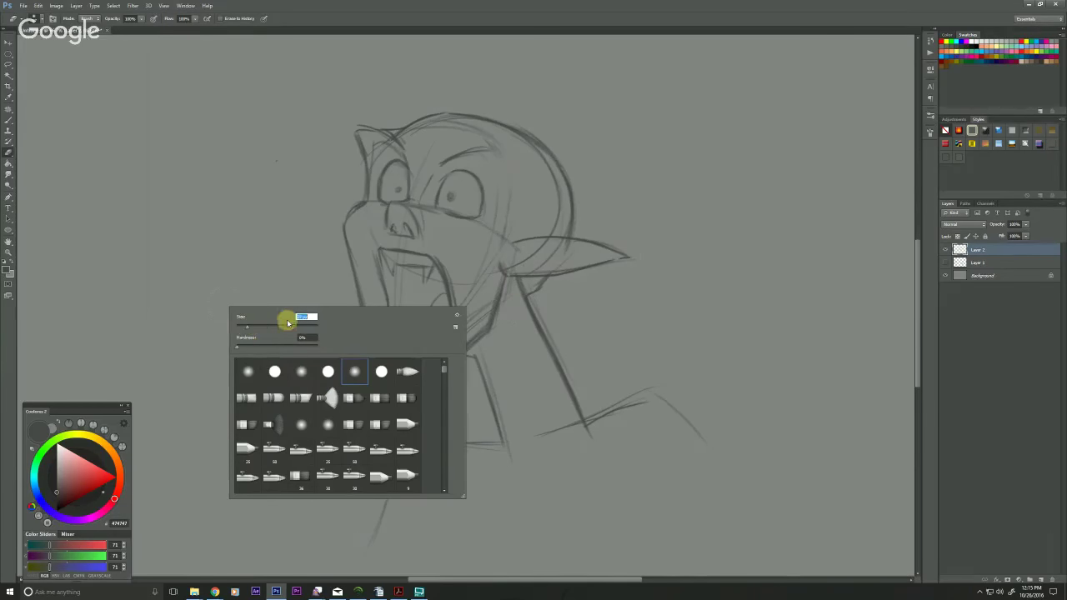
{"action": "left_click", "coordinate": [523, 290]}
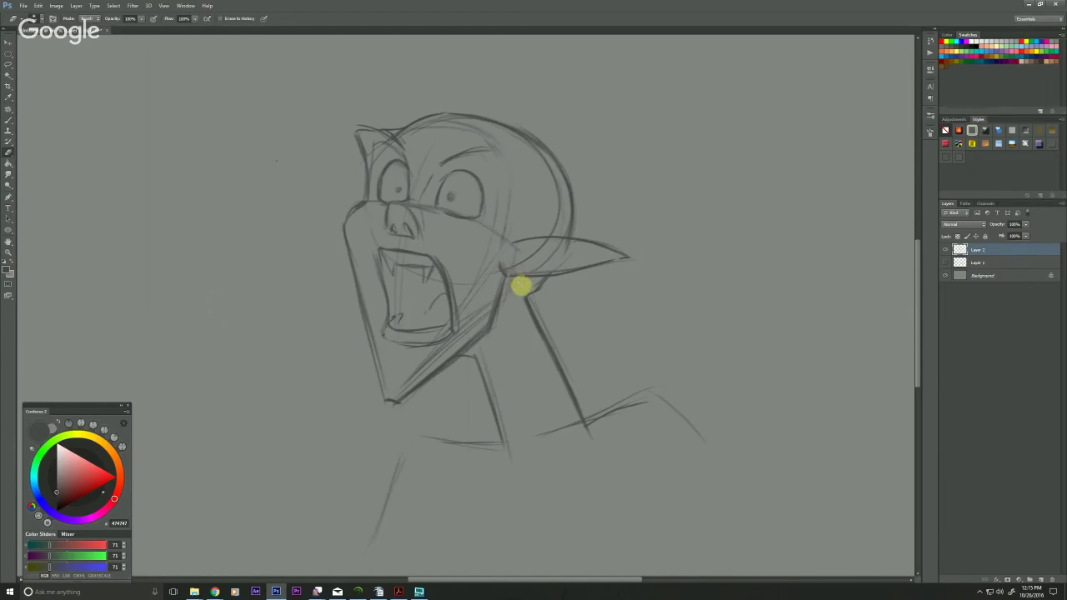
{"action": "key", "text": "b"}
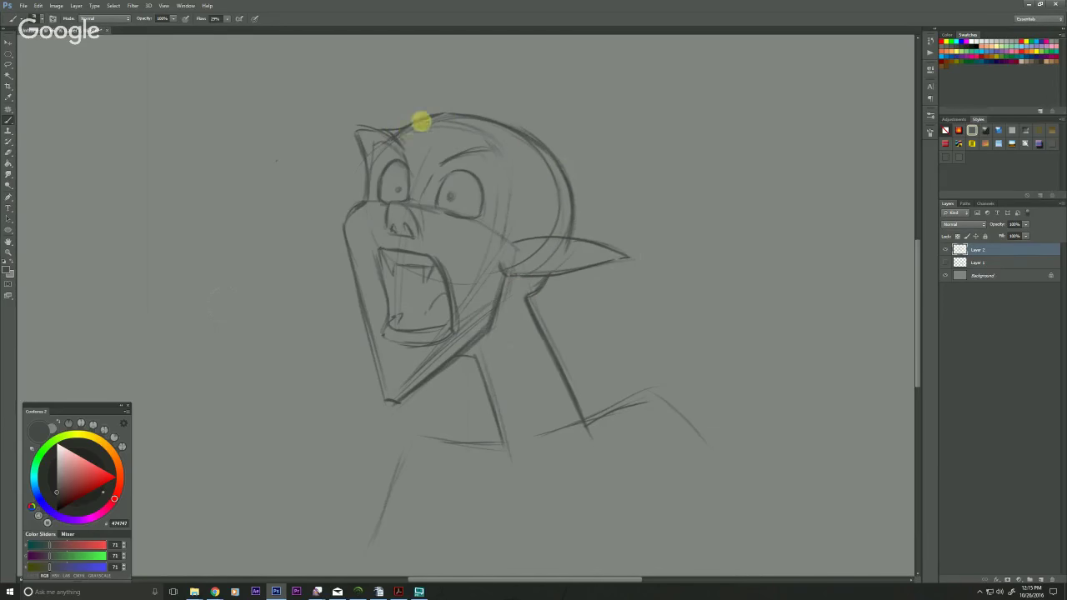
Darken both eyebrows, arching the near one down toward the temple and bringing the far one to a sharp point
{"action": "mouse_move", "coordinate": [447, 158]}
{"action": "left_mouse_down"}
{"action": "mouse_move", "coordinate": [485, 146]}
{"action": "mouse_move", "coordinate": [506, 181]}
{"action": "left_mouse_up"}
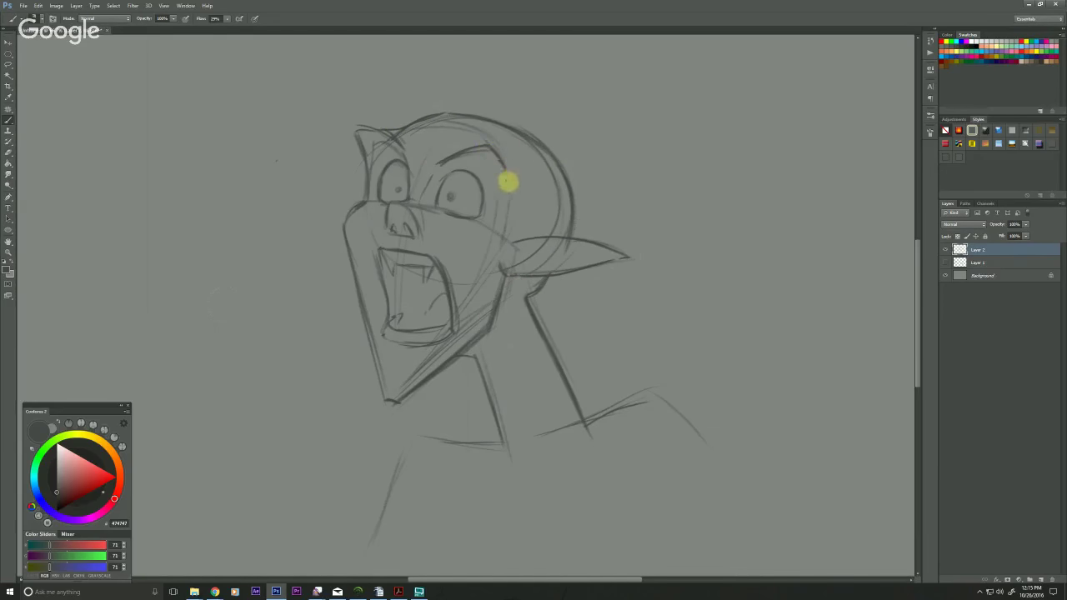
{"action": "left_click_drag", "start_coordinate": [375, 135], "coordinate": [407, 157]}
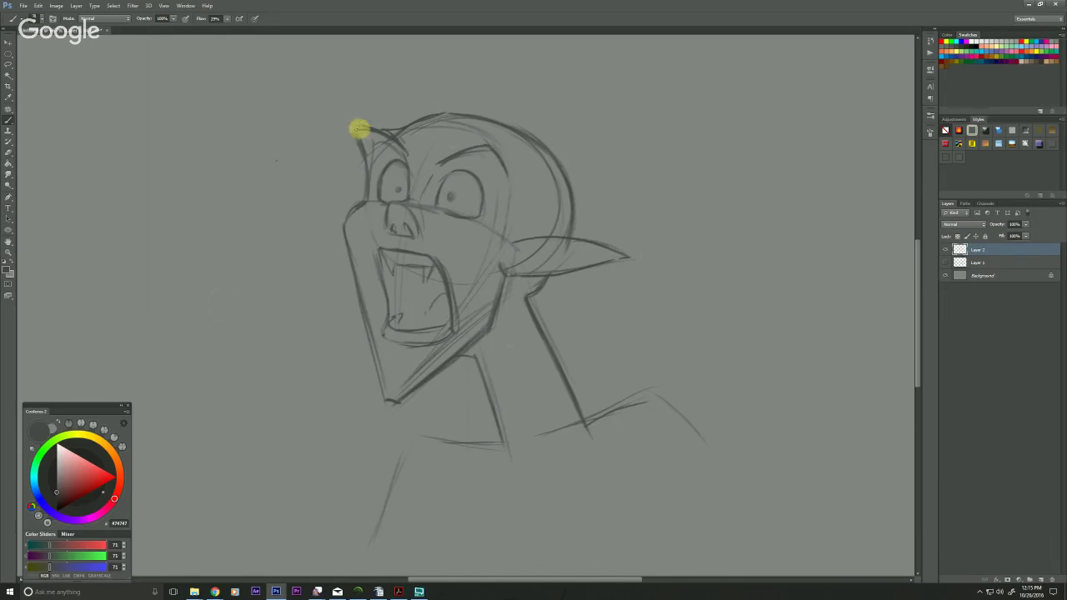
{"action": "left_click_drag", "start_coordinate": [358, 125], "coordinate": [366, 167]}
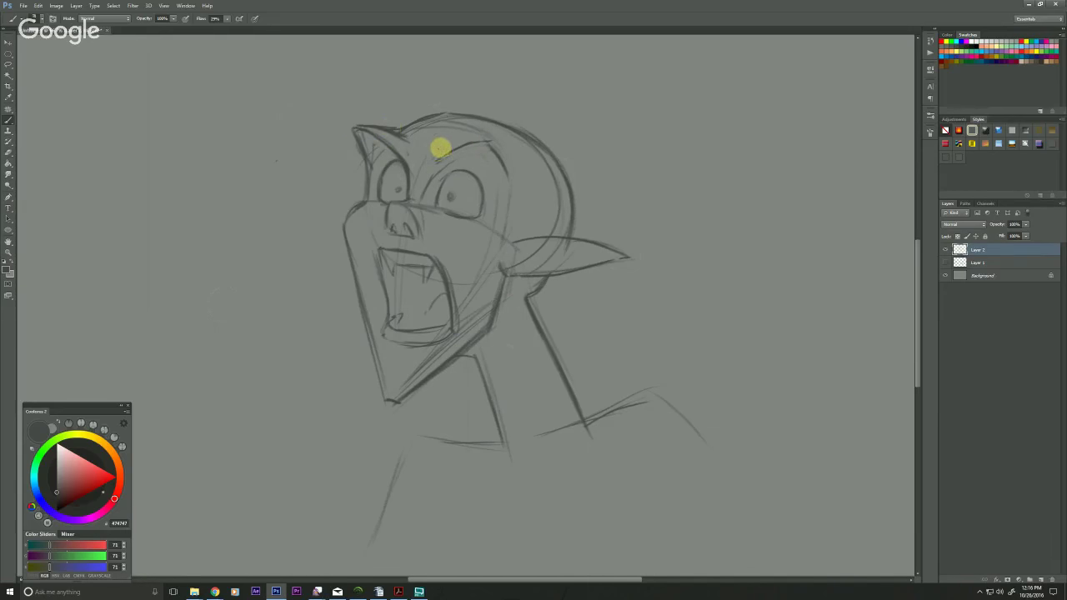
{"action": "left_click_drag", "start_coordinate": [438, 150], "coordinate": [469, 139]}
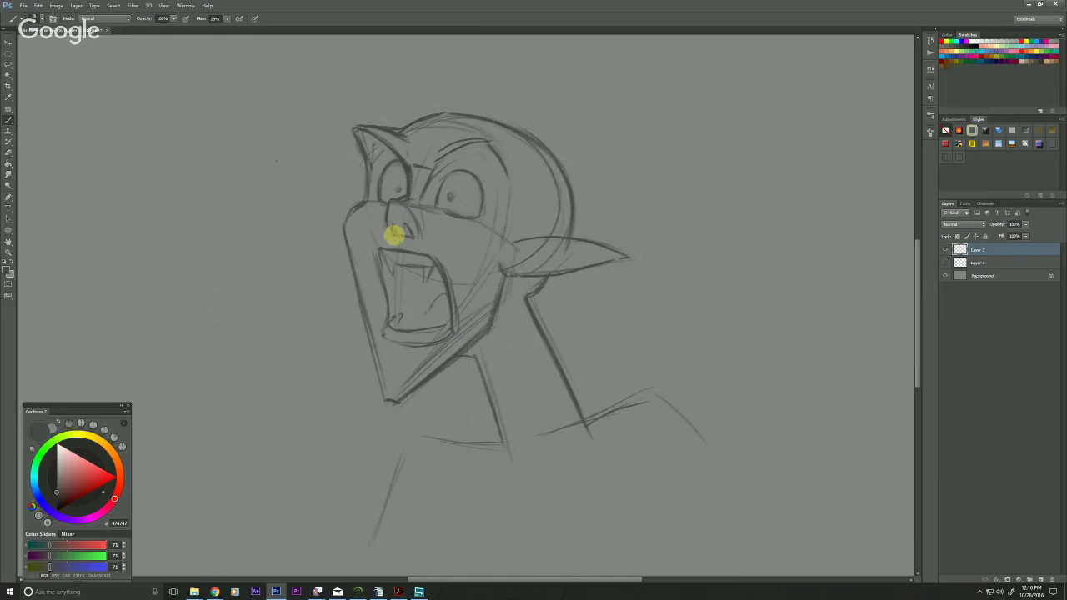
{"action": "key", "text": "ctrl+z"}
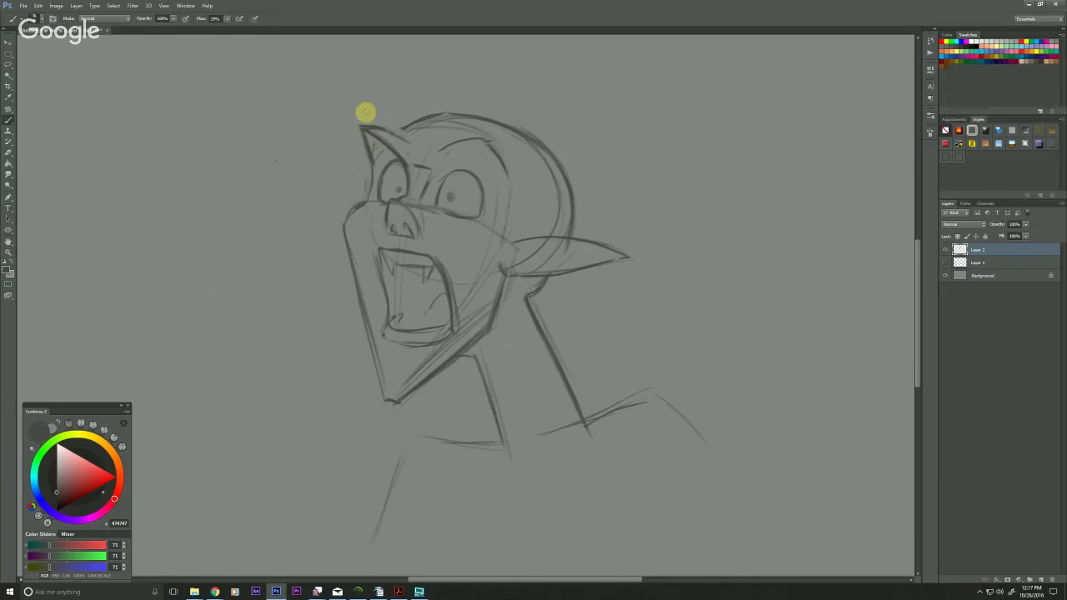
Erase and reshape the far brow's pointed tip, and strengthen the near brow's arch
{"action": "key", "text": "e"}
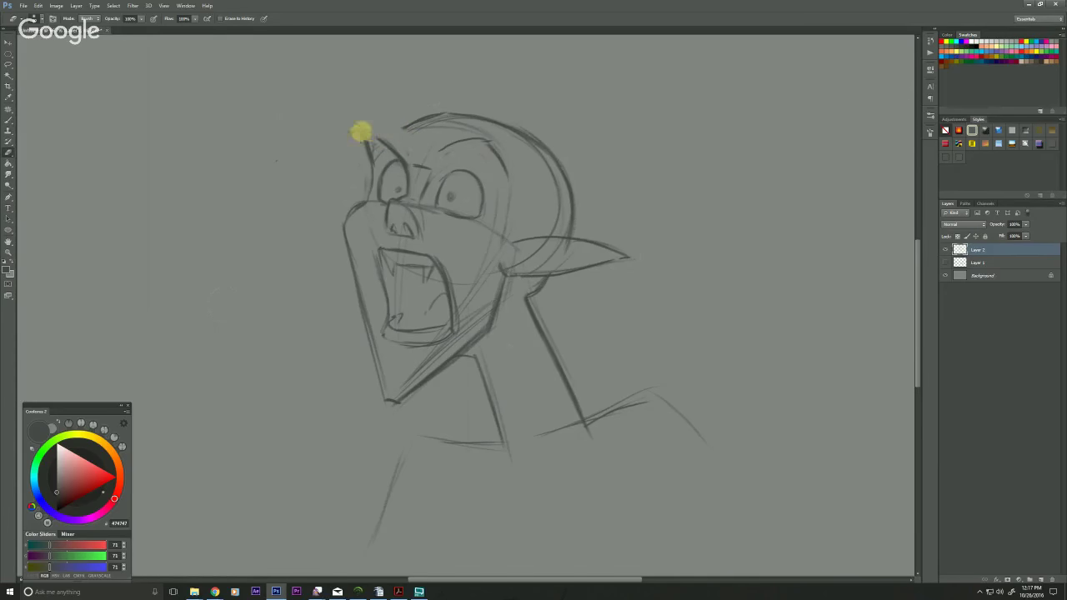
{"action": "key", "text": "b"}
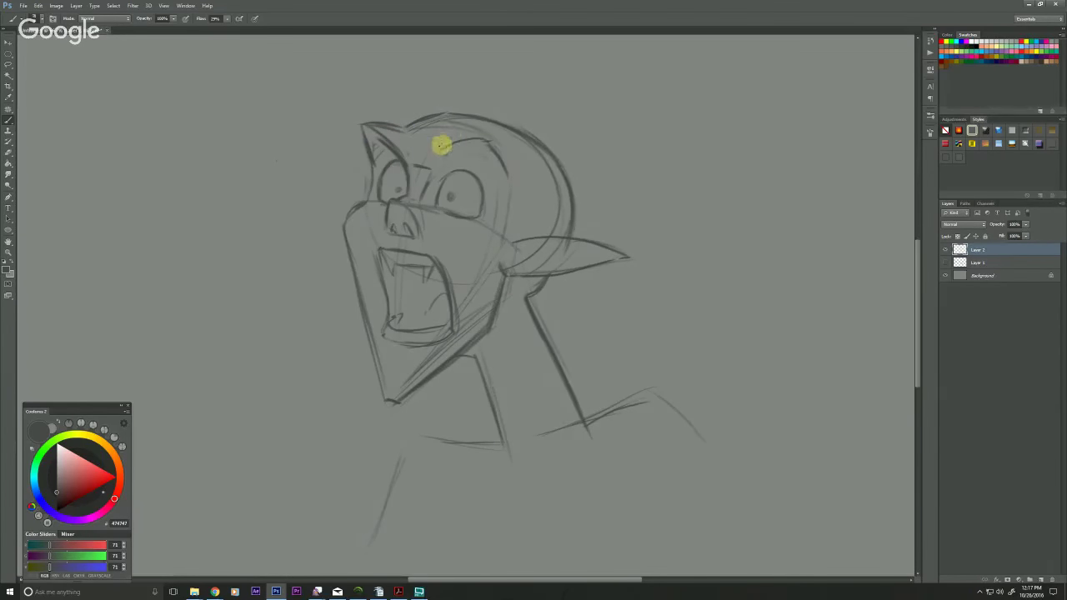
{"action": "mouse_move", "coordinate": [442, 148]}
{"action": "left_mouse_down"}
{"action": "mouse_move", "coordinate": [485, 138]}
{"action": "mouse_move", "coordinate": [505, 169]}
{"action": "left_mouse_up"}
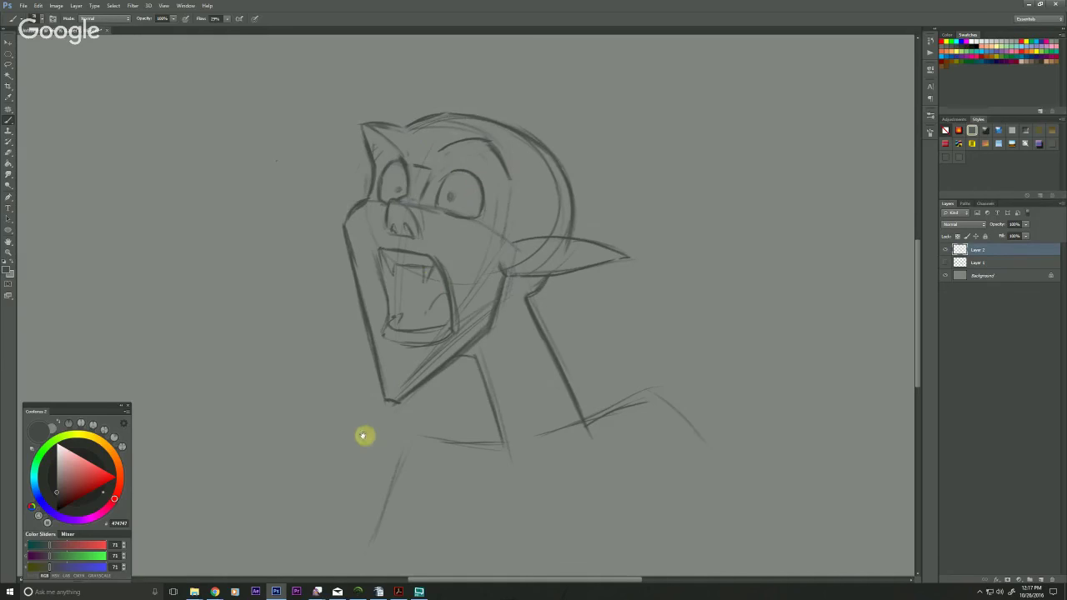
Draw a curved throat line across the neck and angular neck muscles tapering down toward the chest
{"action": "left_click_drag", "start_coordinate": [307, 453], "coordinate": [303, 458]}
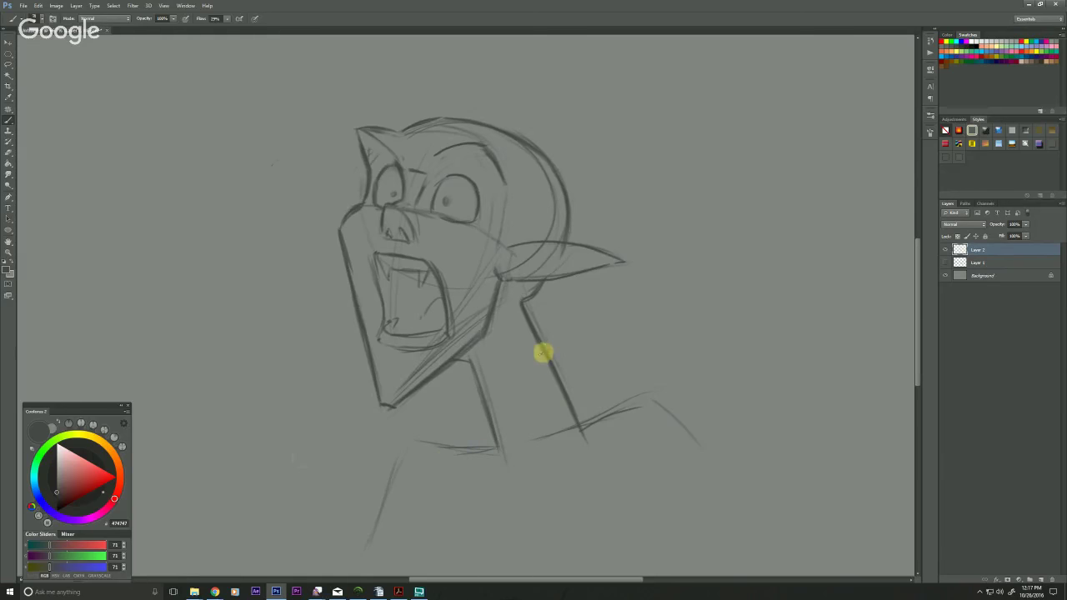
{"action": "mouse_move", "coordinate": [542, 357]}
{"action": "left_mouse_down"}
{"action": "mouse_move", "coordinate": [526, 382]}
{"action": "mouse_move", "coordinate": [480, 382]}
{"action": "mouse_move", "coordinate": [535, 375]}
{"action": "mouse_move", "coordinate": [511, 392]}
{"action": "mouse_move", "coordinate": [553, 460]}
{"action": "left_mouse_up"}
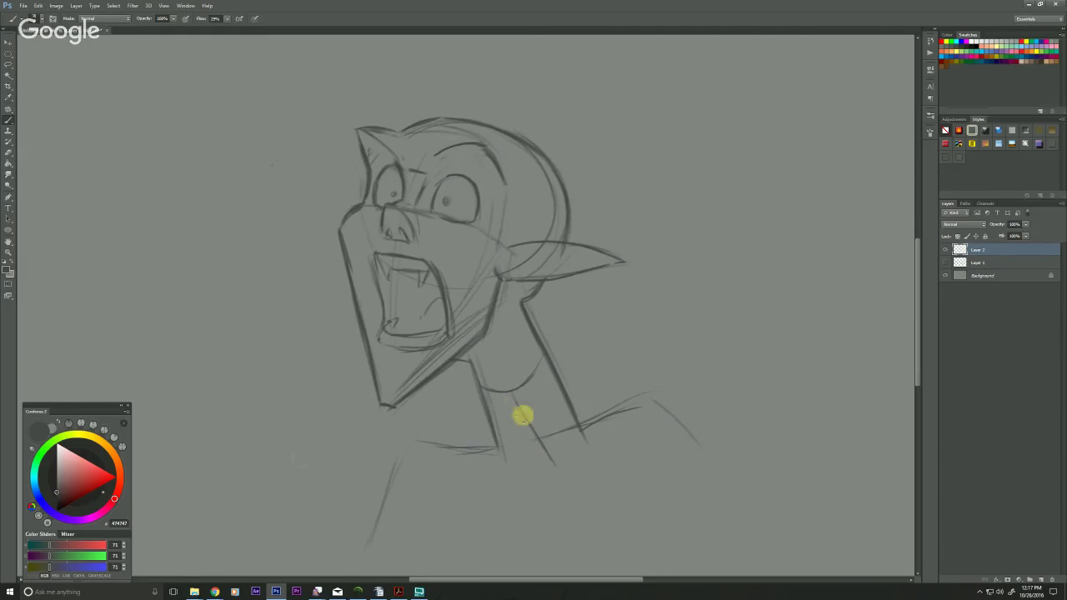
{"action": "left_click_drag", "start_coordinate": [523, 416], "coordinate": [567, 476]}
{"action": "left_click_drag", "start_coordinate": [572, 415], "coordinate": [569, 467]}
{"action": "left_click_drag", "start_coordinate": [515, 395], "coordinate": [513, 475]}
{"action": "mouse_move", "coordinate": [523, 409]}
{"action": "left_mouse_down"}
{"action": "mouse_move", "coordinate": [564, 478]}
{"action": "mouse_move", "coordinate": [578, 424]}
{"action": "left_mouse_up"}
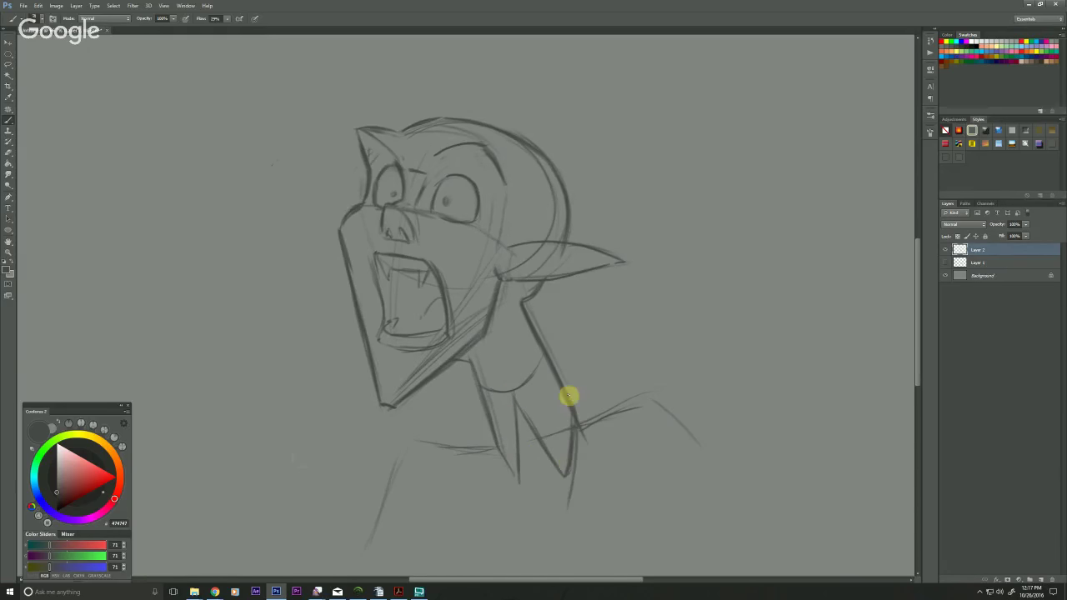
Extend the neckline into a deep V on the chest and outline both sloping shoulders
{"action": "left_click_drag", "start_coordinate": [495, 443], "coordinate": [558, 540]}
{"action": "left_click_drag", "start_coordinate": [508, 476], "coordinate": [550, 529]}
{"action": "mouse_move", "coordinate": [564, 523]}
{"action": "left_mouse_down"}
{"action": "mouse_move", "coordinate": [578, 422]}
{"action": "mouse_move", "coordinate": [648, 382]}
{"action": "mouse_move", "coordinate": [733, 463]}
{"action": "left_mouse_up"}
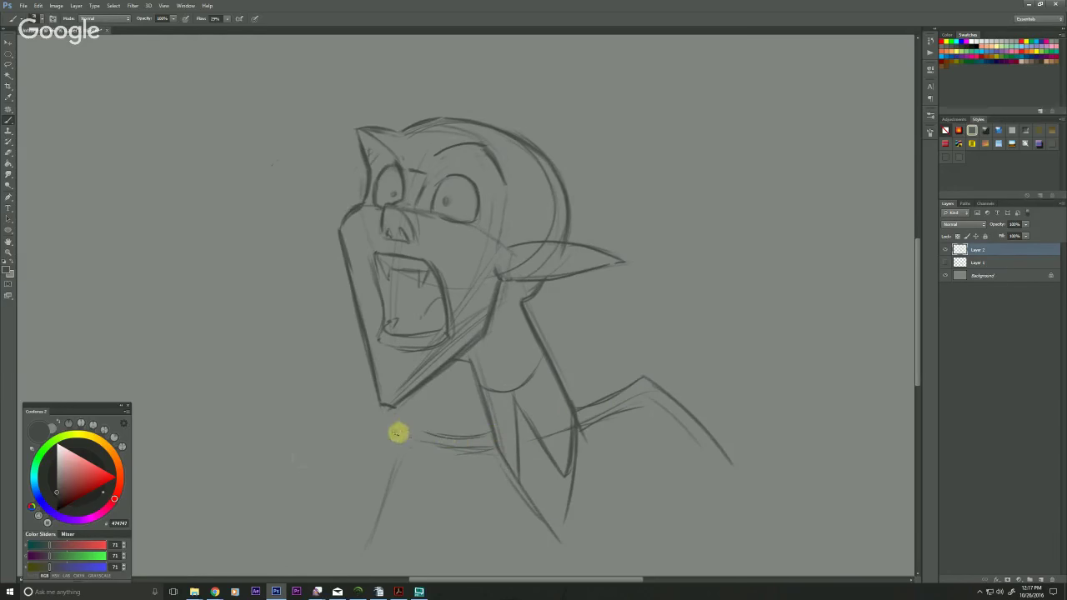
{"action": "left_click_drag", "start_coordinate": [412, 429], "coordinate": [364, 541]}
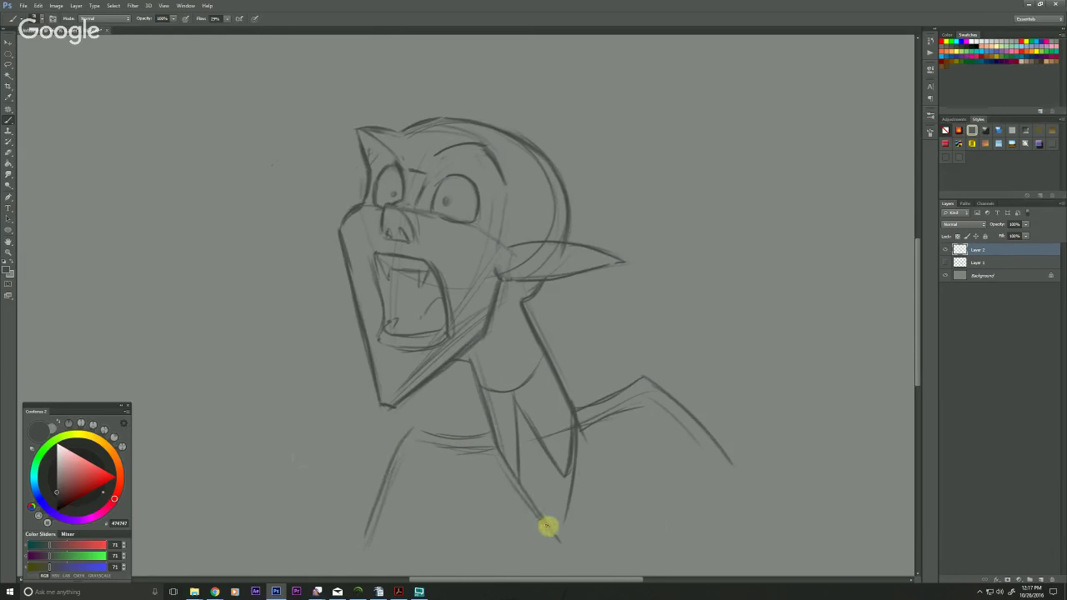
Draw a notched, pointed lapel on the far side of the chest, running from the neckline's V up to the collar
{"action": "left_click_drag", "start_coordinate": [575, 421], "coordinate": [566, 513]}
{"action": "left_click_drag", "start_coordinate": [559, 553], "coordinate": [488, 525]}
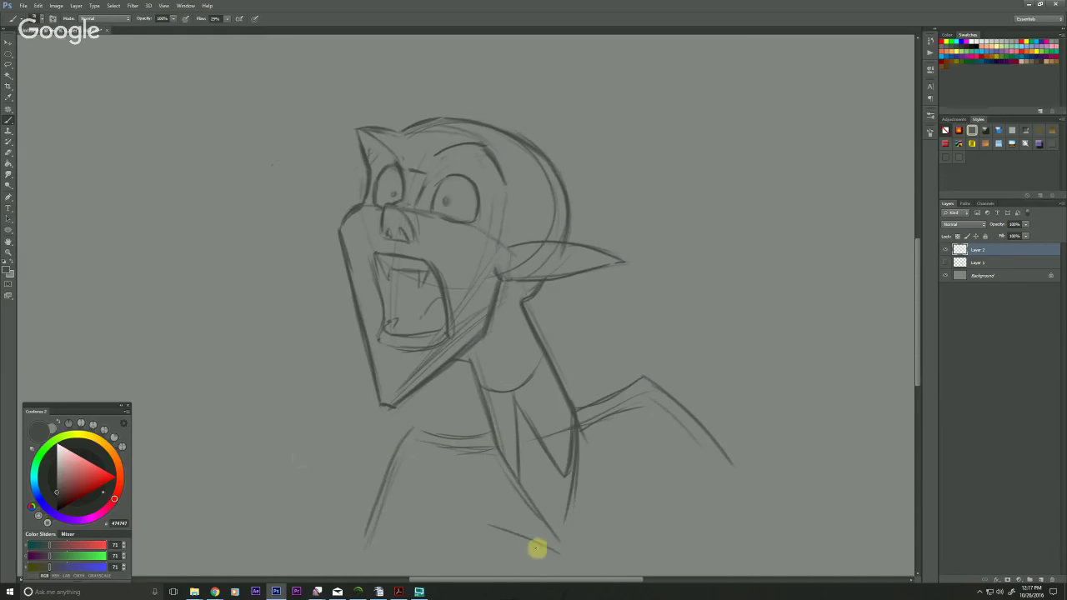
{"action": "left_click_drag", "start_coordinate": [314, 472], "coordinate": [292, 424]}
{"action": "left_click_drag", "start_coordinate": [529, 503], "coordinate": [395, 457]}
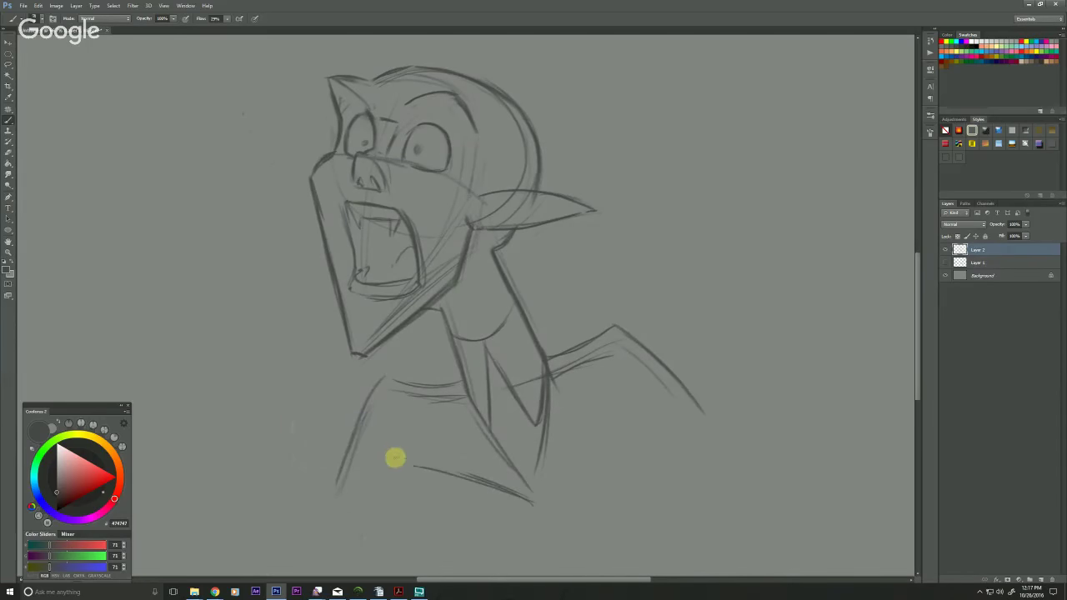
{"action": "mouse_move", "coordinate": [475, 432]}
{"action": "left_mouse_down"}
{"action": "mouse_move", "coordinate": [410, 468]}
{"action": "mouse_move", "coordinate": [482, 430]}
{"action": "mouse_move", "coordinate": [398, 436]}
{"action": "mouse_move", "coordinate": [466, 432]}
{"action": "mouse_move", "coordinate": [421, 431]}
{"action": "left_mouse_up"}
{"action": "left_click_drag", "start_coordinate": [453, 384], "coordinate": [428, 410]}
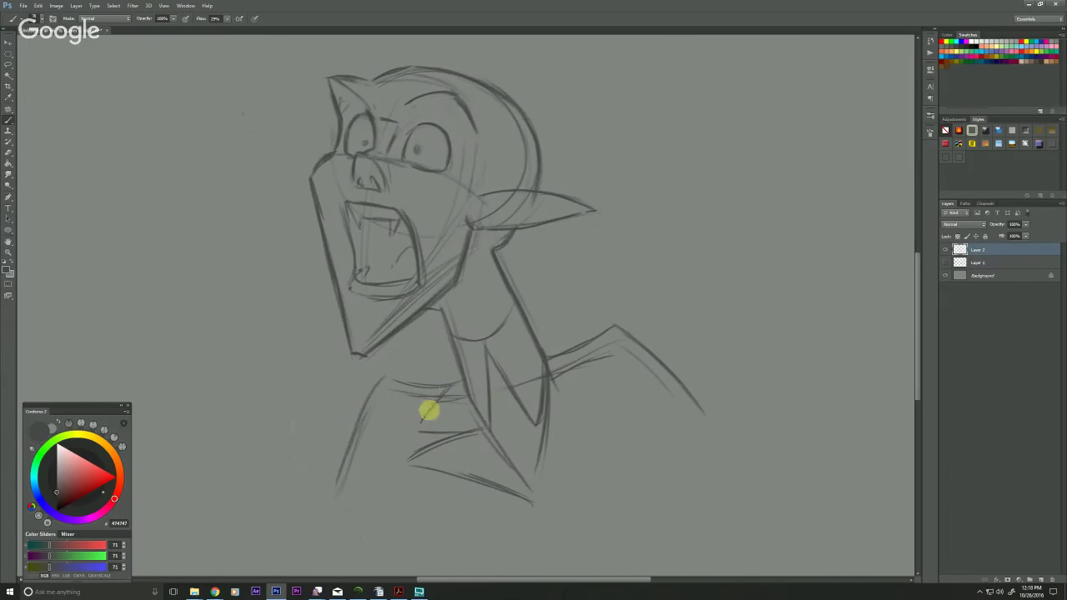
Draw the matching pointed lapel on the near side of the chest and darken both shoulder outlines
{"action": "mouse_move", "coordinate": [549, 427]}
{"action": "left_mouse_down"}
{"action": "mouse_move", "coordinate": [607, 396]}
{"action": "mouse_move", "coordinate": [537, 507]}
{"action": "left_mouse_up"}
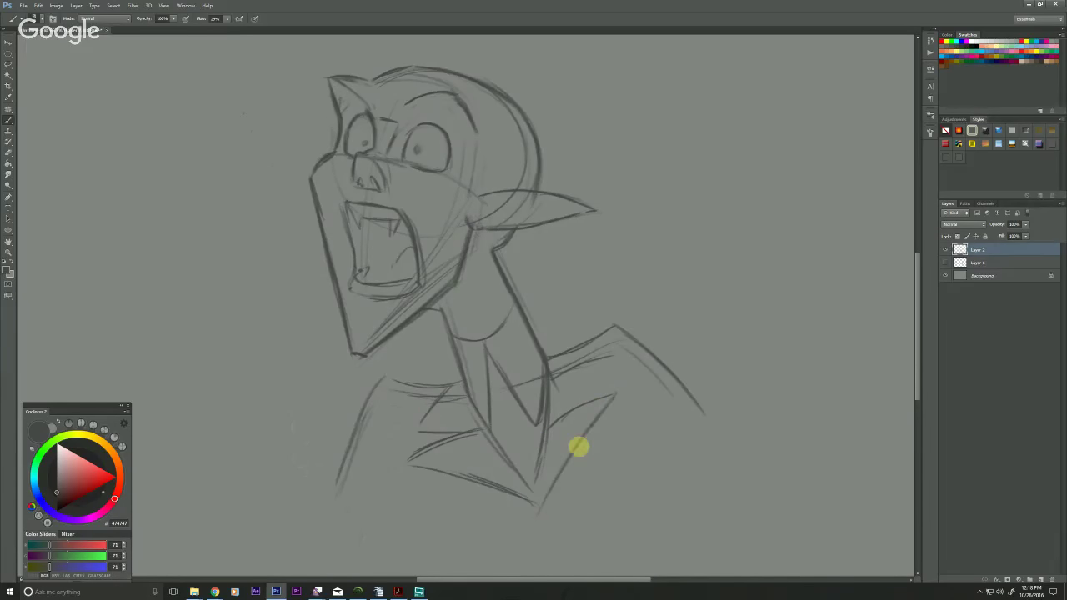
{"action": "left_click_drag", "start_coordinate": [579, 447], "coordinate": [537, 522]}
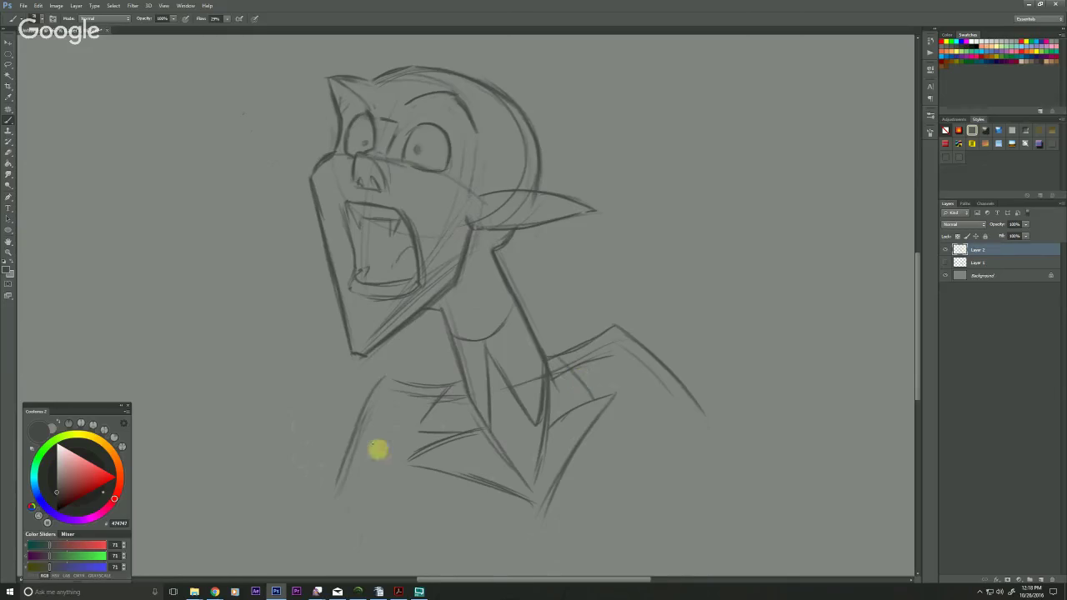
{"action": "left_click_drag", "start_coordinate": [420, 383], "coordinate": [381, 379]}
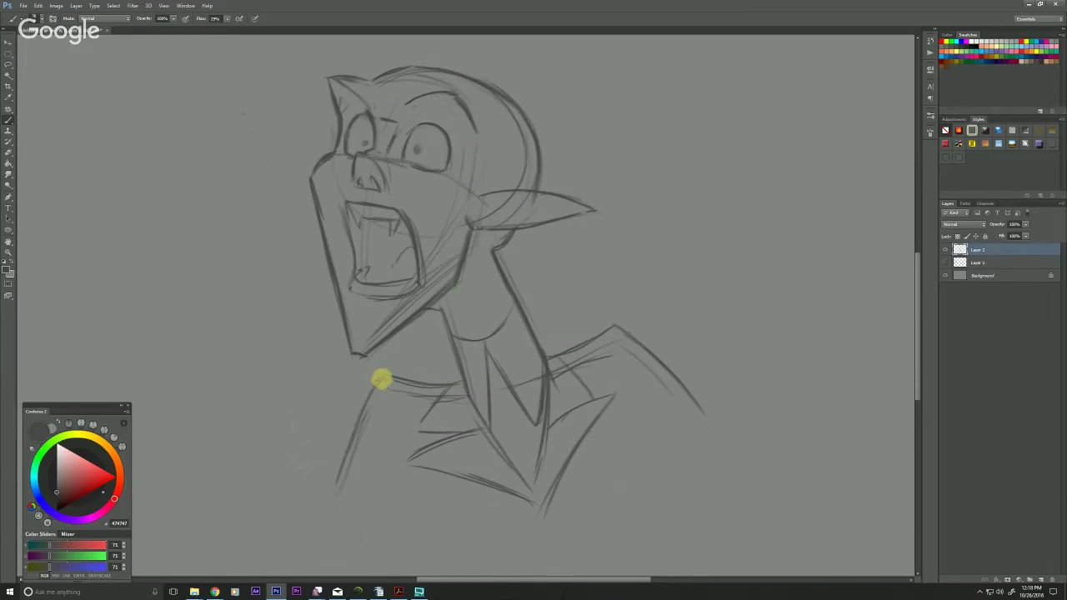
{"action": "mouse_move", "coordinate": [551, 360]}
{"action": "left_mouse_down"}
{"action": "mouse_move", "coordinate": [606, 330]}
{"action": "mouse_move", "coordinate": [654, 356]}
{"action": "mouse_move", "coordinate": [615, 317]}
{"action": "mouse_move", "coordinate": [721, 457]}
{"action": "left_mouse_up"}
{"action": "left_click_drag", "start_coordinate": [615, 323], "coordinate": [647, 349]}
Redraw the near eyebrow as an angry slant curving down beside the eye, and add a dark pupil to the far eye
{"action": "scroll", "coordinate": [252, 387], "scroll_direction": "up", "scroll_amount": 3}
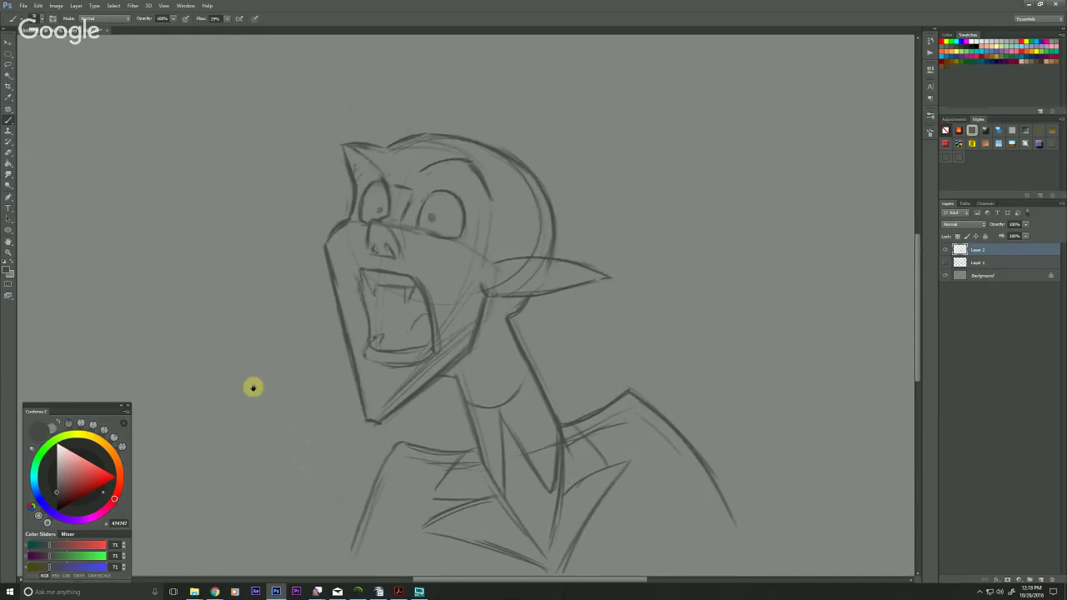
{"action": "left_click_drag", "start_coordinate": [257, 409], "coordinate": [256, 399]}
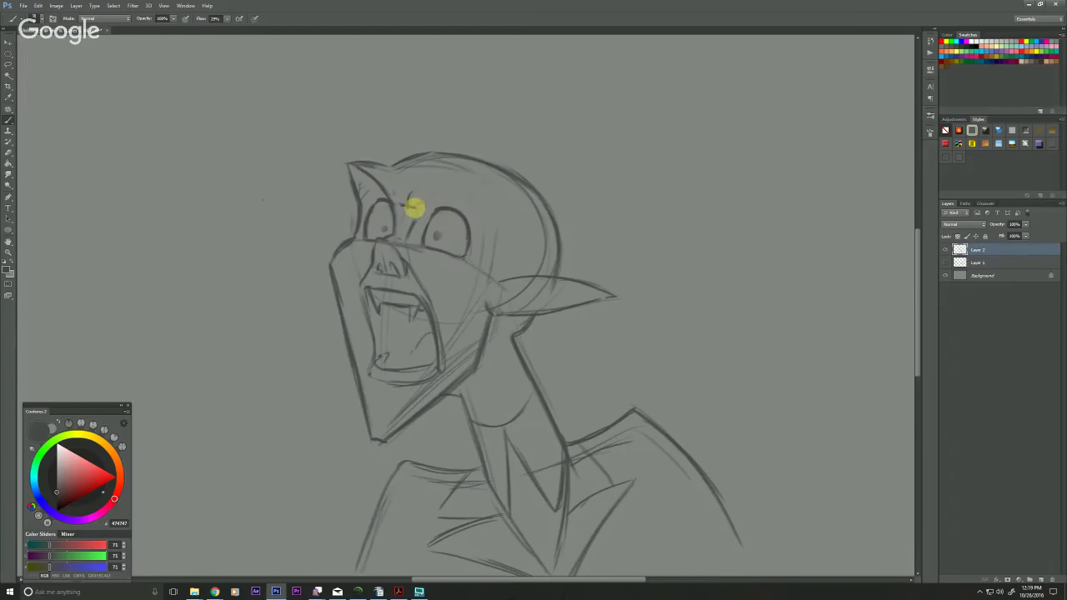
{"action": "mouse_move", "coordinate": [410, 203]}
{"action": "left_mouse_down"}
{"action": "mouse_move", "coordinate": [465, 191]}
{"action": "mouse_move", "coordinate": [455, 189]}
{"action": "mouse_move", "coordinate": [488, 219]}
{"action": "left_mouse_up"}
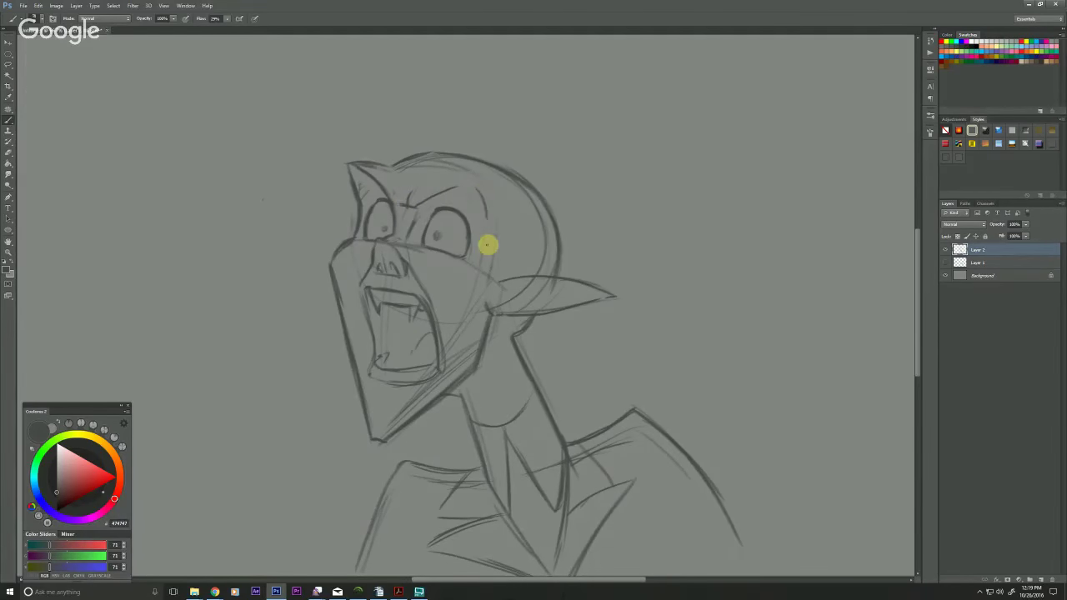
{"action": "mouse_move", "coordinate": [419, 205]}
{"action": "left_mouse_down"}
{"action": "mouse_move", "coordinate": [477, 185]}
{"action": "mouse_move", "coordinate": [489, 225]}
{"action": "left_mouse_up"}
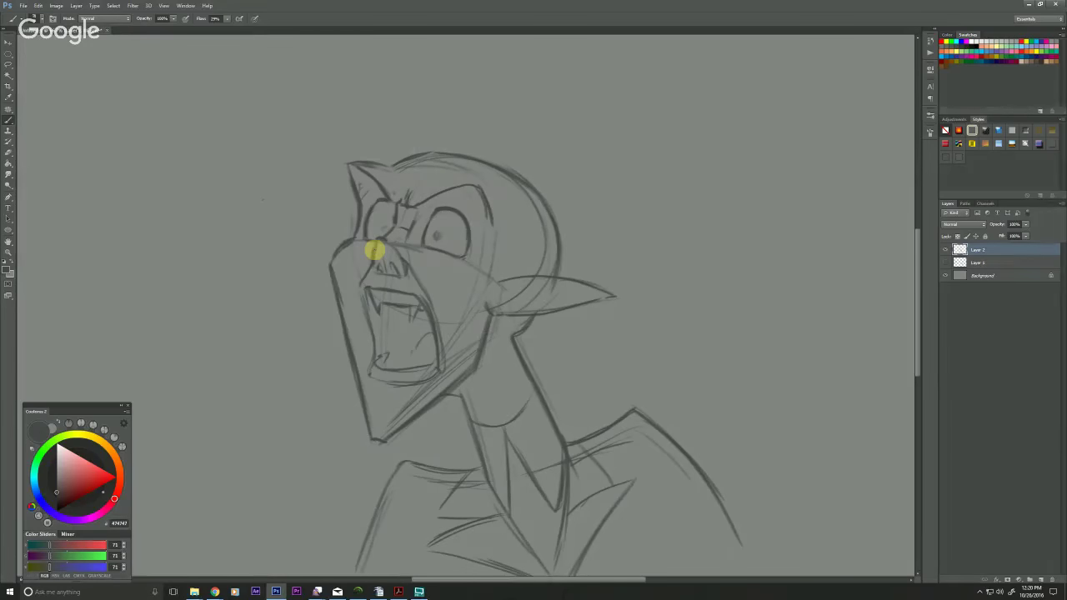
{"action": "left_click_drag", "start_coordinate": [362, 270], "coordinate": [376, 302]}
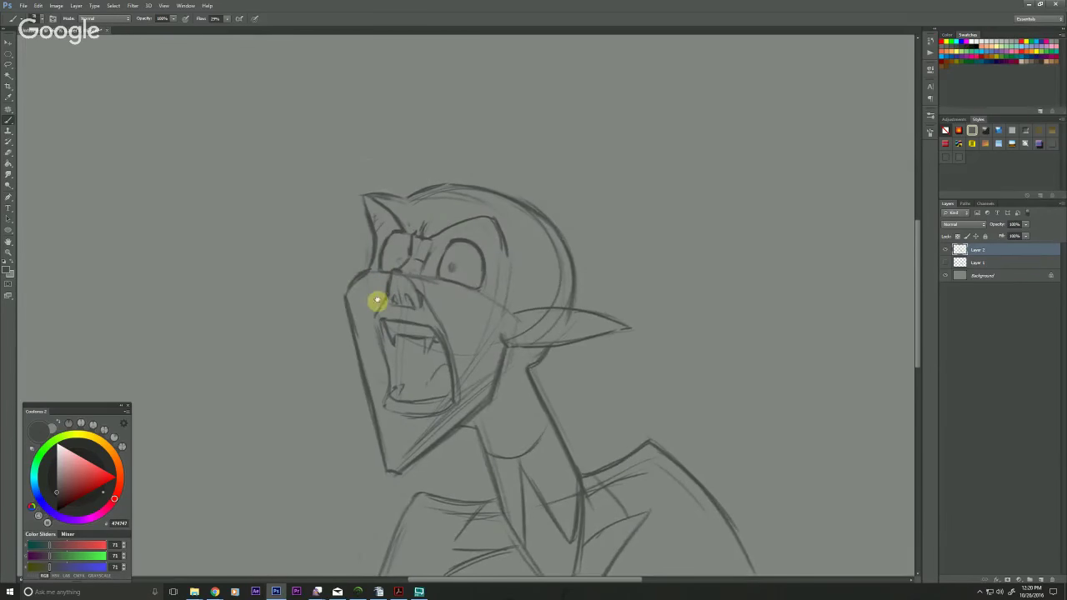
{"action": "left_click", "coordinate": [399, 259]}
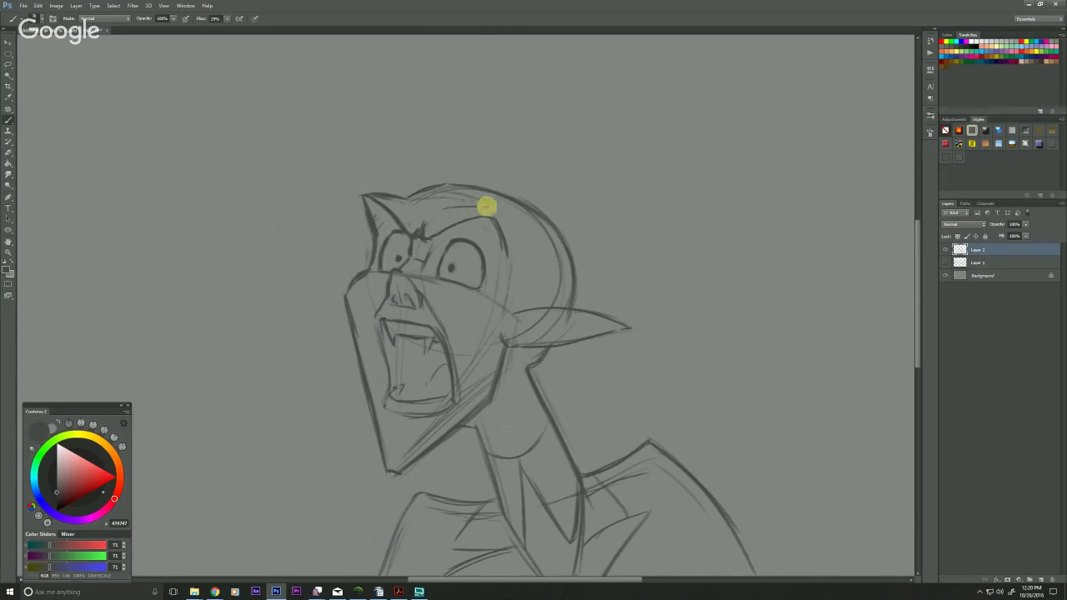
Darken the mouth's far edge and reshape the far side of the face with a rounded cheek flowing into the jaw
{"action": "left_click_drag", "start_coordinate": [215, 481], "coordinate": [248, 420]}
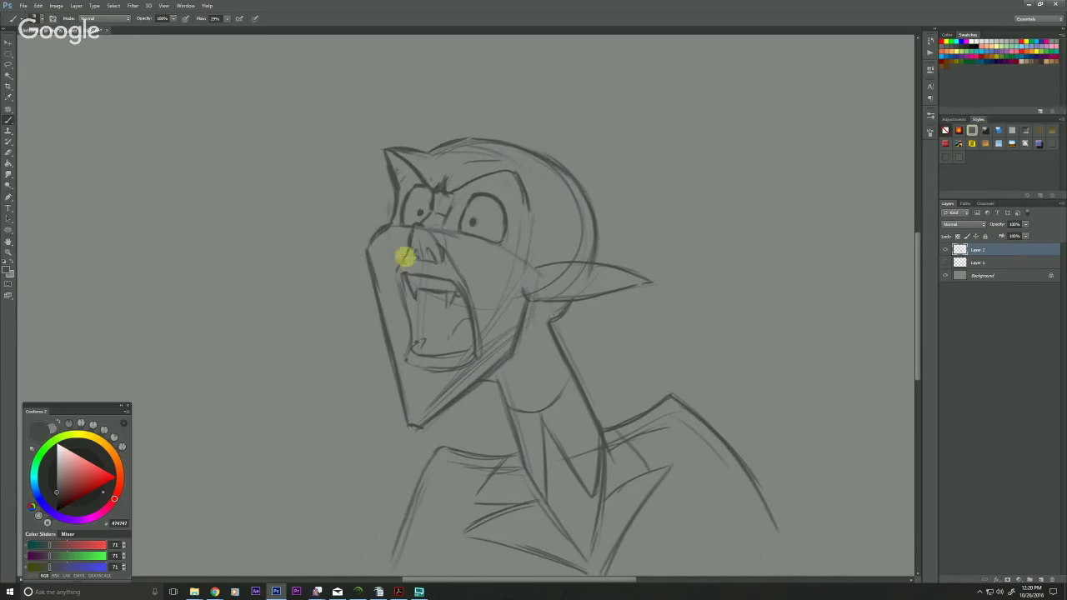
{"action": "left_click_drag", "start_coordinate": [404, 275], "coordinate": [409, 324]}
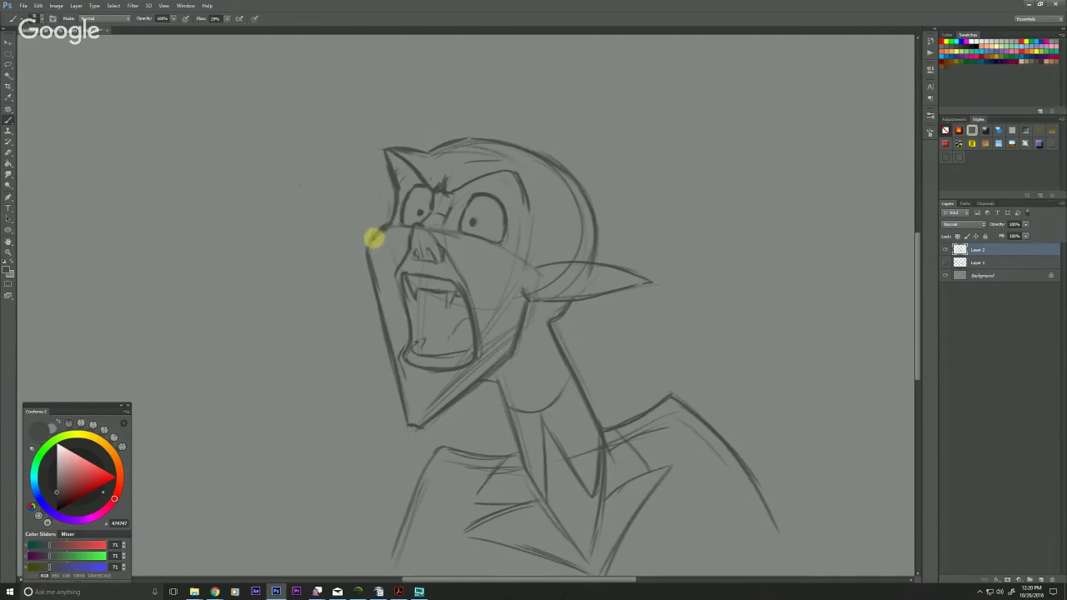
{"action": "left_click_drag", "start_coordinate": [377, 278], "coordinate": [384, 387]}
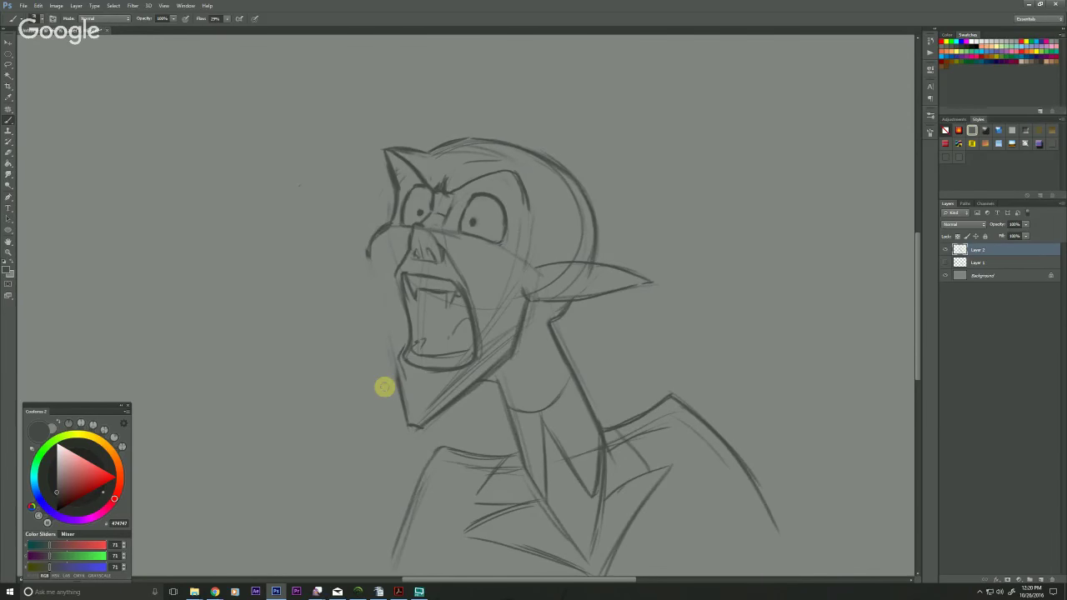
{"action": "mouse_move", "coordinate": [389, 224]}
{"action": "left_mouse_down"}
{"action": "mouse_move", "coordinate": [372, 259]}
{"action": "mouse_move", "coordinate": [402, 394]}
{"action": "left_mouse_up"}
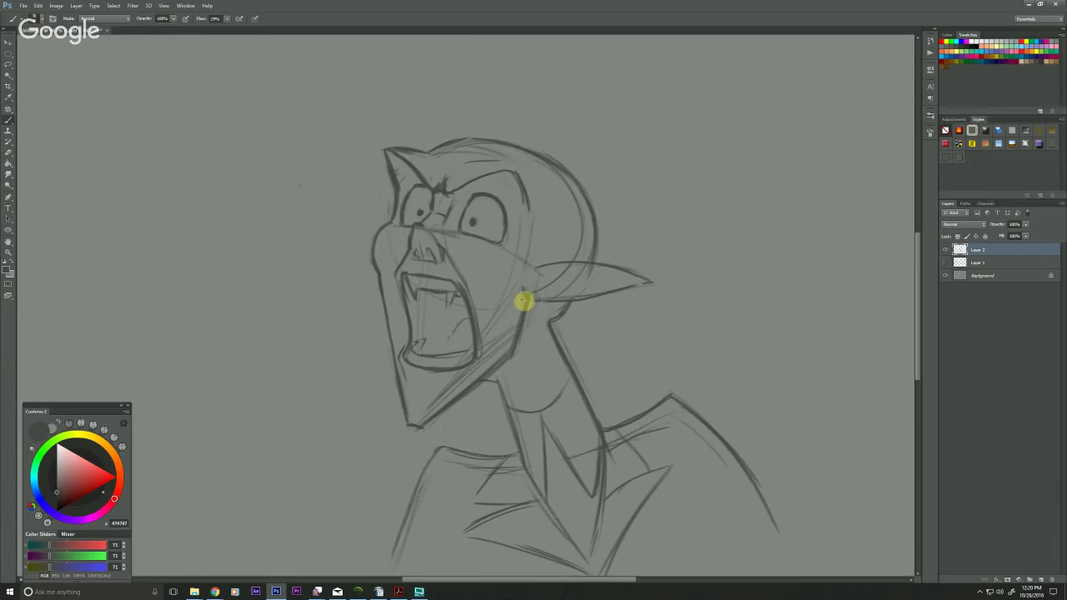
Darken the near jawline from the ear down to the chin and reshape the far cheek with an angular corner
{"action": "mouse_move", "coordinate": [527, 295]}
{"action": "left_mouse_down"}
{"action": "mouse_move", "coordinate": [503, 360]}
{"action": "mouse_move", "coordinate": [511, 357]}
{"action": "mouse_move", "coordinate": [417, 429]}
{"action": "left_mouse_up"}
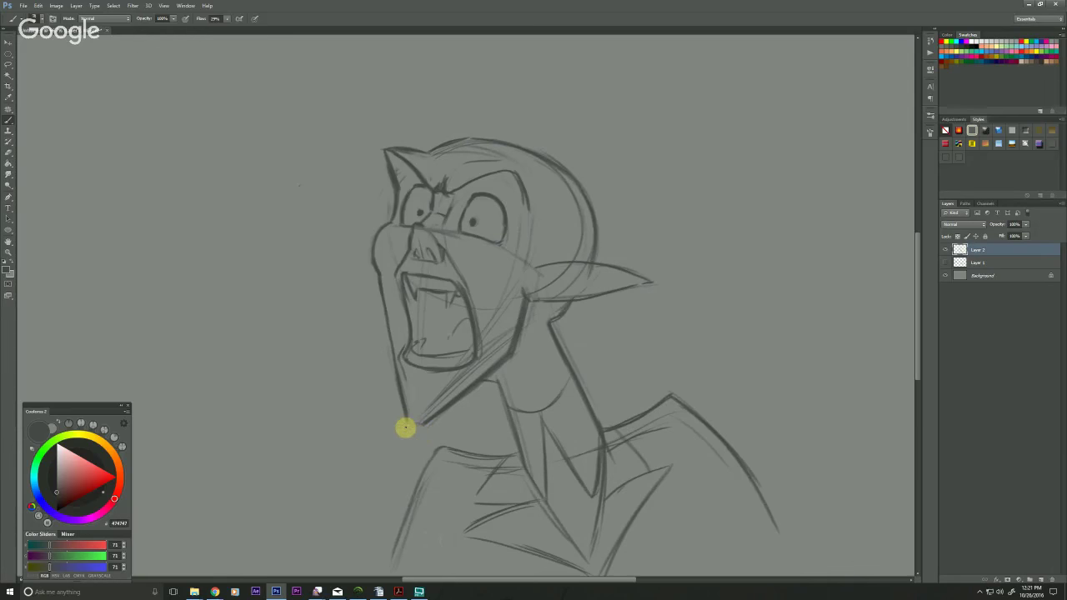
{"action": "scroll", "coordinate": [244, 347], "scroll_direction": "up", "scroll_amount": 1}
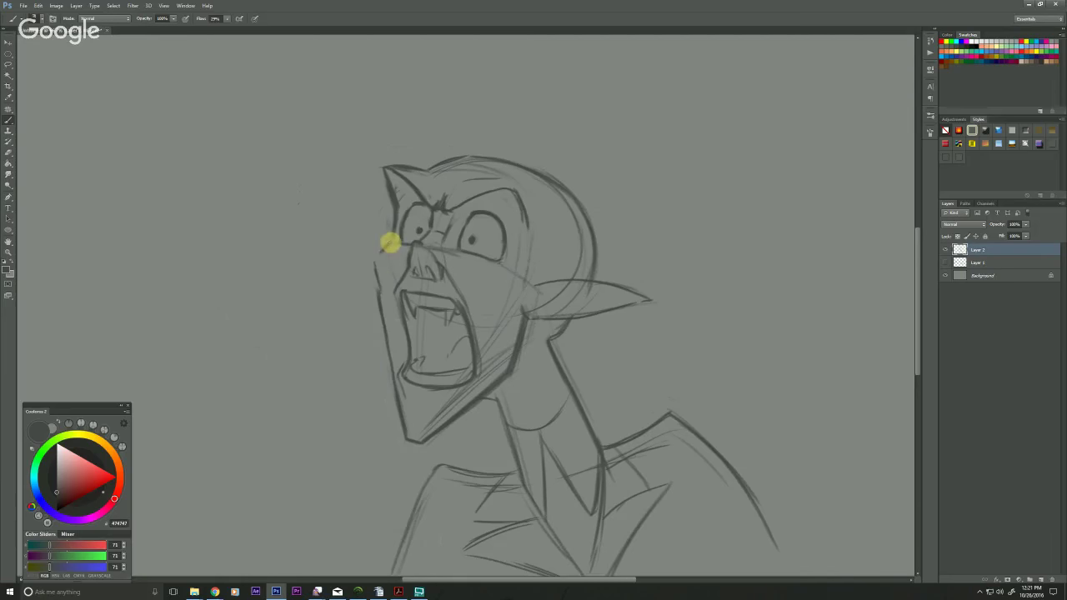
{"action": "mouse_move", "coordinate": [386, 241]}
{"action": "left_mouse_down"}
{"action": "mouse_move", "coordinate": [374, 265]}
{"action": "mouse_move", "coordinate": [381, 290]}
{"action": "left_mouse_up"}
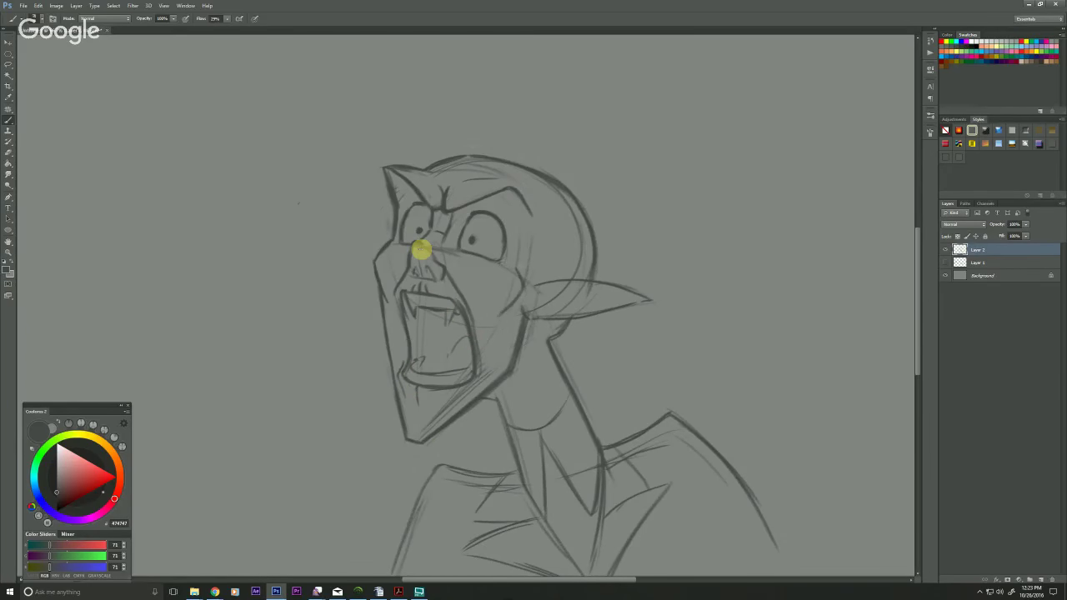
Enlarge the bust sketch on Layer 2 with Free Transform in two passes, extending it toward the canvas's upper-left corner
{"action": "left_click_drag", "start_coordinate": [288, 351], "coordinate": [309, 377]}
{"action": "key", "text": "z"}
{"action": "mouse_move", "coordinate": [422, 309]}
{"action": "left_mouse_down"}
{"action": "mouse_move", "coordinate": [409, 331]}
{"action": "mouse_move", "coordinate": [403, 291]}
{"action": "left_mouse_up"}
{"action": "key", "text": "v"}
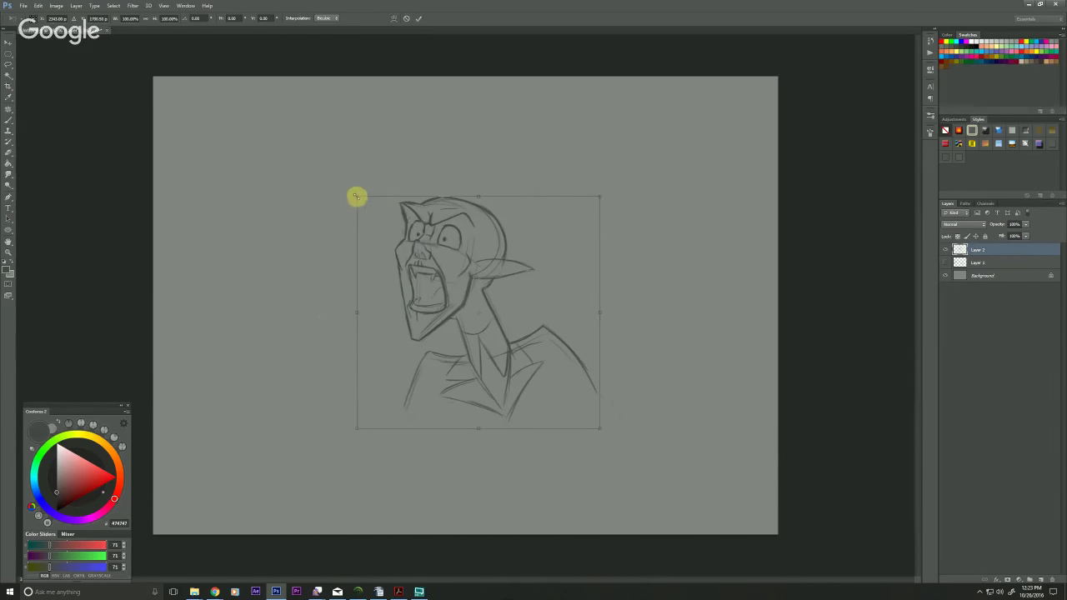
{"action": "left_click_drag", "start_coordinate": [356, 197], "coordinate": [314, 162]}
{"action": "key", "text": "Return"}
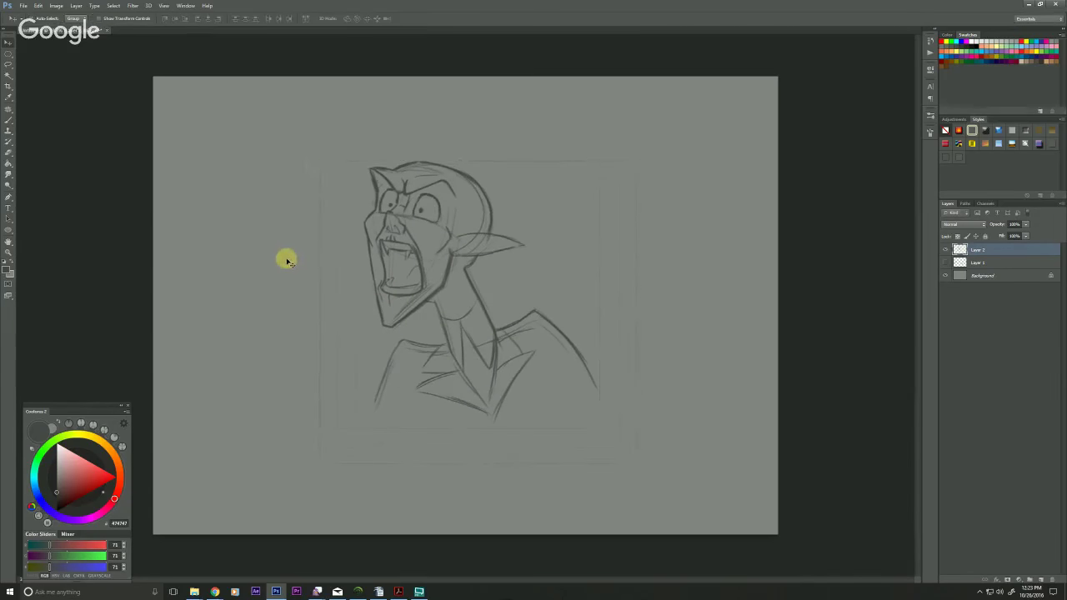
{"action": "key", "text": "ctrl+t"}
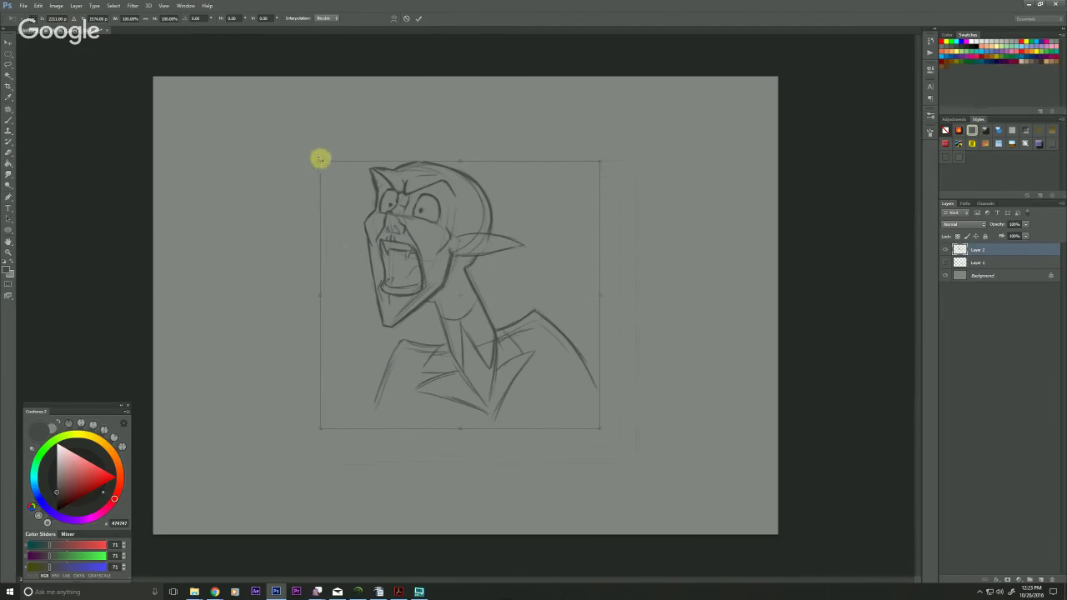
{"action": "left_click_drag", "start_coordinate": [320, 161], "coordinate": [312, 154]}
{"action": "key", "text": "Return"}
Flip the bust sketch horizontally
{"action": "key", "text": "z"}
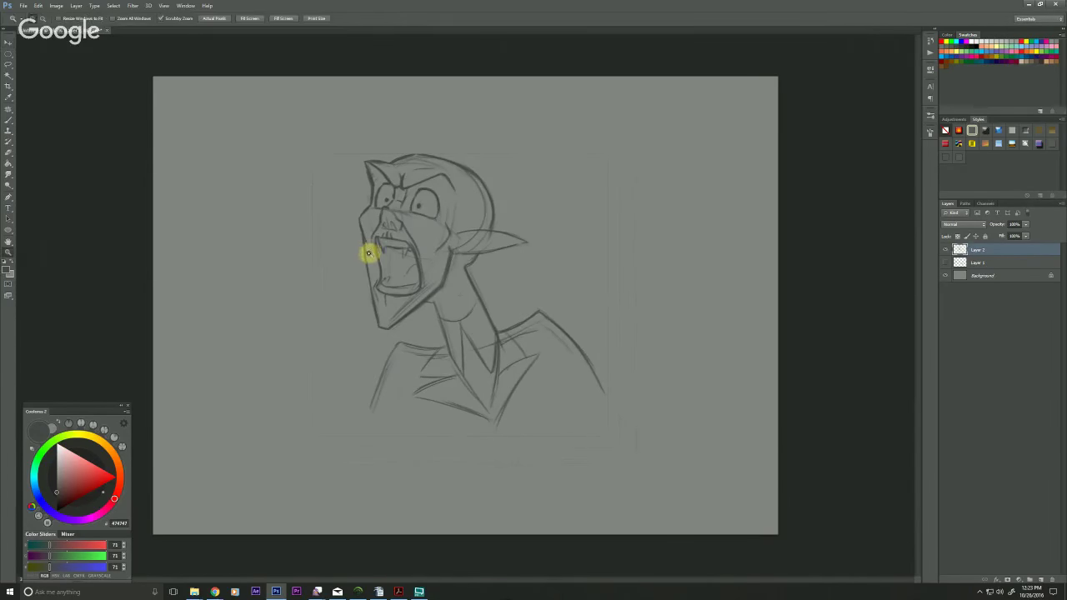
{"action": "left_click", "coordinate": [368, 264]}
{"action": "left_click", "coordinate": [369, 264]}
{"action": "left_click_drag", "start_coordinate": [333, 254], "coordinate": [298, 366]}
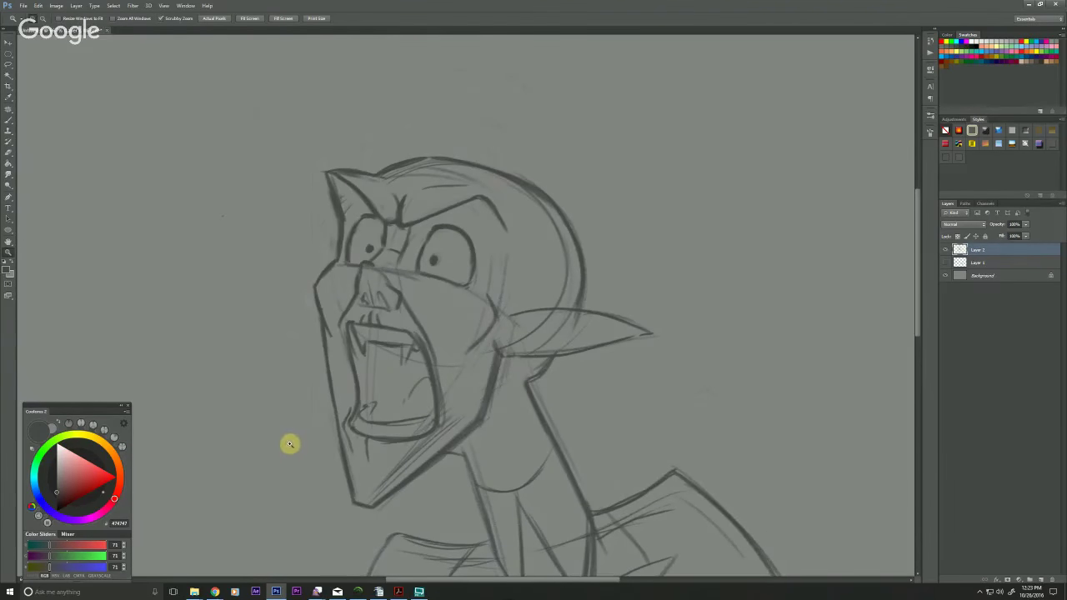
{"action": "left_click", "coordinate": [296, 457], "text": "alt"}
{"action": "left_click", "coordinate": [294, 457], "text": "alt"}
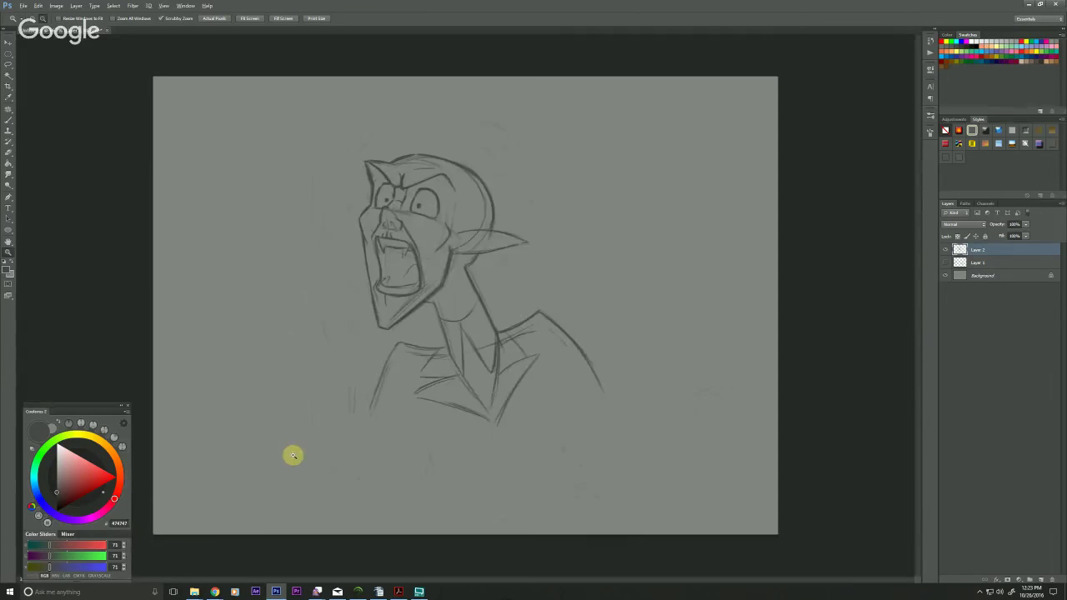
{"action": "left_click", "coordinate": [293, 455], "text": "alt"}
{"action": "left_click", "coordinate": [39, 6]}
{"action": "mouse_move", "coordinate": [67, 168]}
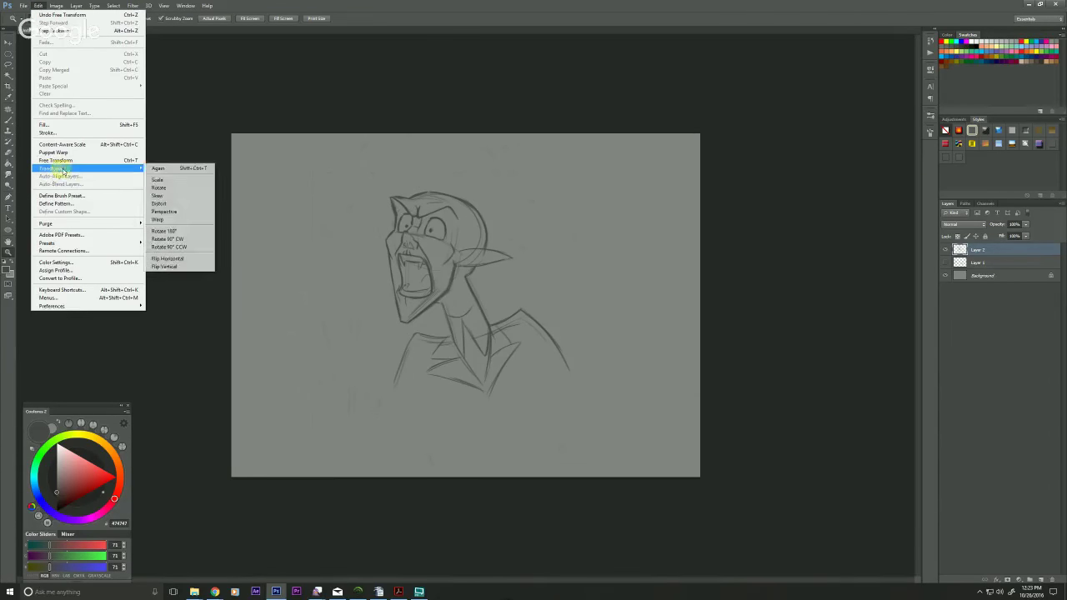
{"action": "left_click", "coordinate": [166, 258]}
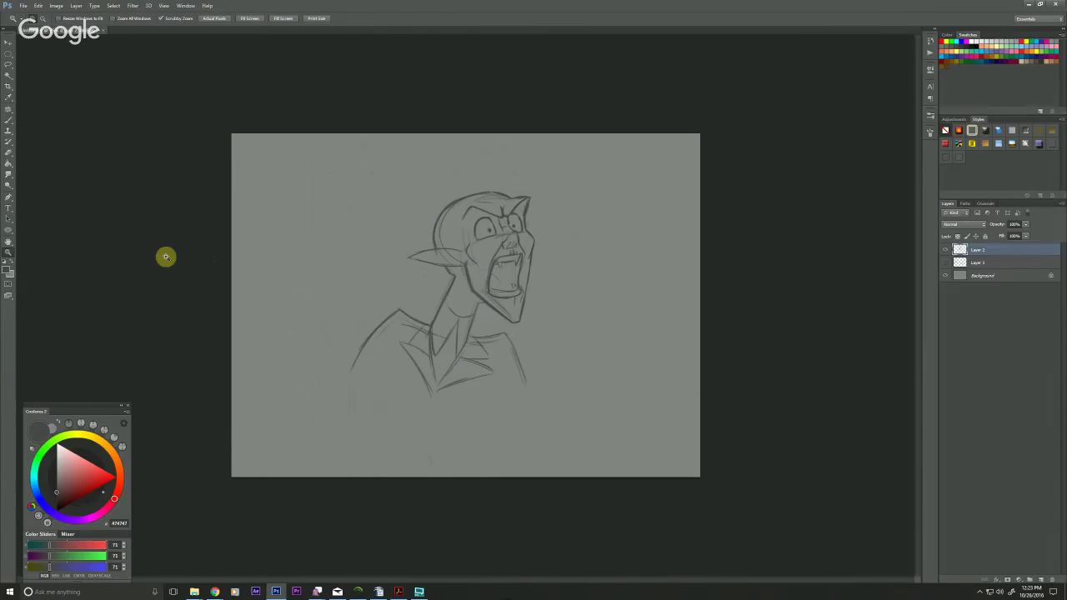
Erase the far brow's pointed tip and outer edge, and redraw the tip slightly shorter
{"action": "left_click", "coordinate": [469, 233]}
{"action": "left_click", "coordinate": [470, 237]}
{"action": "left_click", "coordinate": [436, 215]}
{"action": "left_click_drag", "start_coordinate": [433, 215], "coordinate": [283, 311]}
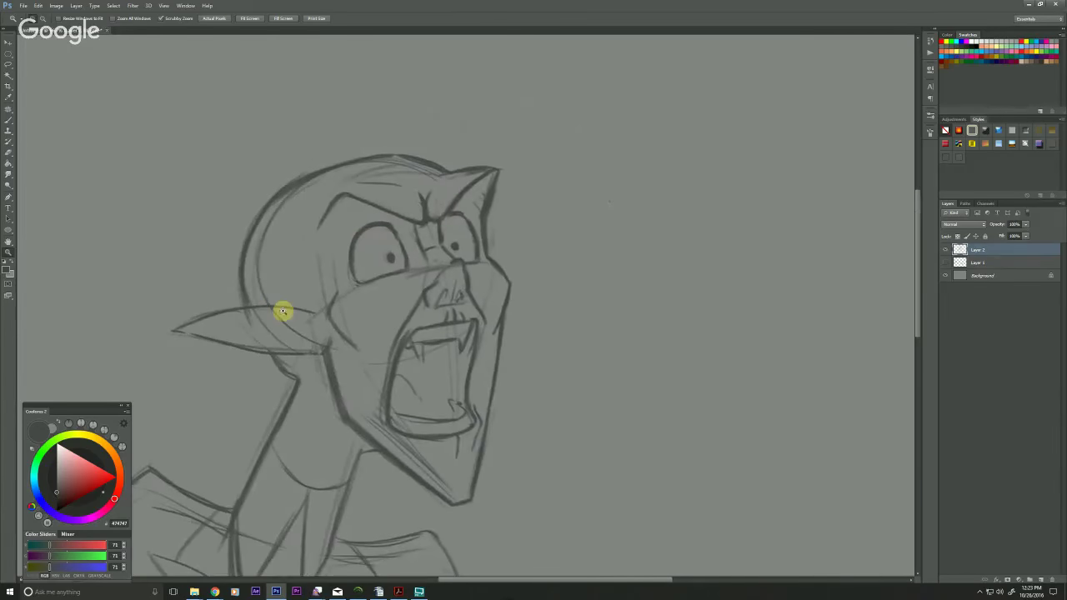
{"action": "left_click_drag", "start_coordinate": [498, 173], "coordinate": [467, 163]}
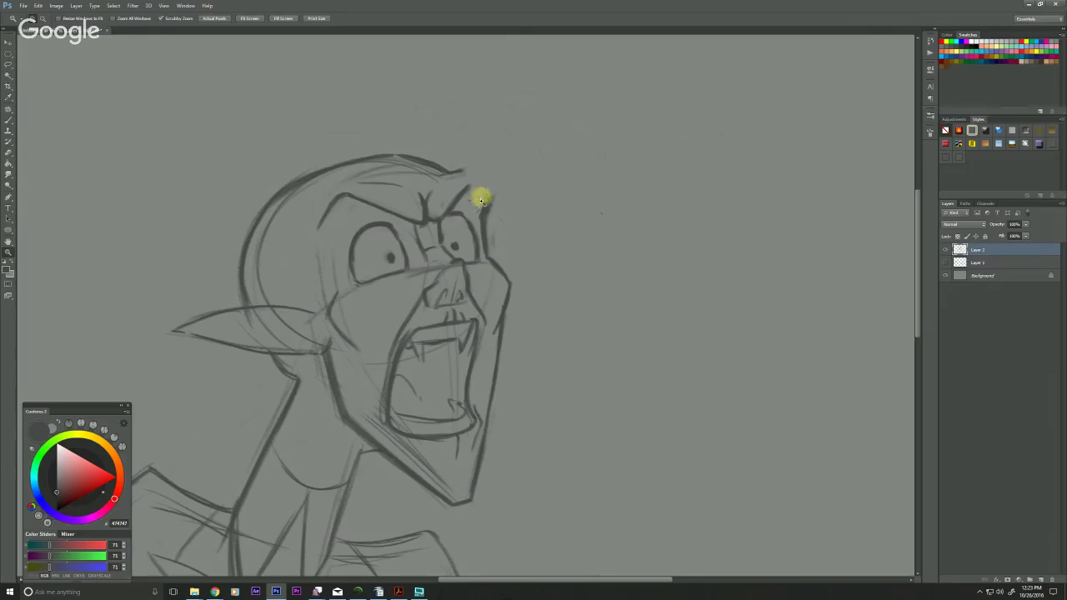
{"action": "key", "text": "b"}
{"action": "left_click_drag", "start_coordinate": [490, 168], "coordinate": [476, 222]}
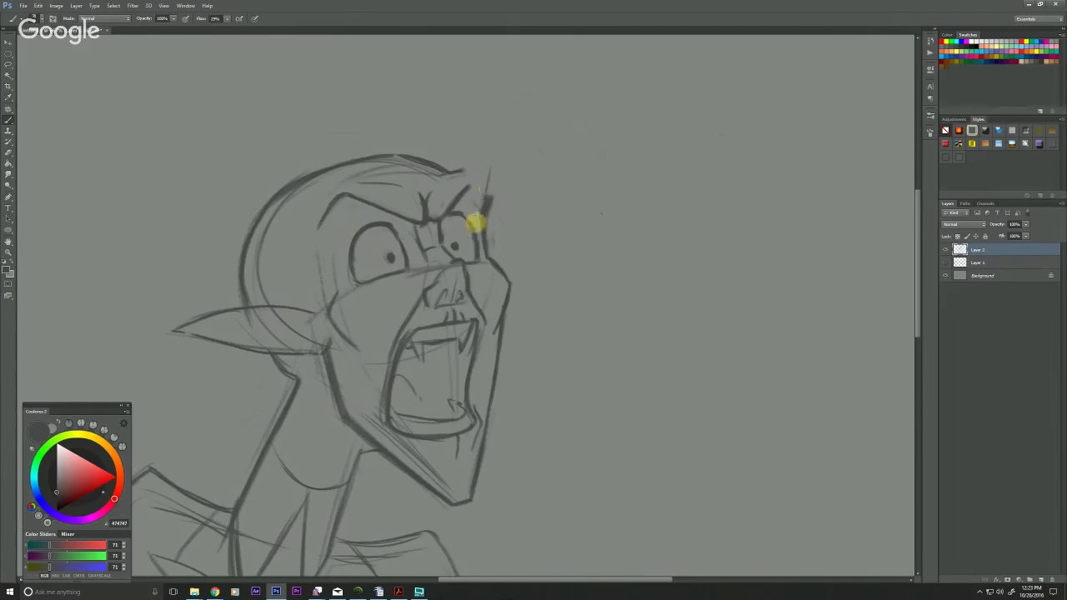
{"action": "mouse_move", "coordinate": [491, 167]}
{"action": "left_mouse_down"}
{"action": "mouse_move", "coordinate": [440, 220]}
{"action": "mouse_move", "coordinate": [461, 176]}
{"action": "mouse_move", "coordinate": [449, 177]}
{"action": "mouse_move", "coordinate": [488, 164]}
{"action": "mouse_move", "coordinate": [481, 222]}
{"action": "left_mouse_up"}
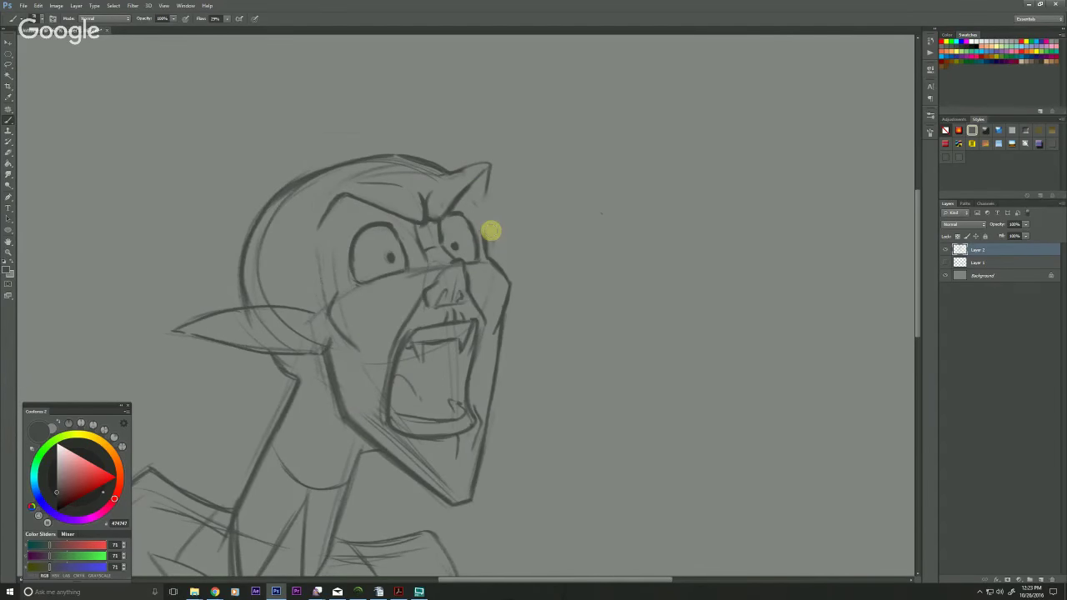
{"action": "left_click_drag", "start_coordinate": [490, 166], "coordinate": [484, 250]}
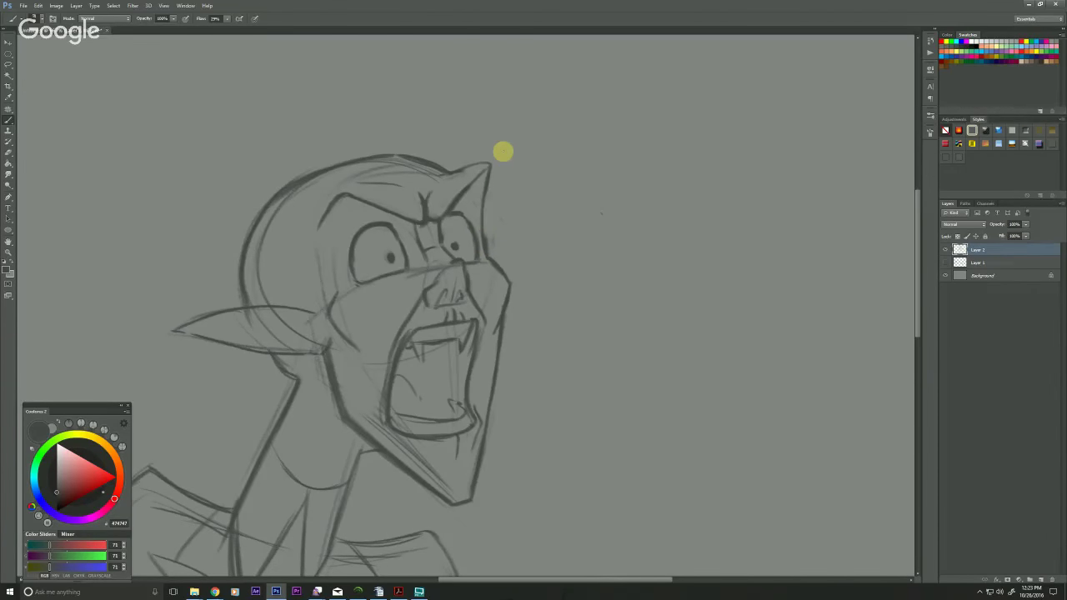
{"action": "mouse_move", "coordinate": [494, 167]}
{"action": "left_mouse_down"}
{"action": "mouse_move", "coordinate": [481, 217]}
{"action": "mouse_move", "coordinate": [490, 248]}
{"action": "left_mouse_up"}
{"action": "key", "text": "ctrl+alt+z"}
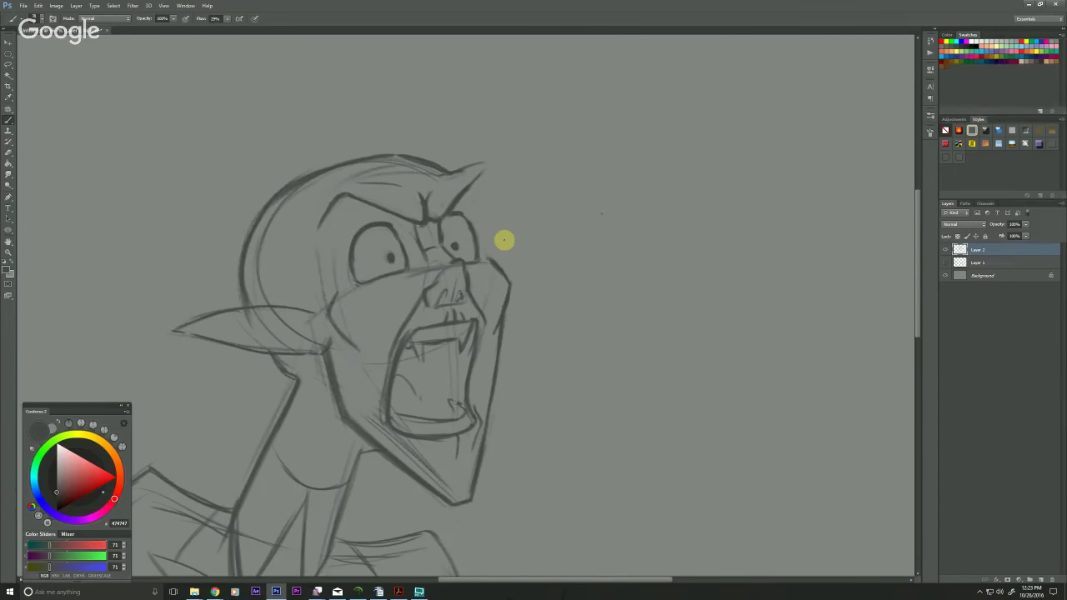
Redraw the far brow's spike and run its outer edge down beside the eye to the cheek
{"action": "left_click_drag", "start_coordinate": [329, 372], "coordinate": [298, 402]}
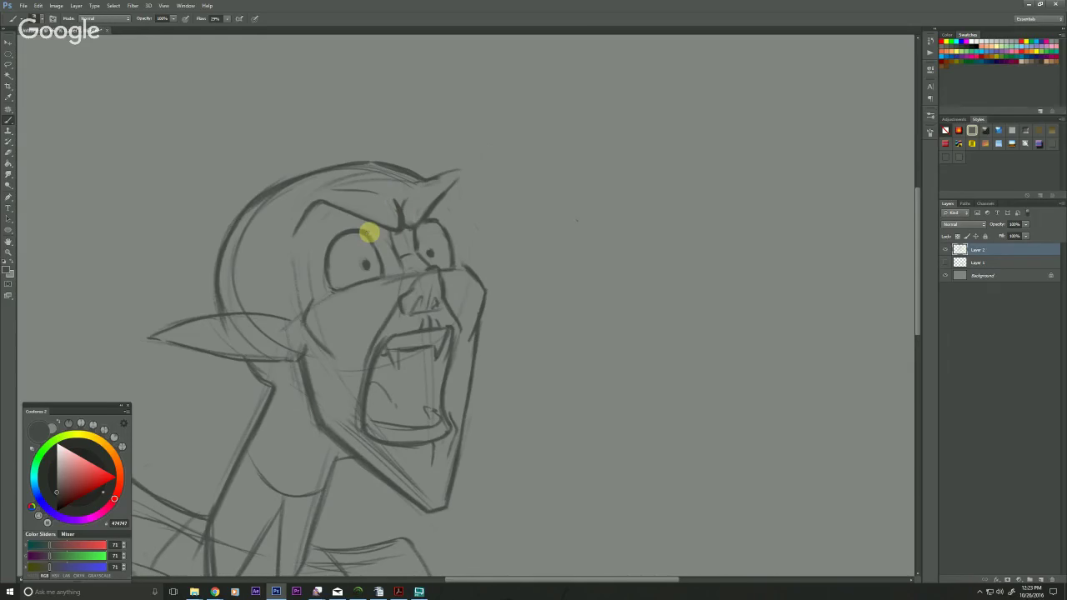
{"action": "mouse_move", "coordinate": [416, 183]}
{"action": "left_mouse_down"}
{"action": "mouse_move", "coordinate": [462, 172]}
{"action": "mouse_move", "coordinate": [454, 195]}
{"action": "mouse_move", "coordinate": [462, 171]}
{"action": "mouse_move", "coordinate": [452, 263]}
{"action": "mouse_move", "coordinate": [451, 221]}
{"action": "mouse_move", "coordinate": [463, 266]}
{"action": "mouse_move", "coordinate": [455, 228]}
{"action": "mouse_move", "coordinate": [464, 264]}
{"action": "left_mouse_up"}
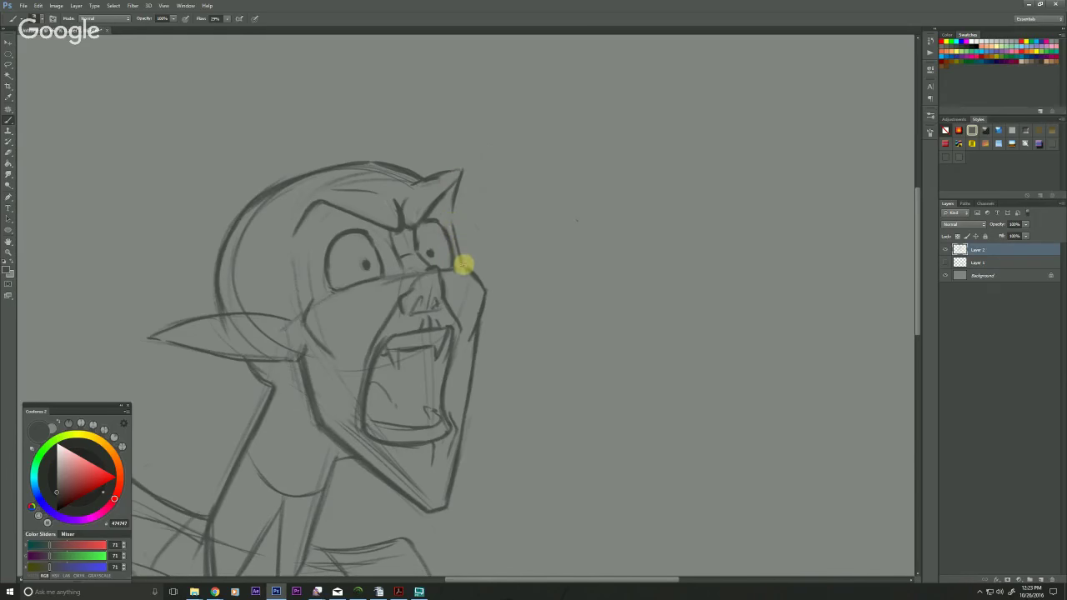
{"action": "mouse_move", "coordinate": [452, 216]}
{"action": "left_mouse_down"}
{"action": "mouse_move", "coordinate": [453, 184]}
{"action": "mouse_move", "coordinate": [464, 258]}
{"action": "left_mouse_up"}
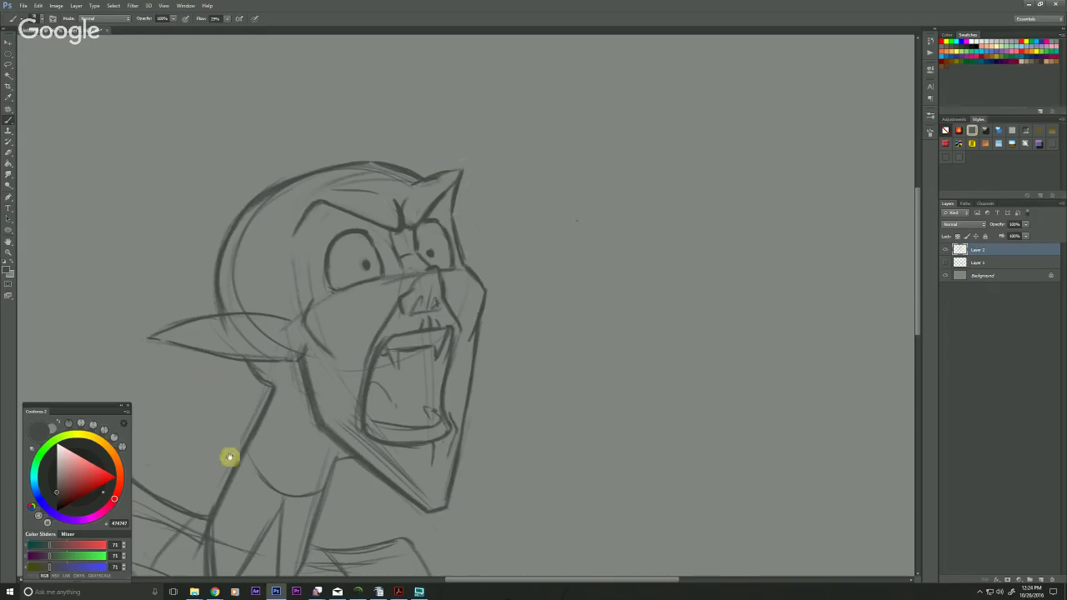
{"action": "left_click_drag", "start_coordinate": [308, 372], "coordinate": [324, 379]}
{"action": "mouse_move", "coordinate": [450, 209]}
{"action": "left_mouse_down"}
{"action": "mouse_move", "coordinate": [475, 177]}
{"action": "mouse_move", "coordinate": [431, 237]}
{"action": "left_mouse_up"}
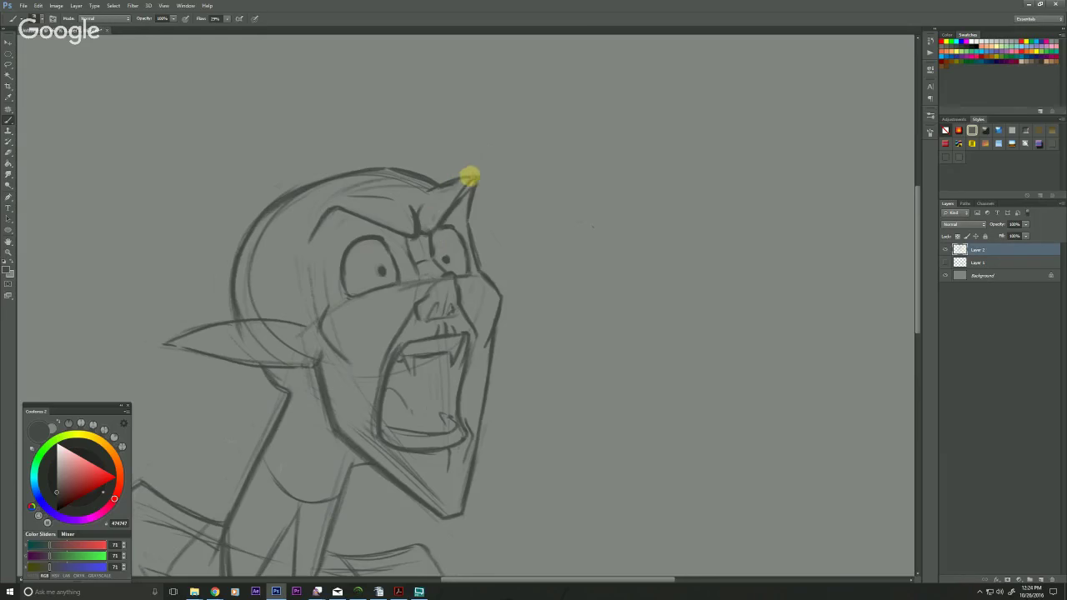
Erase the far brow's spike and redraw the far cheekbone as a sharper corner angling back toward the mouth
{"action": "left_click_drag", "start_coordinate": [469, 175], "coordinate": [403, 185]}
{"action": "mouse_move", "coordinate": [472, 177]}
{"action": "left_mouse_down"}
{"action": "mouse_move", "coordinate": [446, 170]}
{"action": "mouse_move", "coordinate": [463, 212]}
{"action": "left_mouse_up"}
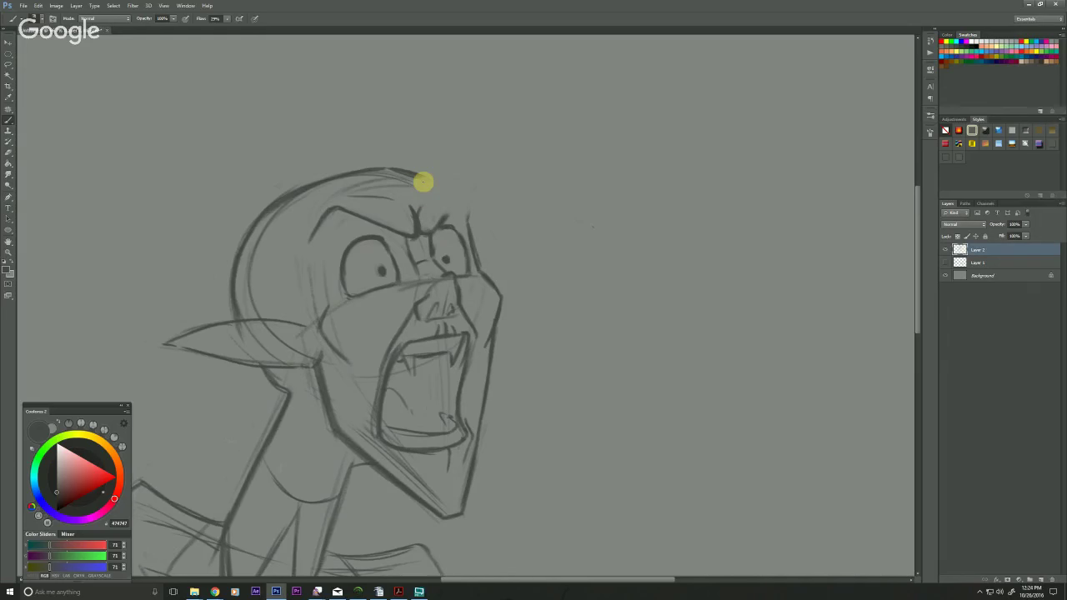
{"action": "left_click_drag", "start_coordinate": [479, 269], "coordinate": [508, 296]}
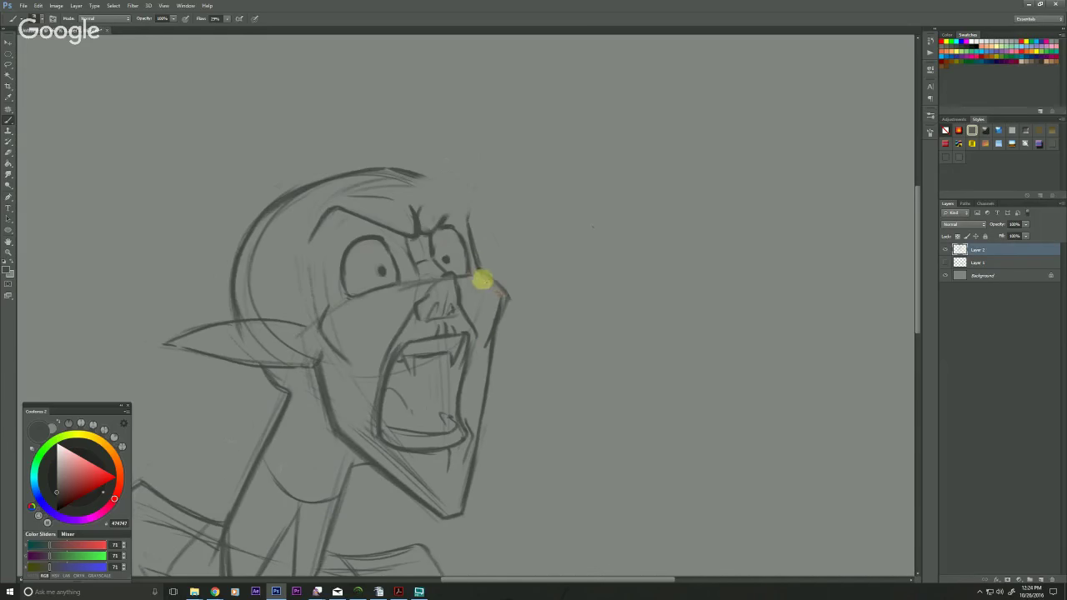
{"action": "left_click_drag", "start_coordinate": [503, 297], "coordinate": [484, 349]}
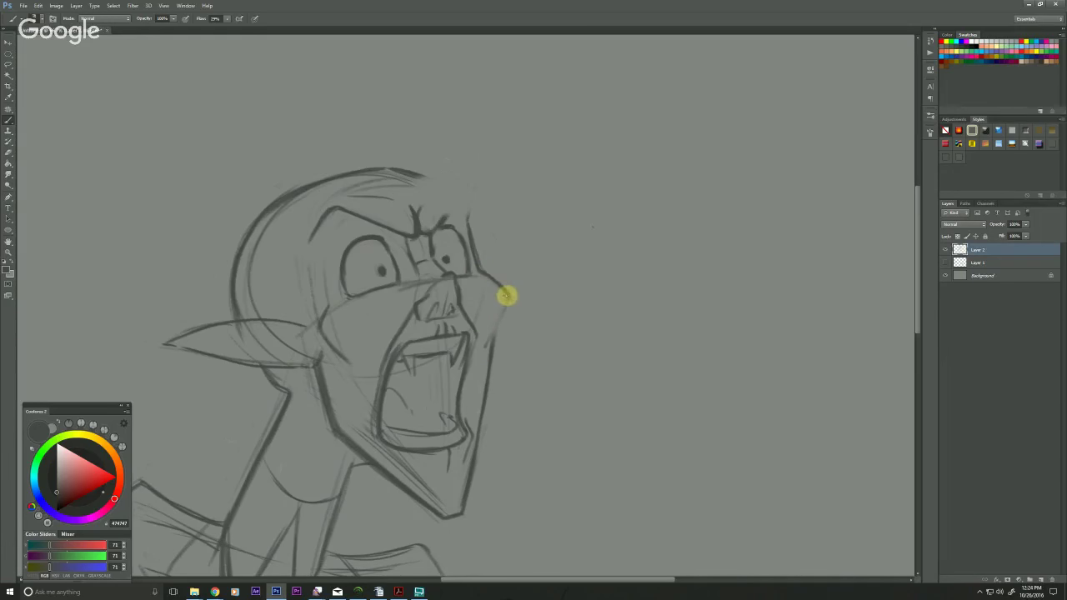
{"action": "left_click_drag", "start_coordinate": [509, 296], "coordinate": [486, 346]}
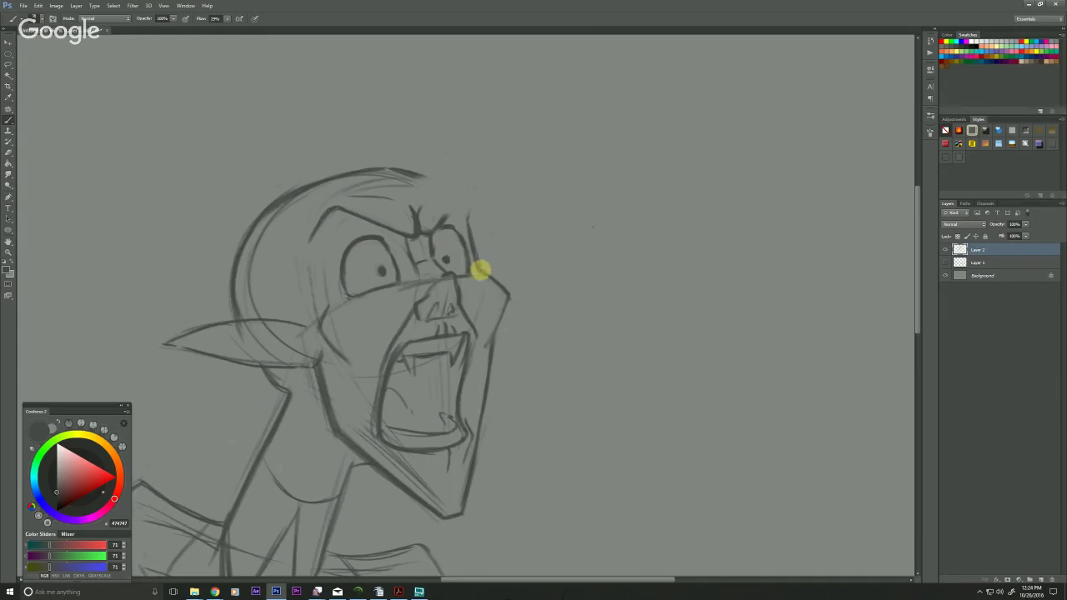
Try a smaller, more upright spike for the far brow, joined to the edge beside the eye
{"action": "left_click_drag", "start_coordinate": [466, 220], "coordinate": [462, 188]}
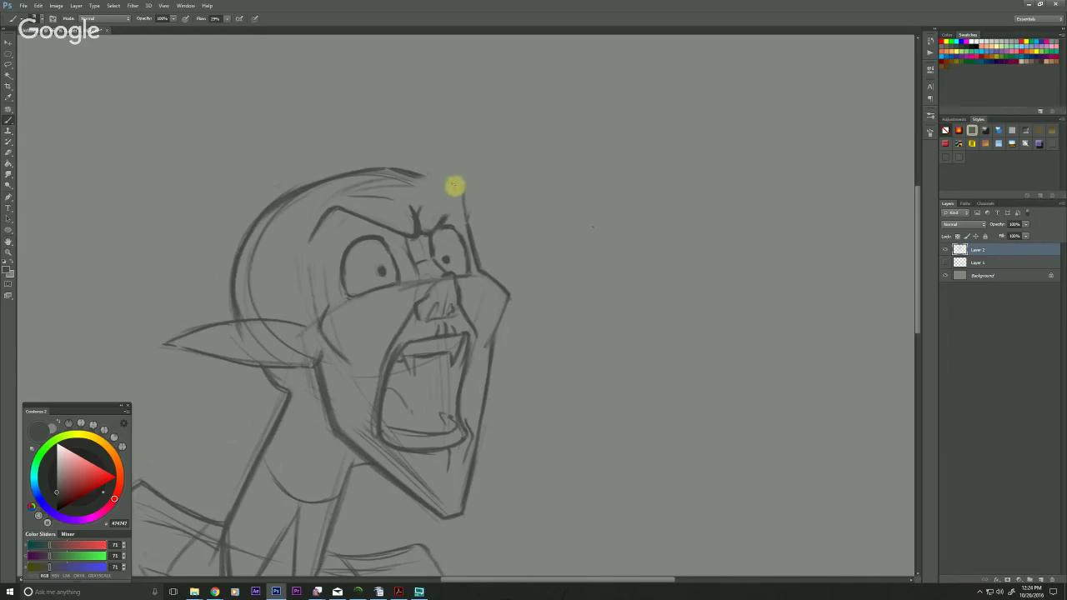
{"action": "mouse_move", "coordinate": [438, 227]}
{"action": "left_mouse_down"}
{"action": "mouse_move", "coordinate": [462, 187]}
{"action": "mouse_move", "coordinate": [425, 179]}
{"action": "mouse_move", "coordinate": [461, 174]}
{"action": "mouse_move", "coordinate": [471, 243]}
{"action": "left_mouse_up"}
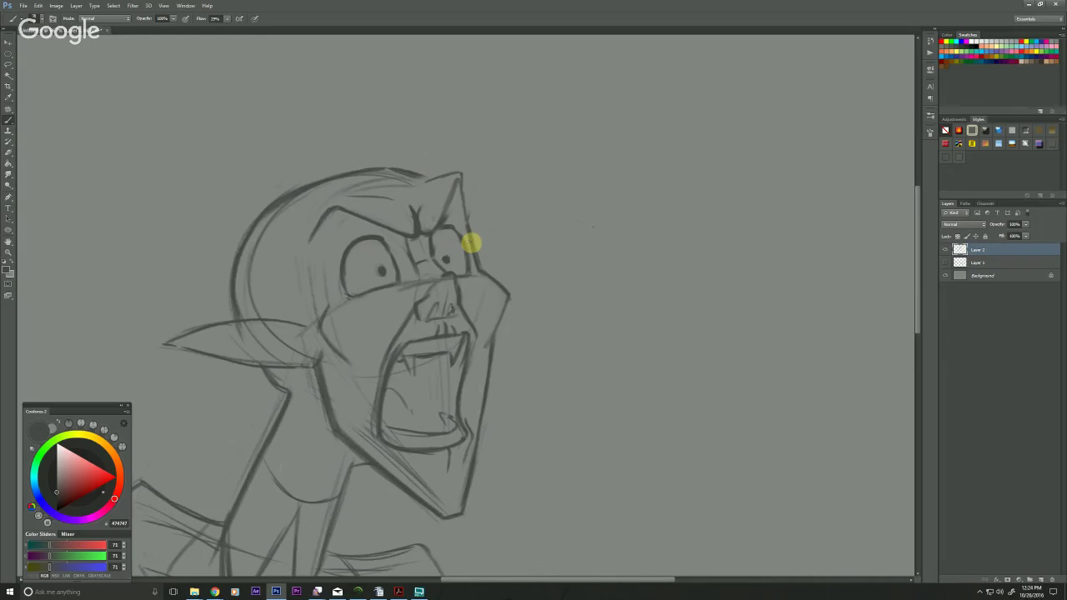
{"action": "mouse_move", "coordinate": [464, 180]}
{"action": "left_mouse_down"}
{"action": "mouse_move", "coordinate": [471, 218]}
{"action": "mouse_move", "coordinate": [431, 187]}
{"action": "mouse_move", "coordinate": [370, 172]}
{"action": "mouse_move", "coordinate": [421, 187]}
{"action": "mouse_move", "coordinate": [428, 236]}
{"action": "mouse_move", "coordinate": [462, 191]}
{"action": "mouse_move", "coordinate": [479, 267]}
{"action": "mouse_move", "coordinate": [463, 187]}
{"action": "mouse_move", "coordinate": [359, 168]}
{"action": "mouse_move", "coordinate": [429, 183]}
{"action": "mouse_move", "coordinate": [427, 195]}
{"action": "mouse_move", "coordinate": [468, 178]}
{"action": "mouse_move", "coordinate": [468, 226]}
{"action": "mouse_move", "coordinate": [471, 178]}
{"action": "mouse_move", "coordinate": [450, 202]}
{"action": "left_mouse_up"}
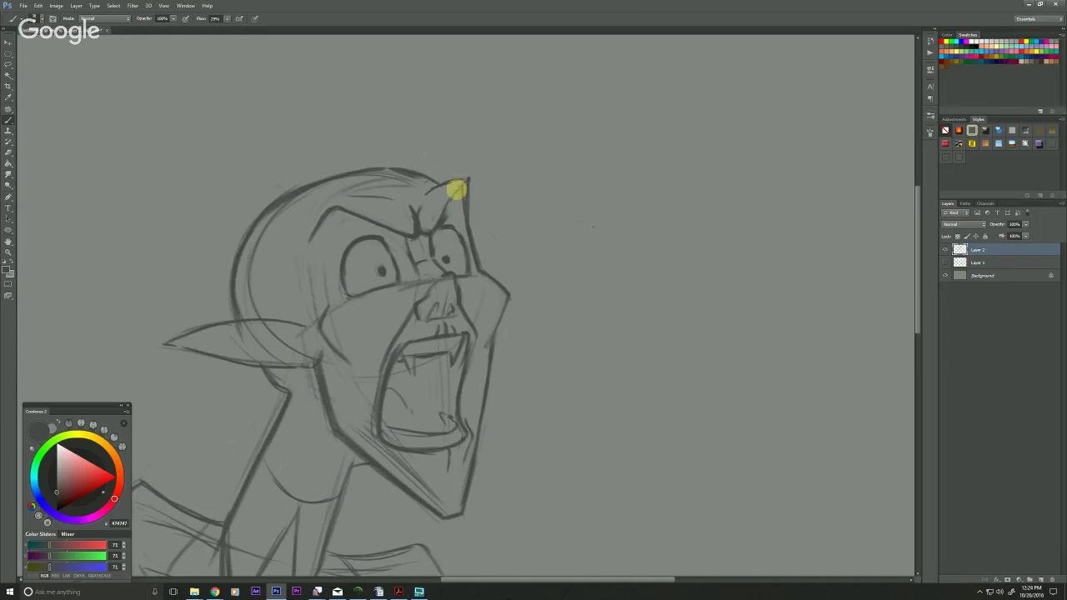
{"action": "left_click_drag", "start_coordinate": [396, 229], "coordinate": [383, 214]}
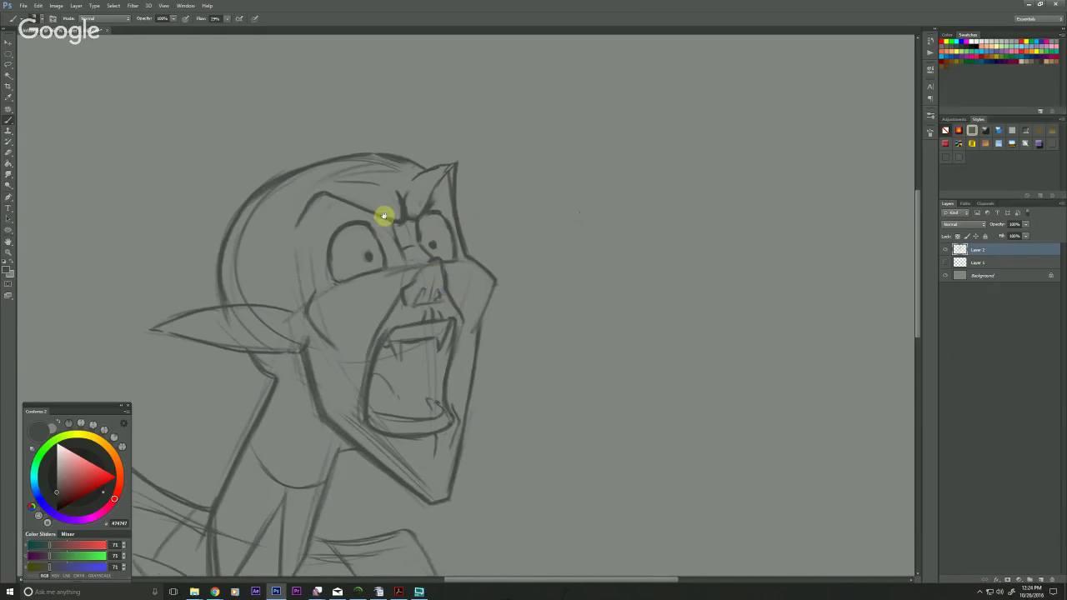
{"action": "mouse_move", "coordinate": [342, 438]}
{"action": "left_mouse_down"}
{"action": "mouse_move", "coordinate": [359, 438]}
{"action": "mouse_move", "coordinate": [363, 417]}
{"action": "left_mouse_up"}
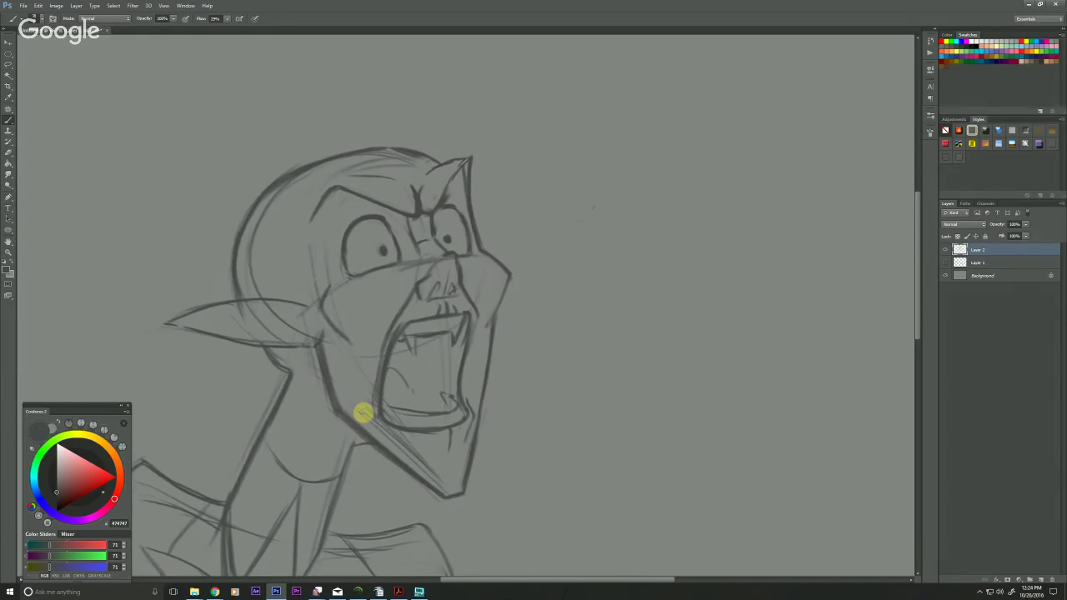
Erase the far brow's spike above the eye and sketch crease lines along the bridge of the nose
{"action": "mouse_move", "coordinate": [466, 176]}
{"action": "left_mouse_down"}
{"action": "mouse_move", "coordinate": [452, 167]}
{"action": "mouse_move", "coordinate": [456, 150]}
{"action": "mouse_move", "coordinate": [451, 175]}
{"action": "mouse_move", "coordinate": [421, 169]}
{"action": "left_mouse_up"}
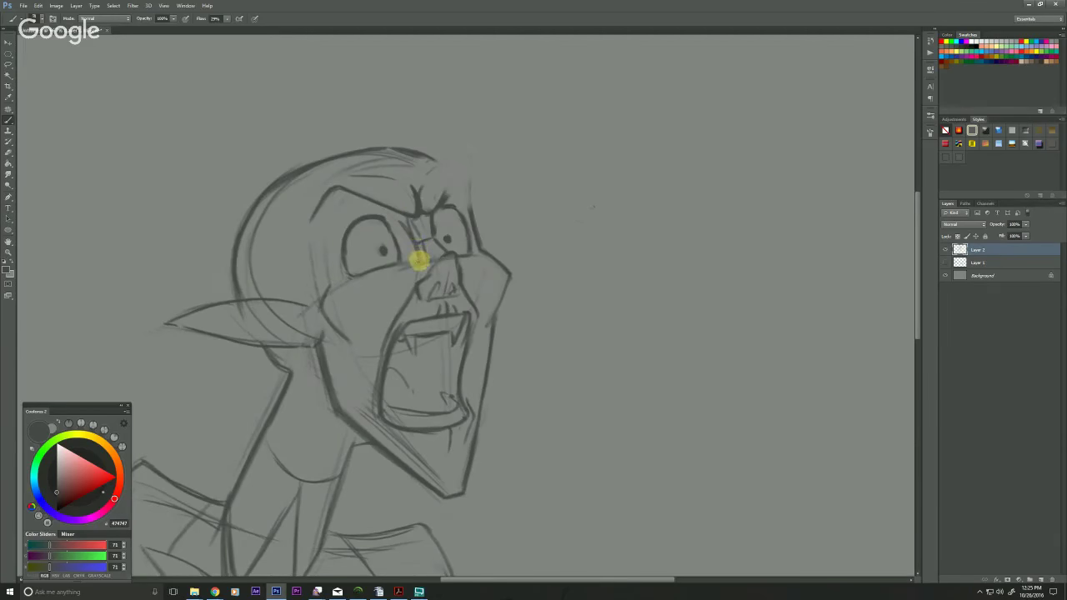
{"action": "left_click_drag", "start_coordinate": [377, 352], "coordinate": [376, 364]}
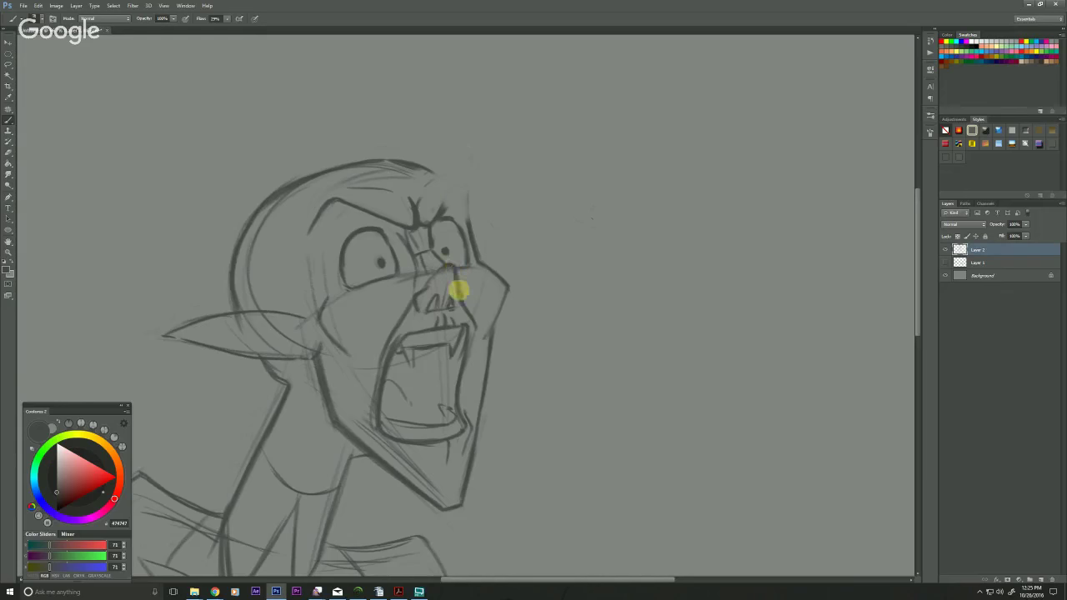
Draw the inner fold of the pointed ear, running from its base out to the tip
{"action": "left_click_drag", "start_coordinate": [225, 483], "coordinate": [329, 362]}
{"action": "mouse_move", "coordinate": [408, 237]}
{"action": "left_mouse_down"}
{"action": "mouse_move", "coordinate": [377, 226]}
{"action": "mouse_move", "coordinate": [395, 221]}
{"action": "mouse_move", "coordinate": [287, 223]}
{"action": "mouse_move", "coordinate": [377, 222]}
{"action": "mouse_move", "coordinate": [284, 221]}
{"action": "left_mouse_up"}
{"action": "left_click_drag", "start_coordinate": [385, 222], "coordinate": [272, 222]}
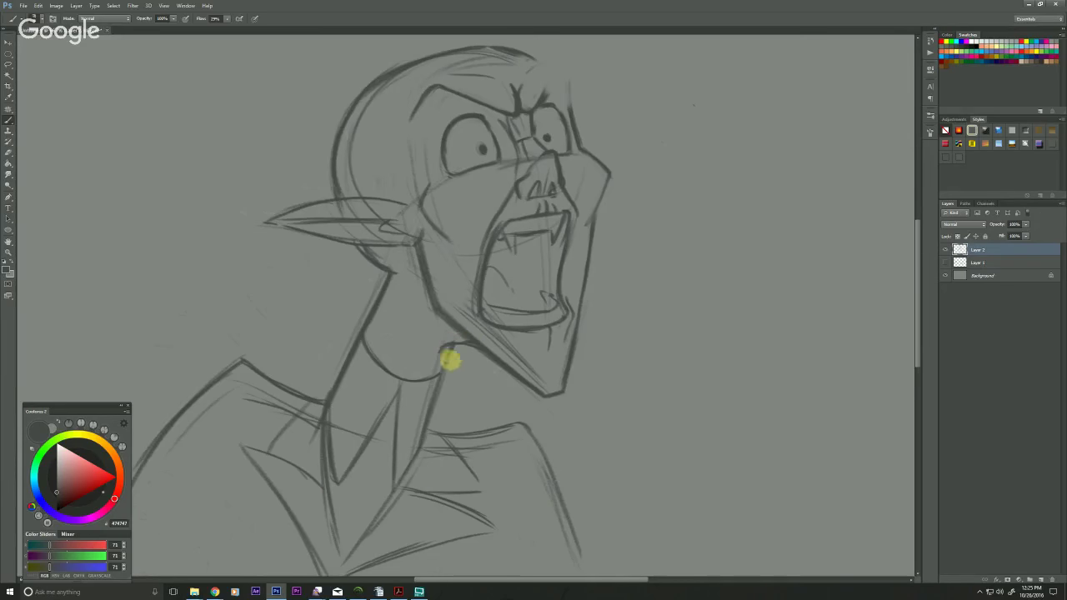
Darken the front edge of the neck down into the collar and extend the neckline's V below the lapels
{"action": "left_click_drag", "start_coordinate": [291, 434], "coordinate": [342, 343]}
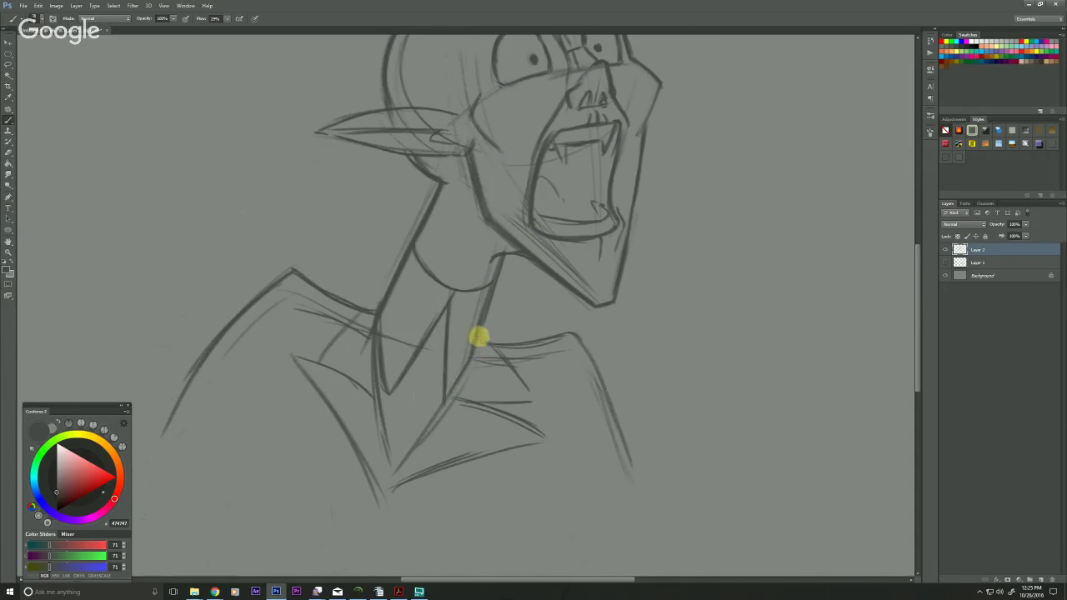
{"action": "left_click_drag", "start_coordinate": [386, 421], "coordinate": [385, 528]}
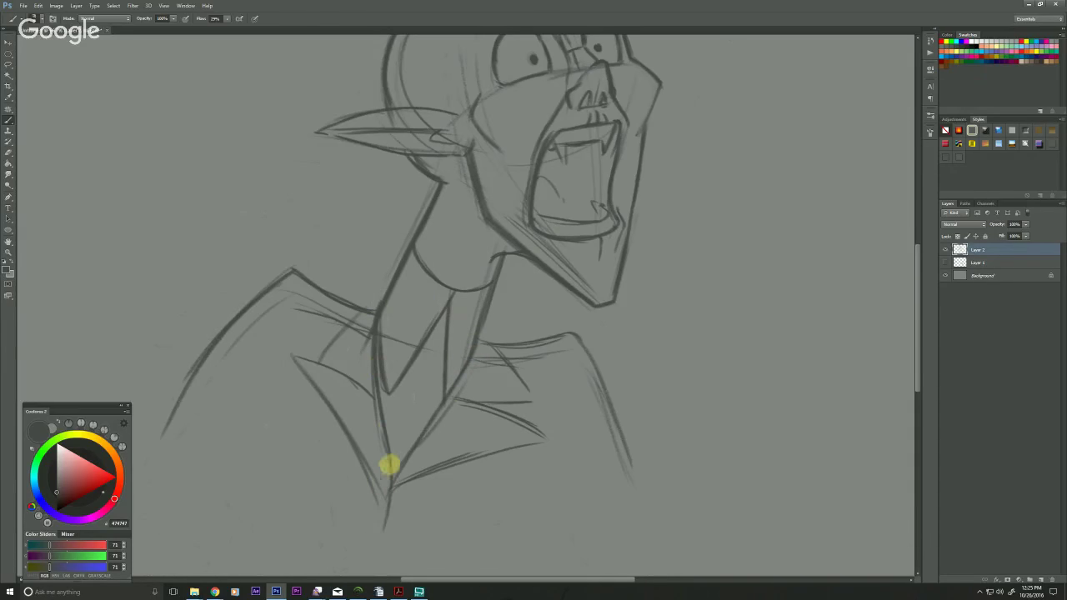
Firm up the near lapel's notch and upper edge, and redraw the far lapel's notch with shorter, cleaner lines
{"action": "left_click_drag", "start_coordinate": [362, 312], "coordinate": [324, 359]}
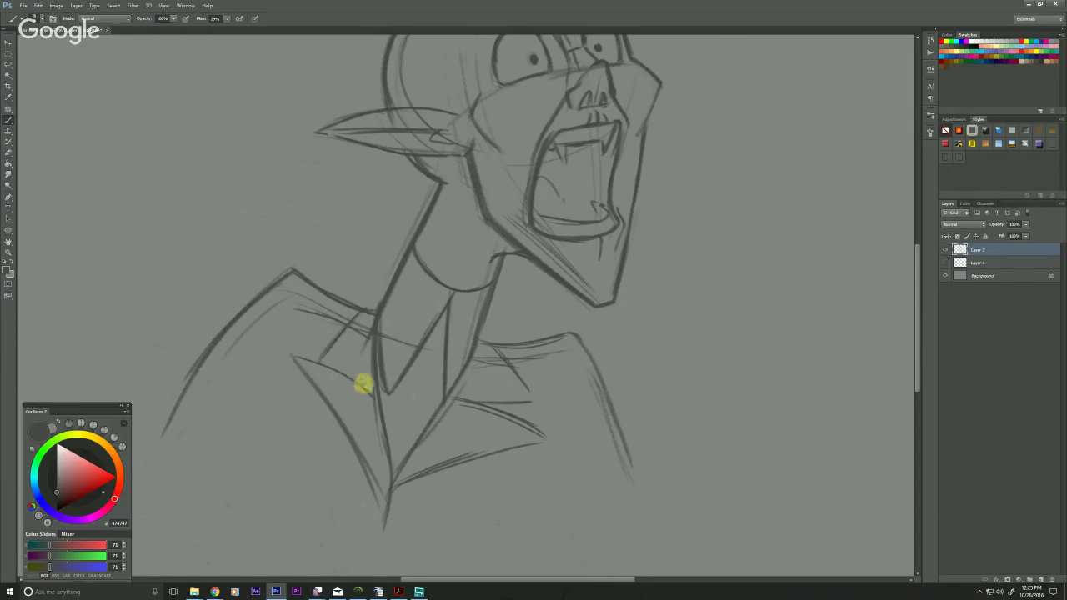
{"action": "left_click_drag", "start_coordinate": [378, 398], "coordinate": [317, 362]}
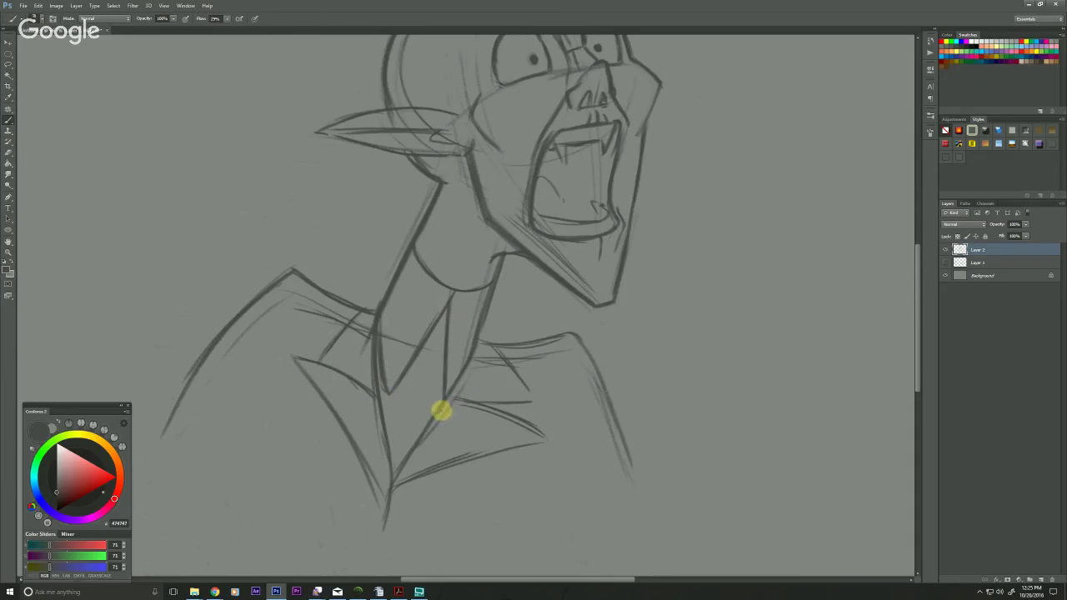
{"action": "mouse_move", "coordinate": [442, 411]}
{"action": "left_mouse_down"}
{"action": "mouse_move", "coordinate": [480, 412]}
{"action": "mouse_move", "coordinate": [489, 428]}
{"action": "mouse_move", "coordinate": [466, 411]}
{"action": "mouse_move", "coordinate": [501, 406]}
{"action": "mouse_move", "coordinate": [463, 409]}
{"action": "mouse_move", "coordinate": [517, 406]}
{"action": "left_mouse_up"}
{"action": "left_click_drag", "start_coordinate": [492, 349], "coordinate": [518, 407]}
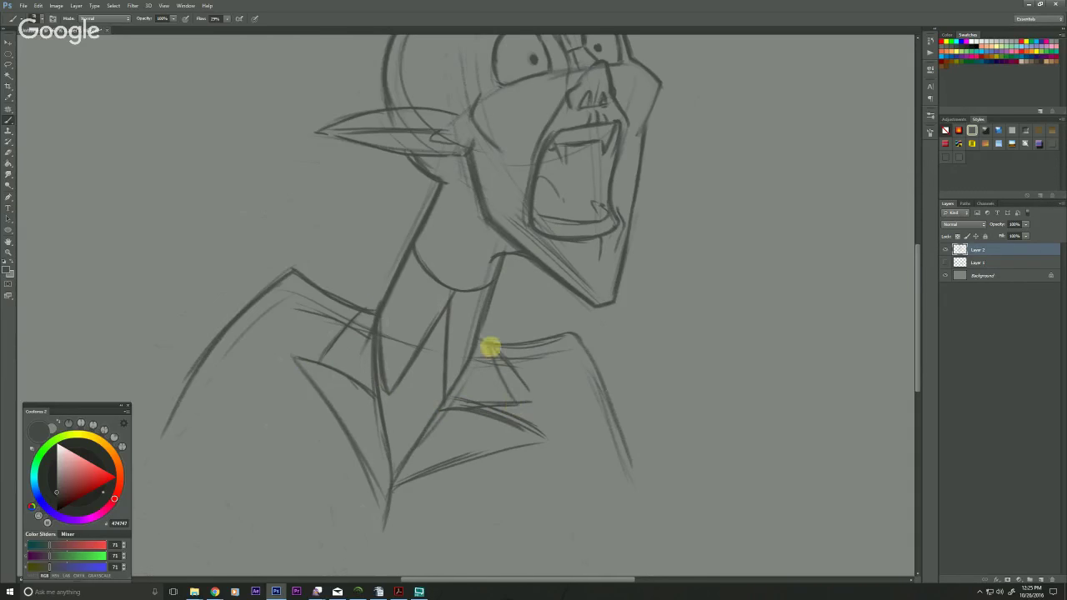
{"action": "key", "text": "ctrl+alt+z"}
{"action": "key", "text": "ctrl+alt+z"}
{"action": "mouse_move", "coordinate": [500, 359]}
{"action": "left_mouse_down"}
{"action": "mouse_move", "coordinate": [519, 430]}
{"action": "mouse_move", "coordinate": [546, 433]}
{"action": "mouse_move", "coordinate": [462, 398]}
{"action": "mouse_move", "coordinate": [564, 447]}
{"action": "left_mouse_up"}
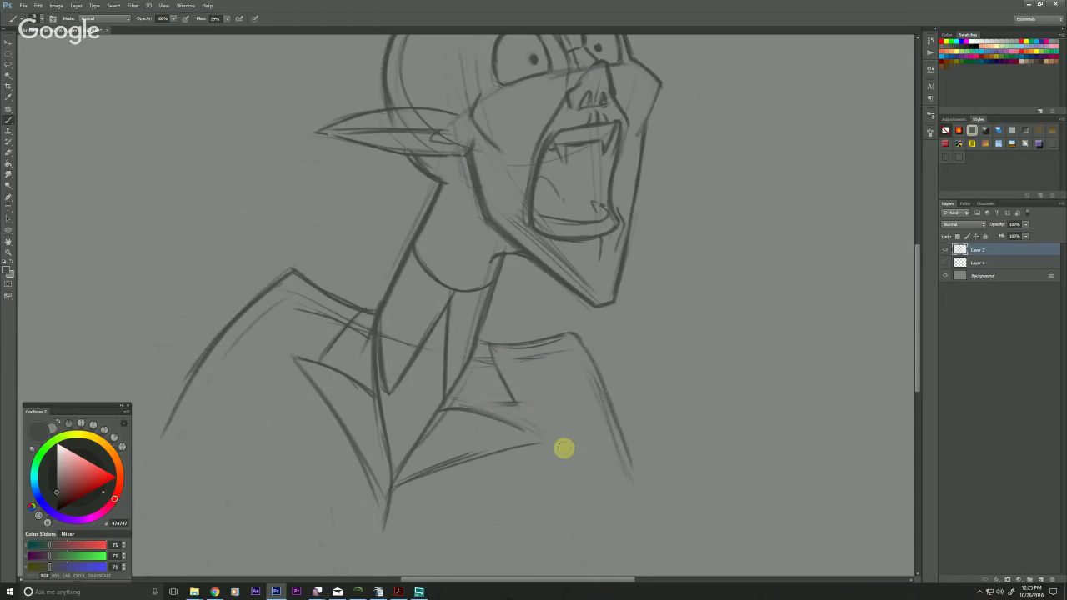
{"action": "left_click_drag", "start_coordinate": [492, 342], "coordinate": [515, 408]}
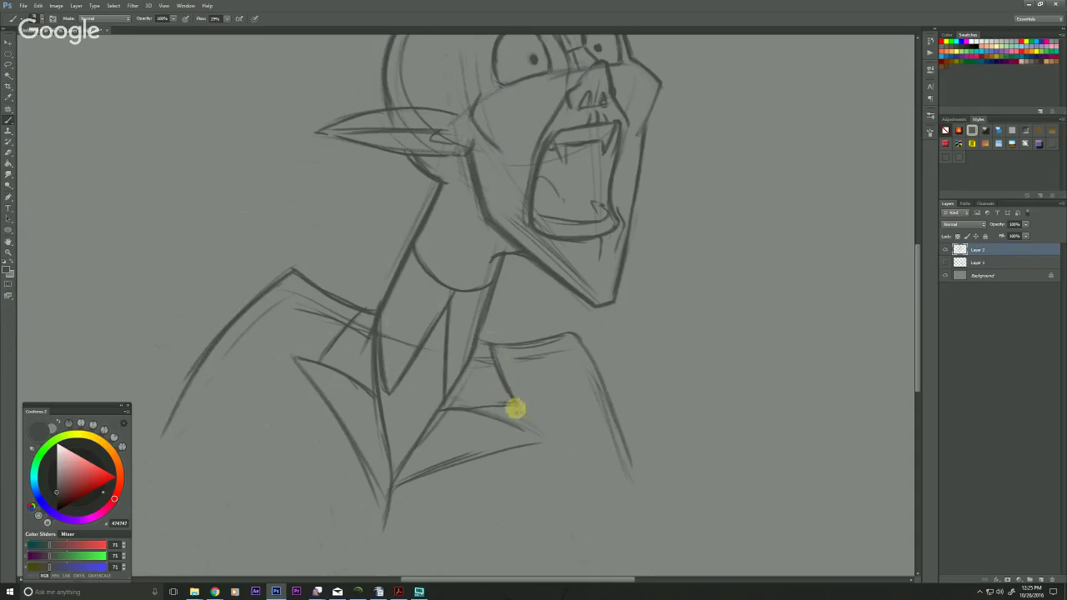
{"action": "left_click_drag", "start_coordinate": [451, 410], "coordinate": [538, 444]}
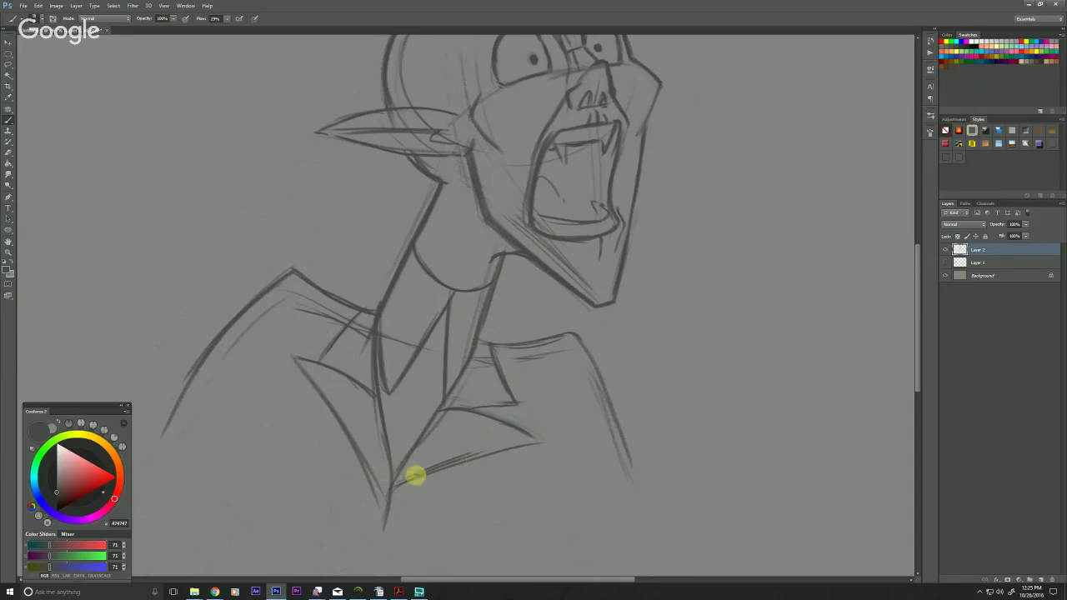
Draw an oval brooch with a scalloped border at the throat, with a smaller oval inside it
{"action": "mouse_move", "coordinate": [431, 327]}
{"action": "left_mouse_down"}
{"action": "mouse_move", "coordinate": [458, 328]}
{"action": "mouse_move", "coordinate": [436, 359]}
{"action": "mouse_move", "coordinate": [433, 316]}
{"action": "mouse_move", "coordinate": [457, 314]}
{"action": "left_mouse_up"}
{"action": "left_click_drag", "start_coordinate": [437, 367], "coordinate": [431, 368]}
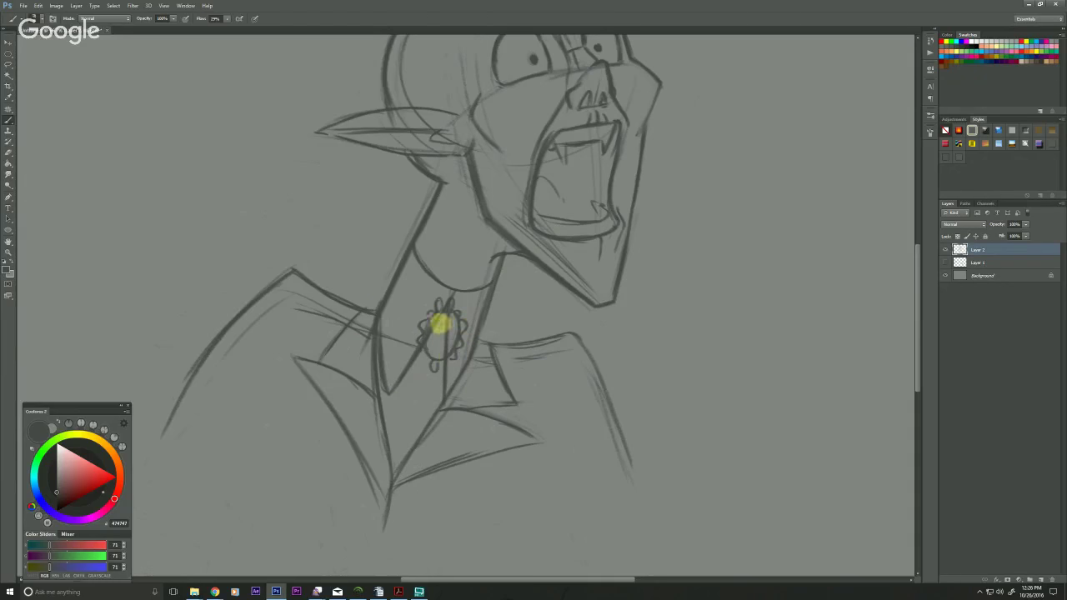
{"action": "mouse_move", "coordinate": [441, 324]}
{"action": "left_mouse_down"}
{"action": "mouse_move", "coordinate": [453, 333]}
{"action": "mouse_move", "coordinate": [445, 352]}
{"action": "left_mouse_up"}
Redraw the two upper fangs and the edge of the teeth between them, adding a back tooth behind the near fang
{"action": "key", "text": "space"}
{"action": "mouse_move", "coordinate": [262, 131]}
{"action": "left_mouse_down"}
{"action": "mouse_move", "coordinate": [224, 190]}
{"action": "mouse_move", "coordinate": [185, 286]}
{"action": "left_mouse_up"}
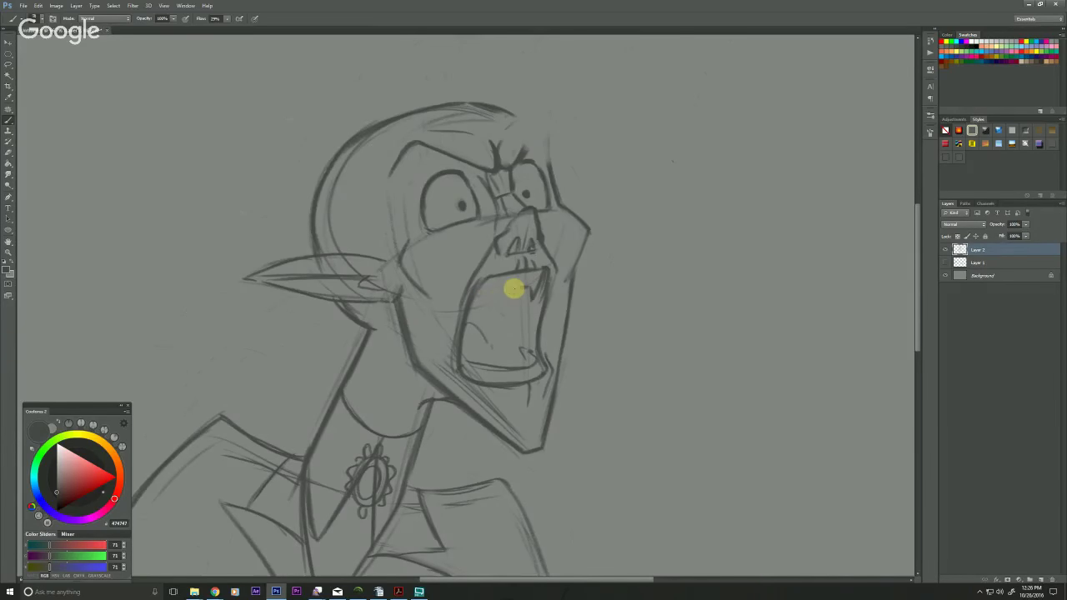
{"action": "left_click_drag", "start_coordinate": [337, 337], "coordinate": [309, 346]}
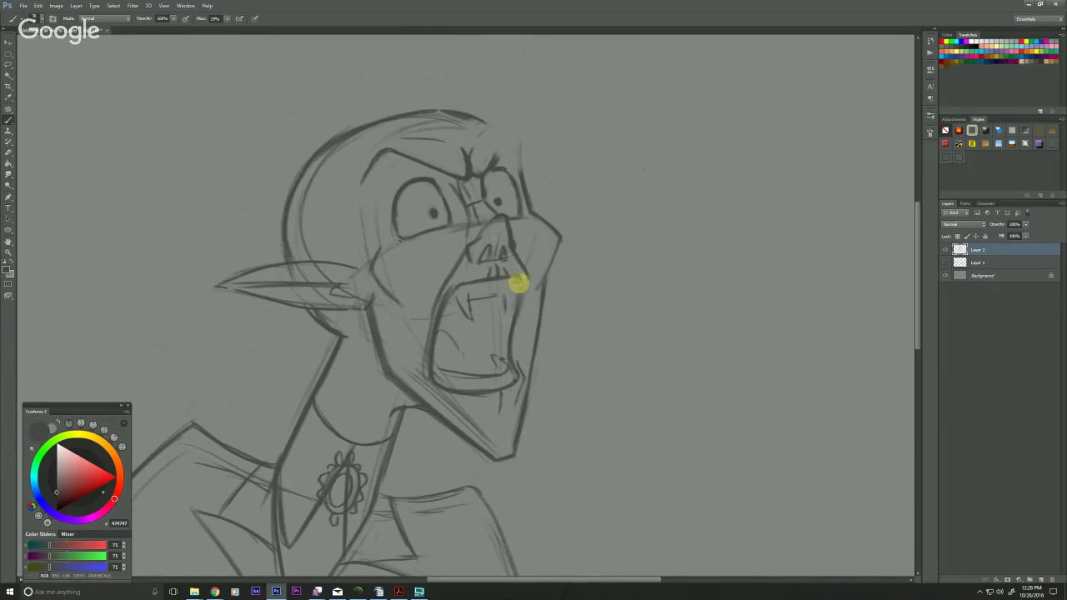
{"action": "left_click_drag", "start_coordinate": [517, 279], "coordinate": [510, 309]}
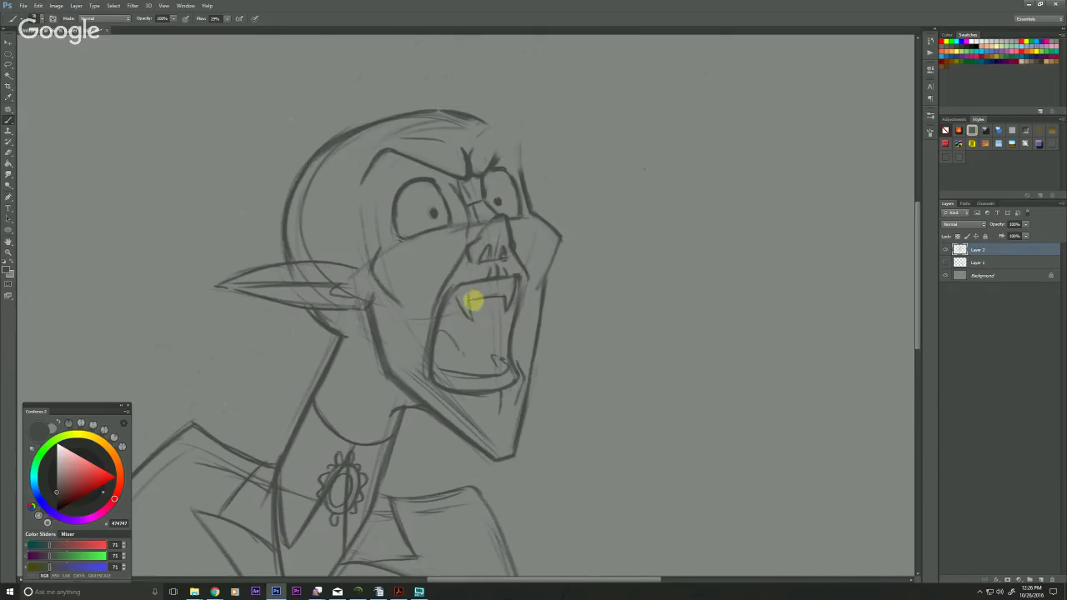
{"action": "mouse_move", "coordinate": [473, 315]}
{"action": "left_mouse_down"}
{"action": "mouse_move", "coordinate": [477, 341]}
{"action": "mouse_move", "coordinate": [463, 289]}
{"action": "mouse_move", "coordinate": [476, 309]}
{"action": "mouse_move", "coordinate": [511, 310]}
{"action": "left_mouse_up"}
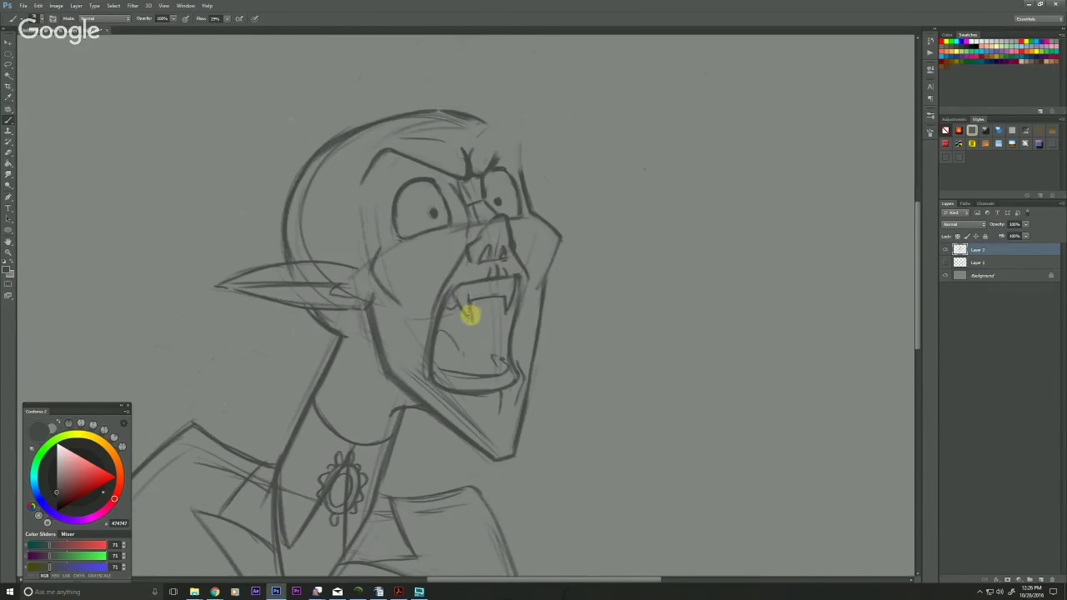
{"action": "left_click_drag", "start_coordinate": [472, 301], "coordinate": [504, 296]}
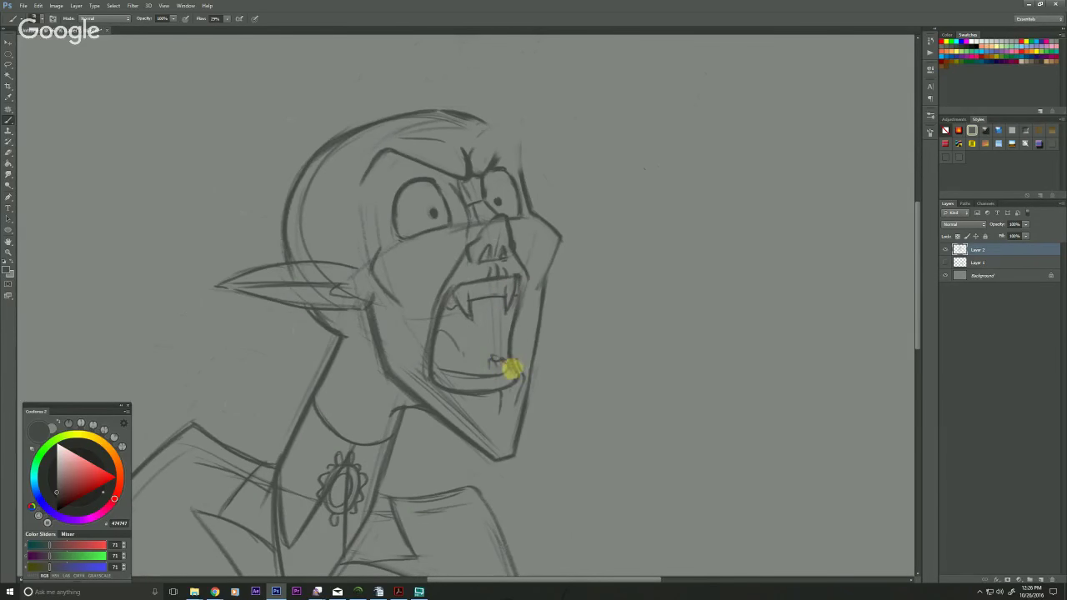
Rework the tongue's contour inside the lower jaw and draw a small lower fang at the far corner
{"action": "left_click_drag", "start_coordinate": [513, 380], "coordinate": [490, 378]}
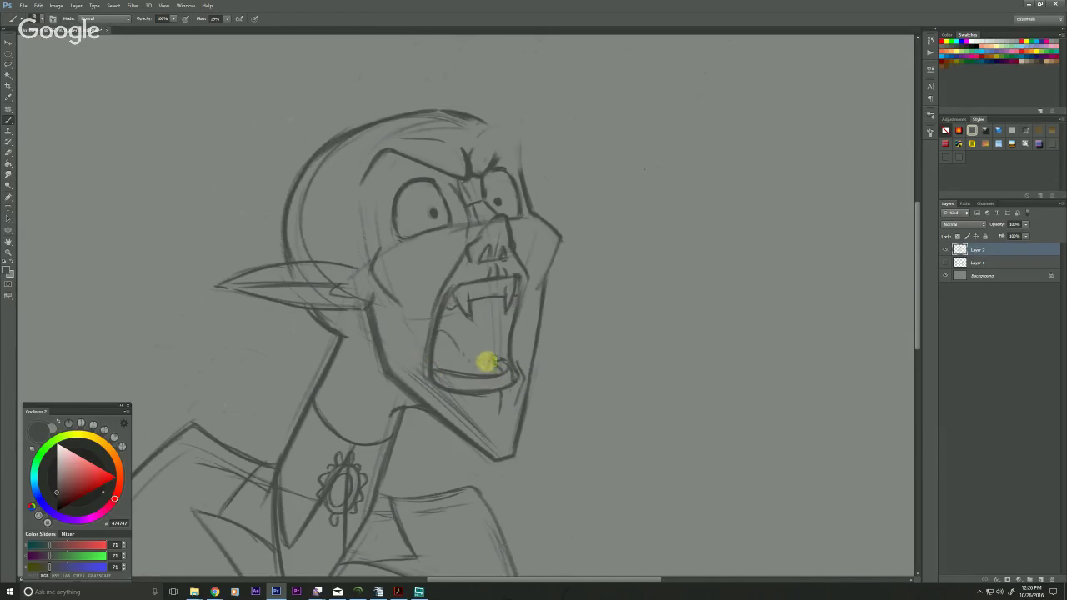
{"action": "mouse_move", "coordinate": [488, 366]}
{"action": "left_mouse_down"}
{"action": "mouse_move", "coordinate": [467, 335]}
{"action": "mouse_move", "coordinate": [450, 351]}
{"action": "mouse_move", "coordinate": [472, 359]}
{"action": "mouse_move", "coordinate": [440, 331]}
{"action": "mouse_move", "coordinate": [453, 321]}
{"action": "mouse_move", "coordinate": [484, 340]}
{"action": "mouse_move", "coordinate": [456, 340]}
{"action": "mouse_move", "coordinate": [469, 337]}
{"action": "mouse_move", "coordinate": [501, 362]}
{"action": "left_mouse_up"}
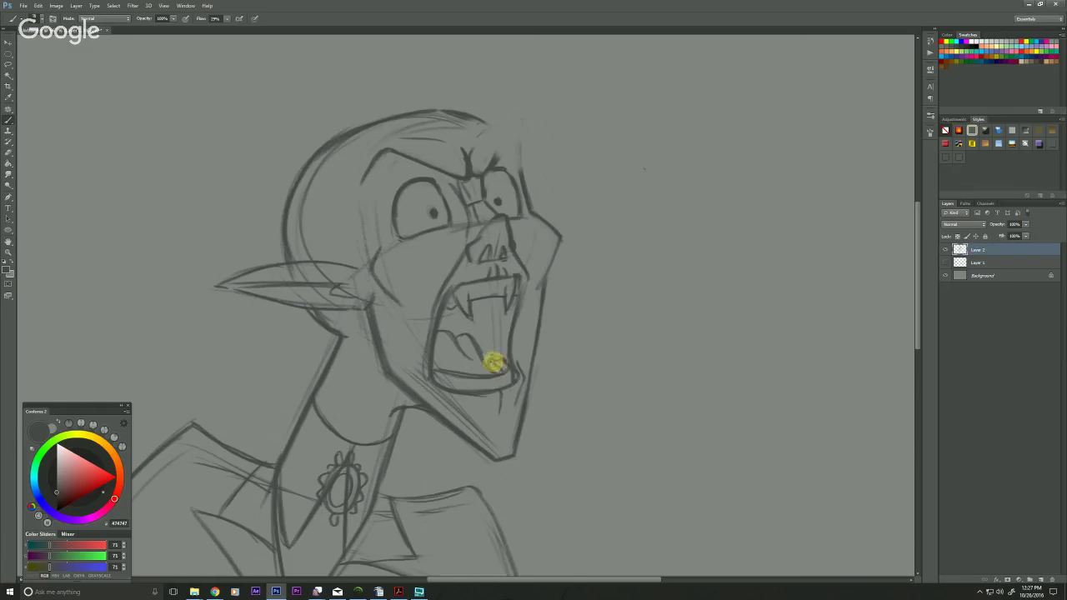
{"action": "left_click_drag", "start_coordinate": [494, 361], "coordinate": [500, 375]}
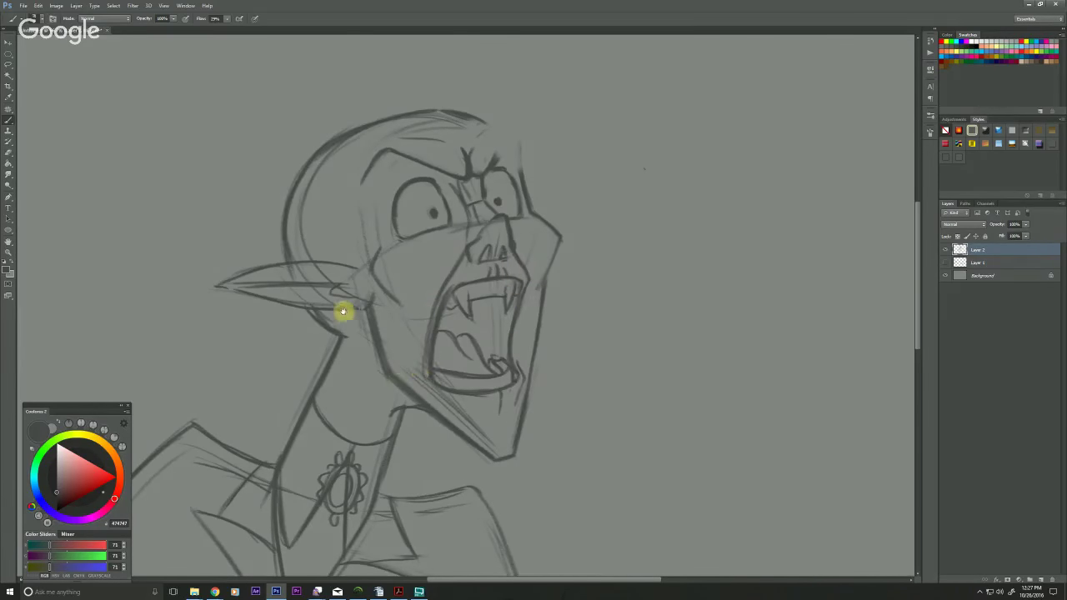
Draw the upper edges of both brows as tall pointed arches, continuing the near brow down its outer side
{"action": "mouse_move", "coordinate": [345, 311]}
{"action": "left_mouse_down"}
{"action": "mouse_move", "coordinate": [361, 353]}
{"action": "mouse_move", "coordinate": [422, 383]}
{"action": "left_mouse_up"}
{"action": "left_click_drag", "start_coordinate": [406, 297], "coordinate": [417, 376]}
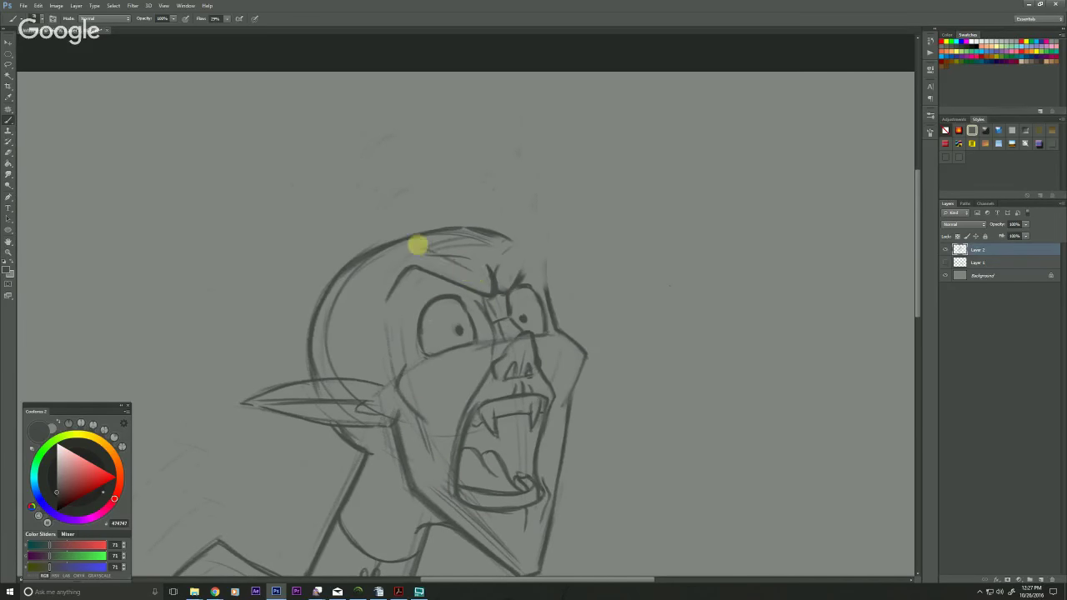
{"action": "mouse_move", "coordinate": [400, 259]}
{"action": "left_mouse_down"}
{"action": "mouse_move", "coordinate": [410, 243]}
{"action": "mouse_move", "coordinate": [444, 259]}
{"action": "mouse_move", "coordinate": [519, 238]}
{"action": "mouse_move", "coordinate": [535, 288]}
{"action": "left_mouse_up"}
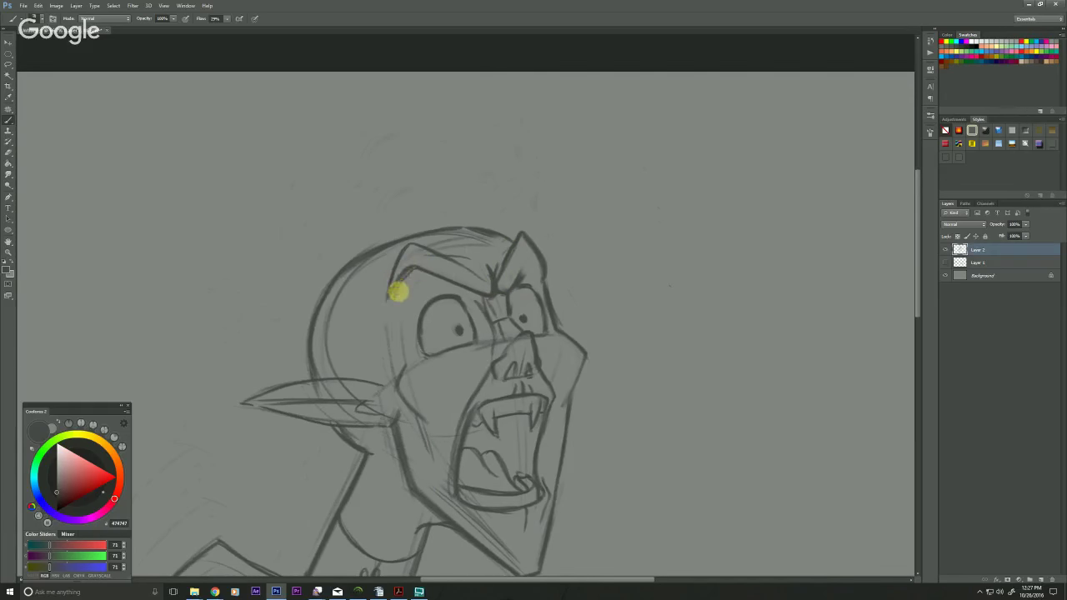
{"action": "mouse_move", "coordinate": [406, 353]}
{"action": "left_mouse_down"}
{"action": "mouse_move", "coordinate": [406, 302]}
{"action": "mouse_move", "coordinate": [404, 325]}
{"action": "left_mouse_up"}
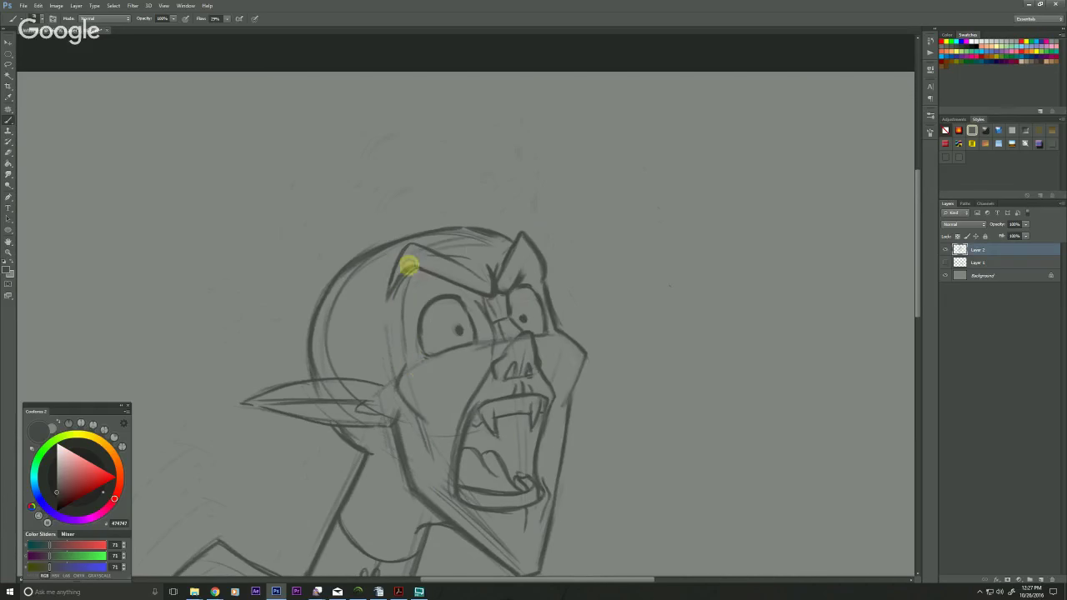
{"action": "mouse_move", "coordinate": [409, 266]}
{"action": "left_mouse_down"}
{"action": "mouse_move", "coordinate": [388, 296]}
{"action": "mouse_move", "coordinate": [393, 313]}
{"action": "mouse_move", "coordinate": [415, 270]}
{"action": "mouse_move", "coordinate": [406, 251]}
{"action": "mouse_move", "coordinate": [485, 294]}
{"action": "mouse_move", "coordinate": [416, 271]}
{"action": "mouse_move", "coordinate": [404, 286]}
{"action": "mouse_move", "coordinate": [417, 271]}
{"action": "mouse_move", "coordinate": [400, 320]}
{"action": "mouse_move", "coordinate": [407, 346]}
{"action": "mouse_move", "coordinate": [389, 302]}
{"action": "mouse_move", "coordinate": [403, 248]}
{"action": "left_mouse_up"}
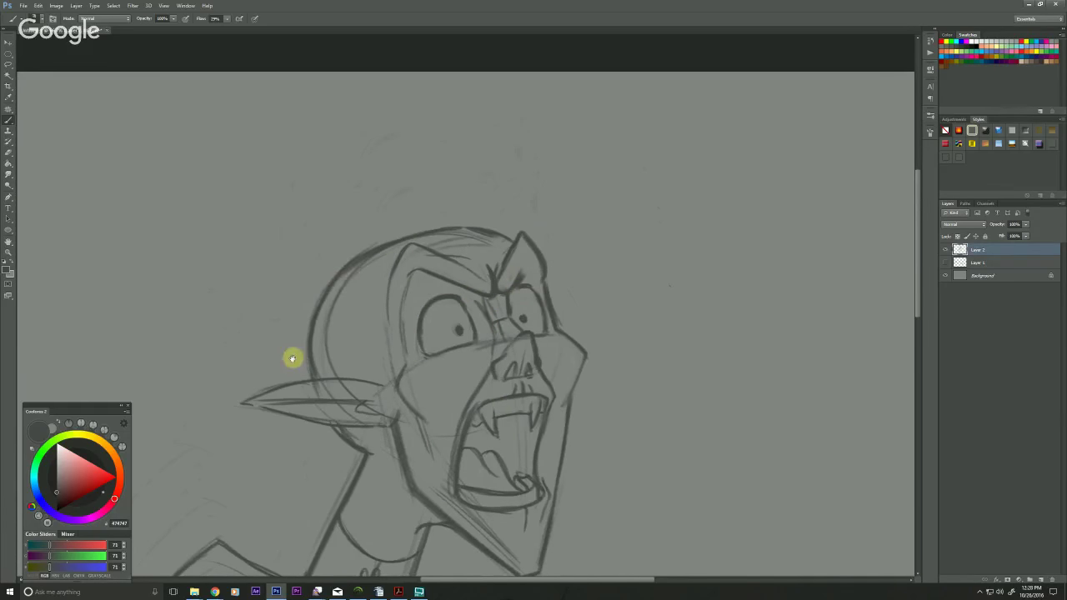
Erase the far brow's tall spike, continue the skull line down to the far eye, and sketch a smaller brow point
{"action": "left_click_drag", "start_coordinate": [293, 358], "coordinate": [282, 394]}
{"action": "key", "text": "z"}
{"action": "left_click", "coordinate": [269, 477], "text": "alt"}
{"action": "left_click", "coordinate": [270, 477], "text": "alt"}
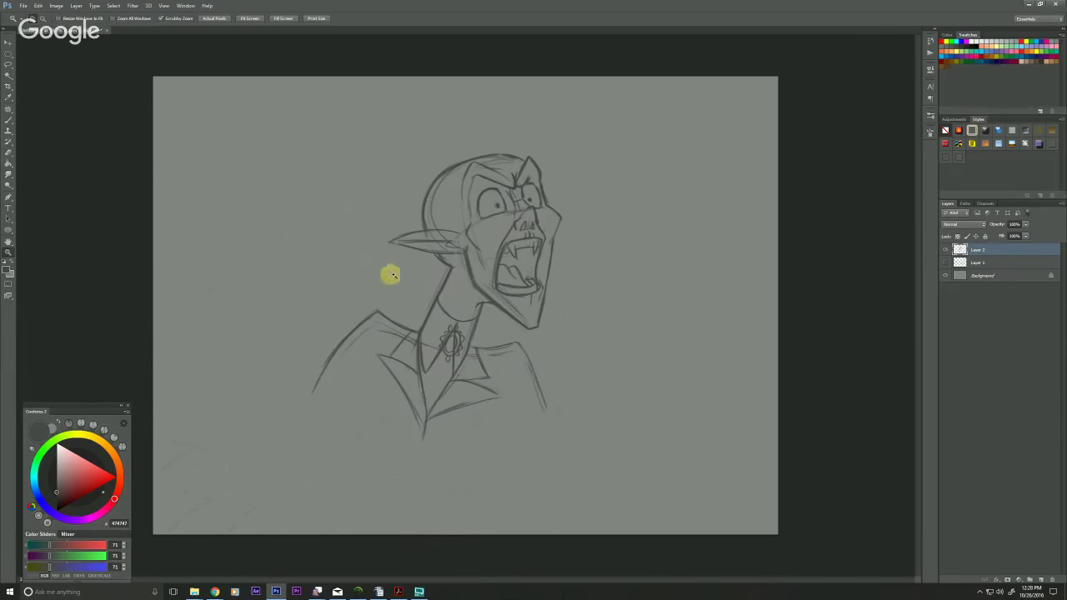
{"action": "left_click_drag", "start_coordinate": [476, 228], "coordinate": [532, 190]}
{"action": "mouse_move", "coordinate": [467, 159]}
{"action": "left_mouse_down"}
{"action": "mouse_move", "coordinate": [358, 250]}
{"action": "mouse_move", "coordinate": [331, 305]}
{"action": "left_mouse_up"}
{"action": "key", "text": "b"}
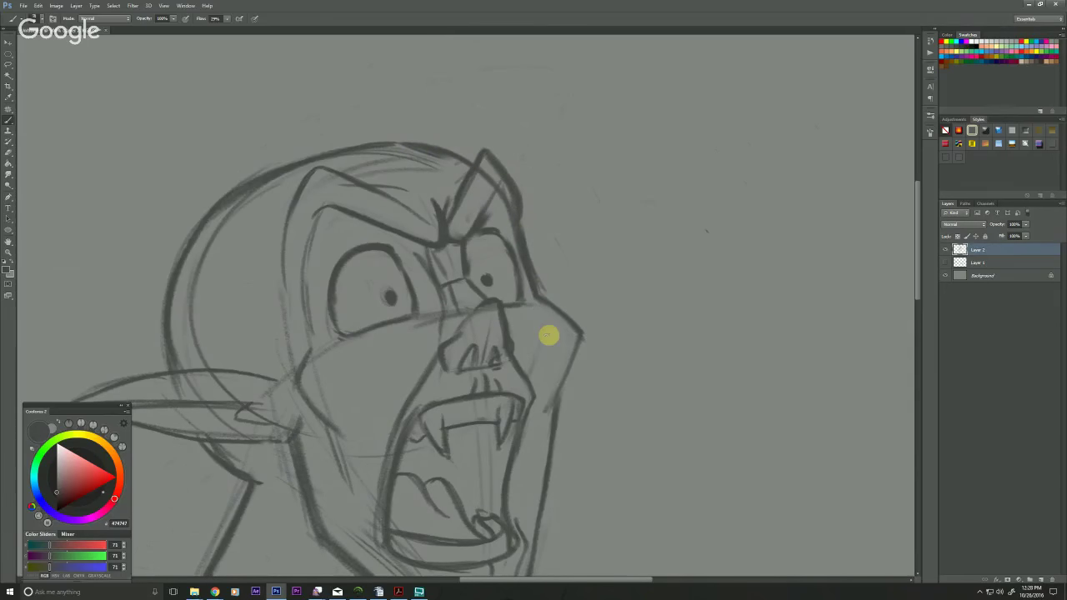
{"action": "mouse_move", "coordinate": [535, 231]}
{"action": "left_mouse_down"}
{"action": "mouse_move", "coordinate": [528, 210]}
{"action": "mouse_move", "coordinate": [476, 162]}
{"action": "mouse_move", "coordinate": [459, 184]}
{"action": "mouse_move", "coordinate": [463, 198]}
{"action": "left_mouse_up"}
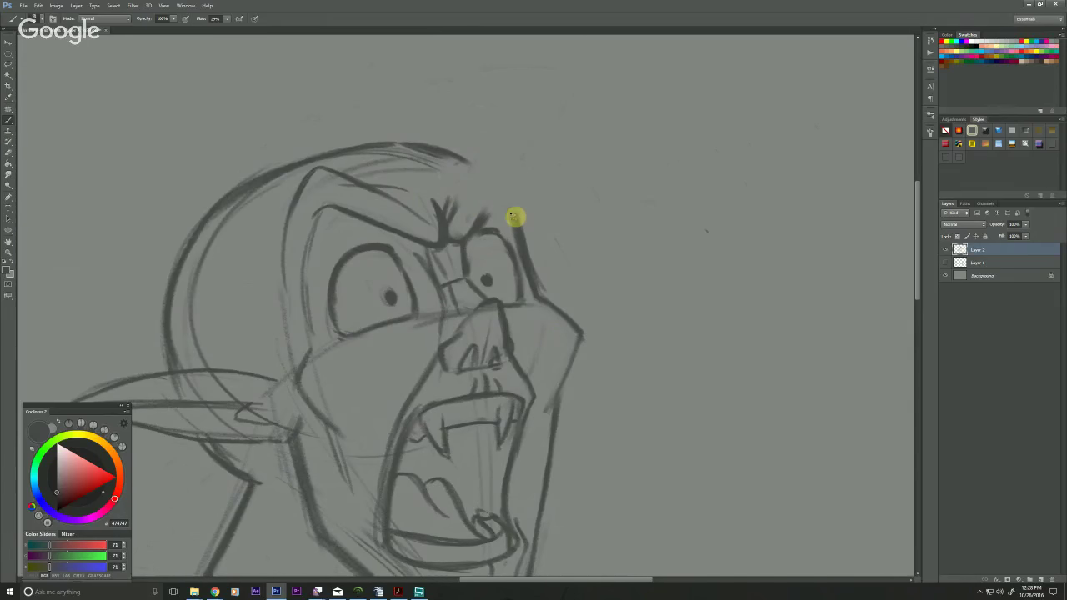
{"action": "left_click_drag", "start_coordinate": [472, 159], "coordinate": [517, 210]}
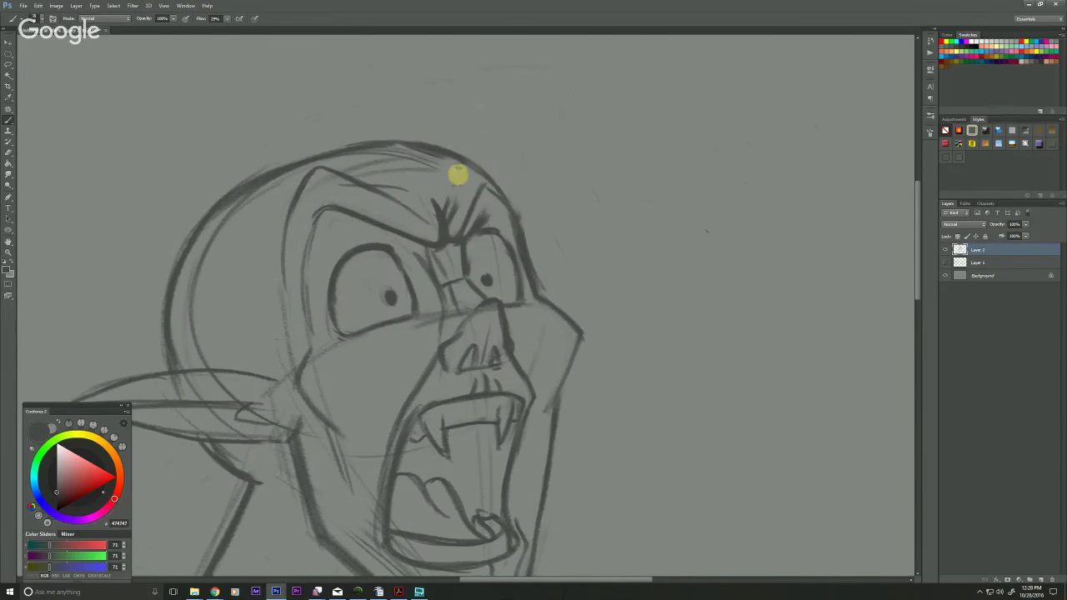
Draw the far brow's upper edge as a rounded peak above the skull and clear the skull line inside it
{"action": "mouse_move", "coordinate": [456, 189]}
{"action": "left_mouse_down"}
{"action": "mouse_move", "coordinate": [470, 131]}
{"action": "mouse_move", "coordinate": [521, 219]}
{"action": "left_mouse_up"}
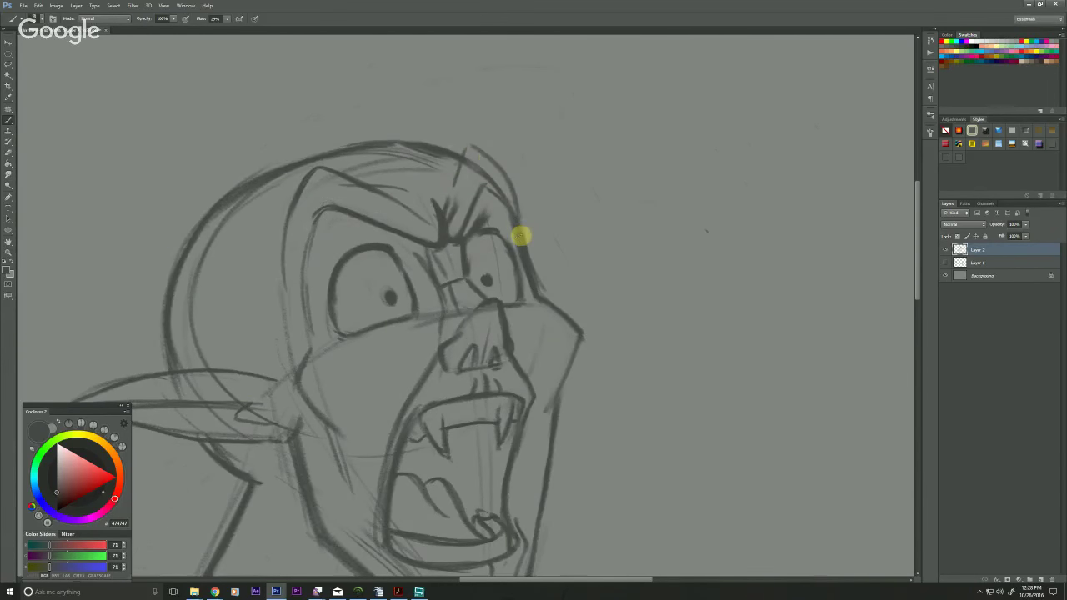
{"action": "mouse_move", "coordinate": [453, 190]}
{"action": "left_mouse_down"}
{"action": "mouse_move", "coordinate": [465, 151]}
{"action": "mouse_move", "coordinate": [517, 205]}
{"action": "left_mouse_up"}
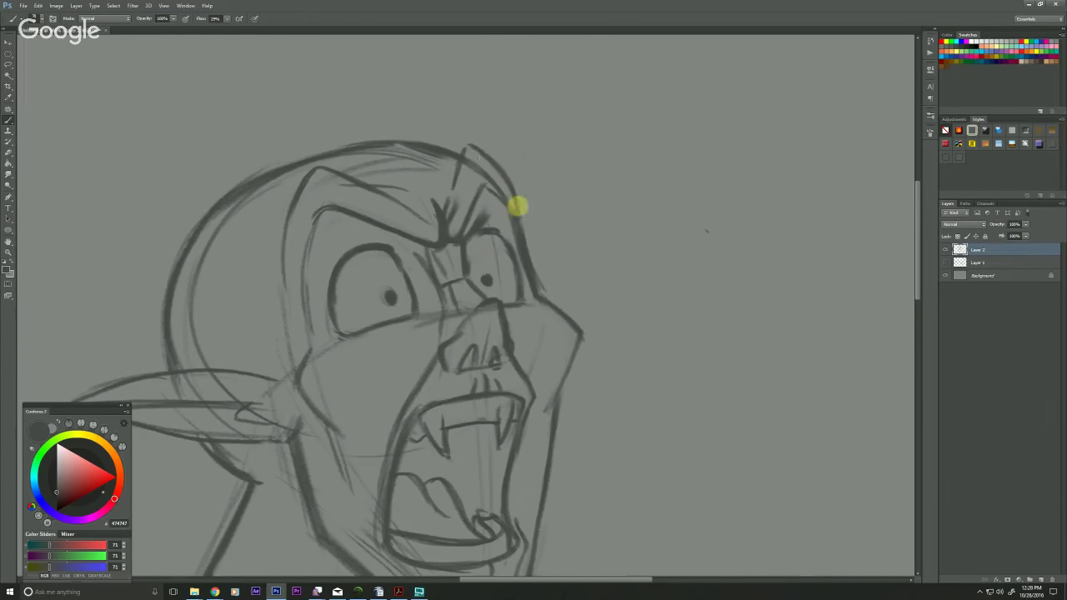
{"action": "left_click_drag", "start_coordinate": [343, 402], "coordinate": [354, 427]}
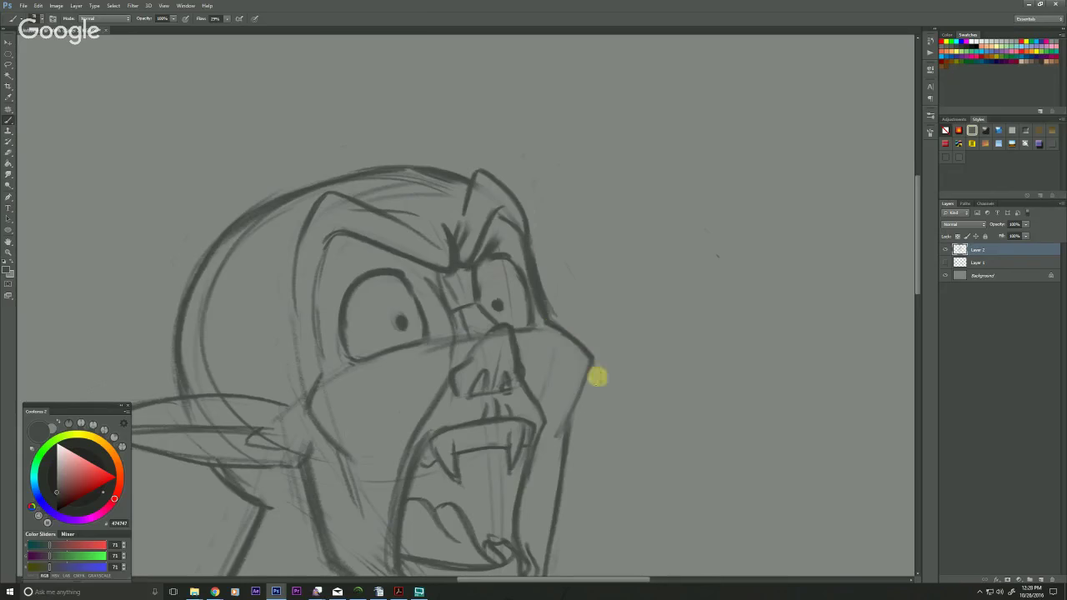
Add lid creases above both eyes and darken the near cheekbone line
{"action": "left_click_drag", "start_coordinate": [375, 391], "coordinate": [385, 381]}
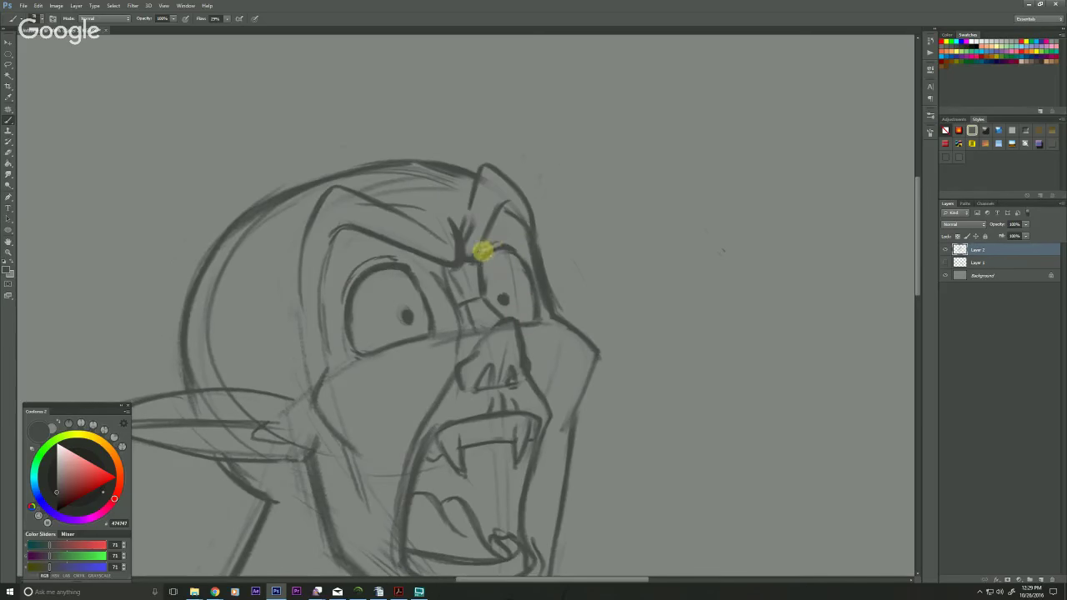
{"action": "left_click_drag", "start_coordinate": [376, 448], "coordinate": [401, 418]}
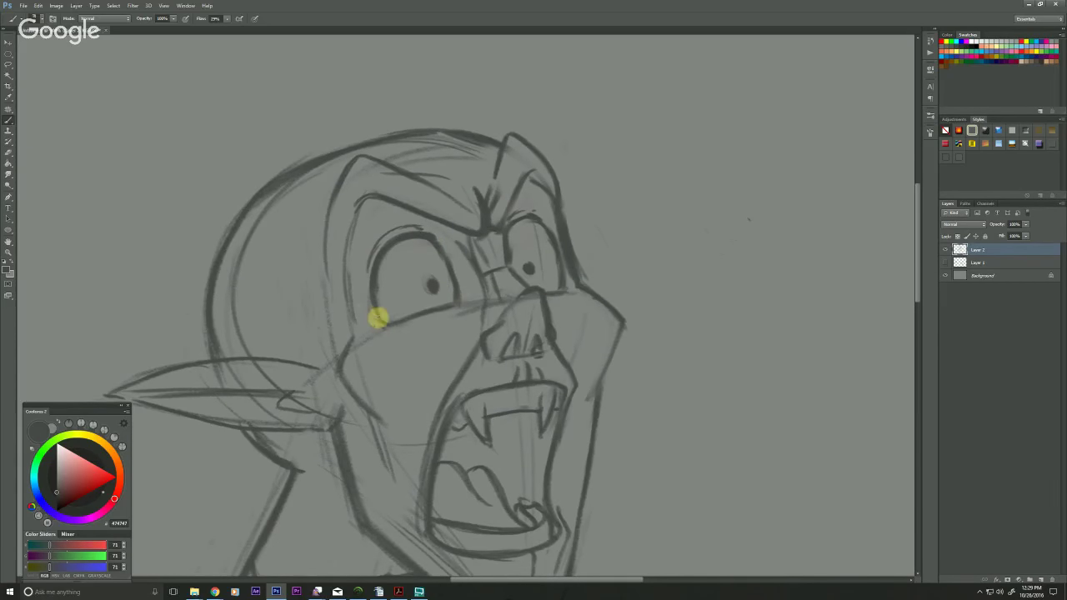
{"action": "left_click_drag", "start_coordinate": [248, 336], "coordinate": [283, 255]}
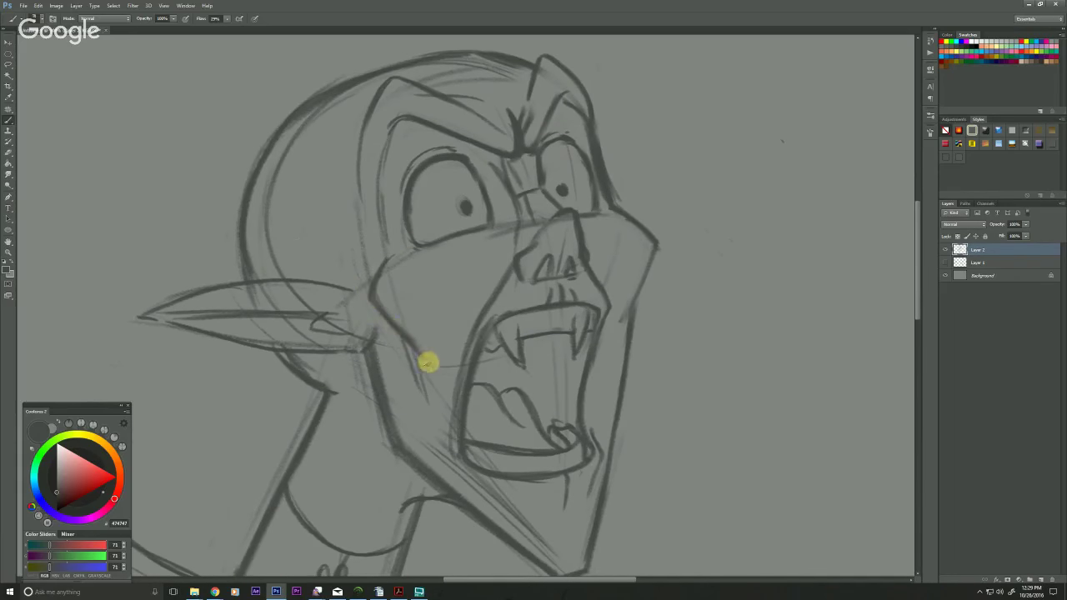
Darken the lower edge of the pointed ear from its base out to the tip
{"action": "left_click_drag", "start_coordinate": [362, 353], "coordinate": [248, 341]}
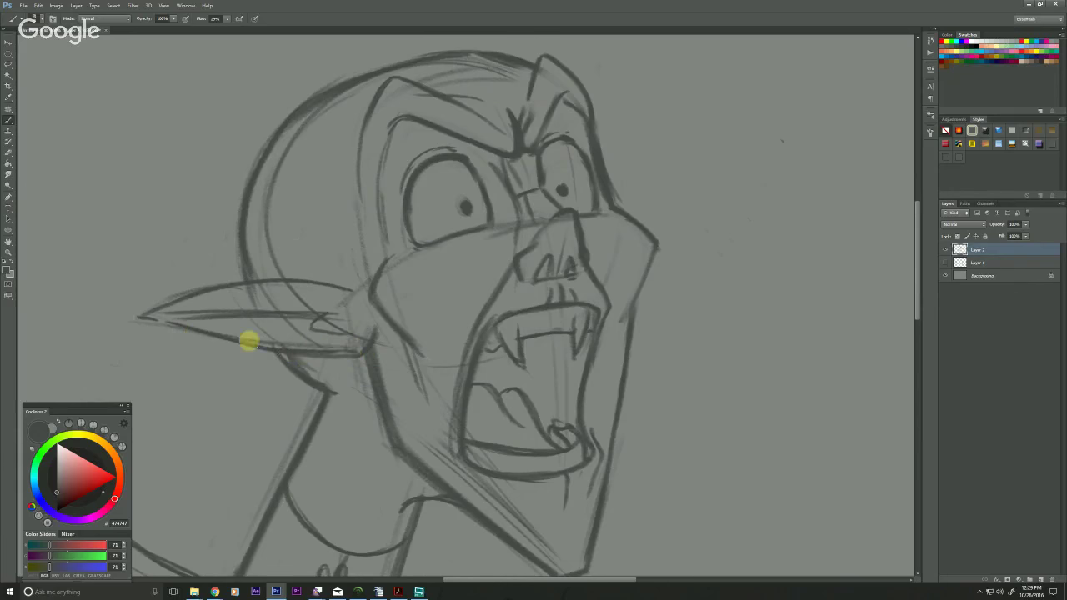
{"action": "left_click_drag", "start_coordinate": [330, 354], "coordinate": [147, 320]}
{"action": "left_click_drag", "start_coordinate": [194, 370], "coordinate": [297, 305]}
Examine the proportions of the whole bust and the head up close
{"action": "key", "text": "alt+space"}
{"action": "left_click", "coordinate": [307, 384], "text": "alt"}
{"action": "left_click", "coordinate": [310, 388], "text": "alt"}
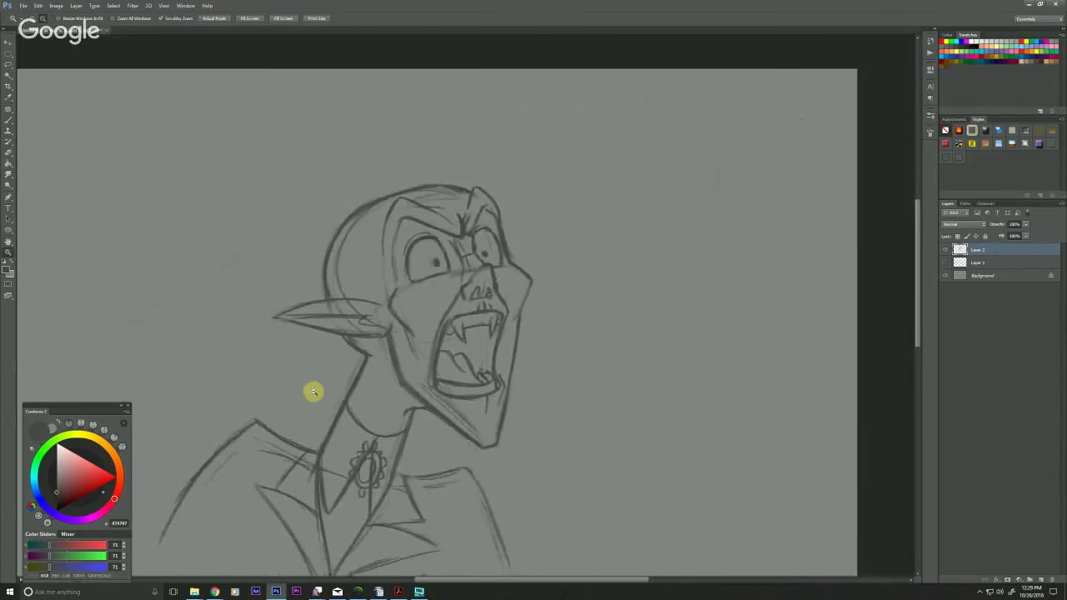
{"action": "left_click", "coordinate": [369, 481], "text": "alt"}
{"action": "left_click", "coordinate": [481, 196]}
{"action": "left_click", "coordinate": [484, 193]}
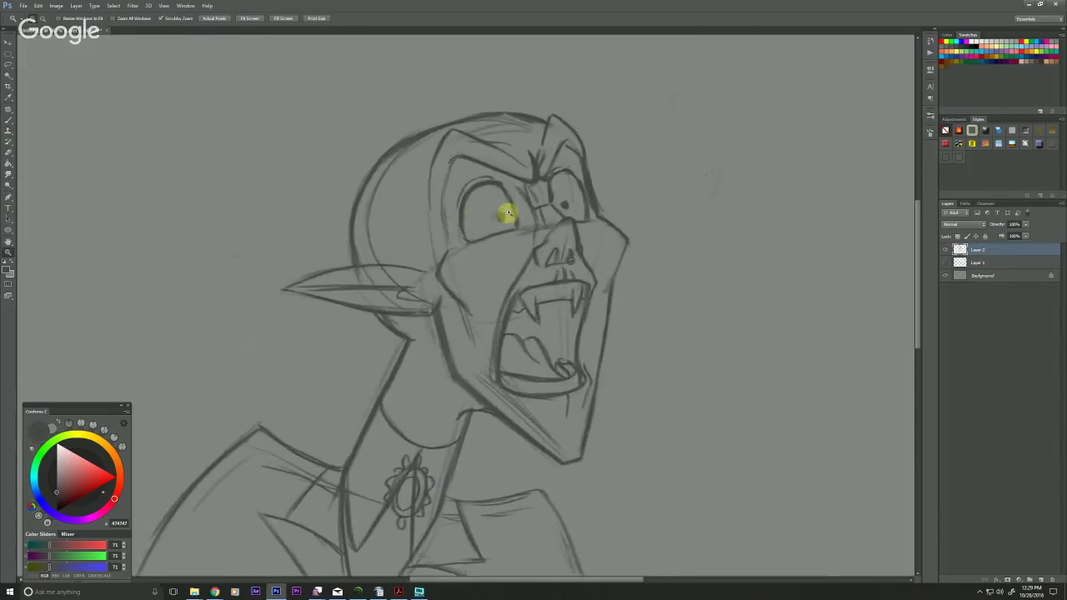
{"action": "left_click_drag", "start_coordinate": [507, 210], "coordinate": [363, 317]}
Save the drawing to the Desktop as live_sketch_44 in Photoshop format with maximum compatibility
{"action": "key", "text": "ctrl+s"}
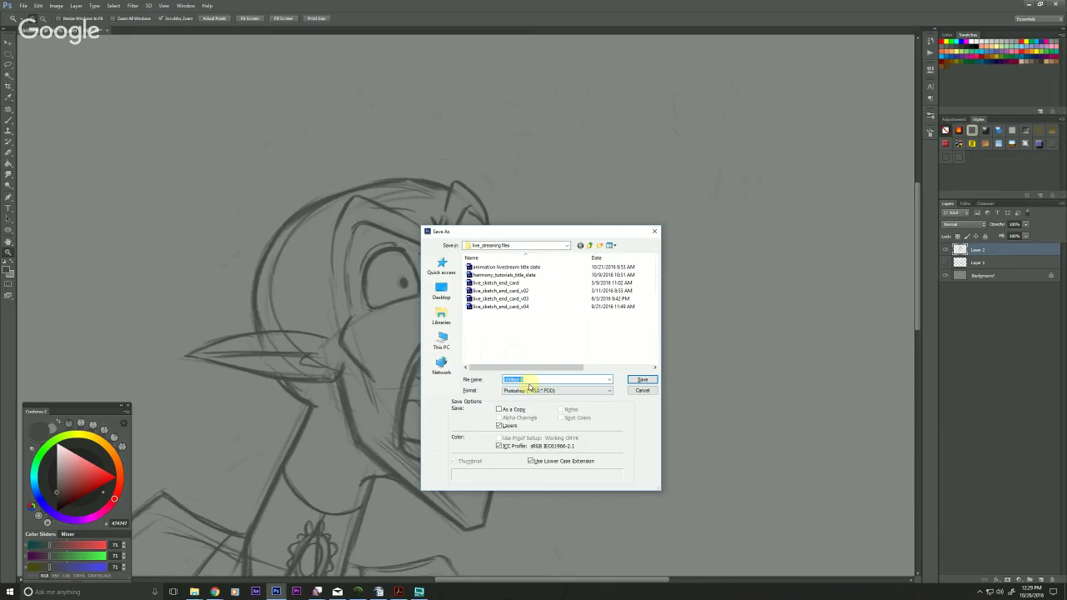
{"action": "type", "text": "live_ske"}
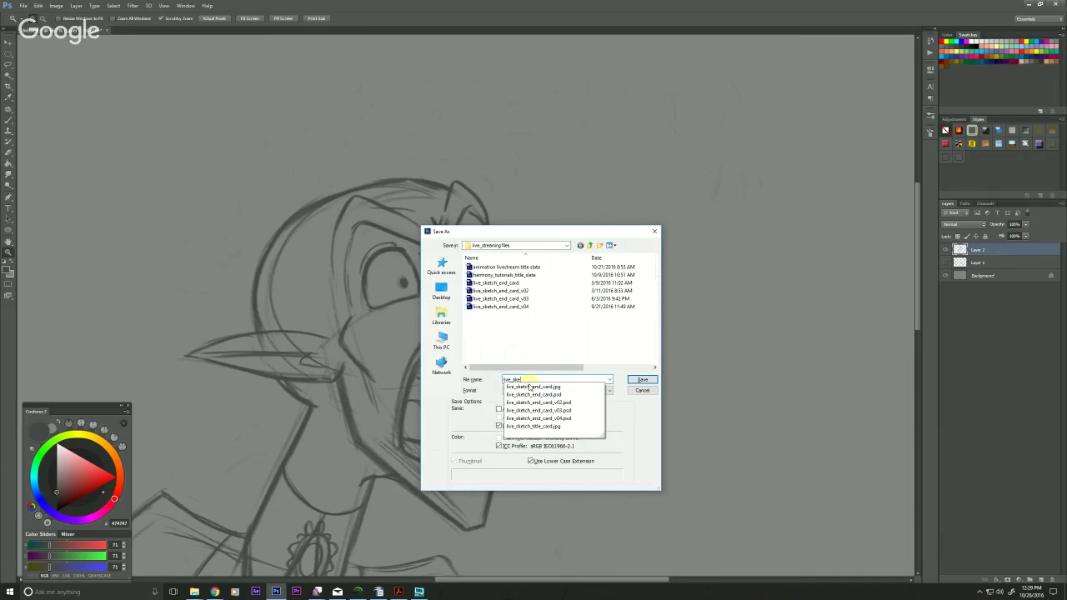
{"action": "type", "text": "tch_44"}
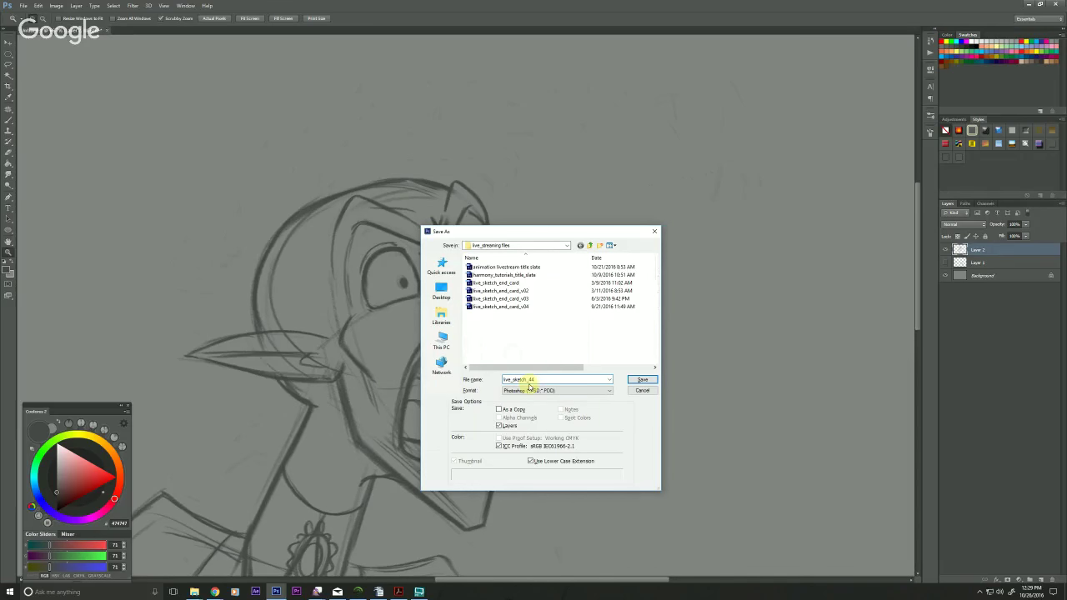
{"action": "left_click", "coordinate": [442, 290]}
{"action": "left_click", "coordinate": [641, 380]}
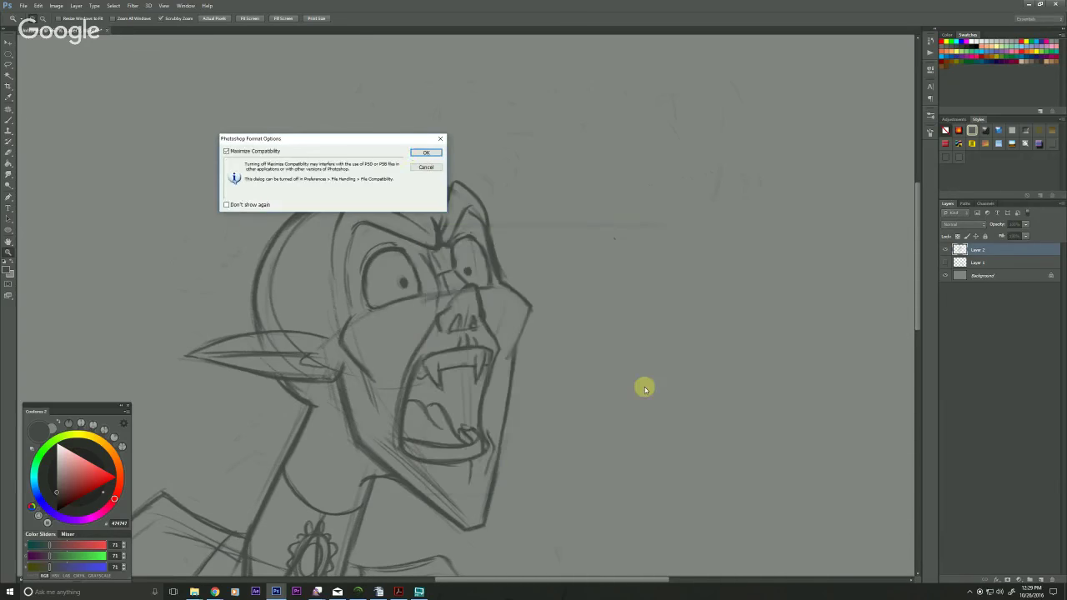
{"action": "left_click", "coordinate": [416, 153]}
Flip the character sketch layer horizontally so the bust faces the opposite way
{"action": "mouse_move", "coordinate": [264, 471]}
{"action": "left_mouse_down"}
{"action": "mouse_move", "coordinate": [388, 363]}
{"action": "mouse_move", "coordinate": [293, 353]}
{"action": "left_mouse_up"}
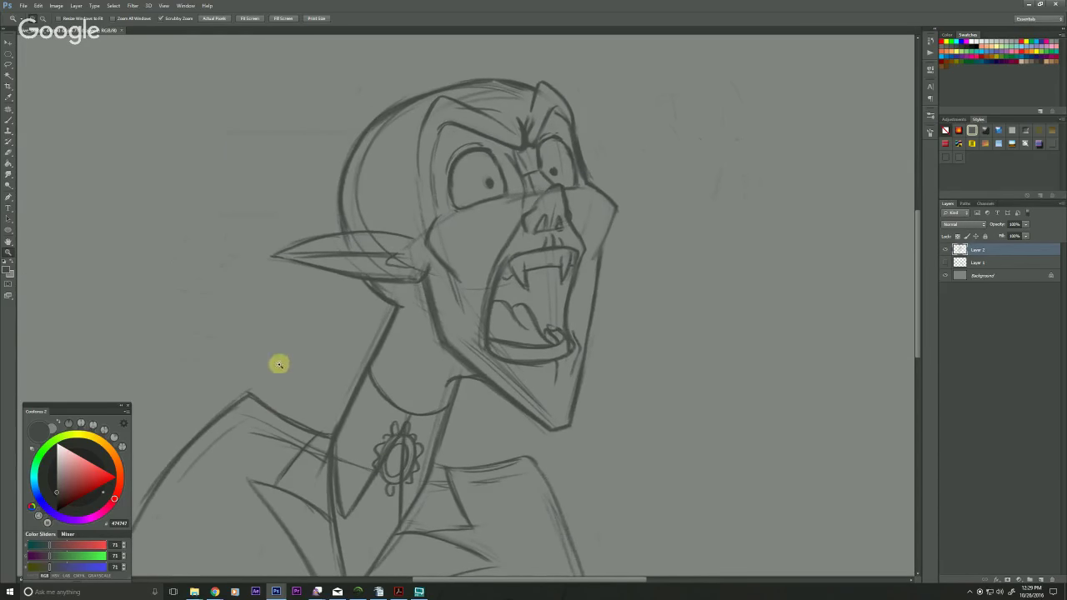
{"action": "key", "text": "ctrl+minus"}
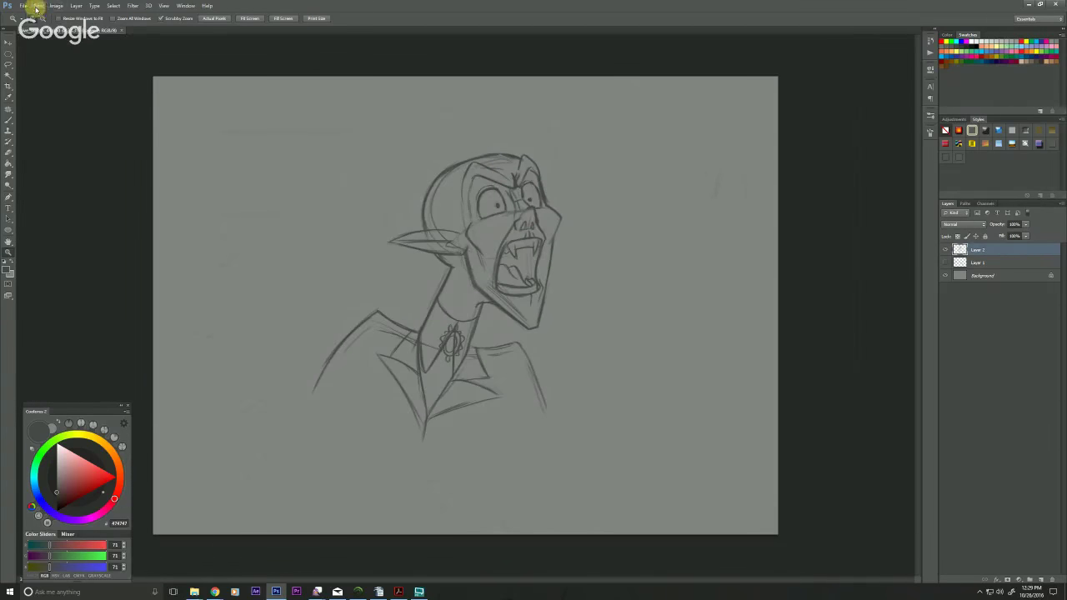
{"action": "left_click", "coordinate": [37, 6]}
{"action": "mouse_move", "coordinate": [52, 169]}
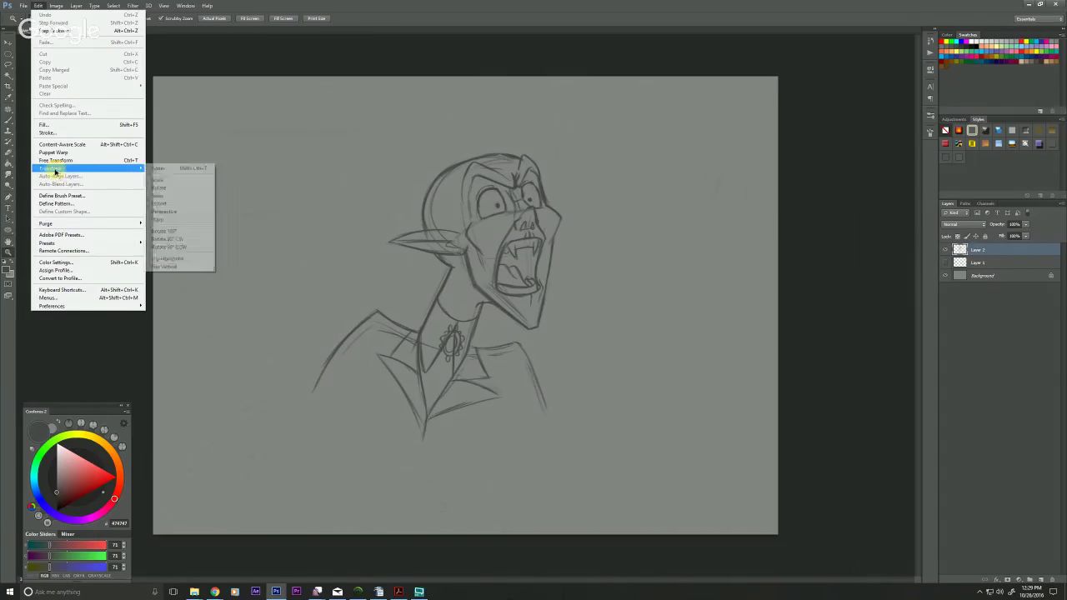
{"action": "left_click", "coordinate": [161, 259]}
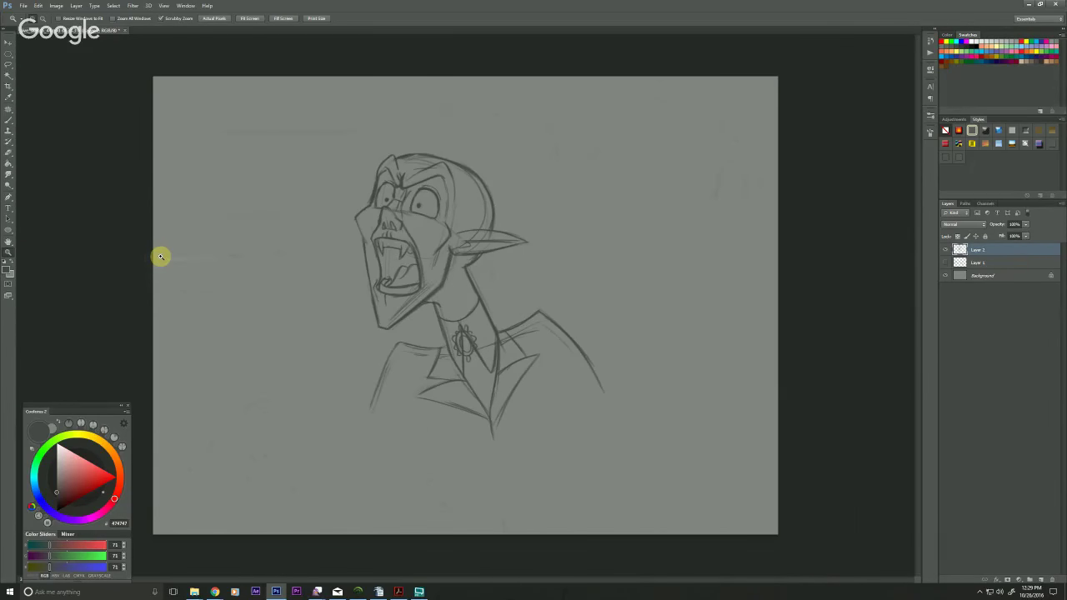
{"action": "left_click", "coordinate": [410, 207]}
{"action": "left_click", "coordinate": [353, 239]}
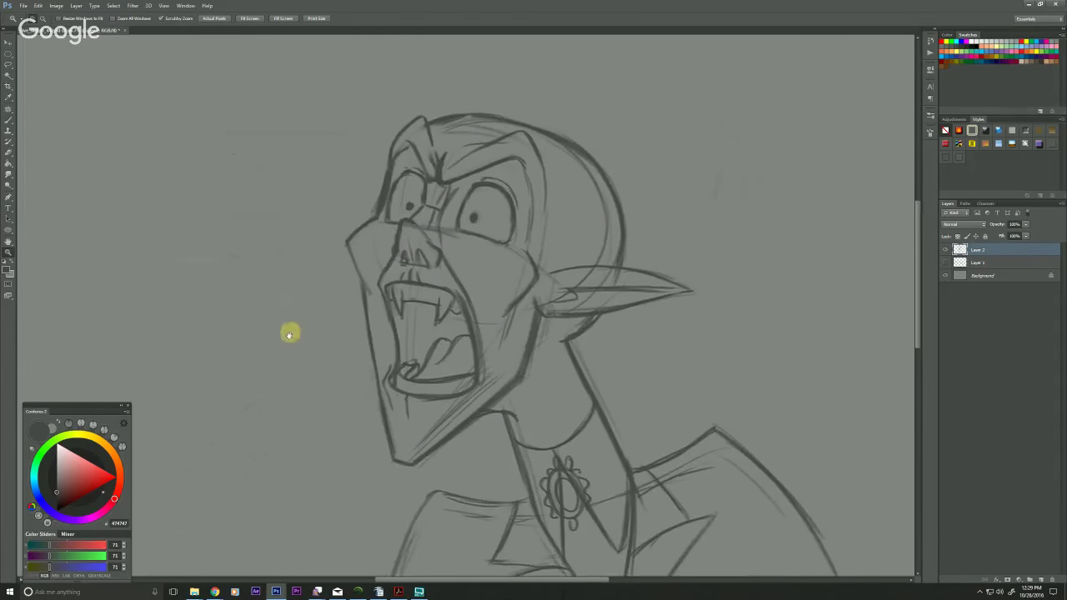
Undo the last strokes between the brows and redraw the near brow with a heavier upper edge and softer lower edge
{"action": "key", "text": "b"}
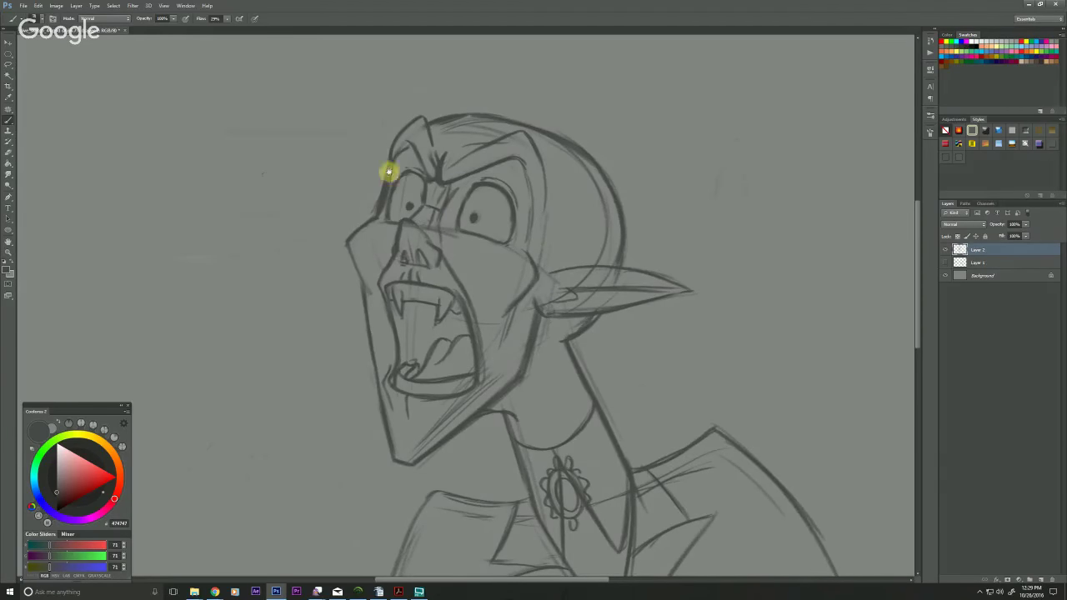
{"action": "left_click_drag", "start_coordinate": [437, 188], "coordinate": [486, 185]}
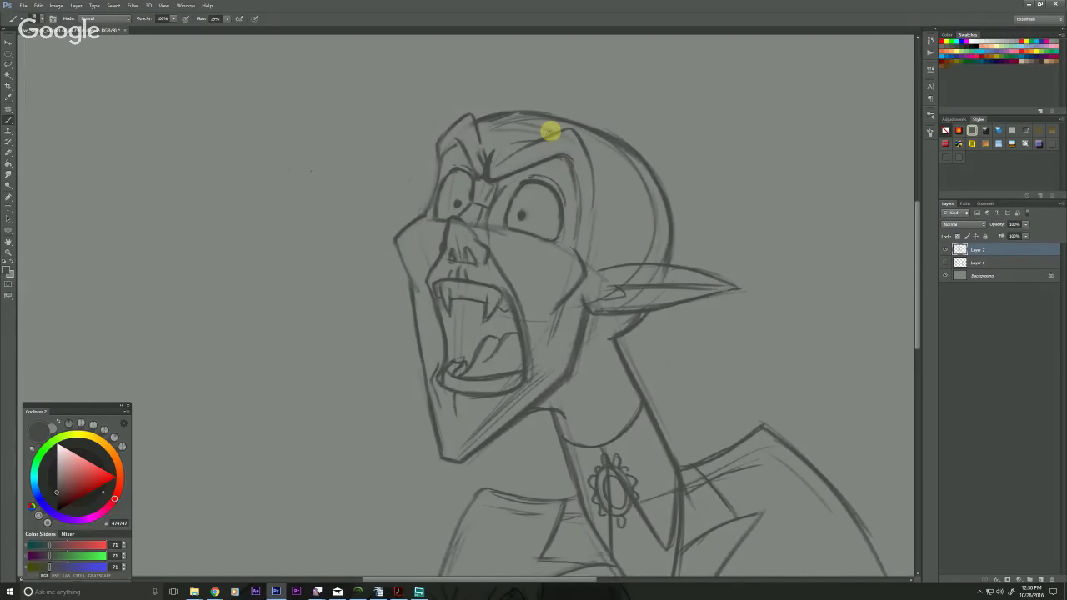
{"action": "key", "text": "ctrl+alt+z"}
{"action": "key", "text": "ctrl+alt+z"}
{"action": "key", "text": "ctrl+alt+z"}
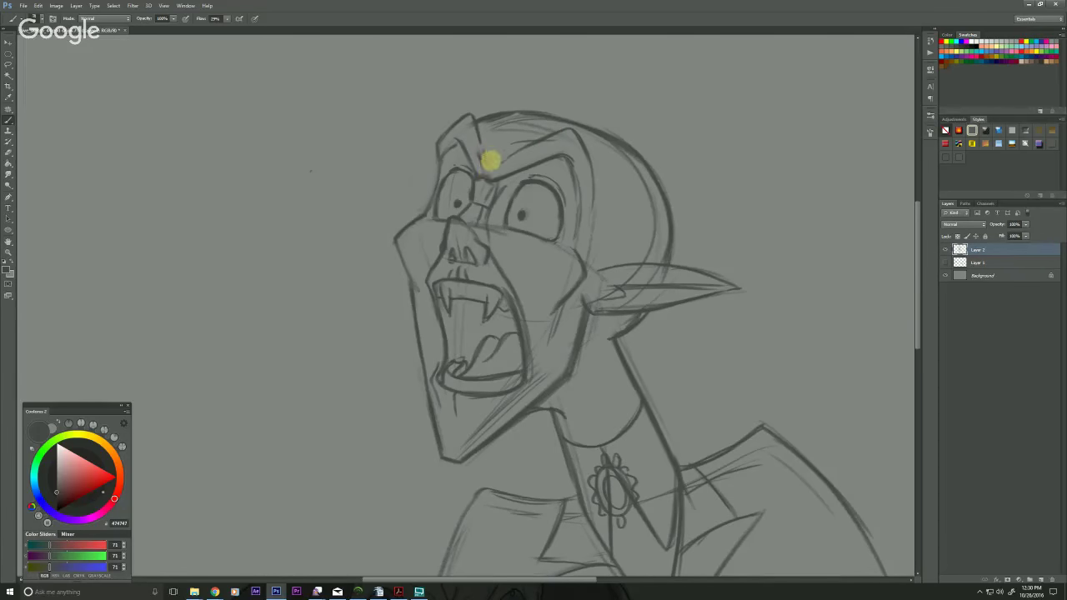
{"action": "mouse_move", "coordinate": [566, 140]}
{"action": "left_mouse_down"}
{"action": "mouse_move", "coordinate": [501, 143]}
{"action": "mouse_move", "coordinate": [488, 167]}
{"action": "mouse_move", "coordinate": [498, 179]}
{"action": "mouse_move", "coordinate": [556, 158]}
{"action": "left_mouse_up"}
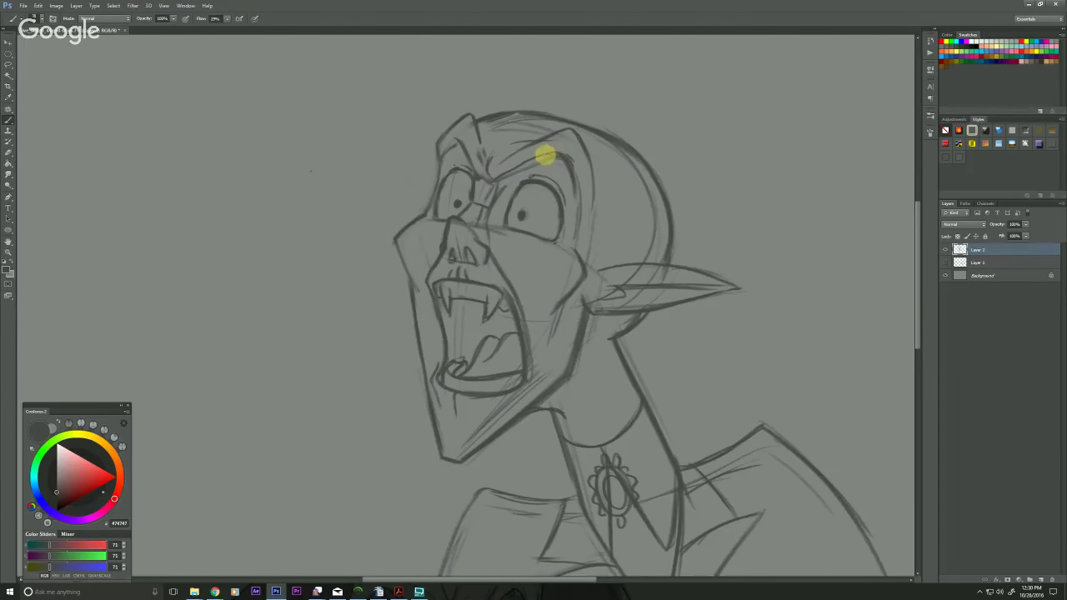
{"action": "left_click_drag", "start_coordinate": [495, 167], "coordinate": [571, 128]}
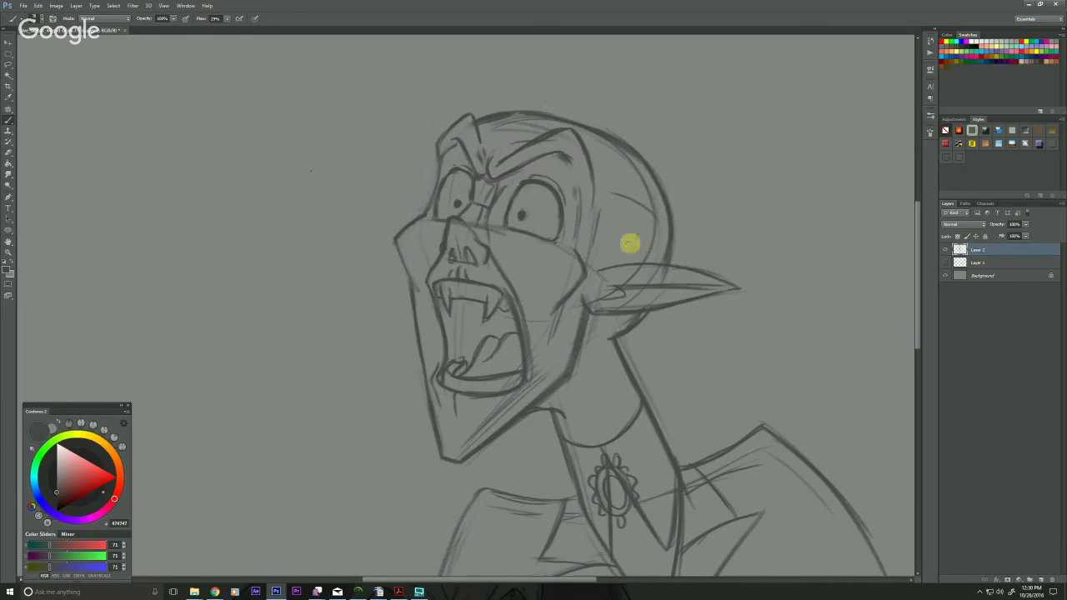
{"action": "left_click_drag", "start_coordinate": [288, 376], "coordinate": [261, 428]}
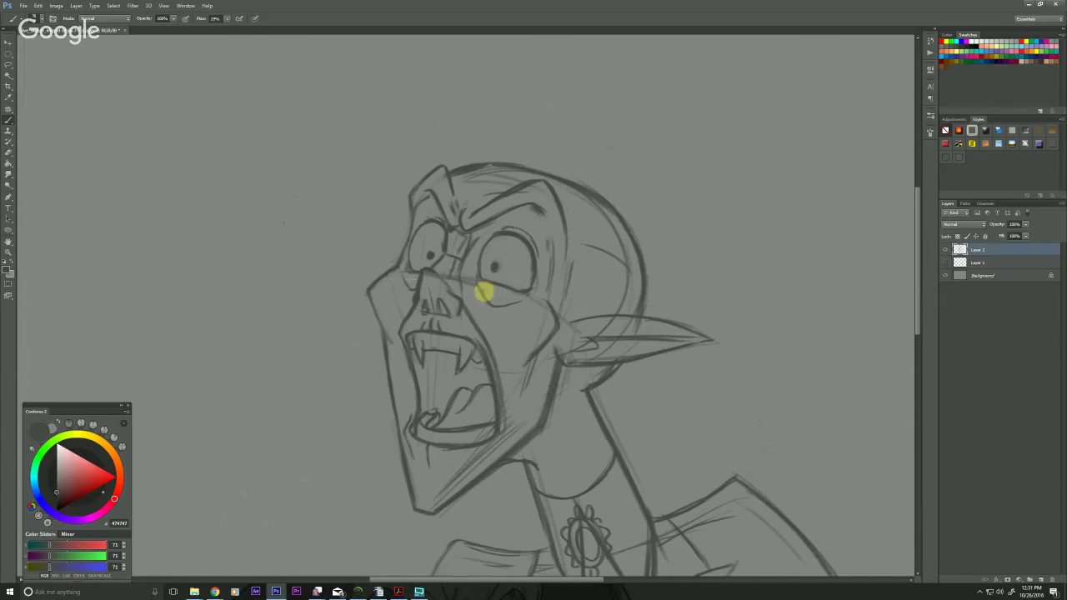
Add a new layer above the sketch for clean lines and fade Layer 2 to about 46% opacity
{"action": "scroll", "coordinate": [498, 362], "scroll_direction": "up", "scroll_amount": 2}
{"action": "left_click_drag", "start_coordinate": [267, 436], "coordinate": [266, 444]}
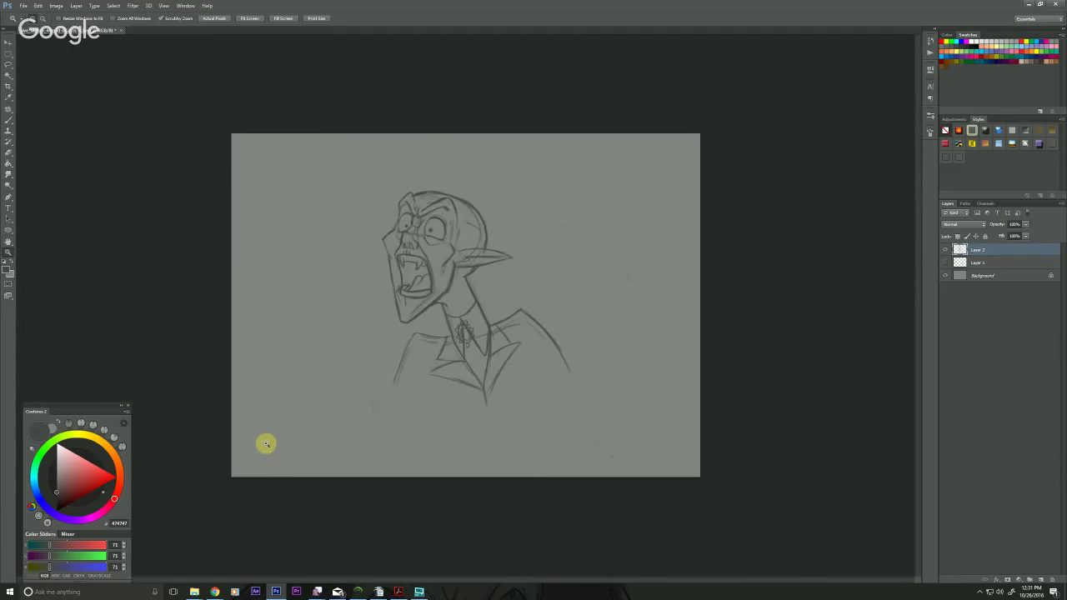
{"action": "left_click", "coordinate": [419, 256]}
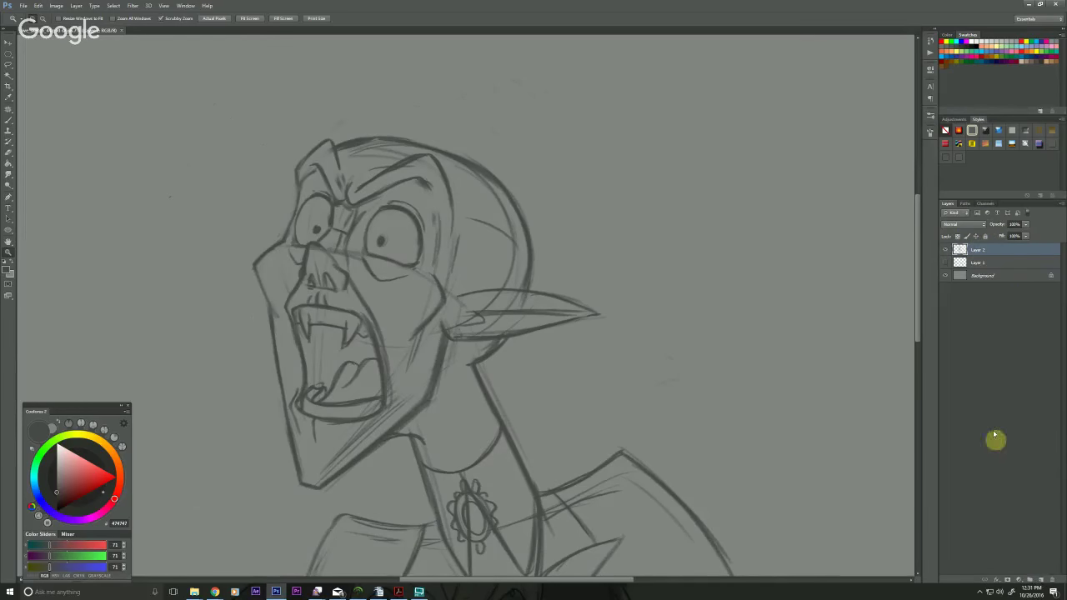
{"action": "left_click", "coordinate": [1041, 579]}
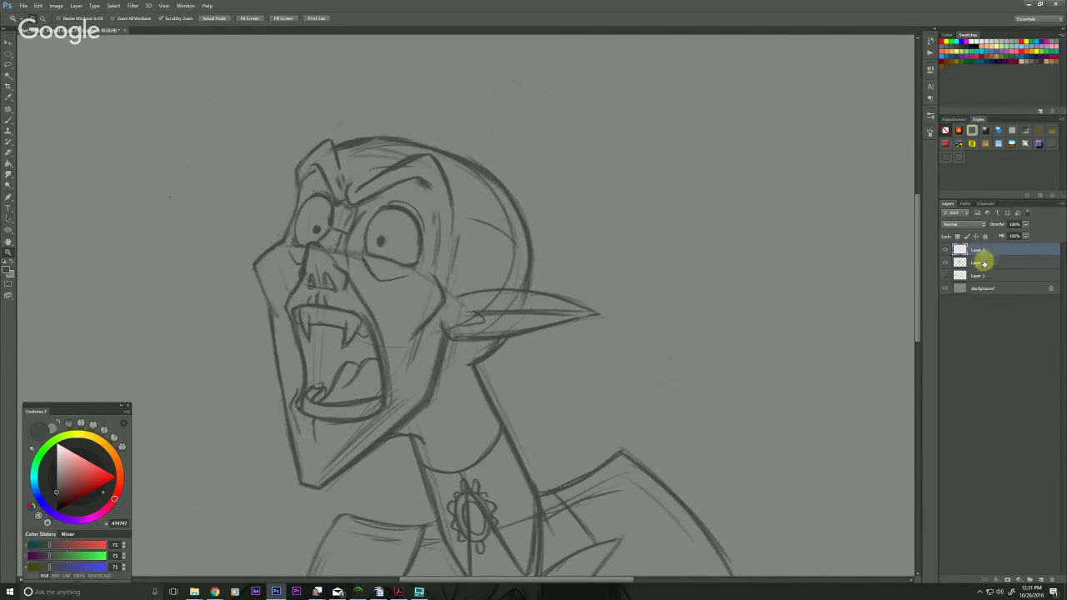
{"action": "left_click", "coordinate": [978, 263]}
{"action": "left_click", "coordinate": [1026, 224]}
{"action": "left_click_drag", "start_coordinate": [1025, 236], "coordinate": [1002, 237]}
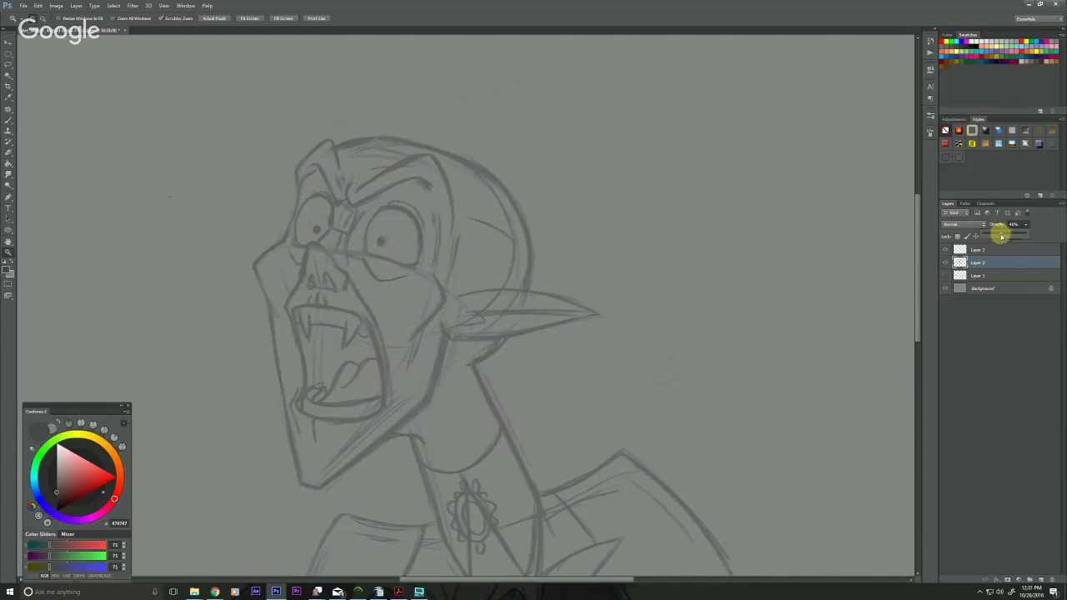
{"action": "left_click", "coordinate": [980, 250]}
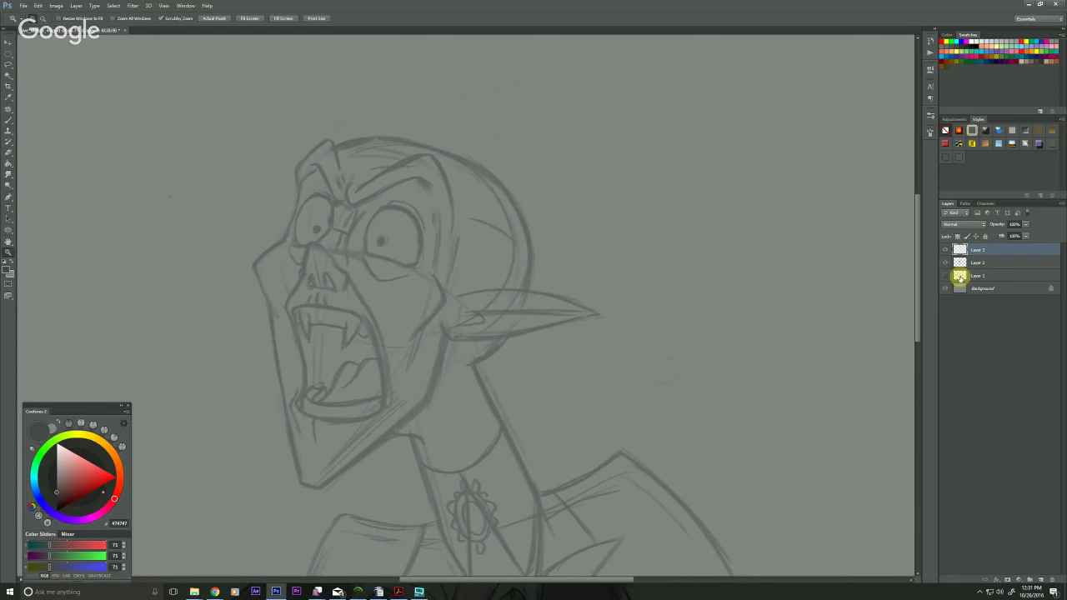
Set the brush to a near-black grey with about 48% flow, checking it with test strokes on the empty canvas
{"action": "left_click_drag", "start_coordinate": [334, 427], "coordinate": [391, 423]}
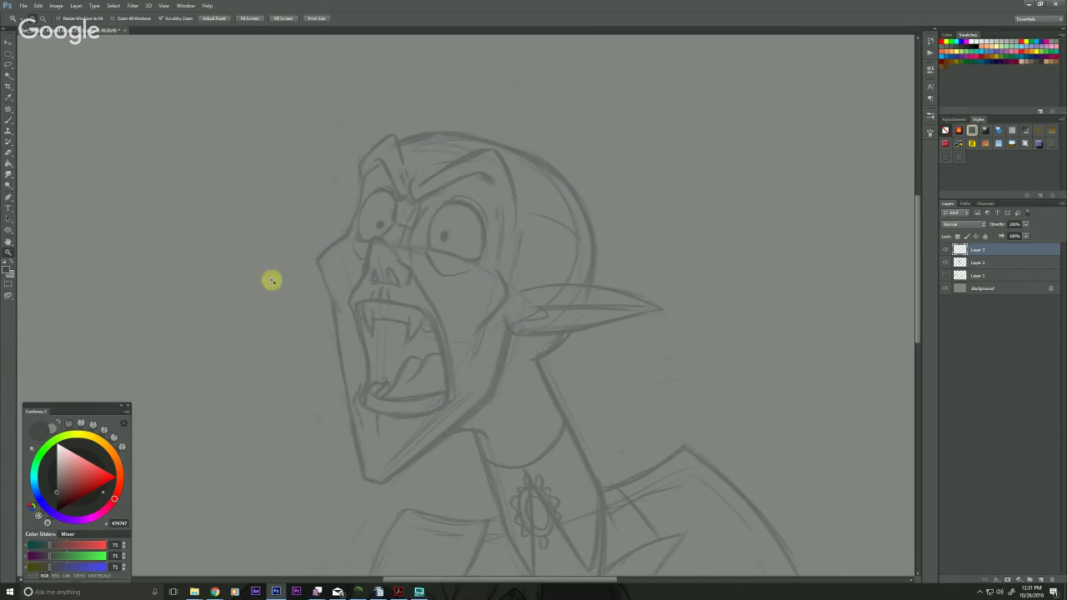
{"action": "key", "text": "b"}
{"action": "left_click_drag", "start_coordinate": [268, 341], "coordinate": [271, 372]}
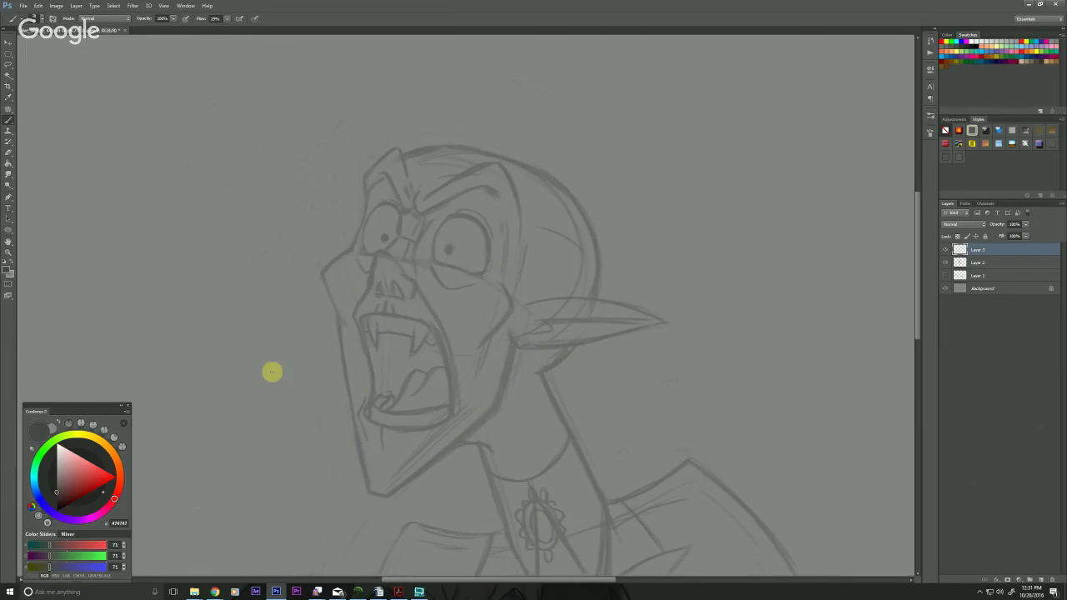
{"action": "left_click", "coordinate": [57, 506]}
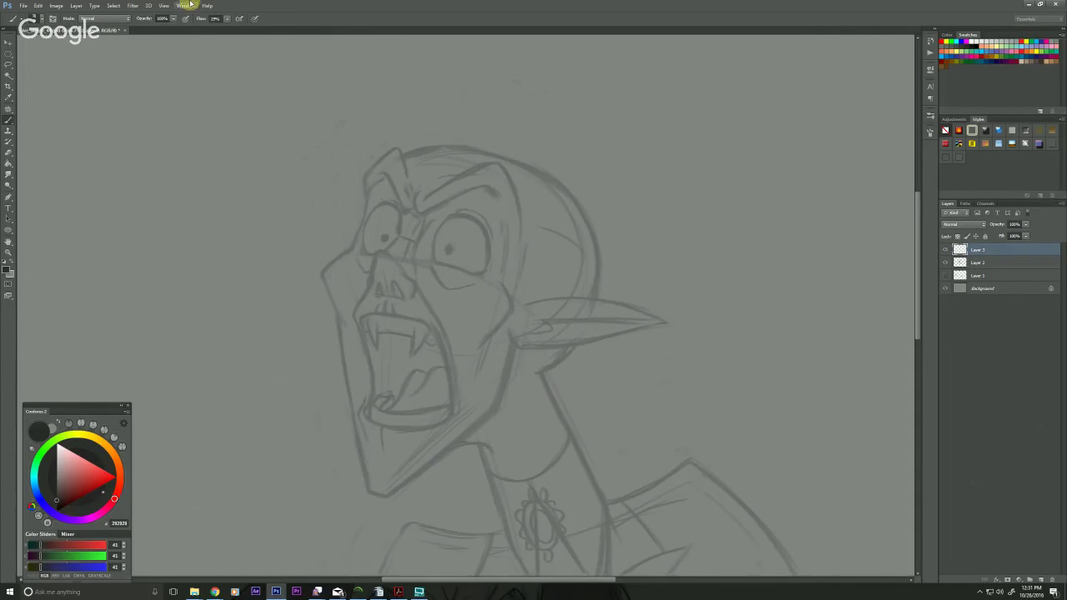
{"action": "left_click", "coordinate": [226, 18]}
{"action": "left_click_drag", "start_coordinate": [234, 30], "coordinate": [242, 30]}
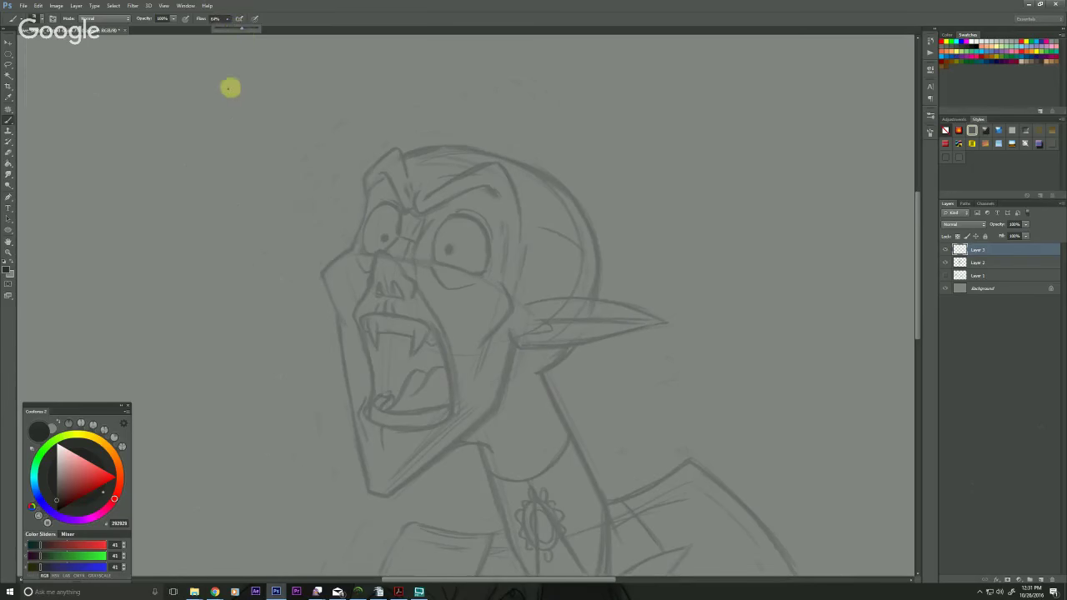
{"action": "left_click_drag", "start_coordinate": [210, 98], "coordinate": [131, 152]}
{"action": "key", "text": "ctrl+z"}
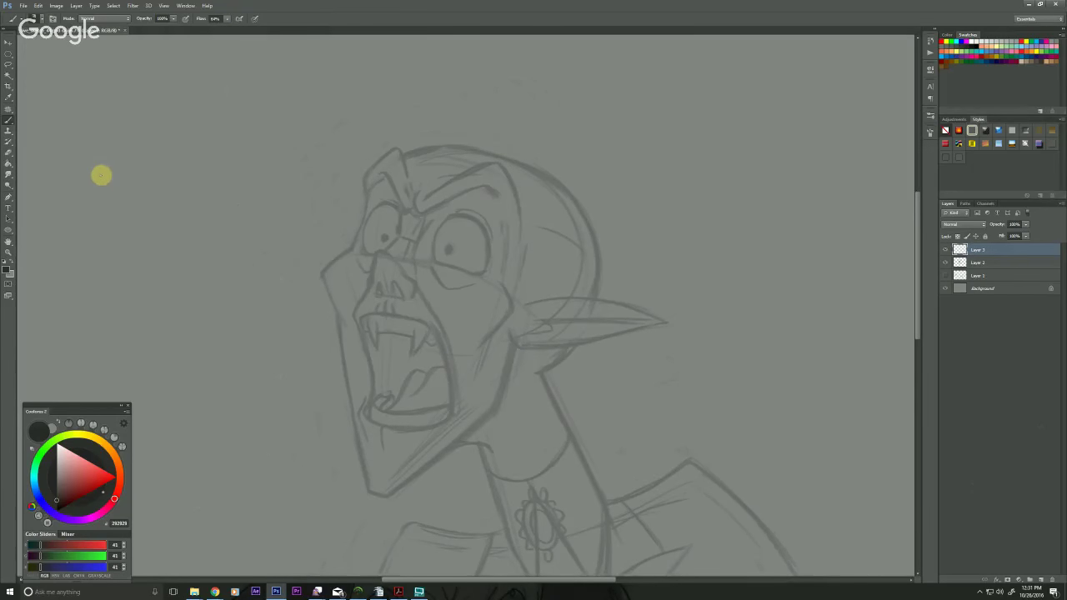
{"action": "left_click", "coordinate": [227, 18]}
{"action": "left_click_drag", "start_coordinate": [221, 29], "coordinate": [215, 28]}
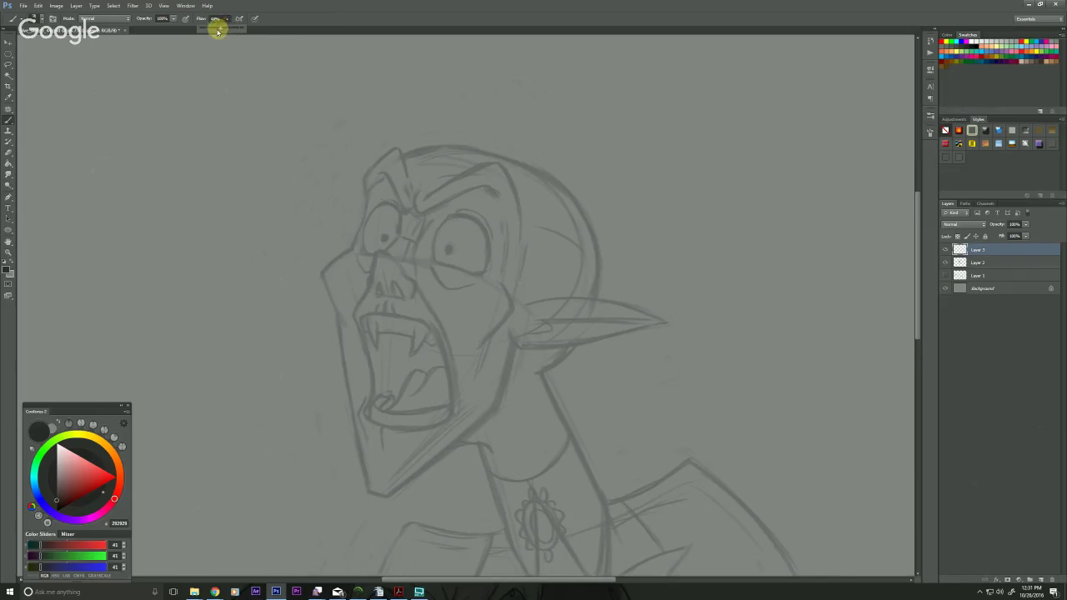
{"action": "left_click_drag", "start_coordinate": [171, 70], "coordinate": [121, 96]}
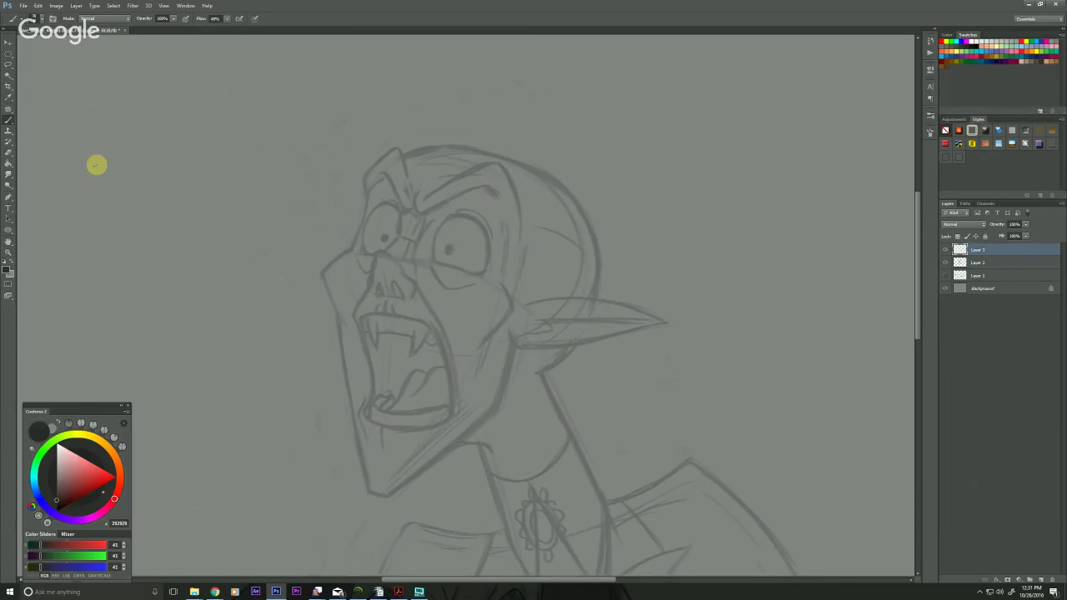
Ink the far brow's outer edge and the near brow's lower and upper edges, carrying the line down toward the temple
{"action": "mouse_move", "coordinate": [258, 444]}
{"action": "left_mouse_down"}
{"action": "mouse_move", "coordinate": [269, 347]}
{"action": "mouse_move", "coordinate": [229, 420]}
{"action": "left_mouse_up"}
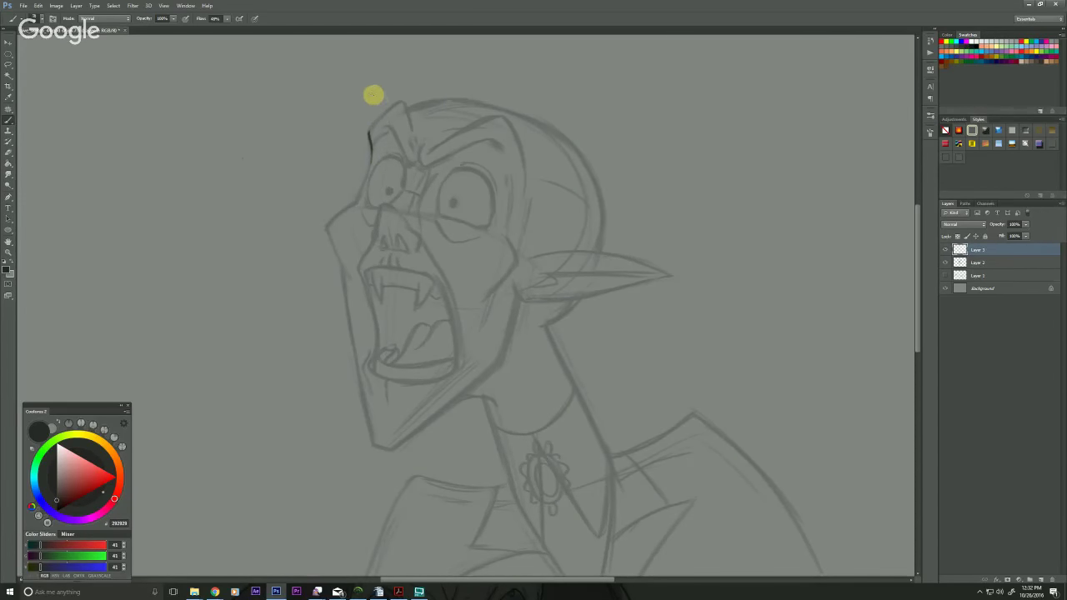
{"action": "left_click_drag", "start_coordinate": [370, 133], "coordinate": [371, 155]}
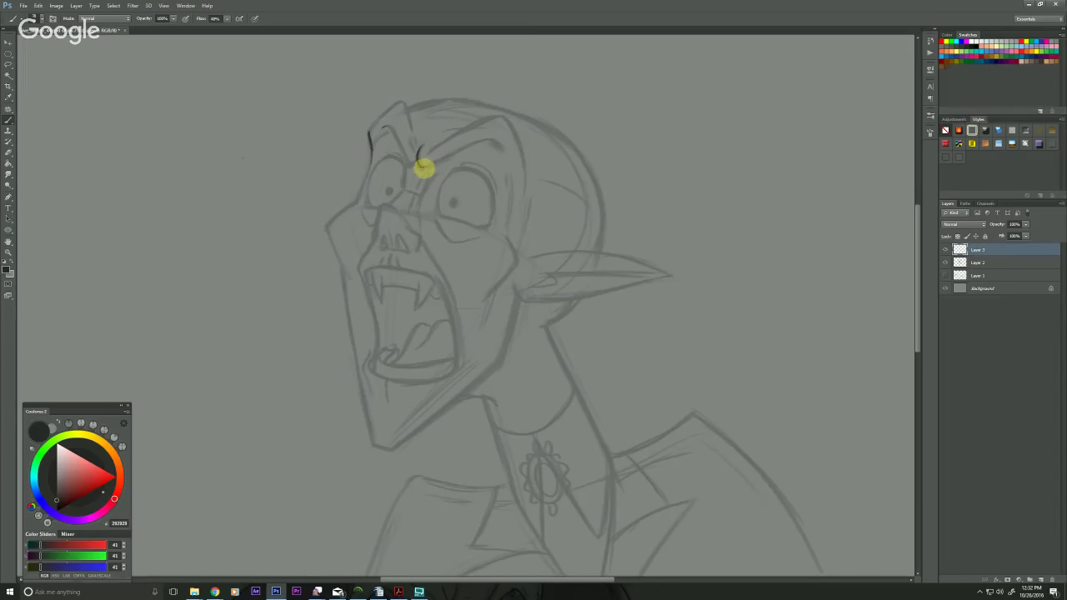
{"action": "mouse_move", "coordinate": [425, 167]}
{"action": "left_mouse_down"}
{"action": "mouse_move", "coordinate": [476, 142]}
{"action": "mouse_move", "coordinate": [500, 147]}
{"action": "left_mouse_up"}
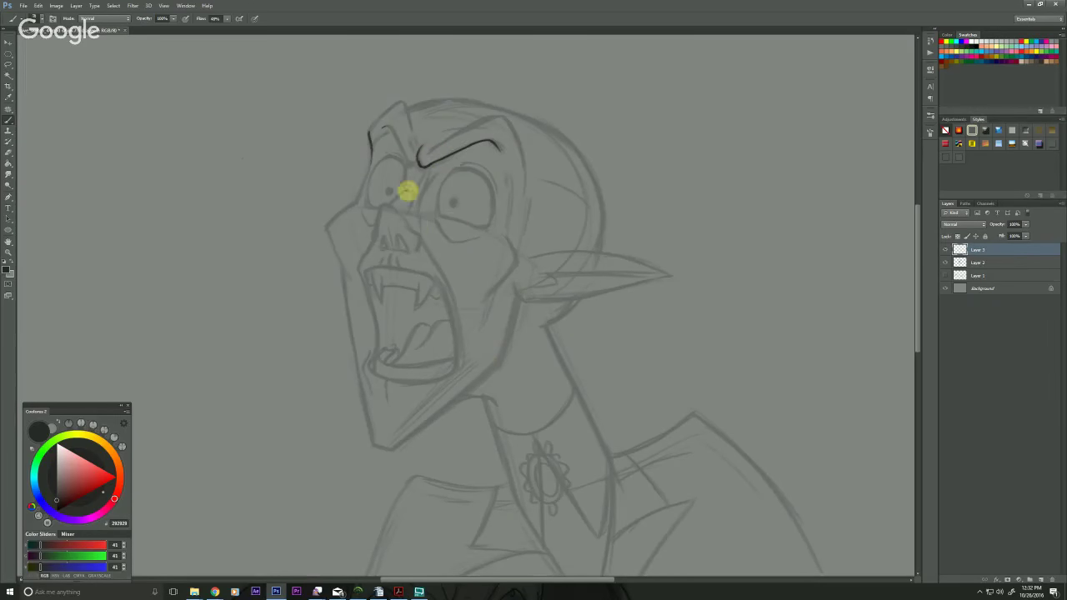
{"action": "mouse_move", "coordinate": [427, 153]}
{"action": "left_mouse_down"}
{"action": "mouse_move", "coordinate": [486, 114]}
{"action": "mouse_move", "coordinate": [519, 170]}
{"action": "left_mouse_up"}
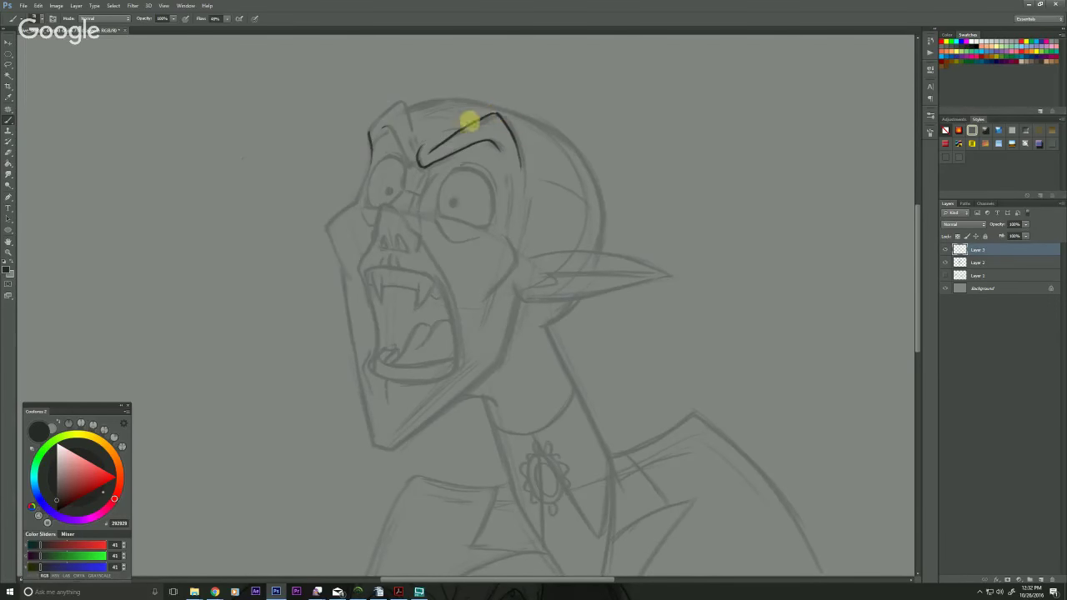
Ink the far brow's peaked upper edge, its inner side and its lower edge running down to the bridge of the nose
{"action": "left_click_drag", "start_coordinate": [398, 359], "coordinate": [431, 420]}
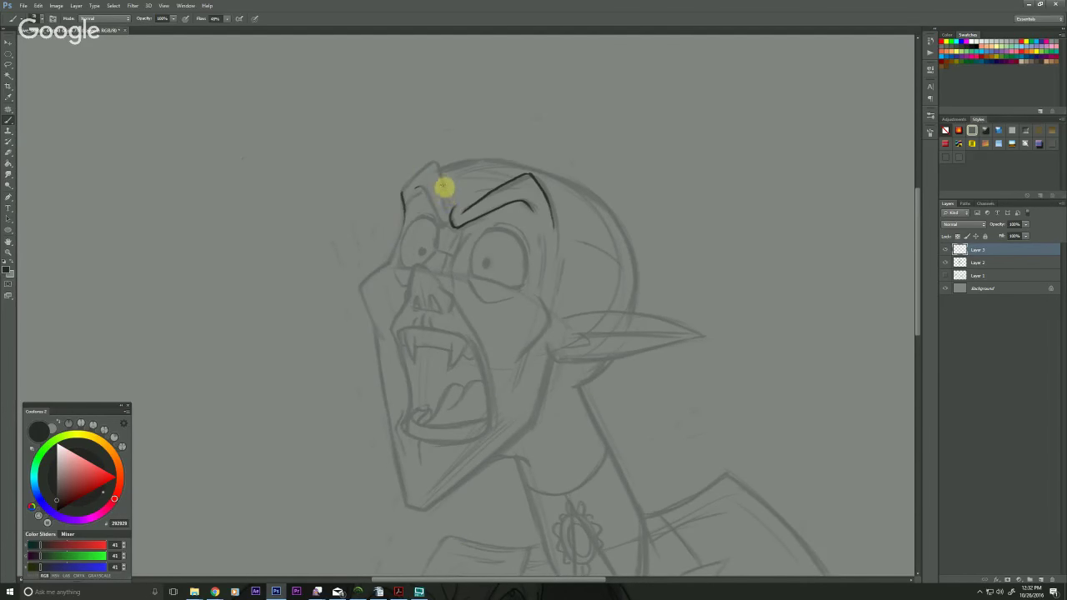
{"action": "mouse_move", "coordinate": [444, 203]}
{"action": "left_mouse_down"}
{"action": "mouse_move", "coordinate": [435, 166]}
{"action": "mouse_move", "coordinate": [414, 172]}
{"action": "mouse_move", "coordinate": [405, 191]}
{"action": "left_mouse_up"}
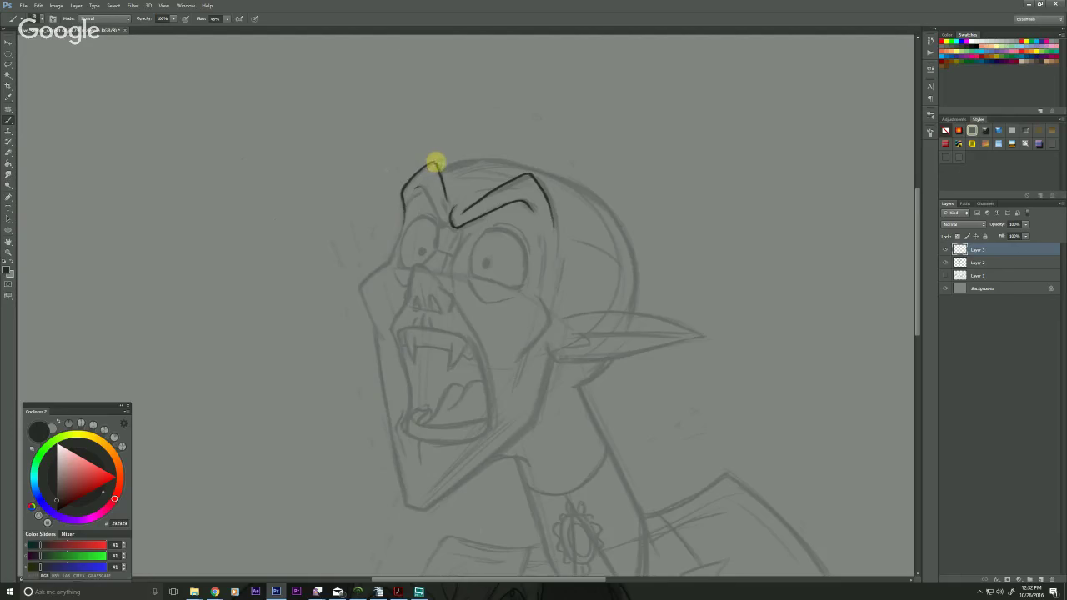
{"action": "left_click_drag", "start_coordinate": [250, 455], "coordinate": [232, 487]}
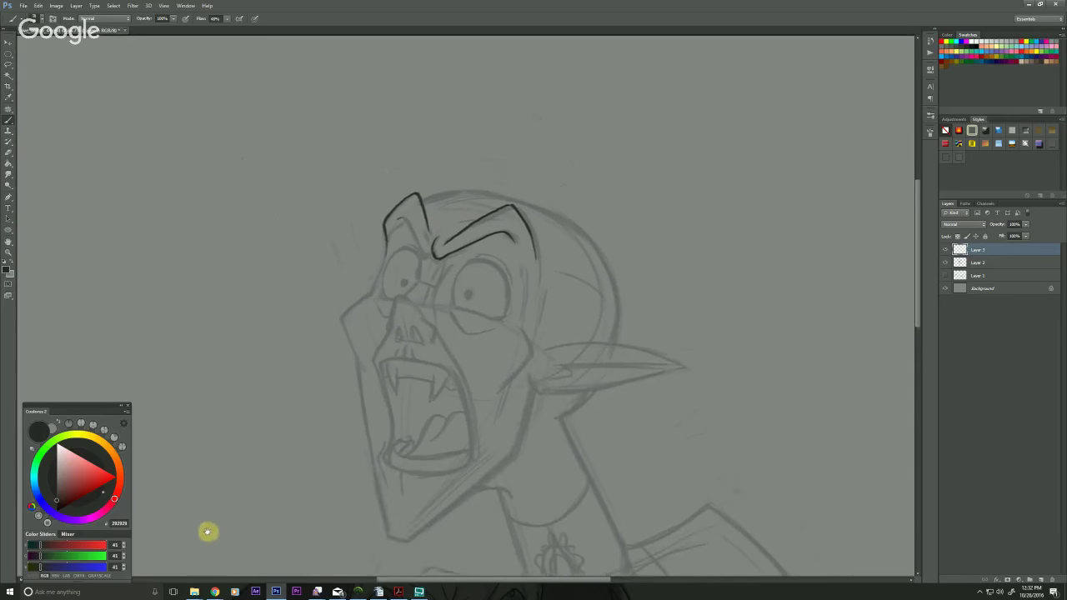
{"action": "left_click_drag", "start_coordinate": [208, 532], "coordinate": [210, 523]}
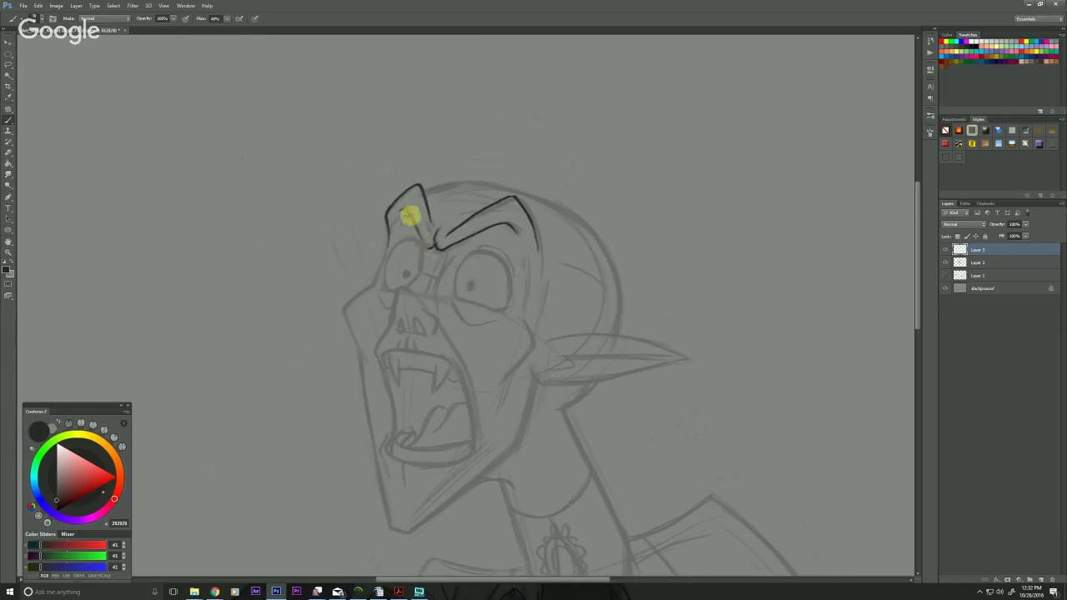
{"action": "left_click_drag", "start_coordinate": [408, 211], "coordinate": [427, 246]}
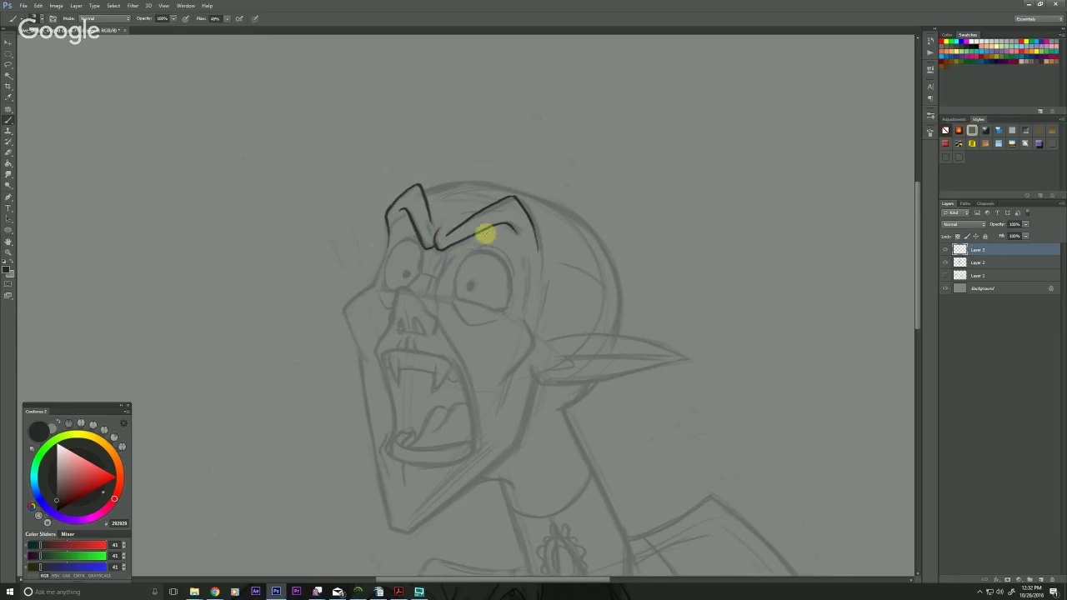
Begin the crown line behind the far brow and ink the far eye socket's outer contour down to the cheekbone
{"action": "left_click_drag", "start_coordinate": [277, 411], "coordinate": [284, 414]}
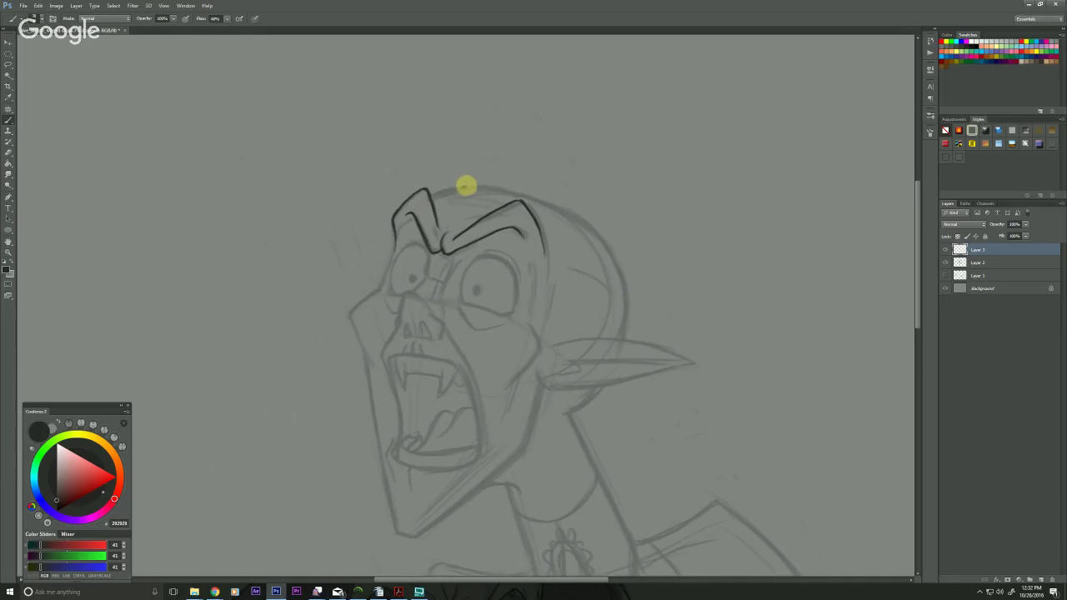
{"action": "left_click_drag", "start_coordinate": [469, 185], "coordinate": [440, 193]}
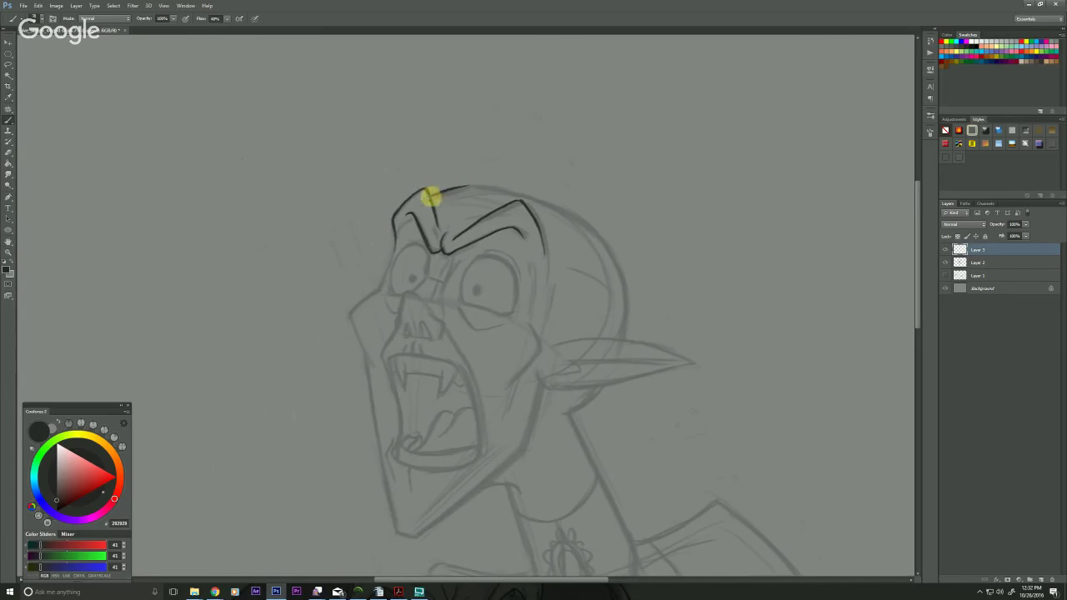
{"action": "left_click_drag", "start_coordinate": [325, 386], "coordinate": [367, 316]}
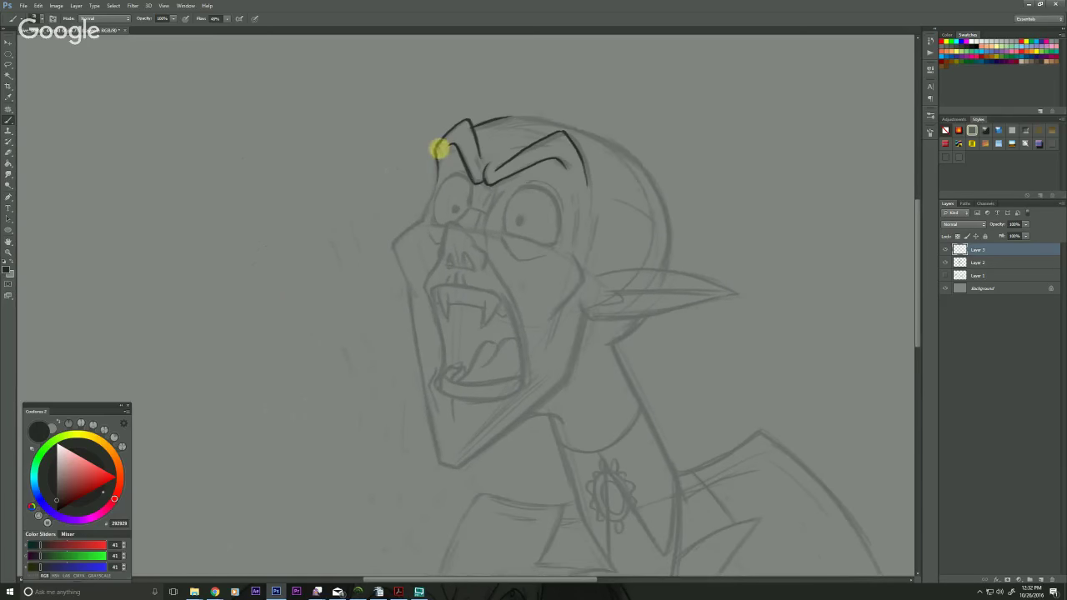
{"action": "left_click_drag", "start_coordinate": [440, 148], "coordinate": [422, 215]}
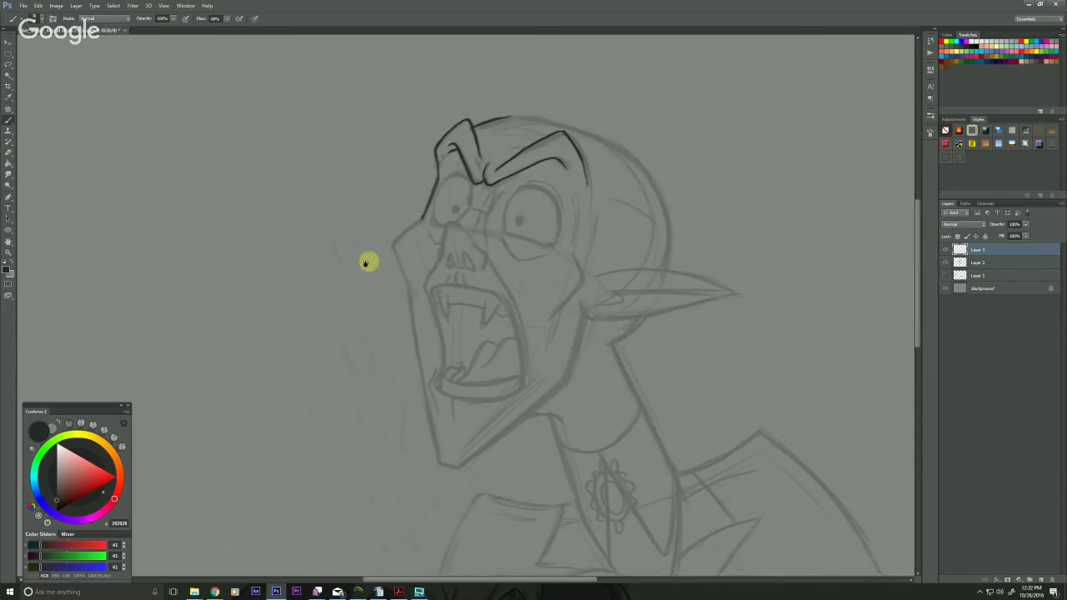
Ink the skull's dome from the crown around to the ear, and continue the back of the head beneath the ear
{"action": "left_click_drag", "start_coordinate": [365, 264], "coordinate": [266, 370]}
{"action": "mouse_move", "coordinate": [414, 222]}
{"action": "left_mouse_down"}
{"action": "mouse_move", "coordinate": [479, 236]}
{"action": "mouse_move", "coordinate": [543, 278]}
{"action": "mouse_move", "coordinate": [567, 327]}
{"action": "mouse_move", "coordinate": [566, 372]}
{"action": "left_mouse_up"}
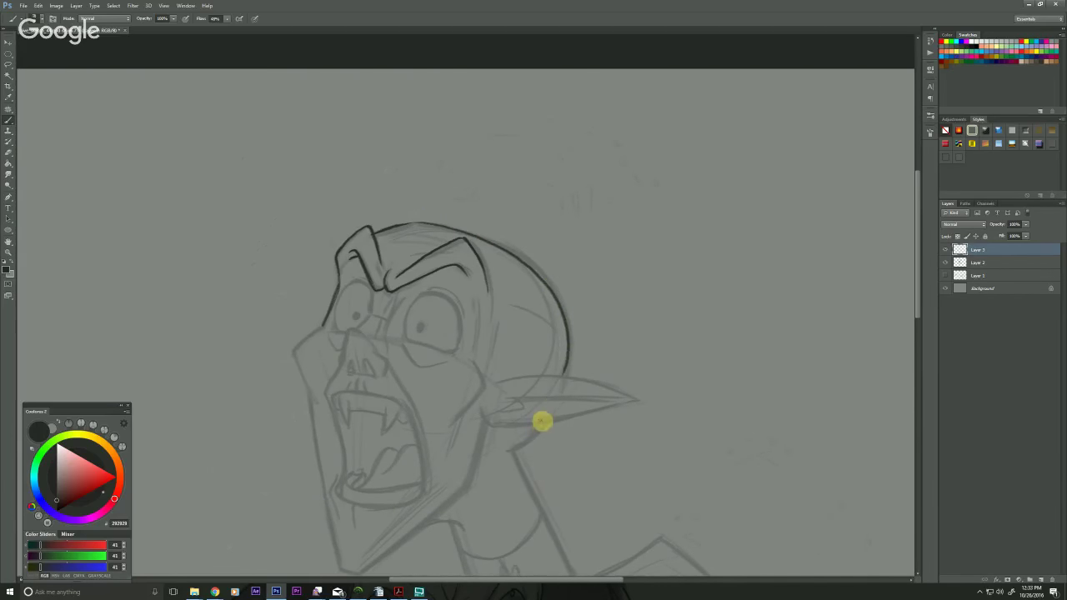
{"action": "left_click_drag", "start_coordinate": [543, 422], "coordinate": [498, 455]}
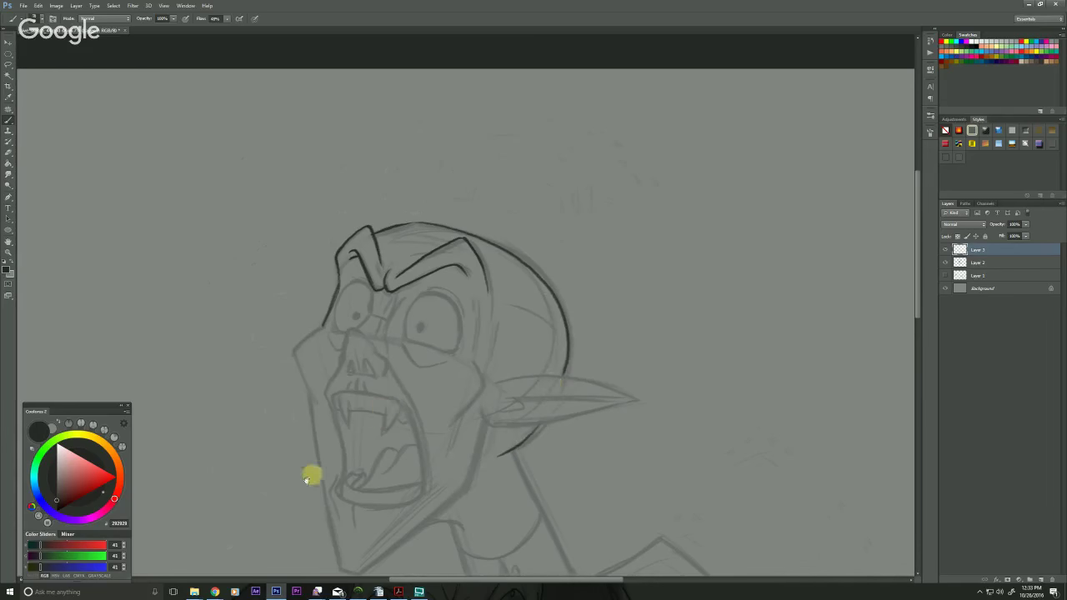
Trim the far brow's inner lines with a hard round eraser and restate its lower edge with the brush
{"action": "left_click_drag", "start_coordinate": [296, 492], "coordinate": [334, 415]}
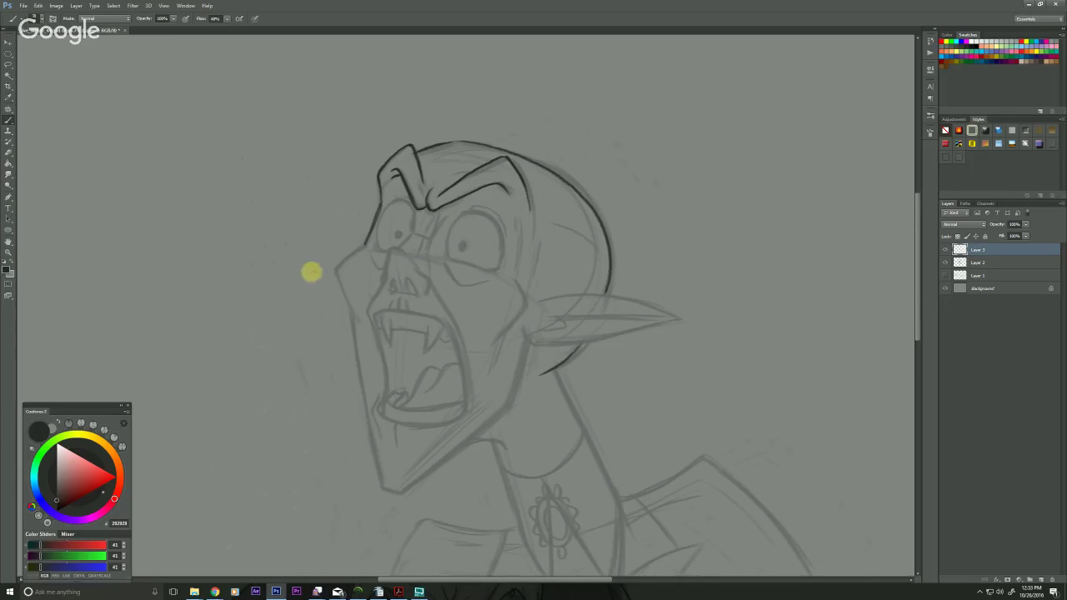
{"action": "left_click_drag", "start_coordinate": [360, 228], "coordinate": [366, 248]}
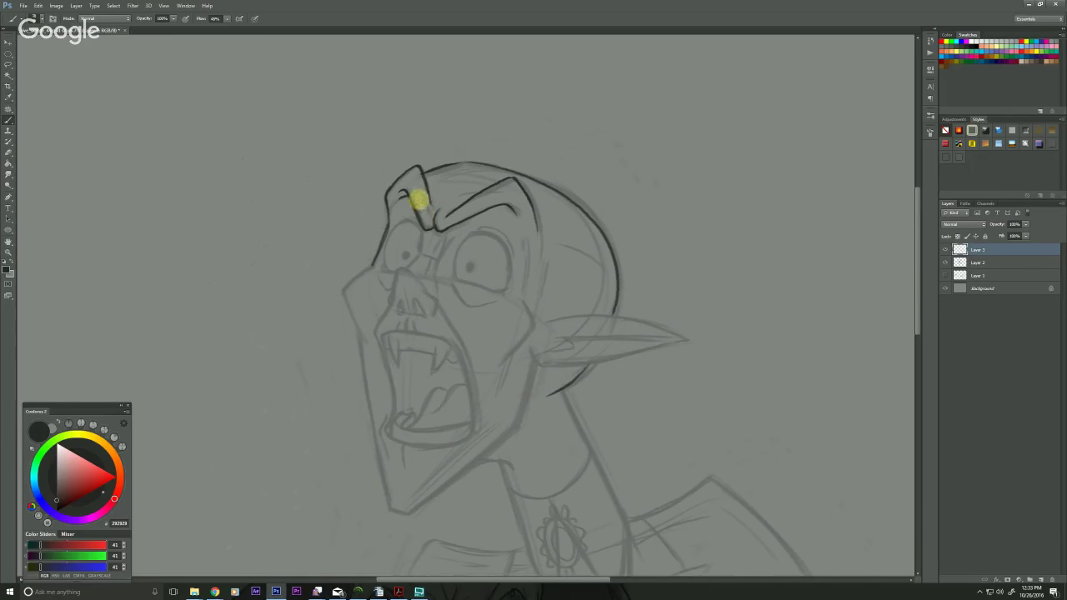
{"action": "key", "text": "e"}
{"action": "right_click", "coordinate": [259, 285]}
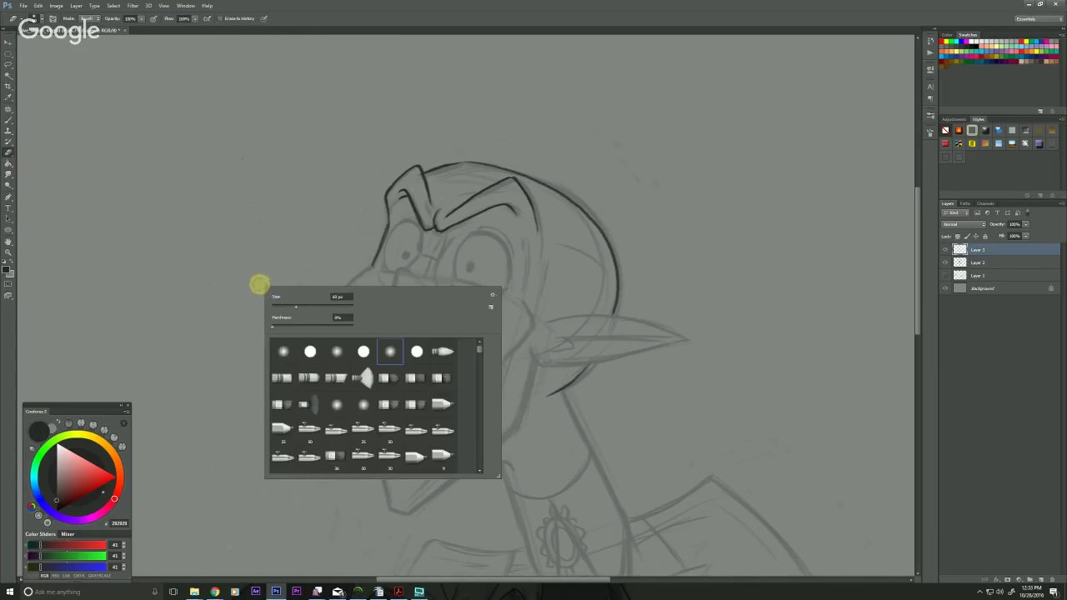
{"action": "left_click", "coordinate": [311, 352]}
{"action": "left_click", "coordinate": [424, 211]}
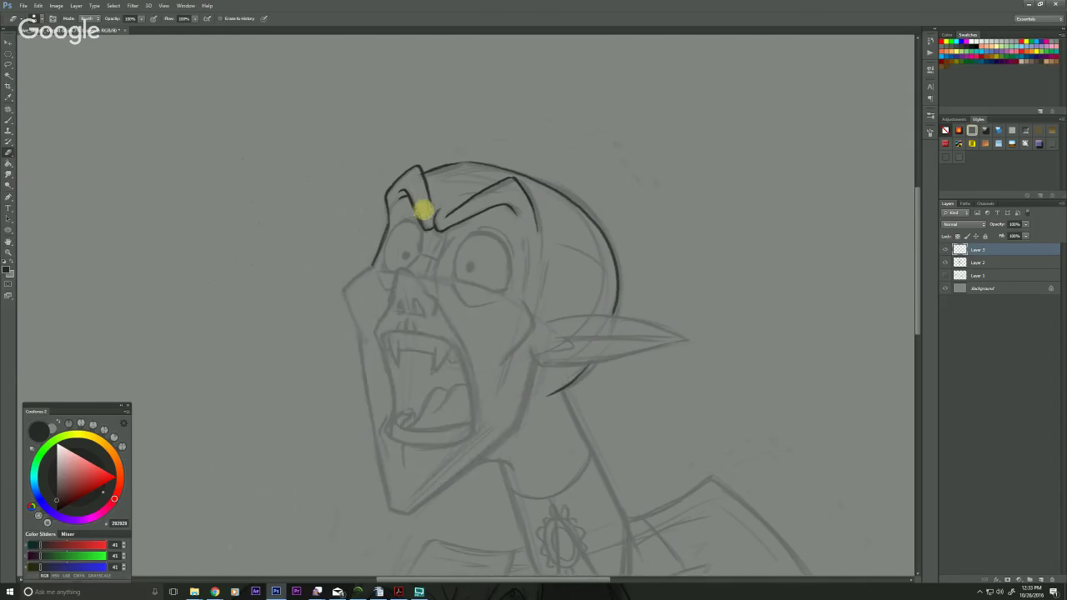
{"action": "left_click_drag", "start_coordinate": [426, 209], "coordinate": [411, 185]}
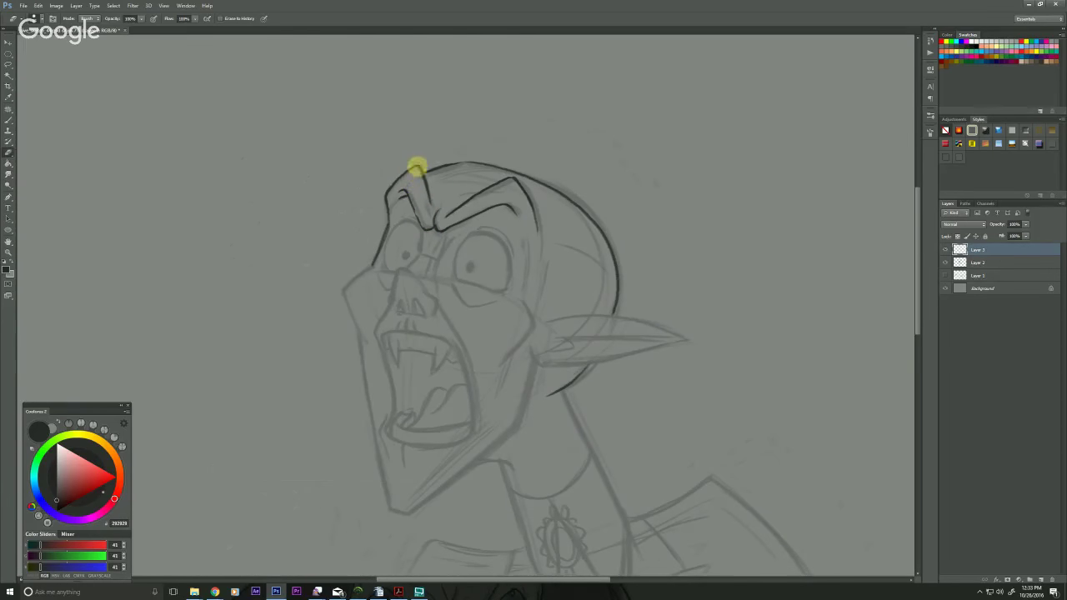
{"action": "key", "text": "b"}
{"action": "mouse_move", "coordinate": [423, 227]}
{"action": "left_mouse_down"}
{"action": "mouse_move", "coordinate": [409, 201]}
{"action": "mouse_move", "coordinate": [424, 229]}
{"action": "mouse_move", "coordinate": [417, 215]}
{"action": "left_mouse_up"}
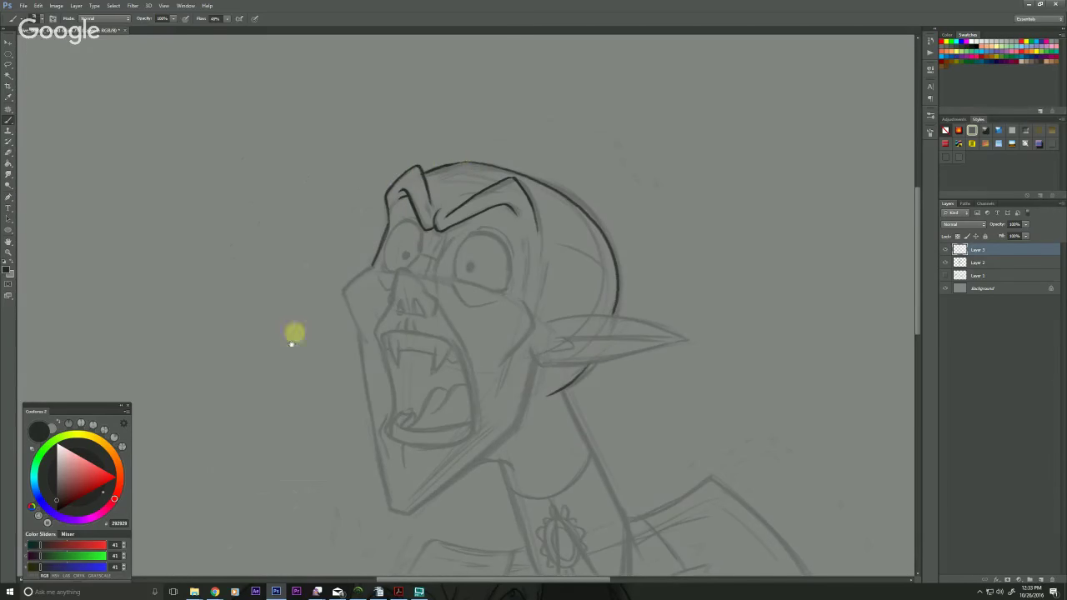
Ink the far cheekbone's angular outline from the eye socket out to its point and back in toward the jaw
{"action": "left_click_drag", "start_coordinate": [262, 466], "coordinate": [381, 222]}
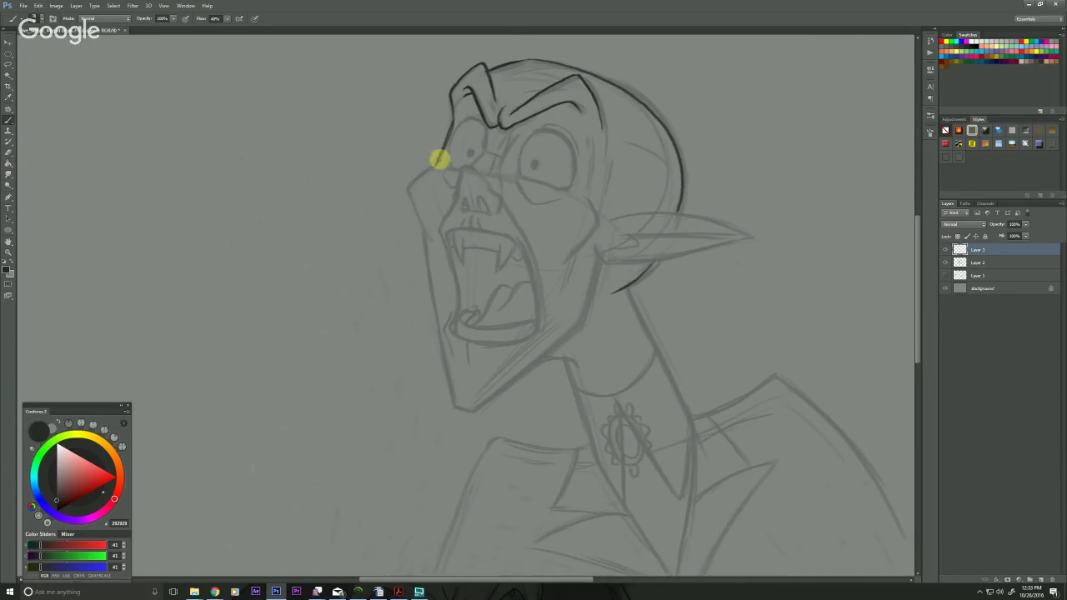
{"action": "mouse_move", "coordinate": [440, 158]}
{"action": "left_mouse_down"}
{"action": "mouse_move", "coordinate": [409, 186]}
{"action": "mouse_move", "coordinate": [439, 164]}
{"action": "mouse_move", "coordinate": [412, 186]}
{"action": "mouse_move", "coordinate": [429, 239]}
{"action": "left_mouse_up"}
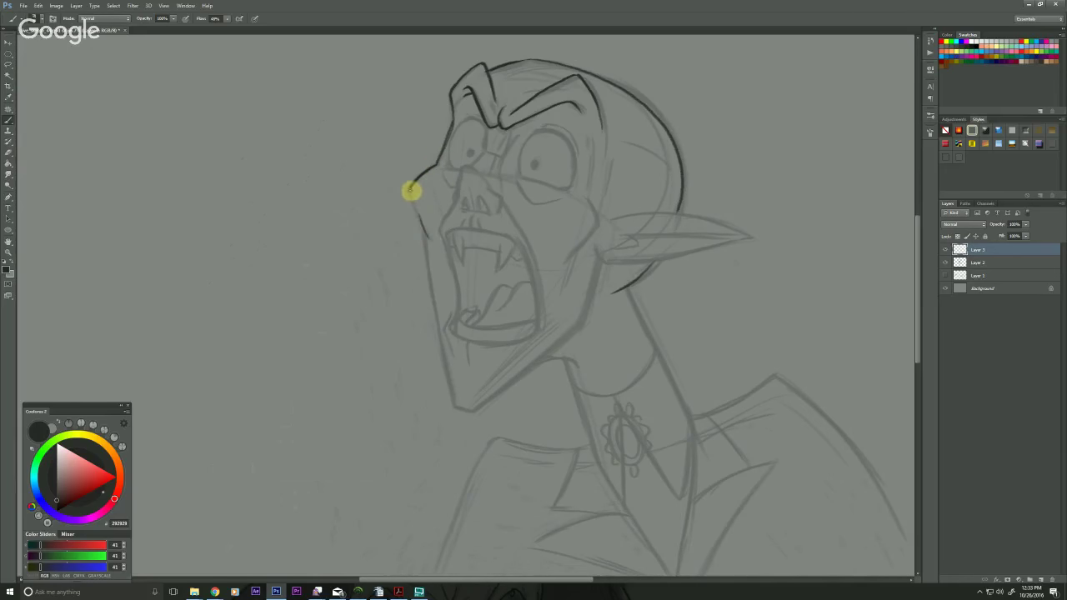
{"action": "left_click_drag", "start_coordinate": [409, 188], "coordinate": [426, 240]}
Ink the nose with its tip, both slit nostrils and near wing, and join its bridge up to the far brow
{"action": "mouse_move", "coordinate": [408, 302]}
{"action": "left_mouse_down"}
{"action": "mouse_move", "coordinate": [402, 350]}
{"action": "mouse_move", "coordinate": [400, 336]}
{"action": "left_mouse_up"}
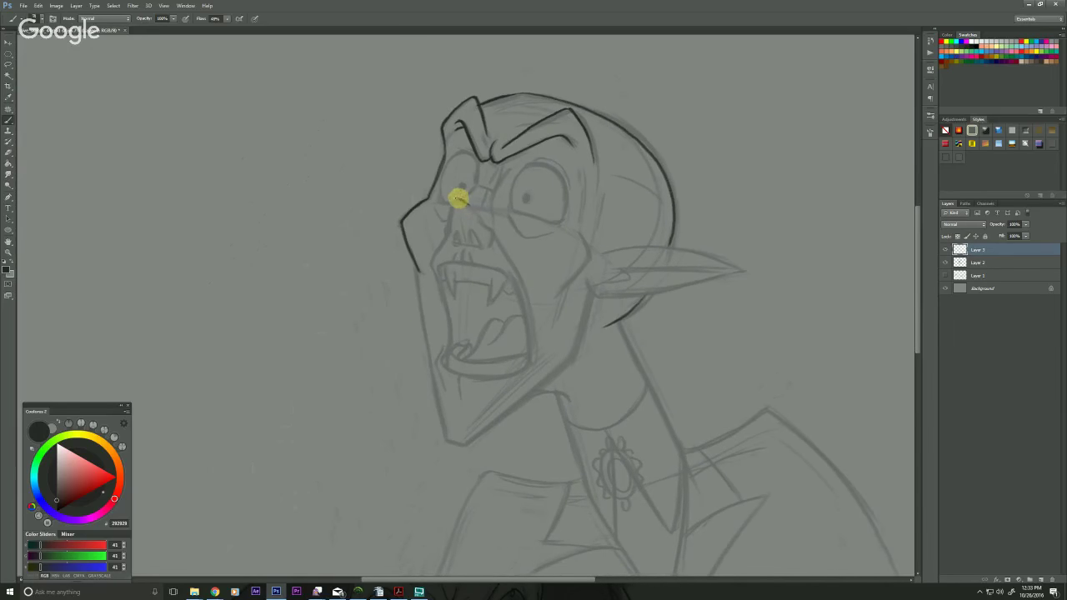
{"action": "mouse_move", "coordinate": [455, 198]}
{"action": "left_mouse_down"}
{"action": "mouse_move", "coordinate": [445, 231]}
{"action": "mouse_move", "coordinate": [453, 198]}
{"action": "mouse_move", "coordinate": [466, 217]}
{"action": "left_mouse_up"}
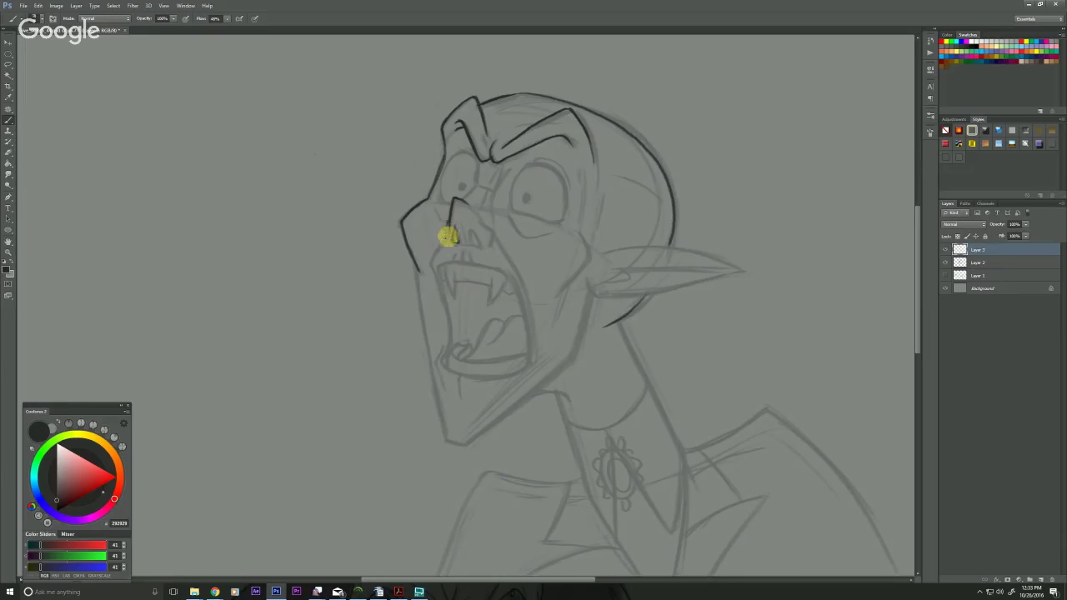
{"action": "left_click_drag", "start_coordinate": [448, 236], "coordinate": [447, 222]}
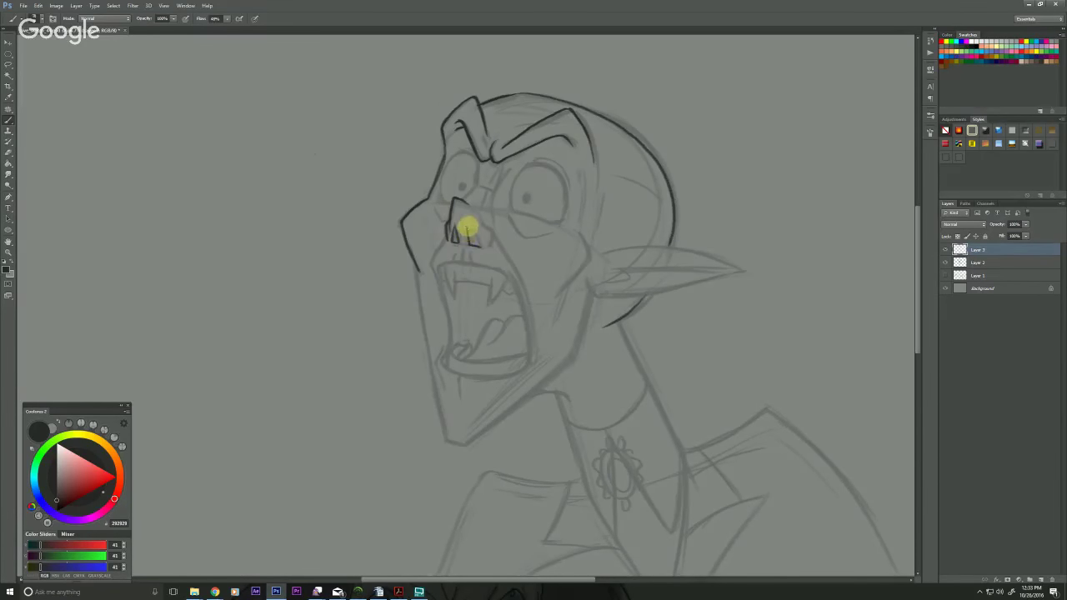
{"action": "mouse_move", "coordinate": [470, 226]}
{"action": "left_mouse_down"}
{"action": "mouse_move", "coordinate": [481, 243]}
{"action": "mouse_move", "coordinate": [494, 231]}
{"action": "mouse_move", "coordinate": [491, 243]}
{"action": "left_mouse_up"}
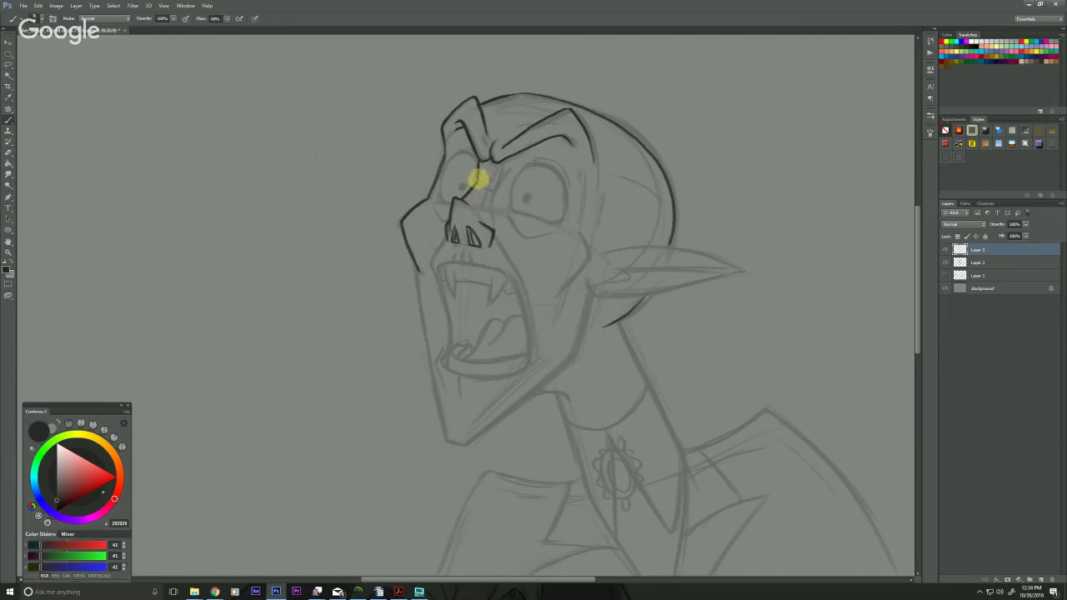
Ink the near eye's outline with a heavier upper lid and crease, and add the angular fold under its lower lid
{"action": "left_click_drag", "start_coordinate": [304, 206], "coordinate": [271, 241]}
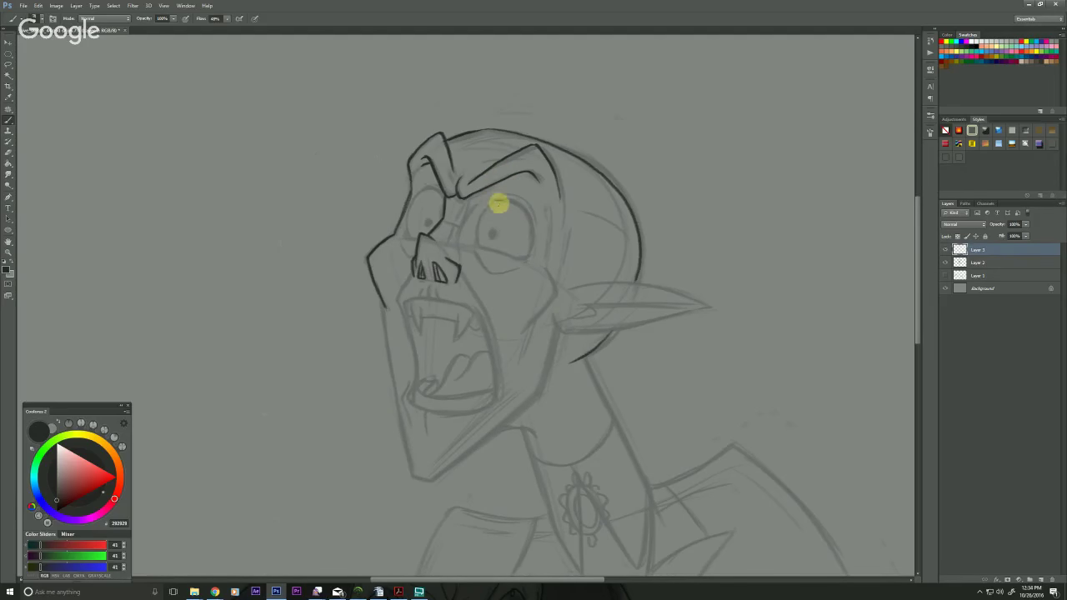
{"action": "mouse_move", "coordinate": [497, 201]}
{"action": "left_mouse_down"}
{"action": "mouse_move", "coordinate": [528, 217]}
{"action": "mouse_move", "coordinate": [528, 257]}
{"action": "left_mouse_up"}
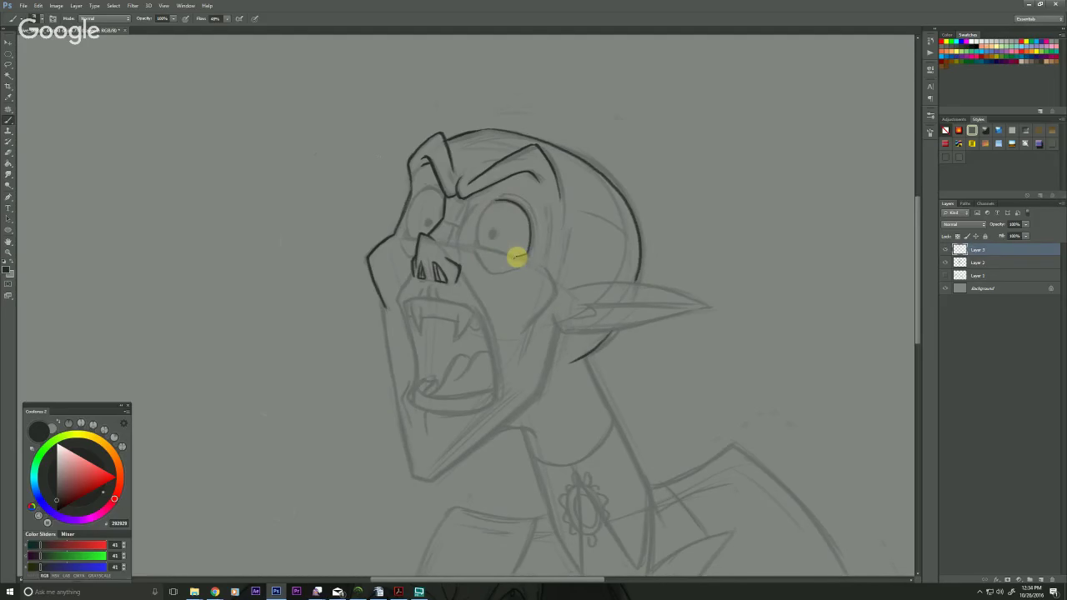
{"action": "left_click_drag", "start_coordinate": [517, 257], "coordinate": [481, 245]}
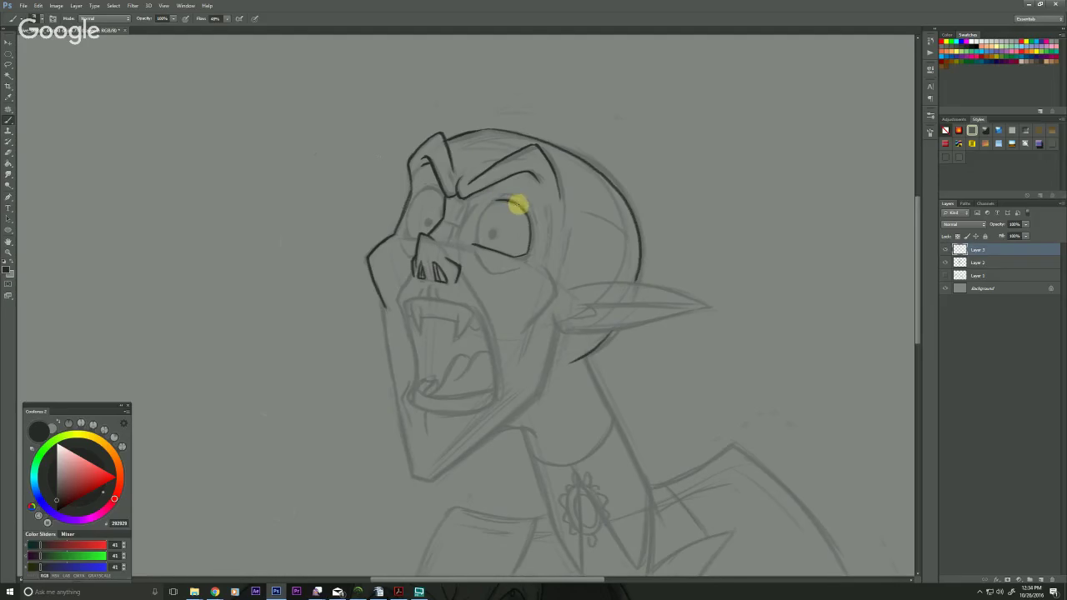
{"action": "mouse_move", "coordinate": [518, 204]}
{"action": "left_mouse_down"}
{"action": "mouse_move", "coordinate": [531, 233]}
{"action": "mouse_move", "coordinate": [523, 260]}
{"action": "left_mouse_up"}
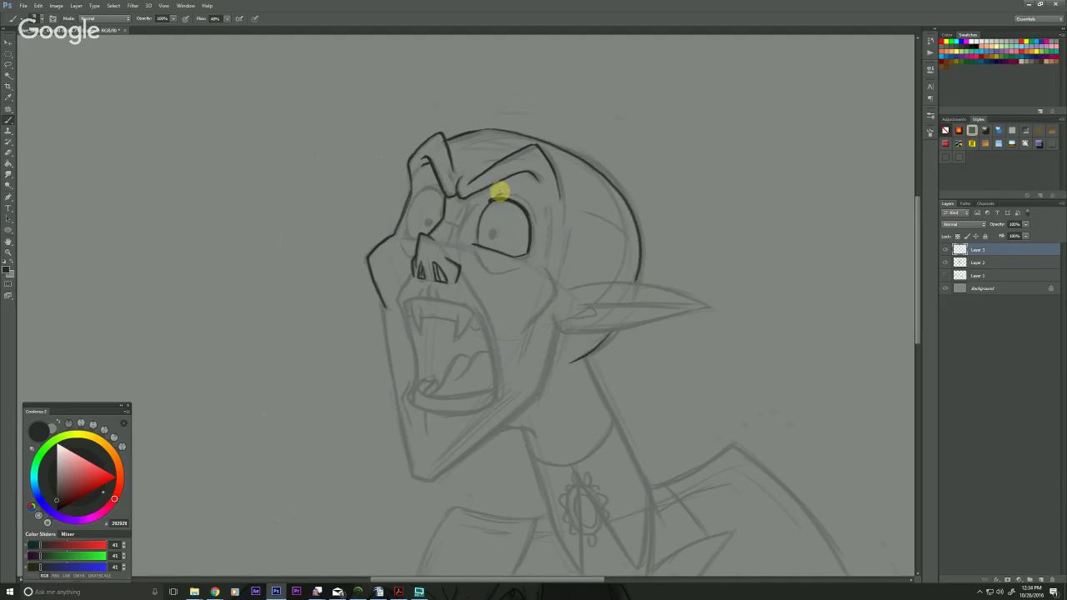
{"action": "left_click_drag", "start_coordinate": [503, 193], "coordinate": [527, 205]}
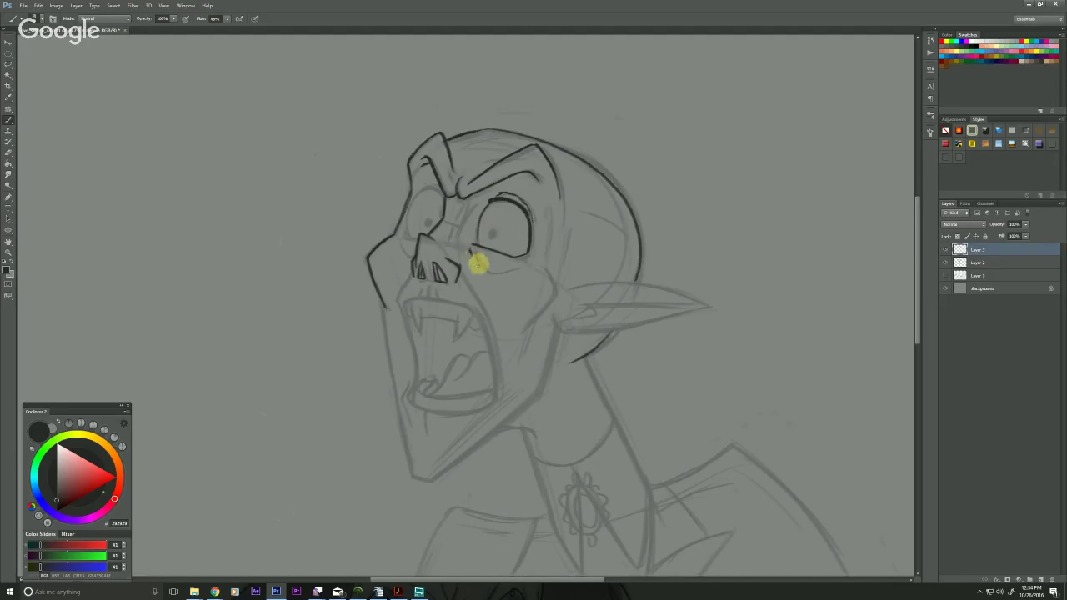
{"action": "mouse_move", "coordinate": [472, 250]}
{"action": "left_mouse_down"}
{"action": "mouse_move", "coordinate": [518, 264]}
{"action": "mouse_move", "coordinate": [495, 274]}
{"action": "left_mouse_up"}
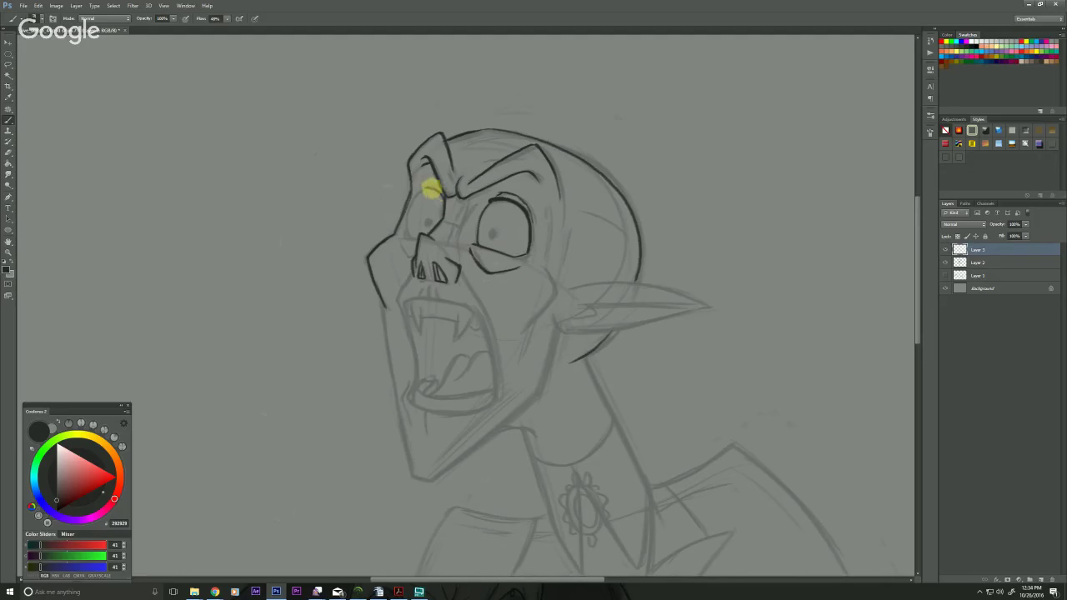
Ink the far eye's upper lid and outer curve, adding the lid crease above and the short fold below
{"action": "left_click_drag", "start_coordinate": [425, 190], "coordinate": [442, 208]}
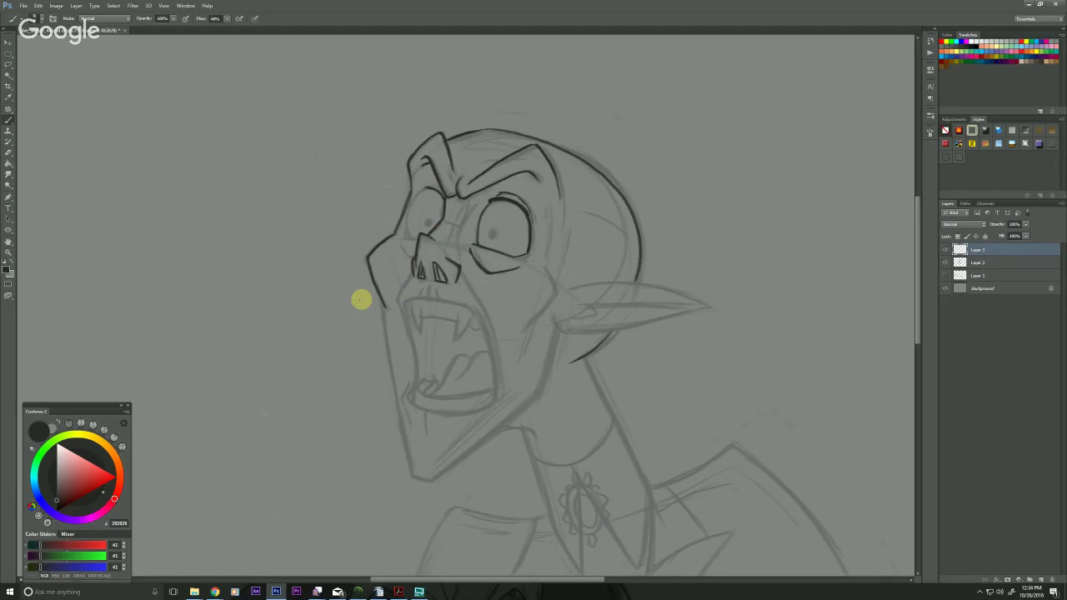
{"action": "left_click_drag", "start_coordinate": [358, 383], "coordinate": [386, 384]}
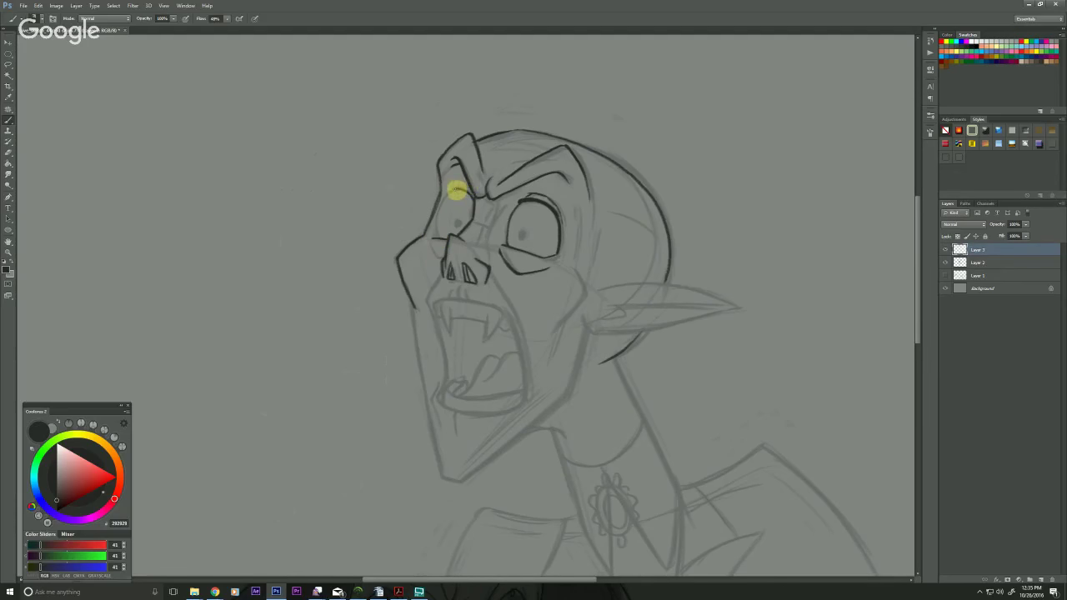
{"action": "left_click_drag", "start_coordinate": [324, 334], "coordinate": [324, 376]}
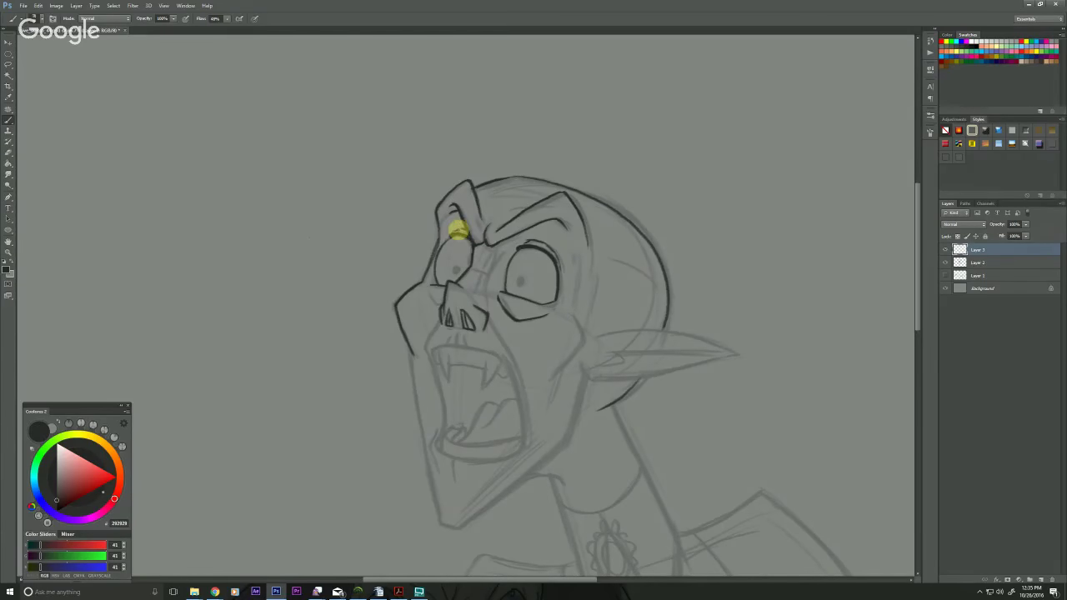
Fill in small dark pupils in the near and far eyes
{"action": "left_click_drag", "start_coordinate": [274, 430], "coordinate": [307, 373]}
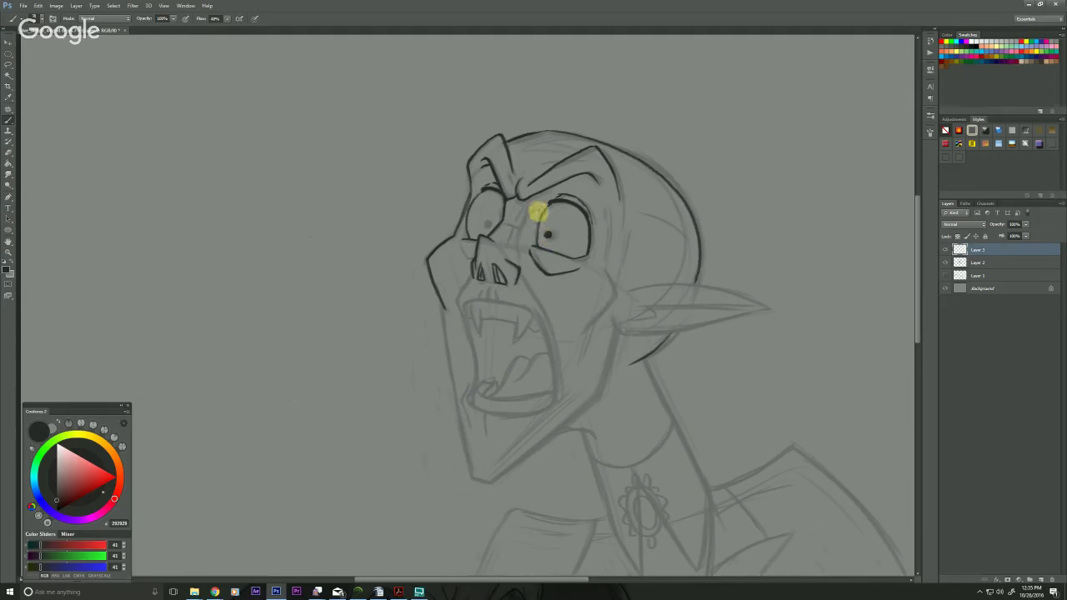
{"action": "left_click", "coordinate": [547, 235]}
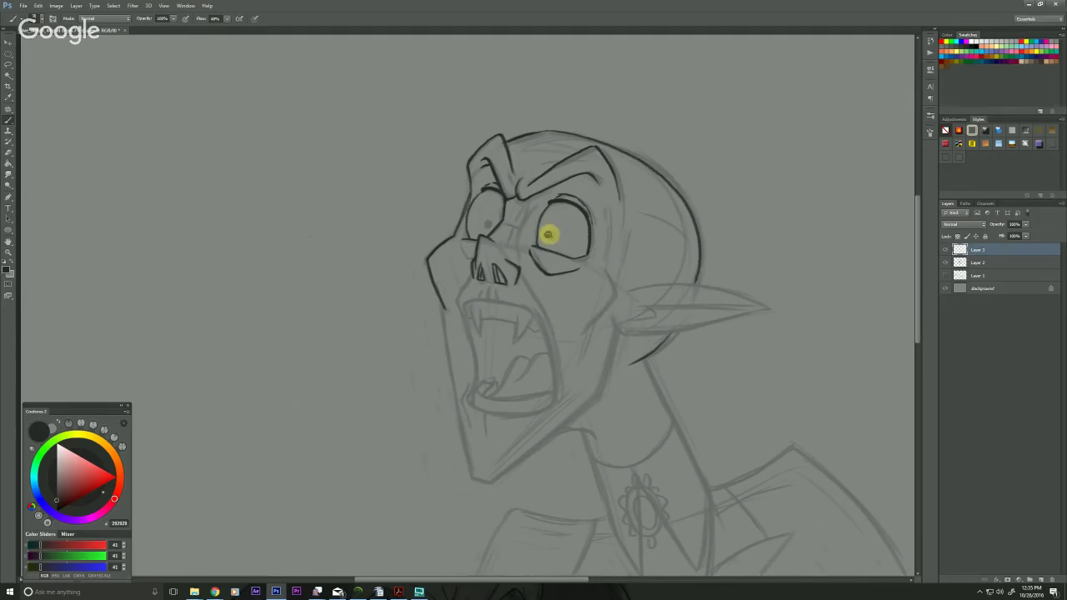
{"action": "left_click", "coordinate": [490, 222]}
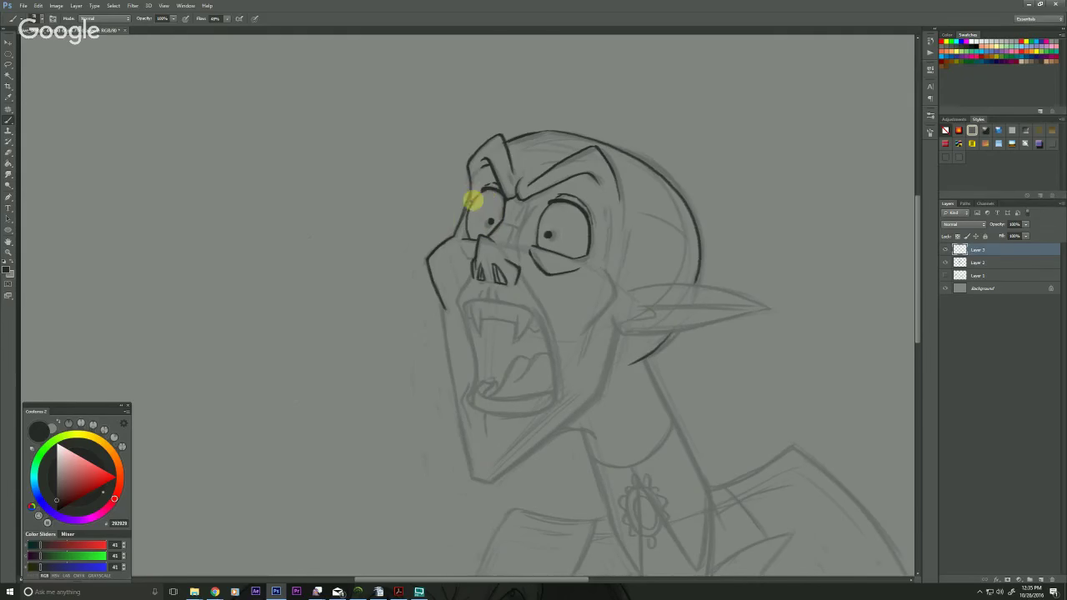
Ink the small fold beside the nose under the far eye, and outline the wide-open mouth
{"action": "left_click_drag", "start_coordinate": [298, 418], "coordinate": [269, 447]}
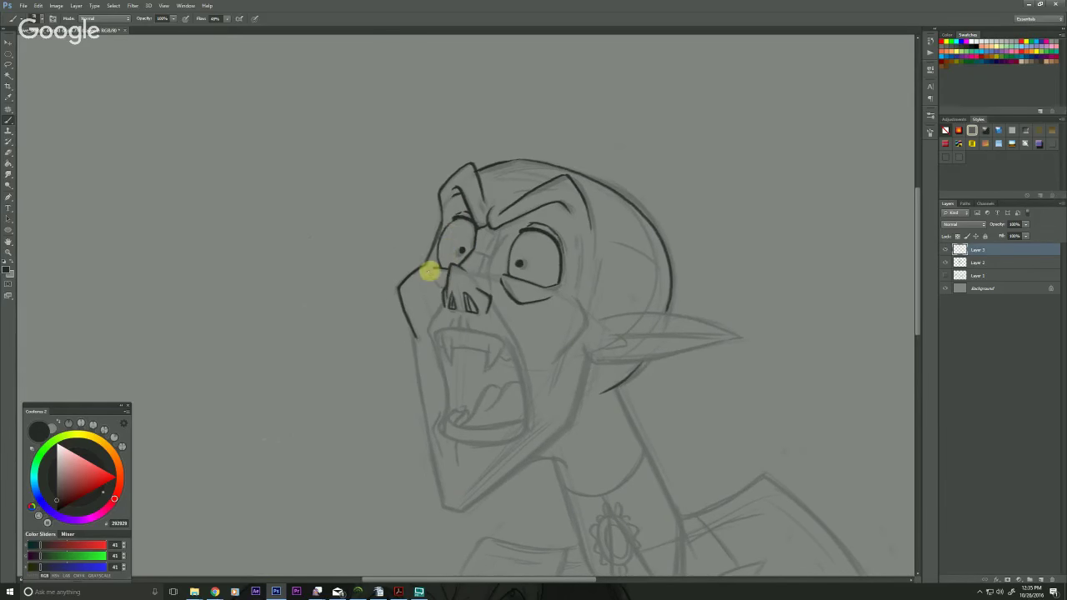
{"action": "left_click_drag", "start_coordinate": [431, 271], "coordinate": [441, 288]}
{"action": "scroll", "coordinate": [275, 448], "scroll_direction": "down", "scroll_amount": 3}
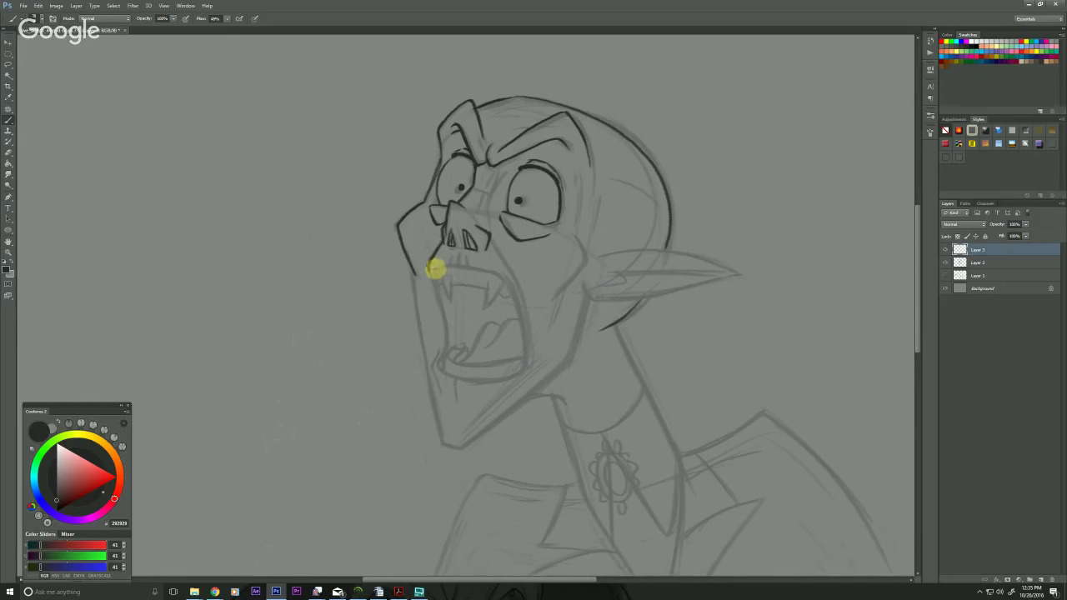
{"action": "mouse_move", "coordinate": [428, 271]}
{"action": "left_mouse_down"}
{"action": "mouse_move", "coordinate": [459, 264]}
{"action": "mouse_move", "coordinate": [492, 276]}
{"action": "mouse_move", "coordinate": [515, 322]}
{"action": "mouse_move", "coordinate": [520, 370]}
{"action": "mouse_move", "coordinate": [458, 369]}
{"action": "left_mouse_up"}
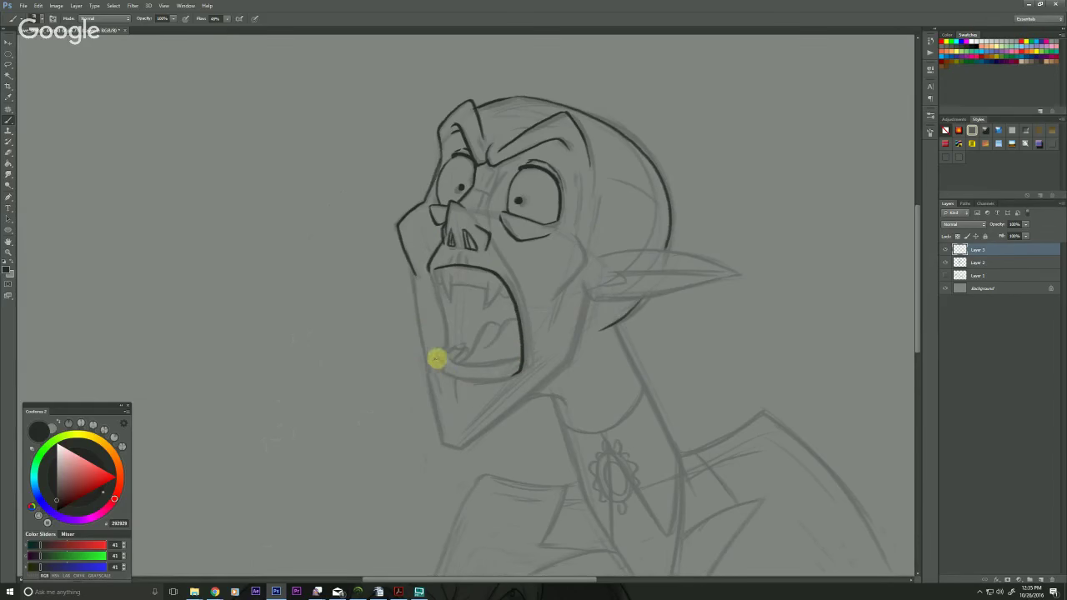
{"action": "left_click_drag", "start_coordinate": [435, 272], "coordinate": [443, 363]}
{"action": "mouse_move", "coordinate": [522, 368]}
{"action": "left_mouse_down"}
{"action": "mouse_move", "coordinate": [497, 377]}
{"action": "mouse_move", "coordinate": [437, 366]}
{"action": "left_mouse_up"}
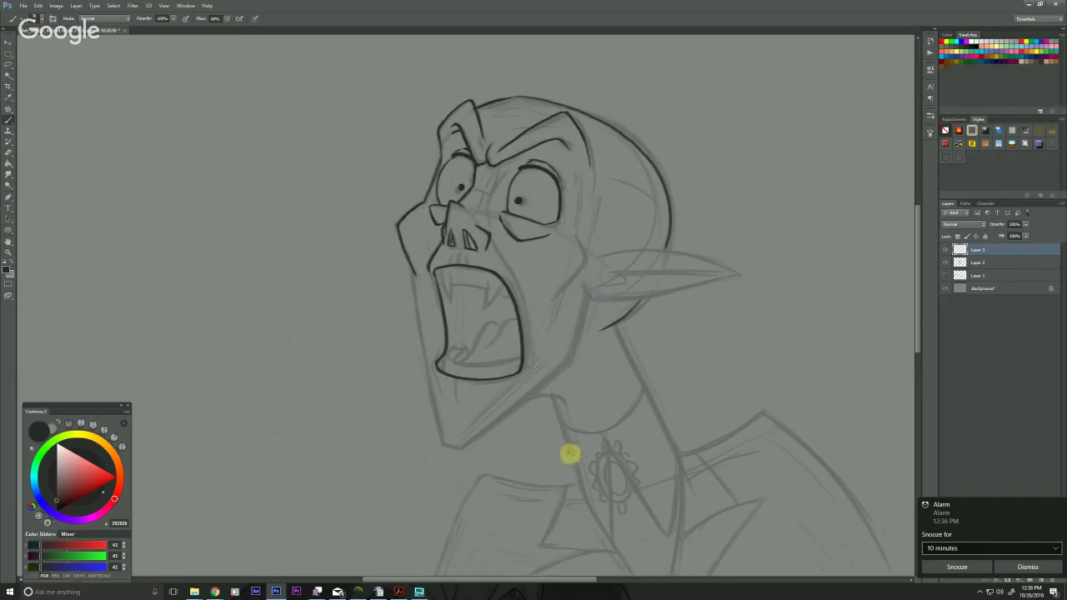
Snooze the alarm reminder and ink the angular line of the near cheekbone
{"action": "left_click_drag", "start_coordinate": [258, 474], "coordinate": [258, 488]}
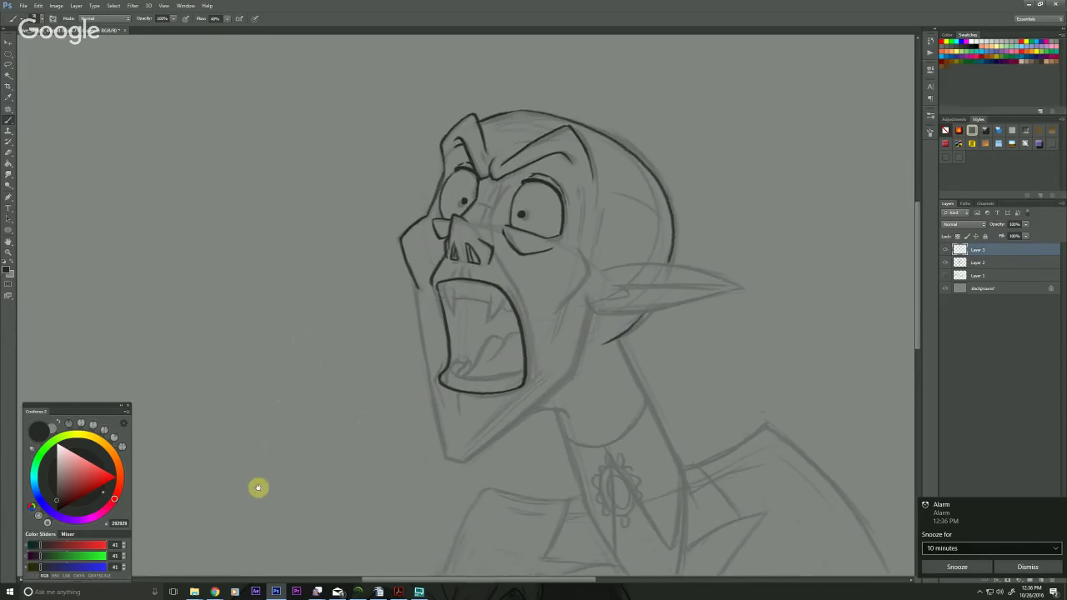
{"action": "left_click_drag", "start_coordinate": [295, 410], "coordinate": [282, 364]}
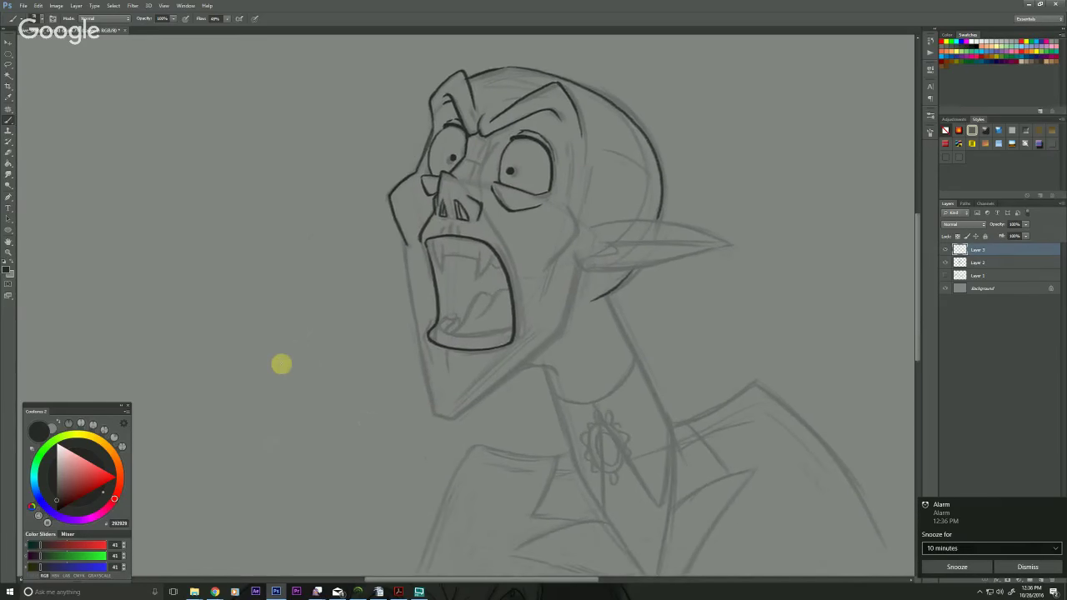
{"action": "left_click", "coordinate": [942, 567]}
{"action": "left_click_drag", "start_coordinate": [467, 389], "coordinate": [446, 423]}
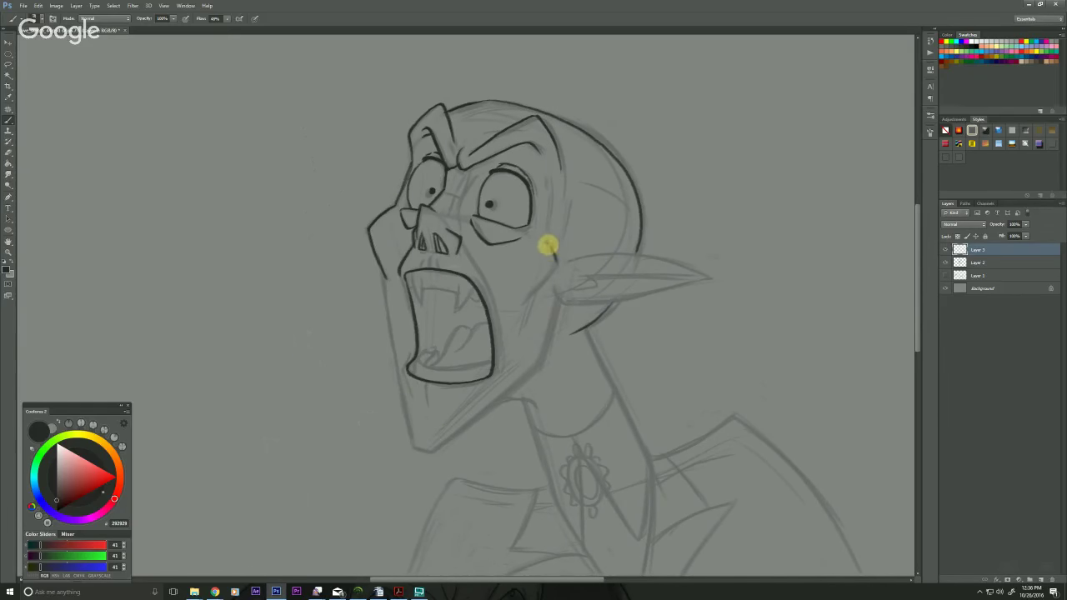
{"action": "left_click_drag", "start_coordinate": [557, 255], "coordinate": [507, 325]}
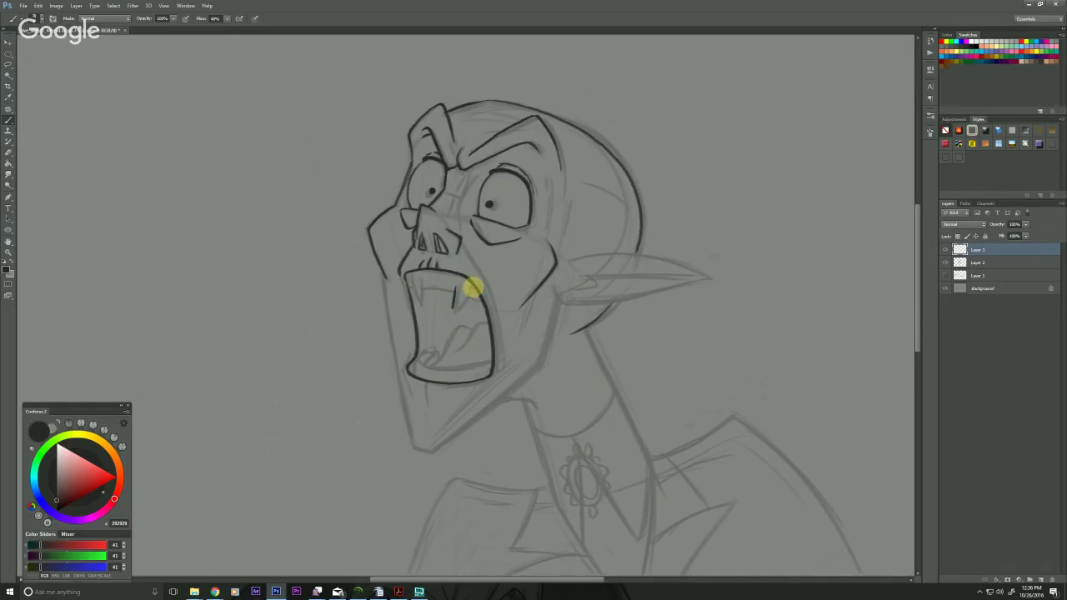
Ink the upper row of jagged teeth with the long near and far fangs inside the mouth
{"action": "left_click_drag", "start_coordinate": [472, 289], "coordinate": [454, 313]}
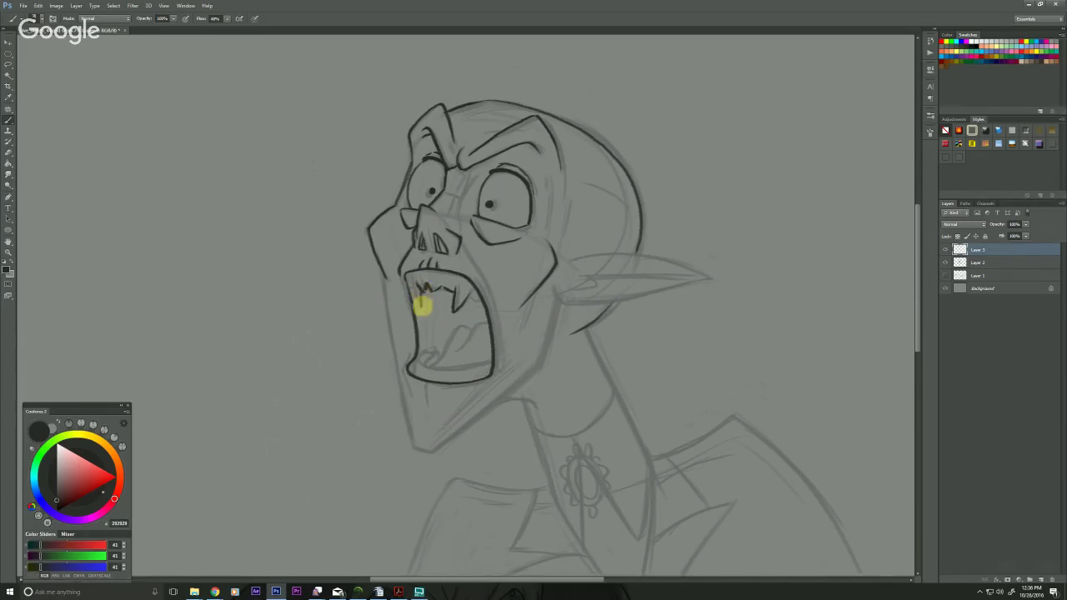
{"action": "left_click_drag", "start_coordinate": [419, 290], "coordinate": [422, 305]}
{"action": "mouse_move", "coordinate": [411, 273]}
{"action": "left_mouse_down"}
{"action": "mouse_move", "coordinate": [417, 302]}
{"action": "mouse_move", "coordinate": [410, 288]}
{"action": "left_mouse_up"}
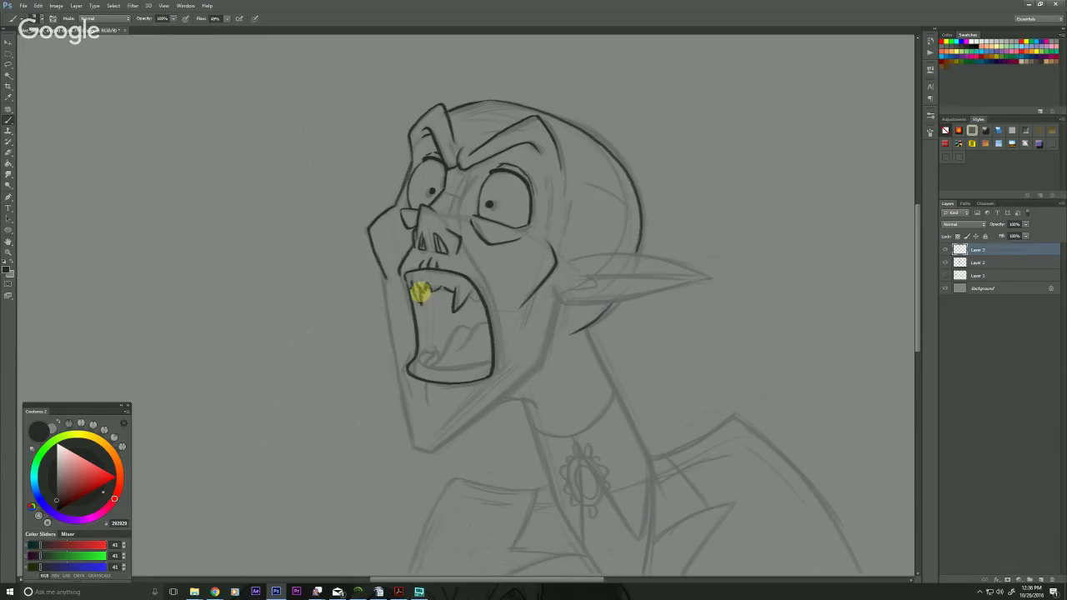
{"action": "mouse_move", "coordinate": [420, 291]}
{"action": "left_mouse_down"}
{"action": "mouse_move", "coordinate": [423, 305]}
{"action": "mouse_move", "coordinate": [440, 289]}
{"action": "mouse_move", "coordinate": [475, 300]}
{"action": "mouse_move", "coordinate": [473, 290]}
{"action": "left_mouse_up"}
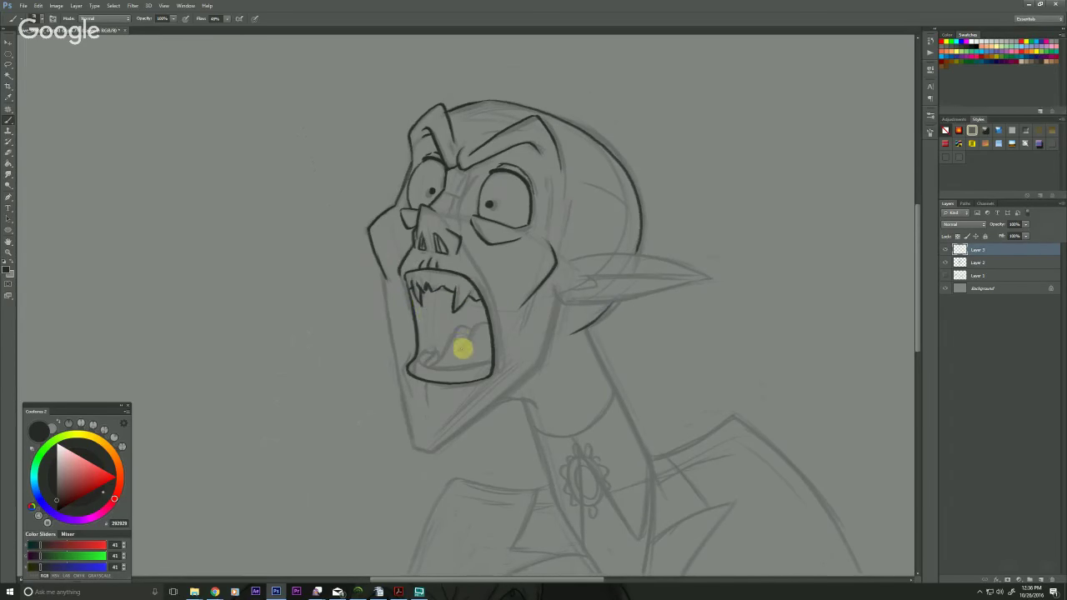
Ink the tongue and lower teeth, adding the vertical creases below the lower lip and at the far mouth corner
{"action": "left_click_drag", "start_coordinate": [455, 353], "coordinate": [478, 322]}
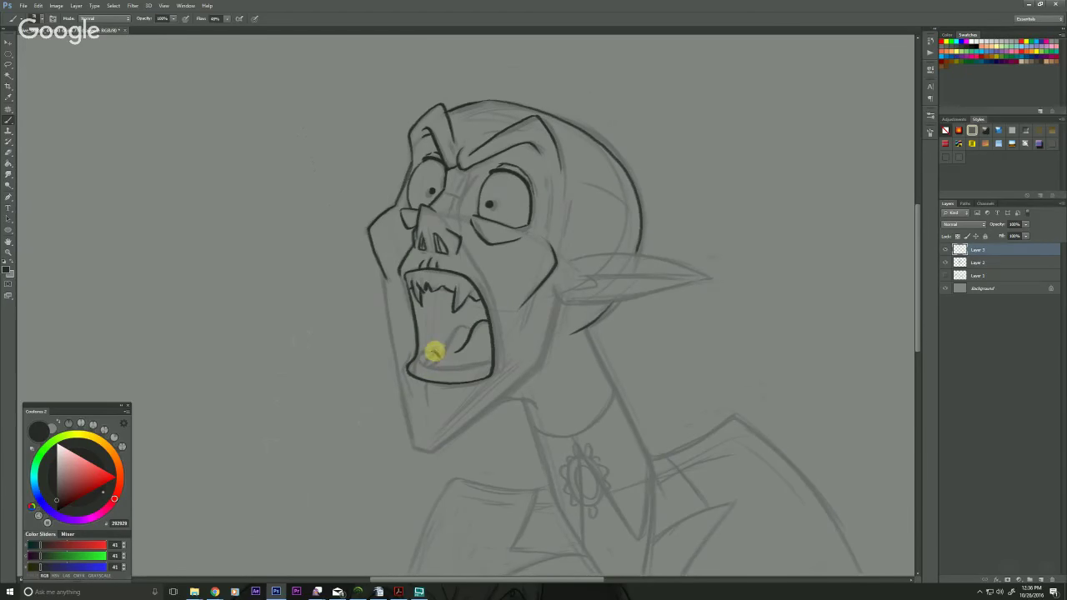
{"action": "mouse_move", "coordinate": [431, 354]}
{"action": "left_mouse_down"}
{"action": "mouse_move", "coordinate": [423, 362]}
{"action": "mouse_move", "coordinate": [443, 369]}
{"action": "mouse_move", "coordinate": [467, 358]}
{"action": "mouse_move", "coordinate": [472, 370]}
{"action": "left_mouse_up"}
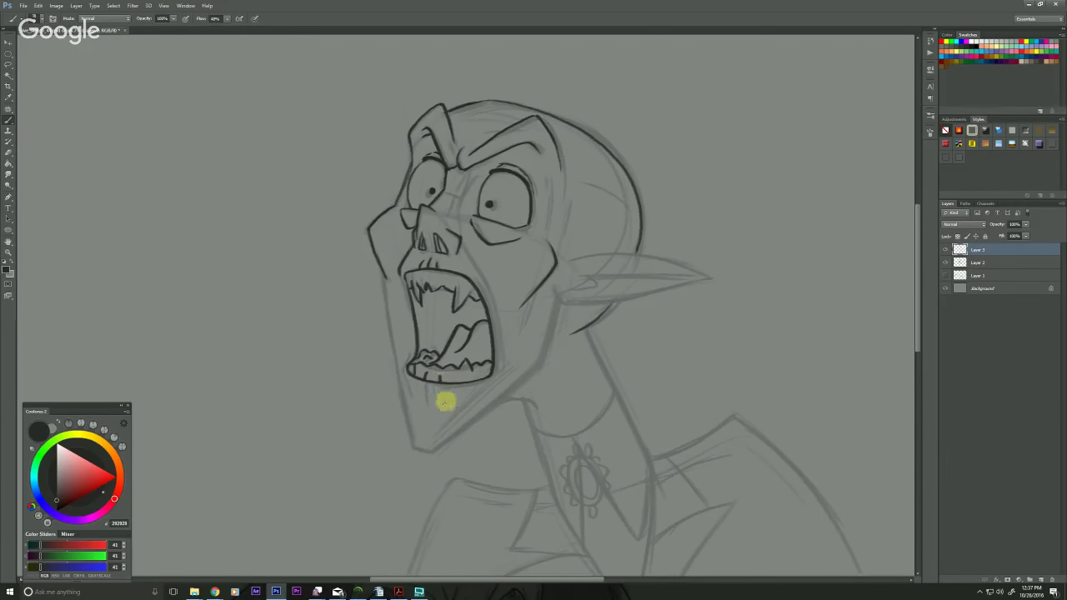
{"action": "left_click_drag", "start_coordinate": [426, 377], "coordinate": [422, 407]}
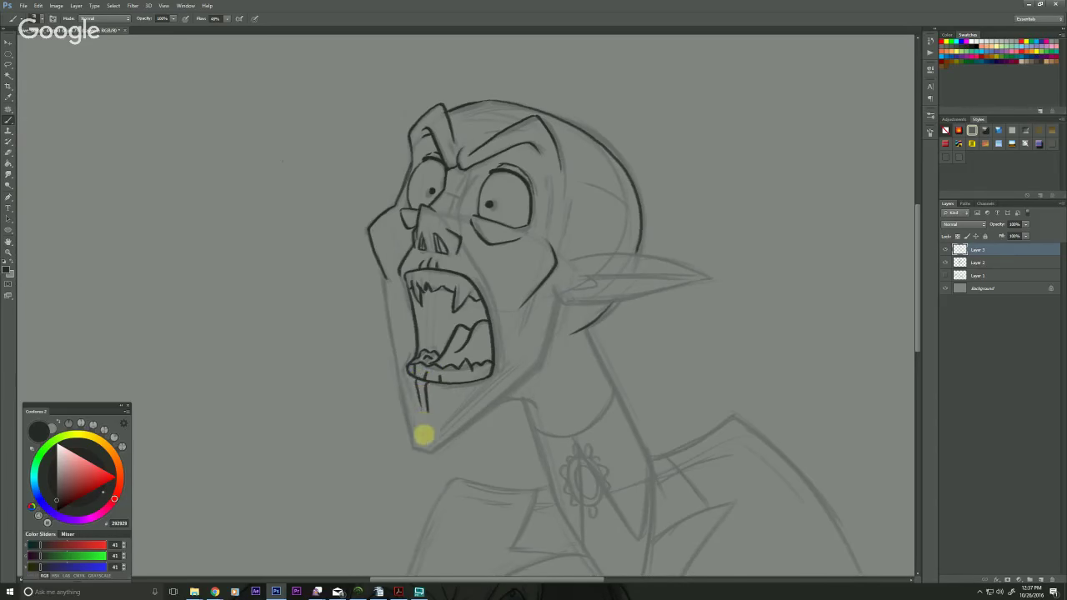
{"action": "left_click_drag", "start_coordinate": [402, 365], "coordinate": [412, 406]}
Ink the jaw outline from the far cheek down to the pointed chin and back up to the base of the ear
{"action": "left_click_drag", "start_coordinate": [329, 495], "coordinate": [322, 544]}
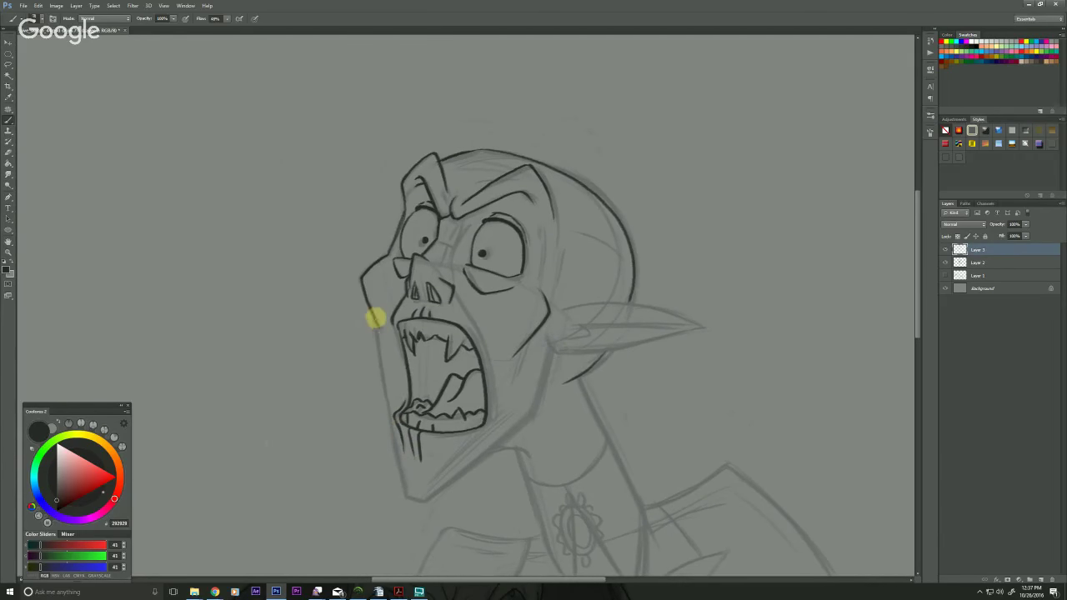
{"action": "left_click_drag", "start_coordinate": [375, 315], "coordinate": [381, 372]}
{"action": "left_click_drag", "start_coordinate": [374, 322], "coordinate": [383, 376]}
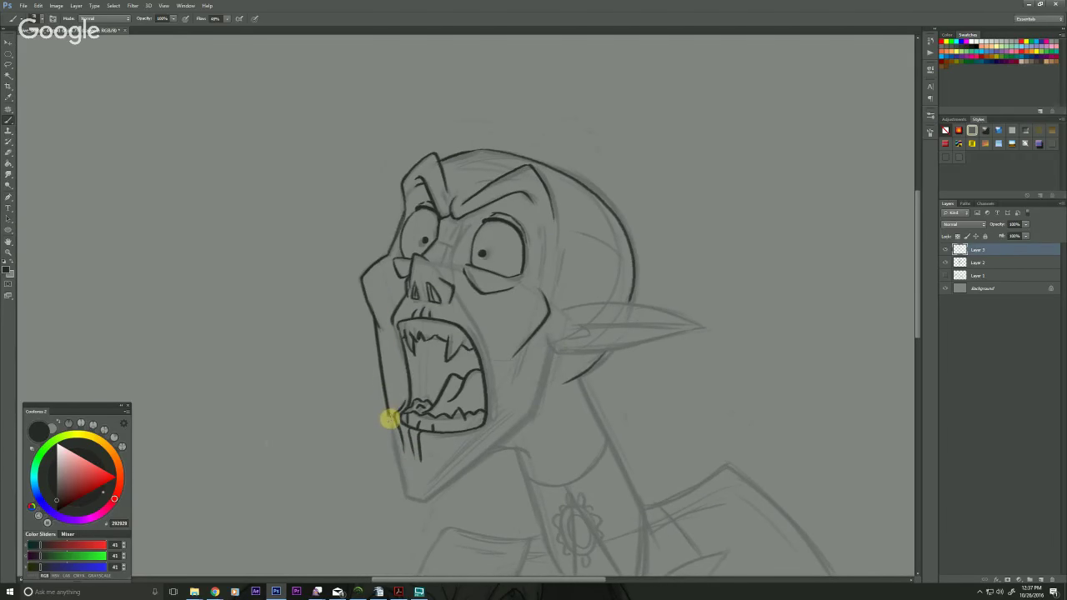
{"action": "key", "text": "ctrl+z"}
{"action": "left_click_drag", "start_coordinate": [373, 315], "coordinate": [409, 495]}
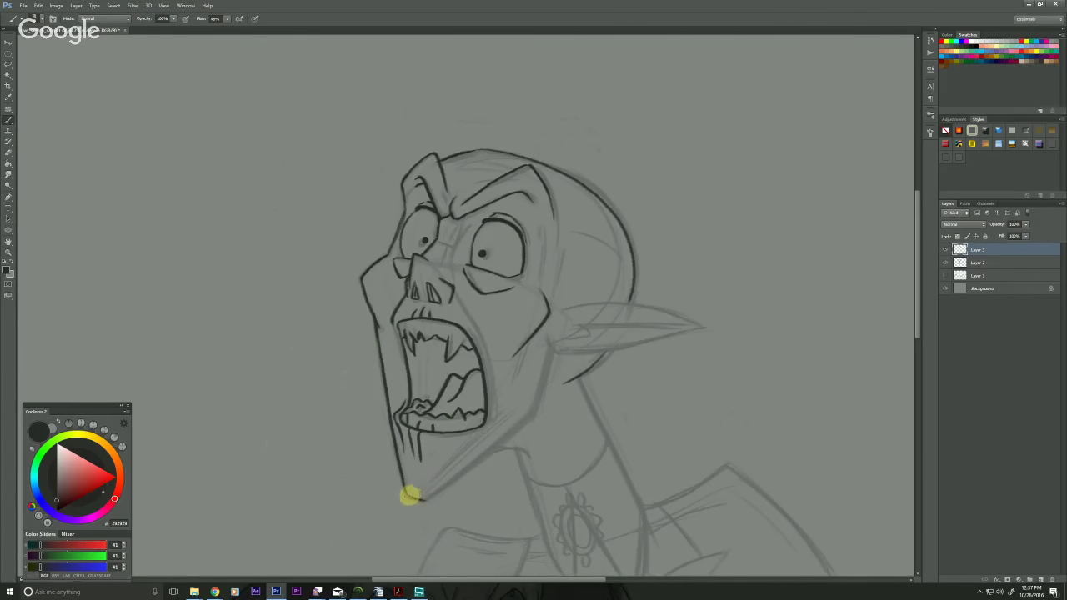
{"action": "mouse_move", "coordinate": [550, 351]}
{"action": "left_mouse_down"}
{"action": "mouse_move", "coordinate": [522, 428]}
{"action": "mouse_move", "coordinate": [533, 407]}
{"action": "mouse_move", "coordinate": [434, 494]}
{"action": "left_mouse_up"}
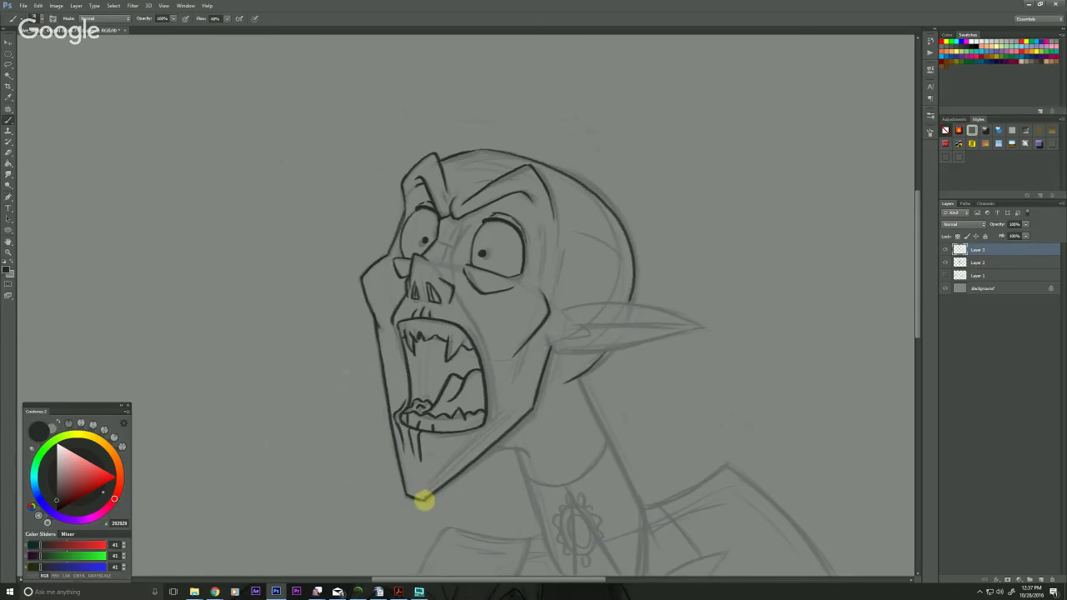
{"action": "left_click_drag", "start_coordinate": [424, 500], "coordinate": [410, 495]}
Ink the cheek crease running from the near nose wing down to the side of the mouth
{"action": "left_click_drag", "start_coordinate": [228, 408], "coordinate": [204, 405]}
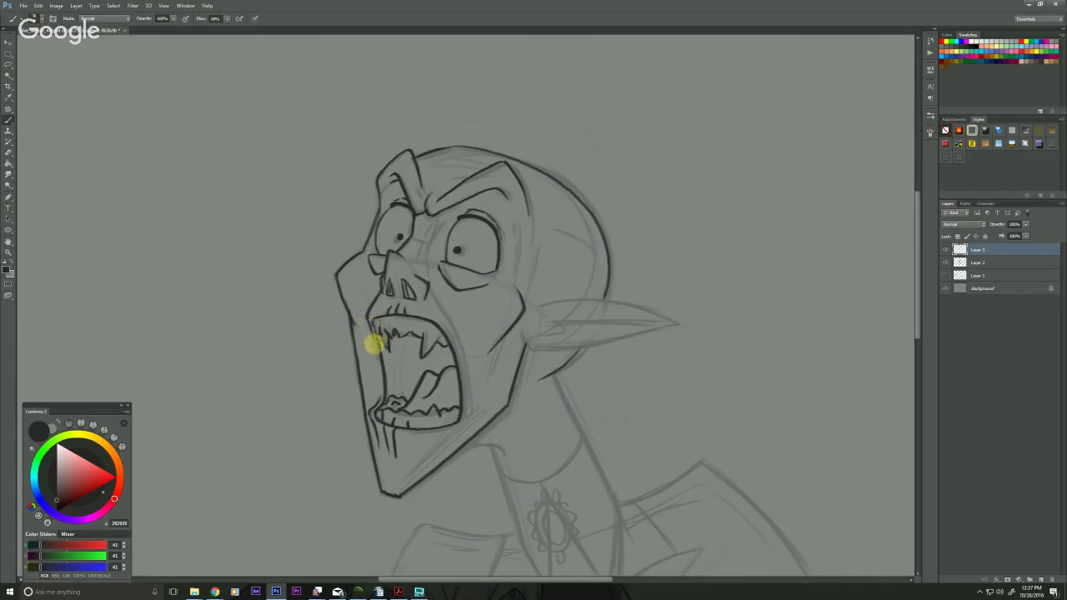
{"action": "left_click_drag", "start_coordinate": [433, 285], "coordinate": [461, 350]}
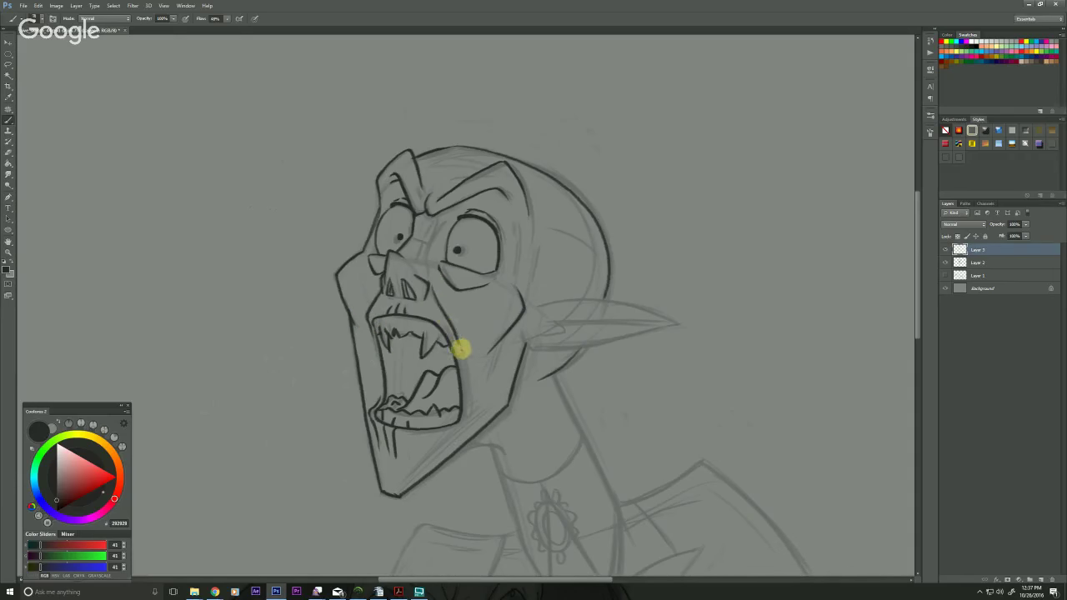
{"action": "left_click_drag", "start_coordinate": [264, 446], "coordinate": [327, 593]}
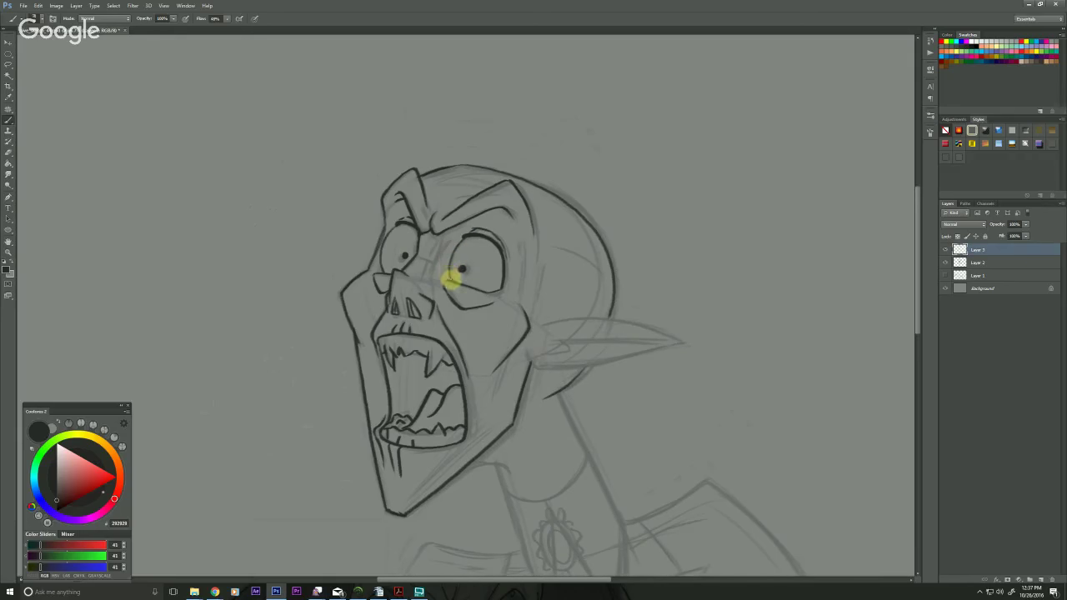
Ink the long pointed ear's upper and lower edges with its inner fold lines
{"action": "left_click_drag", "start_coordinate": [297, 317], "coordinate": [283, 357]}
{"action": "mouse_move", "coordinate": [526, 370]}
{"action": "left_mouse_down"}
{"action": "mouse_move", "coordinate": [595, 358]}
{"action": "mouse_move", "coordinate": [661, 374]}
{"action": "left_mouse_up"}
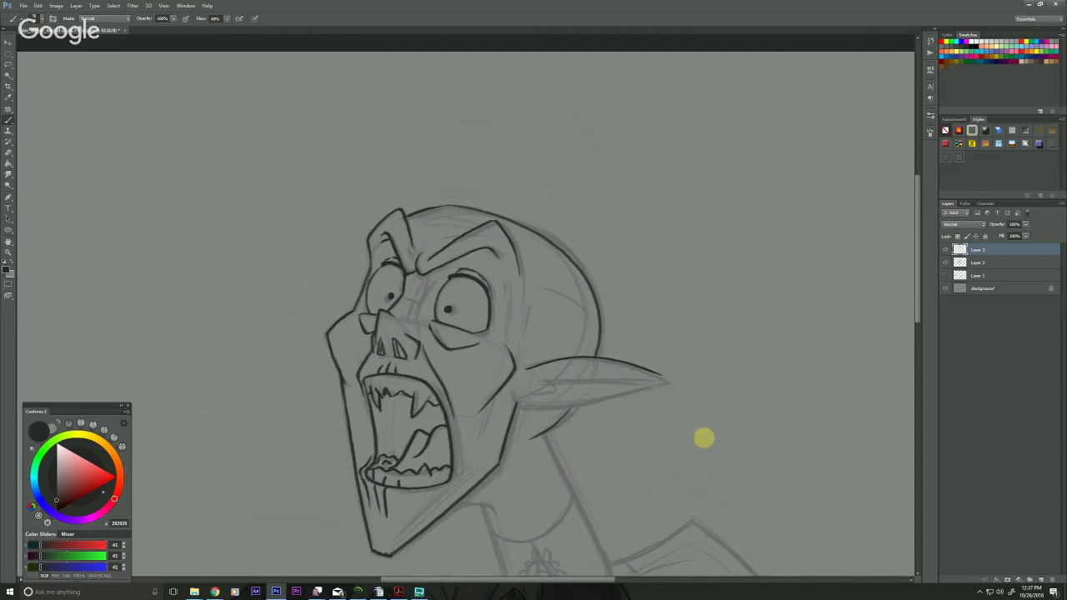
{"action": "left_click_drag", "start_coordinate": [522, 407], "coordinate": [675, 382]}
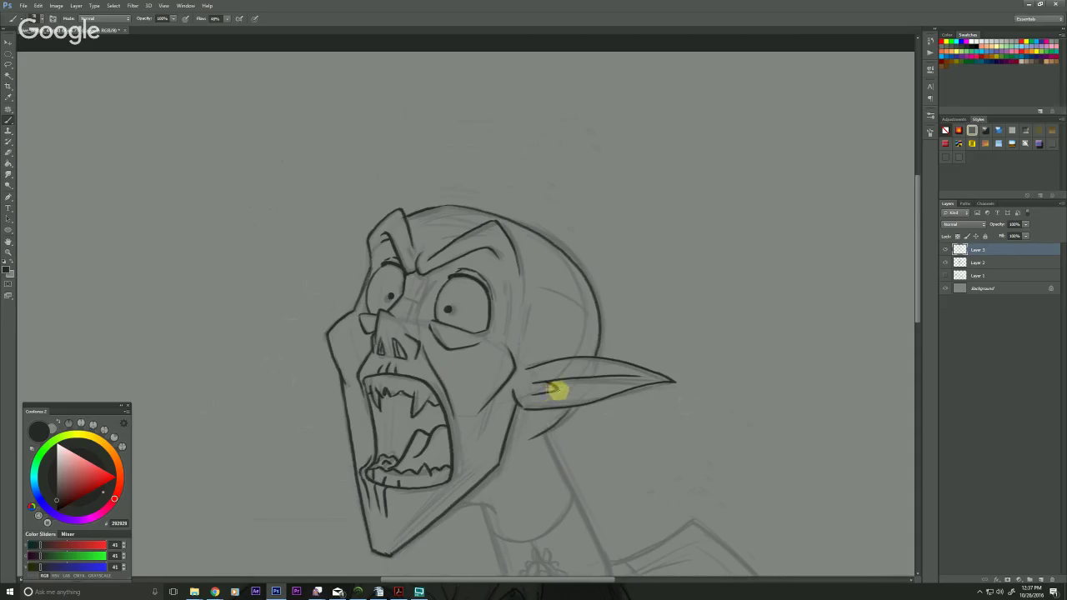
Hide the sketch on Layer 2 to examine the inked head on its own, and show the sketch again
{"action": "left_click_drag", "start_coordinate": [216, 548], "coordinate": [241, 412]}
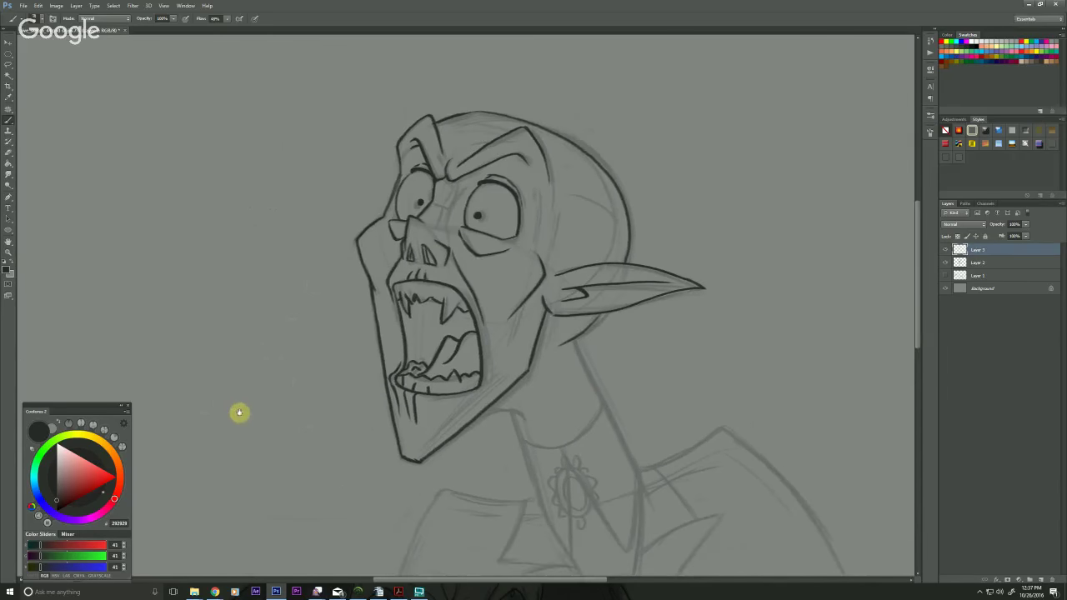
{"action": "left_click", "coordinate": [944, 260]}
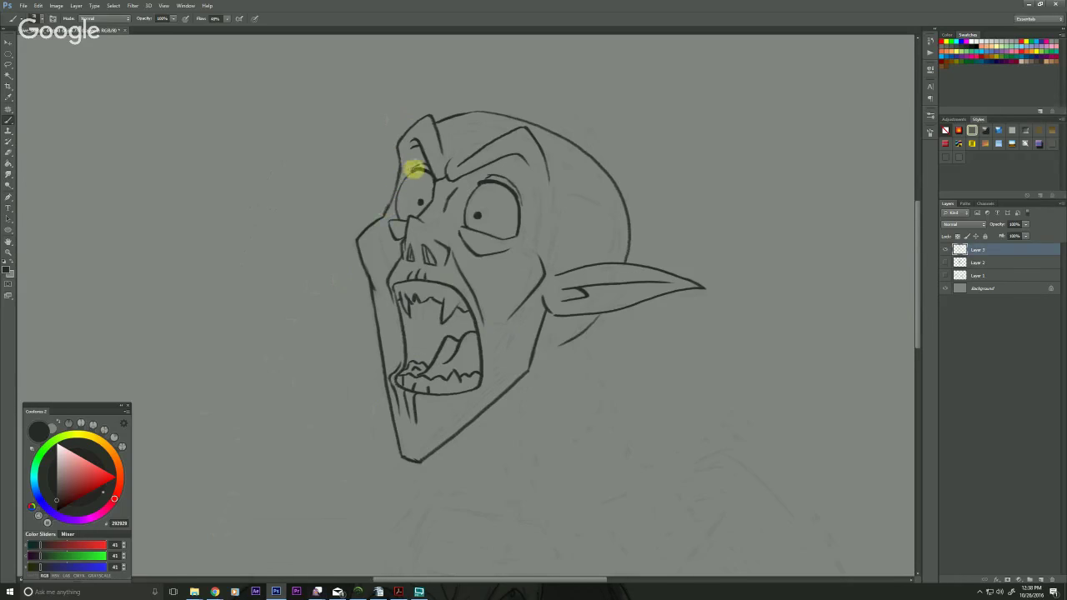
{"action": "left_click_drag", "start_coordinate": [344, 226], "coordinate": [316, 270]}
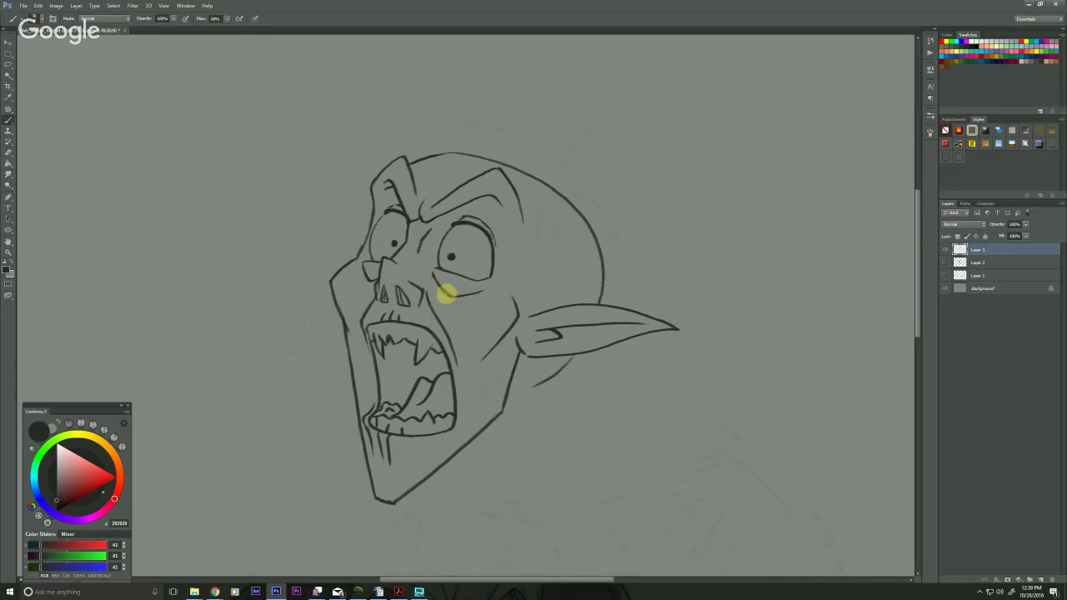
{"action": "left_click_drag", "start_coordinate": [448, 292], "coordinate": [450, 333]}
{"action": "left_click_drag", "start_coordinate": [512, 234], "coordinate": [441, 350]}
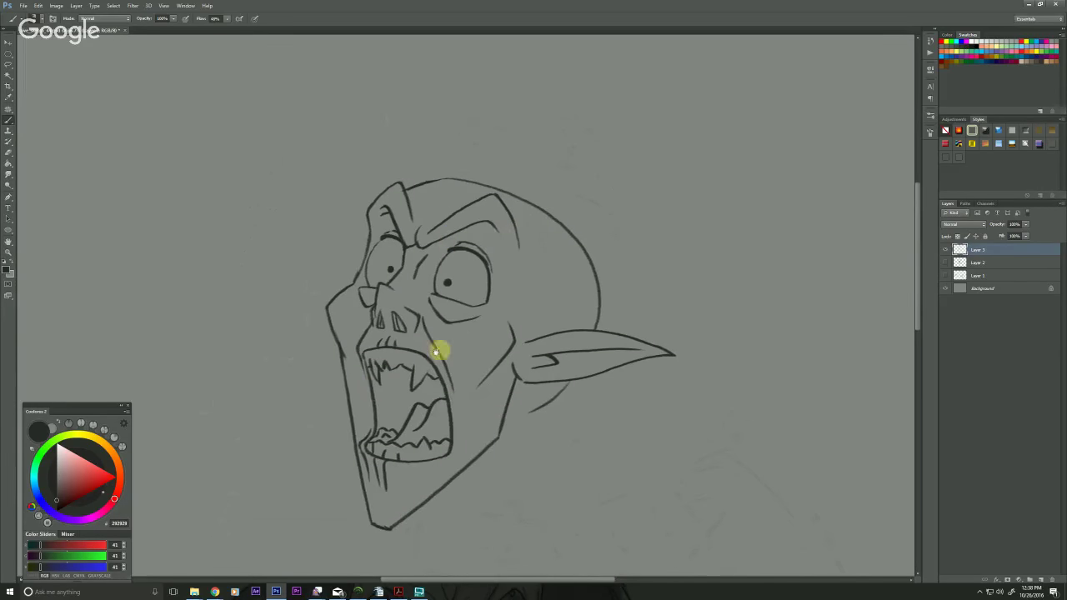
{"action": "left_click_drag", "start_coordinate": [309, 484], "coordinate": [329, 367]}
{"action": "left_click", "coordinate": [947, 262]}
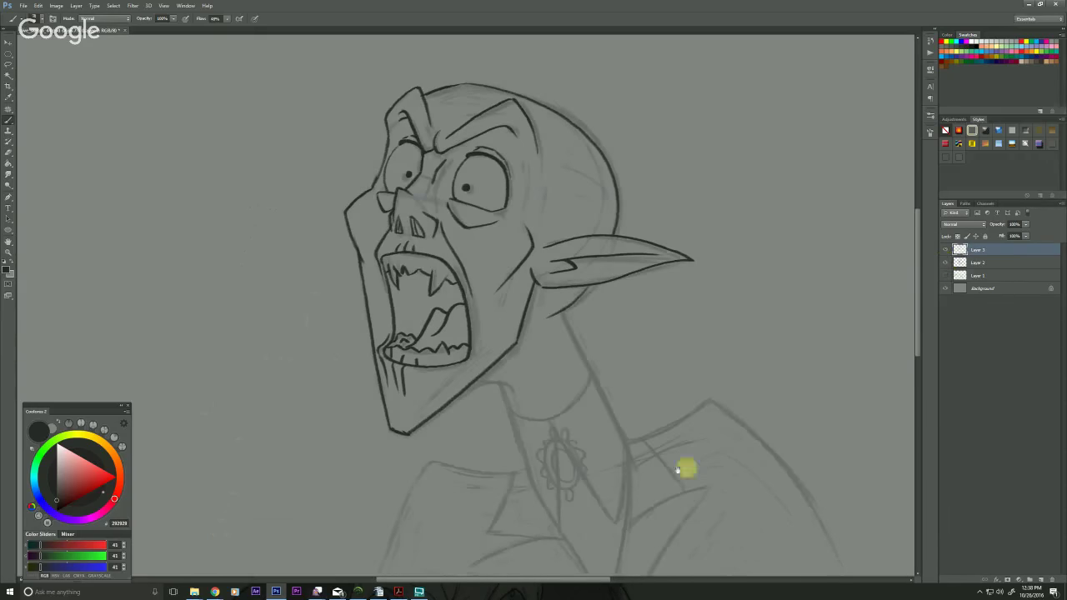
Ink the back and front lines of the neck, bringing them together at the V of the collar and continuing below it
{"action": "left_click_drag", "start_coordinate": [347, 453], "coordinate": [350, 432]}
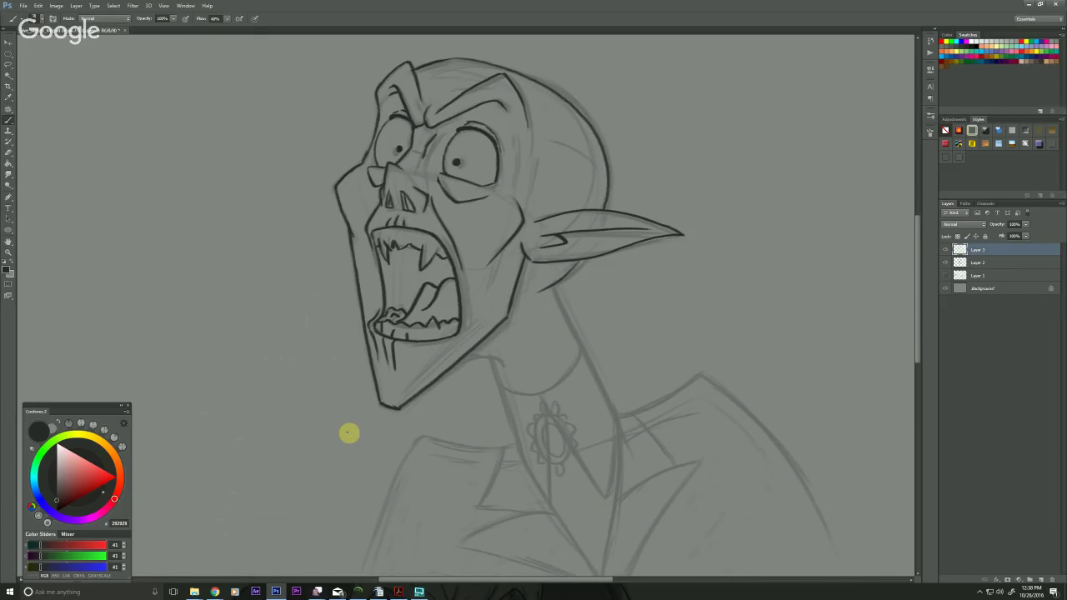
{"action": "left_click_drag", "start_coordinate": [388, 400], "coordinate": [419, 384]}
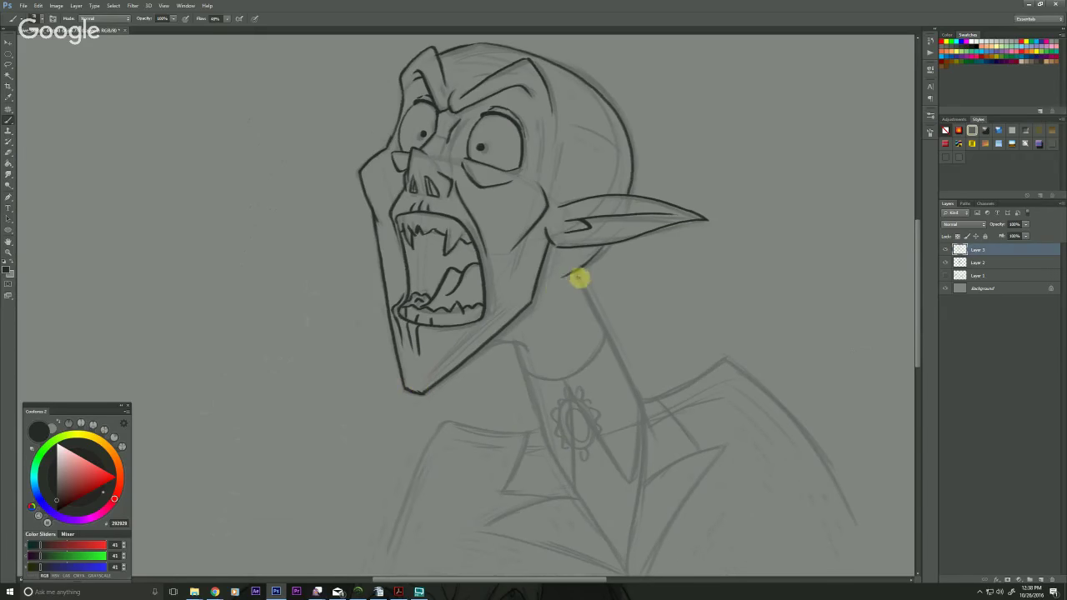
{"action": "left_click_drag", "start_coordinate": [422, 322], "coordinate": [424, 295]}
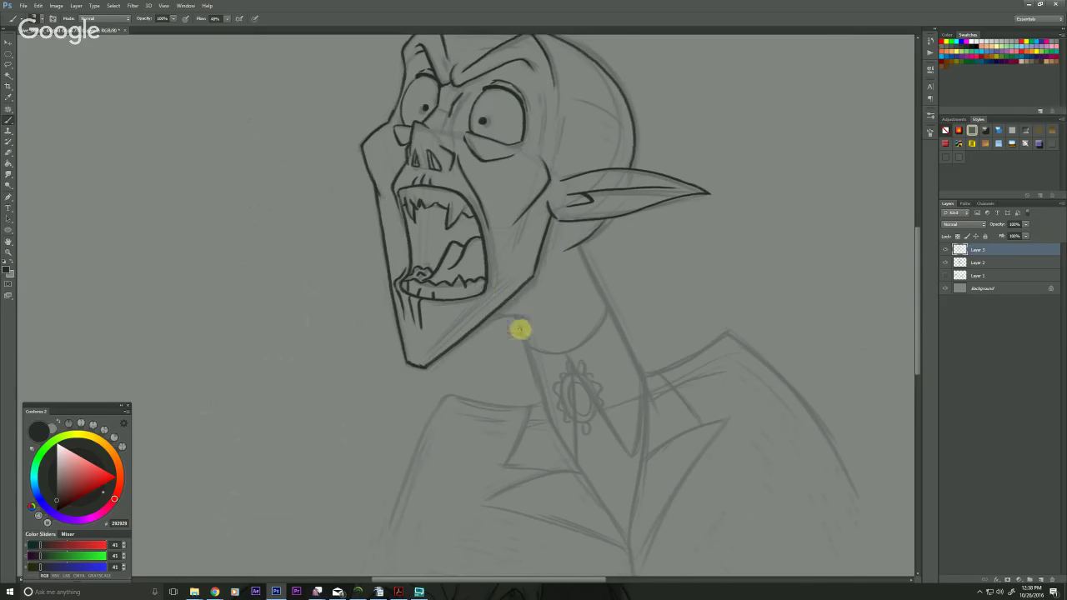
{"action": "left_click_drag", "start_coordinate": [502, 269], "coordinate": [488, 228]}
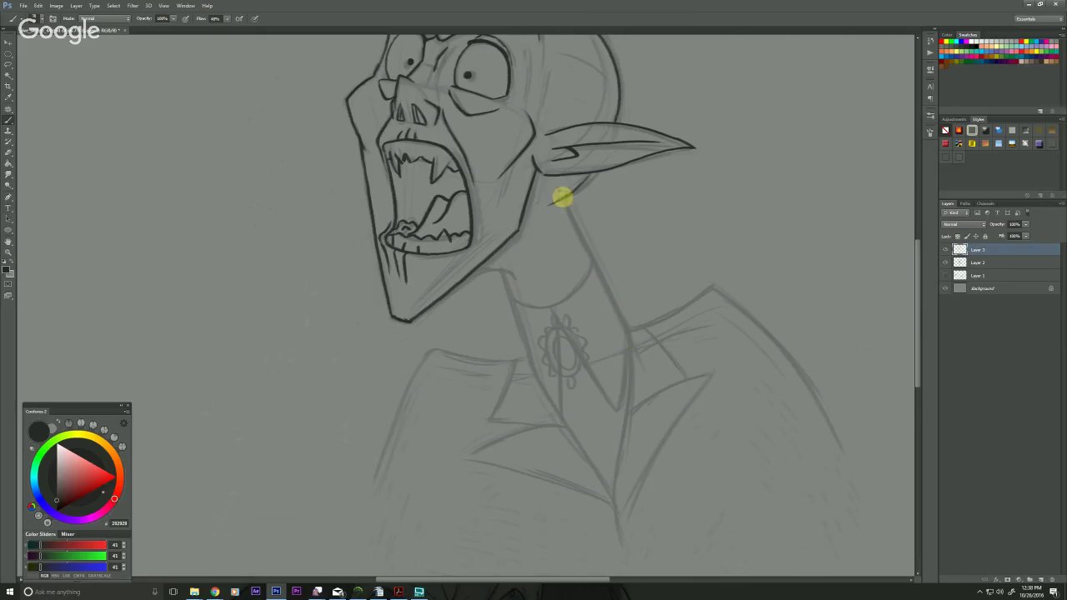
{"action": "left_click_drag", "start_coordinate": [561, 192], "coordinate": [628, 333]}
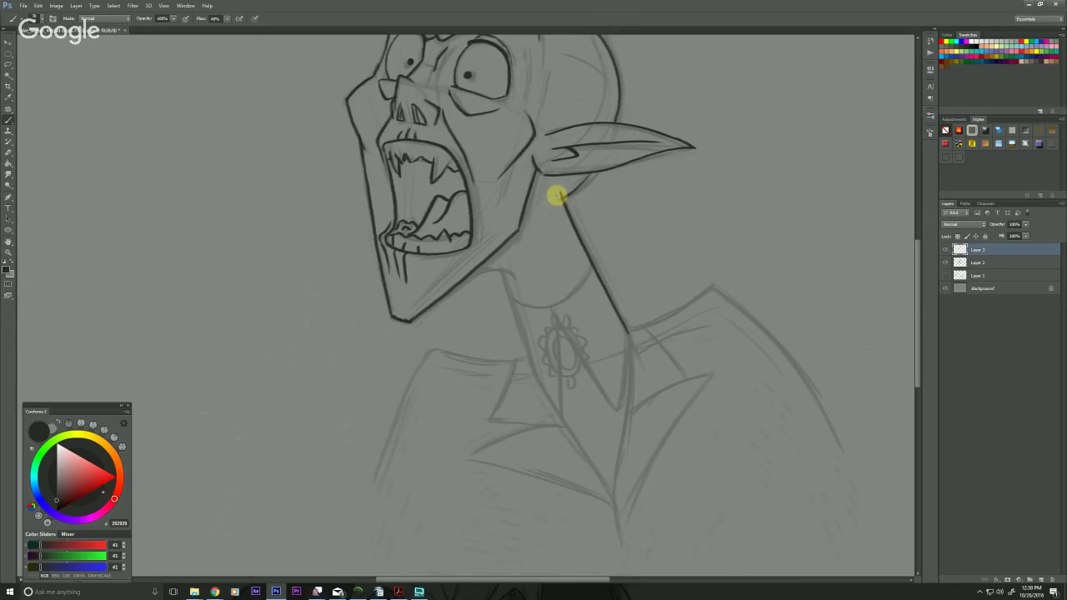
{"action": "mouse_move", "coordinate": [627, 331]}
{"action": "left_mouse_down"}
{"action": "mouse_move", "coordinate": [632, 365]}
{"action": "mouse_move", "coordinate": [608, 506]}
{"action": "mouse_move", "coordinate": [612, 490]}
{"action": "mouse_move", "coordinate": [626, 570]}
{"action": "left_mouse_up"}
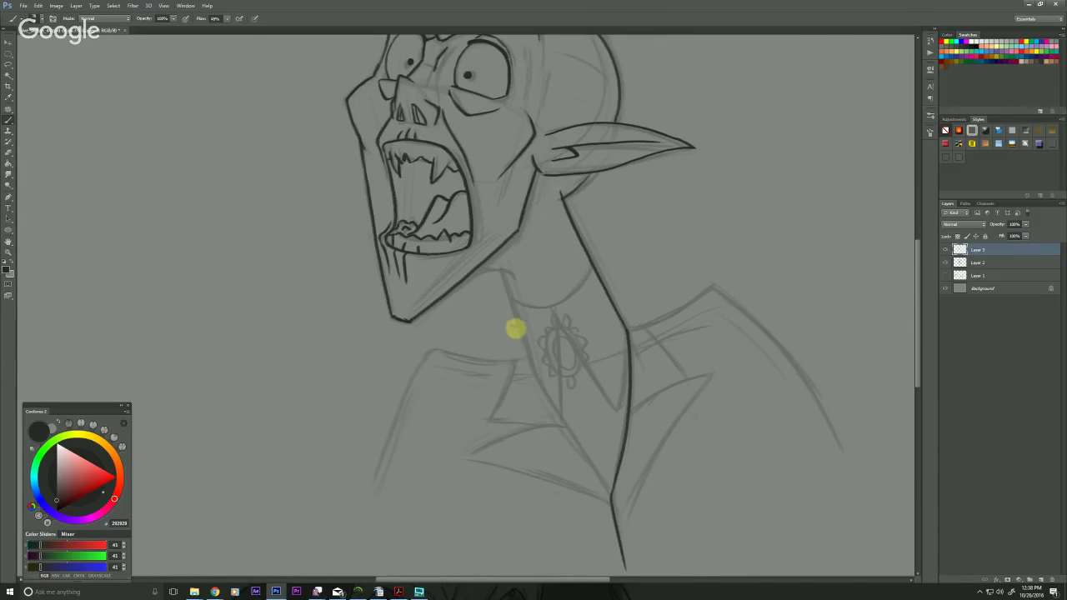
{"action": "mouse_move", "coordinate": [515, 277]}
{"action": "left_mouse_down"}
{"action": "mouse_move", "coordinate": [474, 272]}
{"action": "mouse_move", "coordinate": [510, 297]}
{"action": "mouse_move", "coordinate": [541, 382]}
{"action": "mouse_move", "coordinate": [606, 484]}
{"action": "left_mouse_up"}
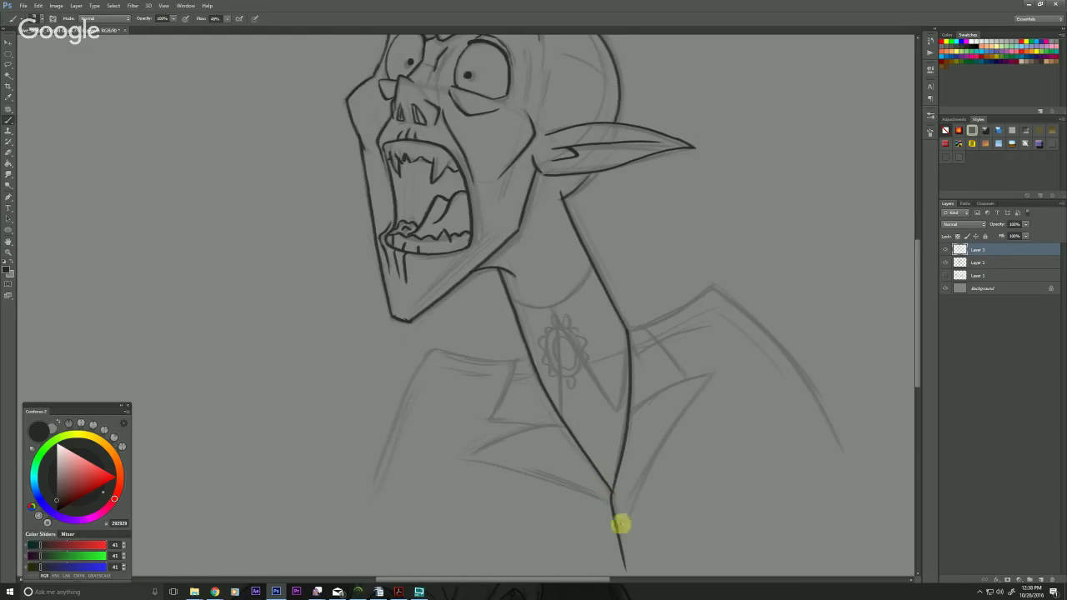
Ink the jacket's shoulder lines on both sides of the neck, following the sketch out to the arms
{"action": "left_click_drag", "start_coordinate": [356, 361], "coordinate": [311, 356]}
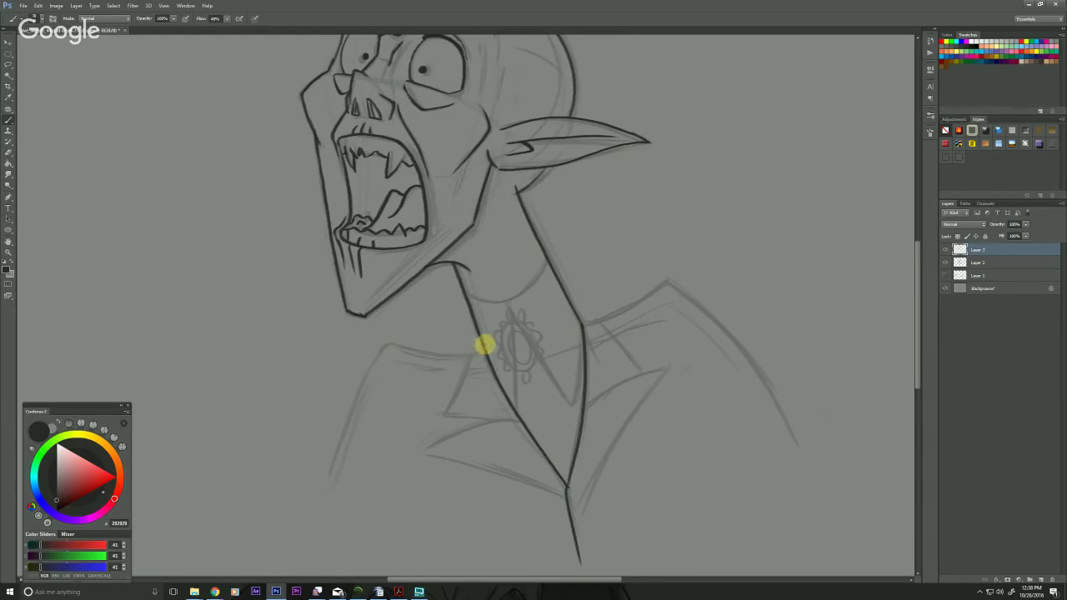
{"action": "mouse_move", "coordinate": [484, 349]}
{"action": "left_mouse_down"}
{"action": "mouse_move", "coordinate": [377, 345]}
{"action": "mouse_move", "coordinate": [389, 342]}
{"action": "mouse_move", "coordinate": [327, 518]}
{"action": "left_mouse_up"}
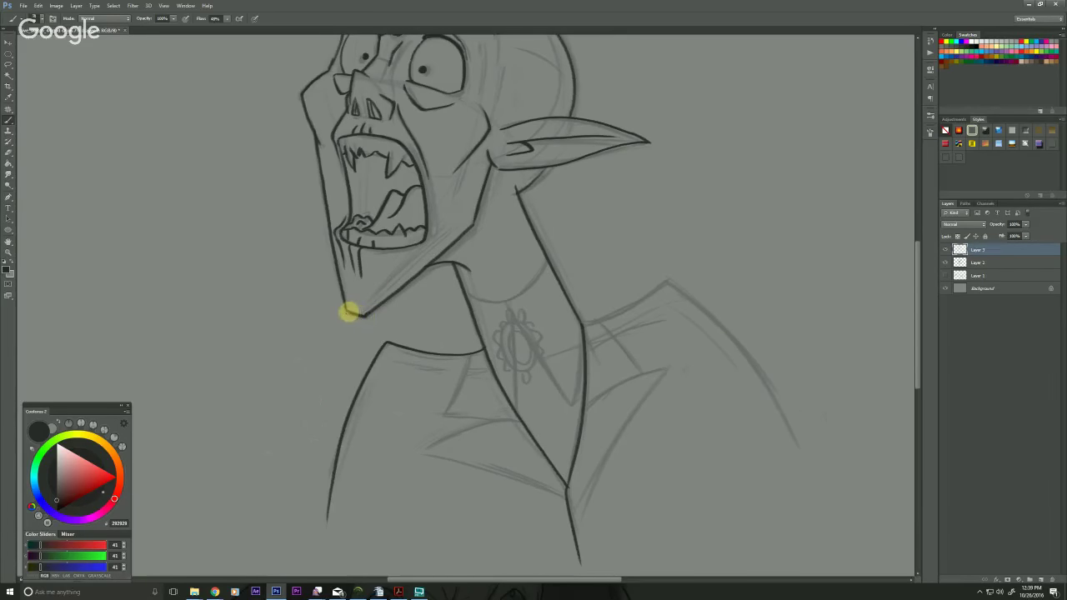
{"action": "left_click_drag", "start_coordinate": [308, 328], "coordinate": [267, 317]}
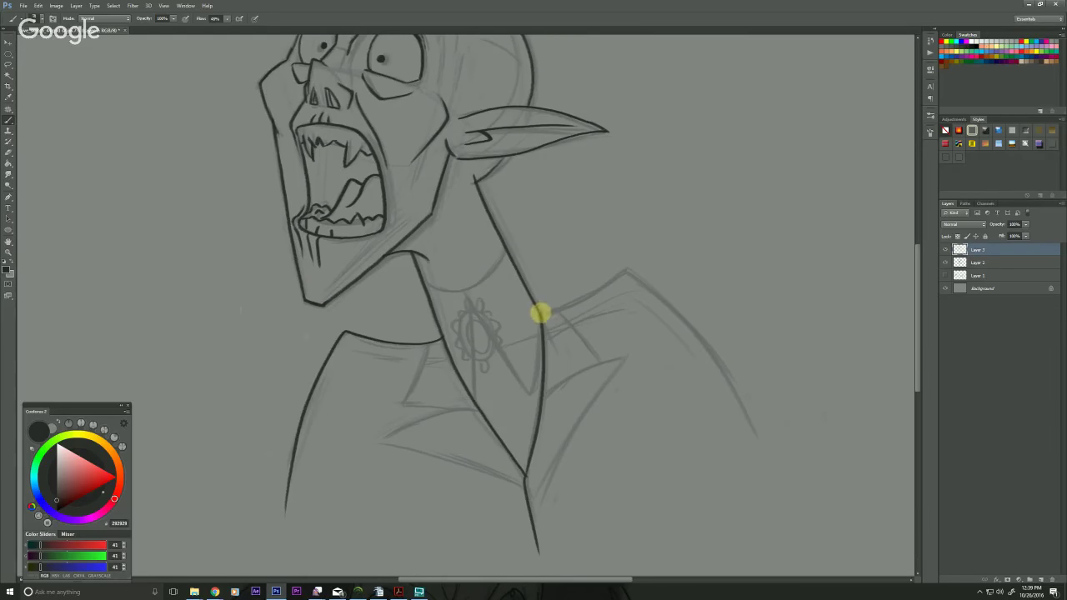
{"action": "mouse_move", "coordinate": [540, 312]}
{"action": "left_mouse_down"}
{"action": "mouse_move", "coordinate": [622, 268]}
{"action": "mouse_move", "coordinate": [759, 434]}
{"action": "left_mouse_up"}
Ink both pointed lapels down to the V of the jacket and the notched collar flaps above them
{"action": "scroll", "coordinate": [281, 438], "scroll_direction": "down", "scroll_amount": 1}
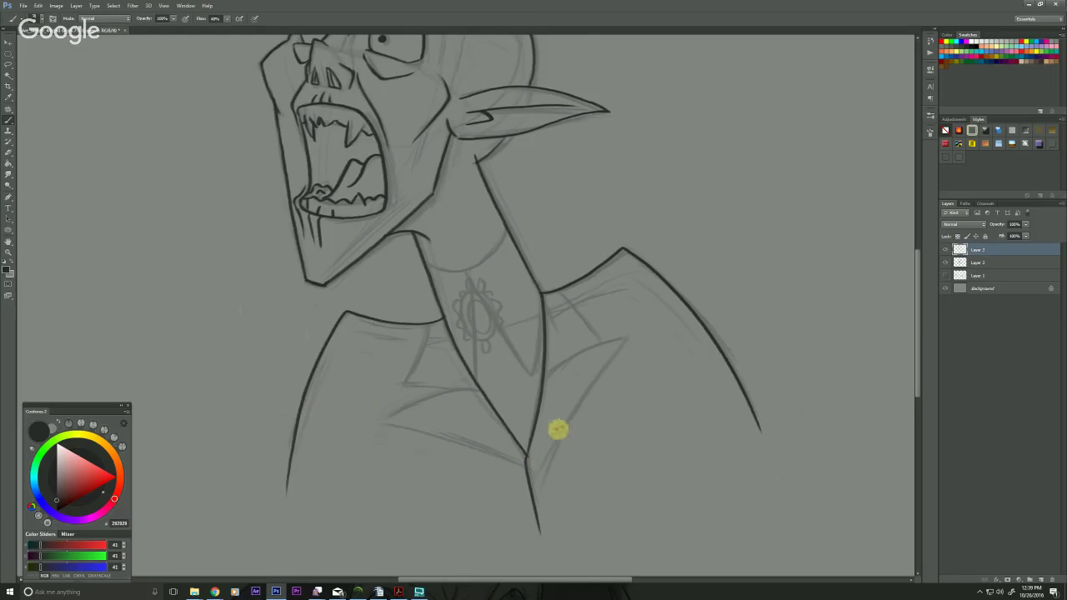
{"action": "mouse_move", "coordinate": [547, 377]}
{"action": "left_mouse_down"}
{"action": "mouse_move", "coordinate": [636, 339]}
{"action": "mouse_move", "coordinate": [589, 389]}
{"action": "mouse_move", "coordinate": [544, 477]}
{"action": "mouse_move", "coordinate": [539, 517]}
{"action": "left_mouse_up"}
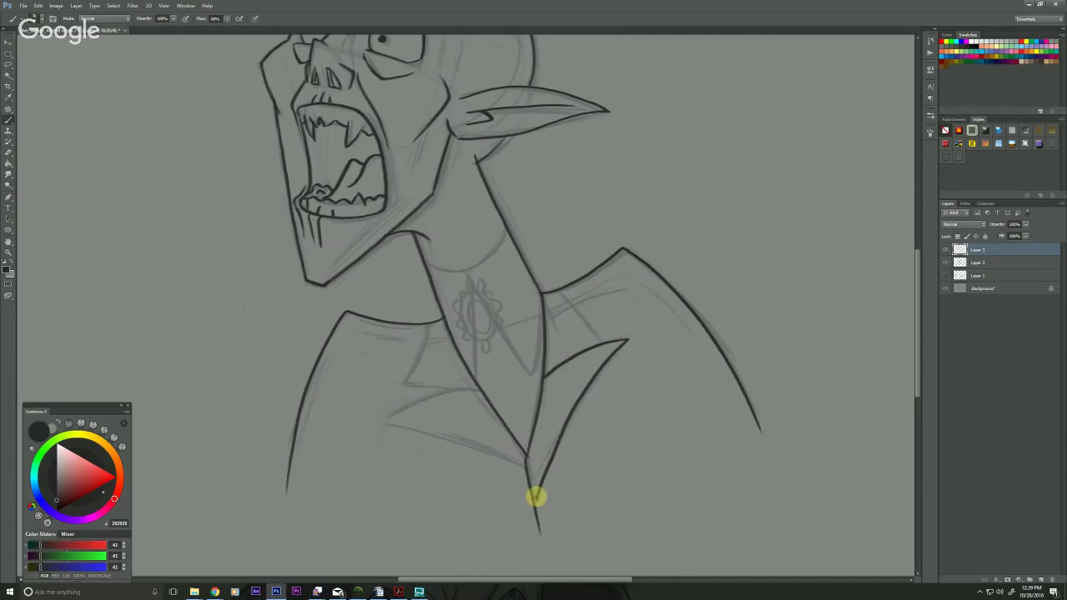
{"action": "mouse_move", "coordinate": [481, 391]}
{"action": "left_mouse_down"}
{"action": "mouse_move", "coordinate": [419, 403]}
{"action": "mouse_move", "coordinate": [373, 427]}
{"action": "mouse_move", "coordinate": [529, 474]}
{"action": "left_mouse_up"}
{"action": "mouse_move", "coordinate": [428, 324]}
{"action": "left_mouse_down"}
{"action": "mouse_move", "coordinate": [405, 387]}
{"action": "mouse_move", "coordinate": [478, 389]}
{"action": "left_mouse_up"}
{"action": "mouse_move", "coordinate": [559, 290]}
{"action": "left_mouse_down"}
{"action": "mouse_move", "coordinate": [612, 330]}
{"action": "mouse_move", "coordinate": [570, 360]}
{"action": "left_mouse_up"}
Ink the curved lower edges of the bust sweeping outward beneath the near and far lapels
{"action": "left_click_drag", "start_coordinate": [416, 507], "coordinate": [401, 527]}
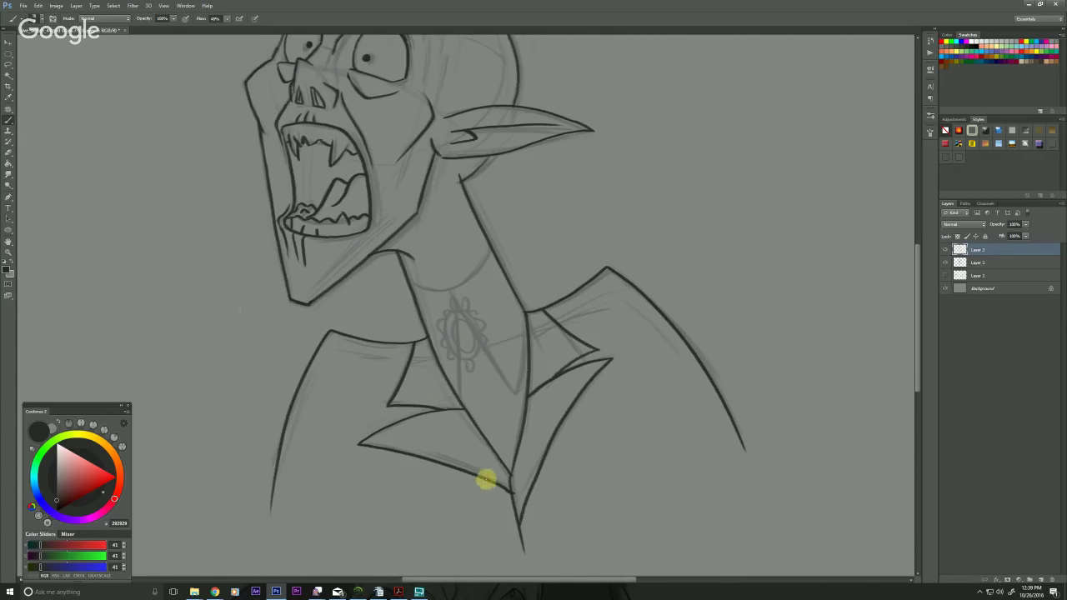
{"action": "left_click_drag", "start_coordinate": [485, 480], "coordinate": [287, 556]}
{"action": "left_click_drag", "start_coordinate": [543, 462], "coordinate": [725, 493]}
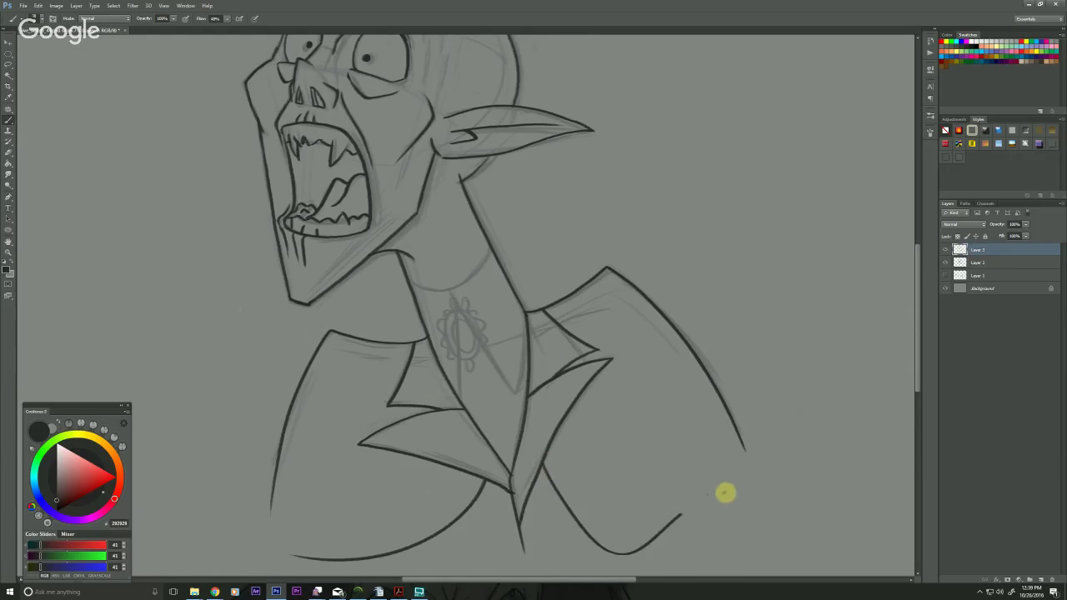
Ink the scalloped throat brooch with a dark oval gem, plus the curved collar edge above it and the pointed flap lines below
{"action": "left_click_drag", "start_coordinate": [415, 343], "coordinate": [431, 332]}
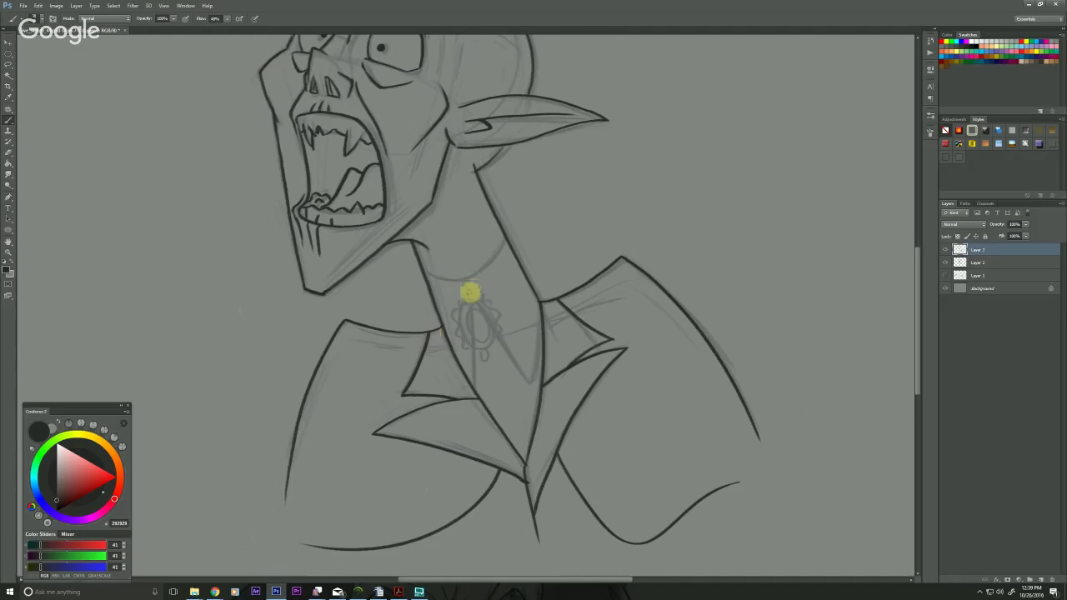
{"action": "left_click_drag", "start_coordinate": [357, 264], "coordinate": [369, 308]}
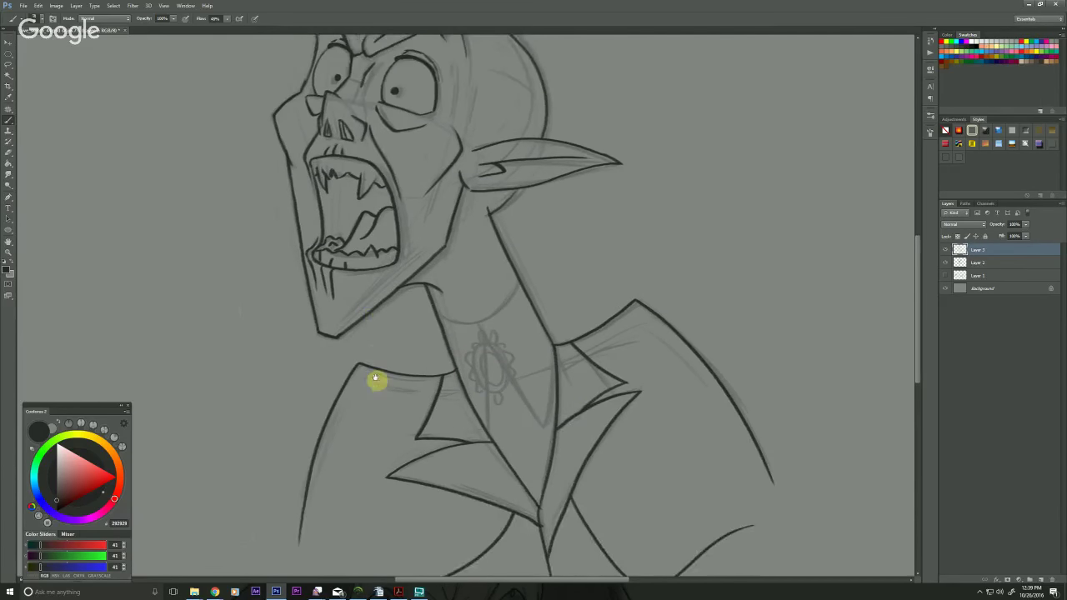
{"action": "left_click_drag", "start_coordinate": [356, 345], "coordinate": [381, 368]}
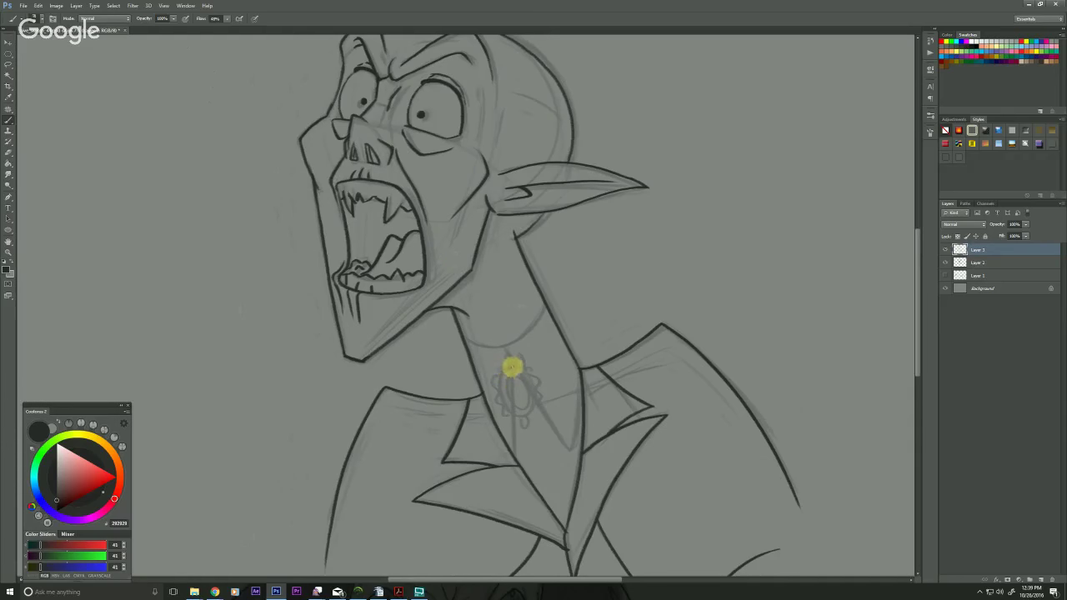
{"action": "mouse_move", "coordinate": [534, 395]}
{"action": "left_mouse_down"}
{"action": "mouse_move", "coordinate": [515, 415]}
{"action": "mouse_move", "coordinate": [501, 378]}
{"action": "left_mouse_up"}
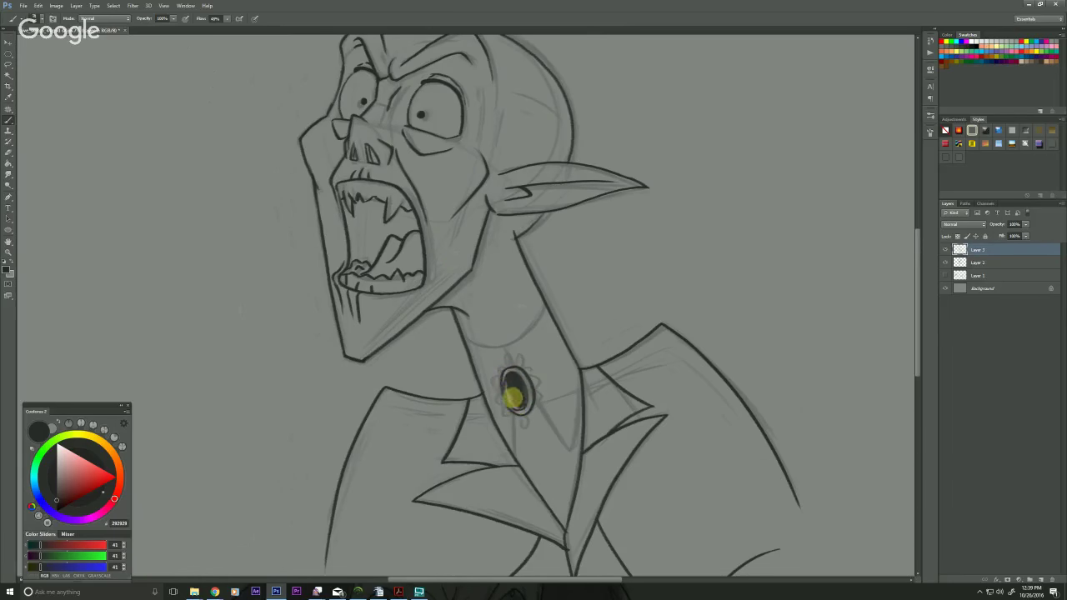
{"action": "left_click_drag", "start_coordinate": [514, 397], "coordinate": [512, 404]}
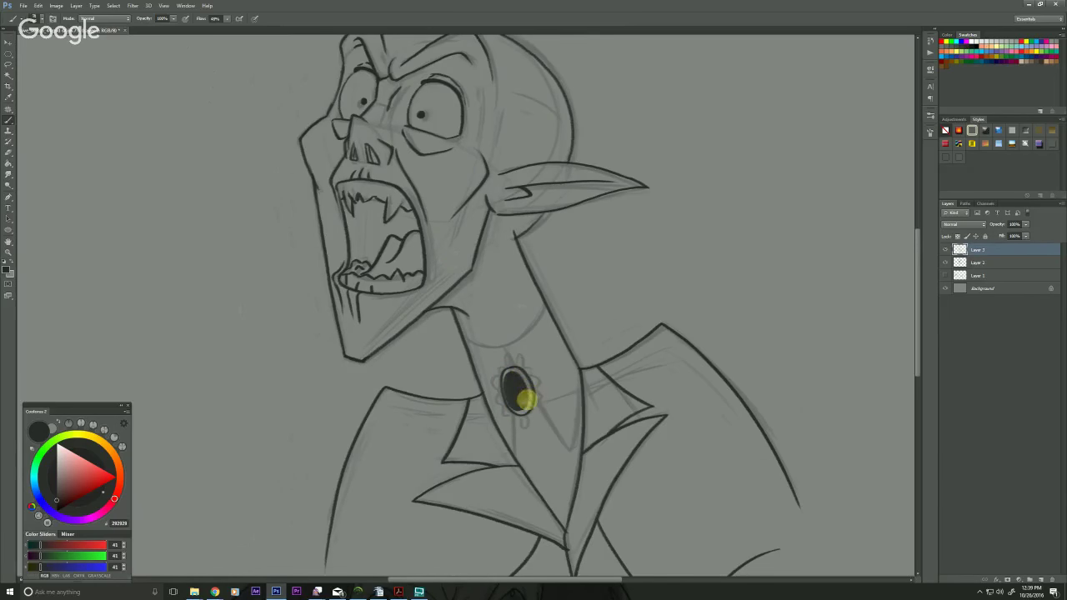
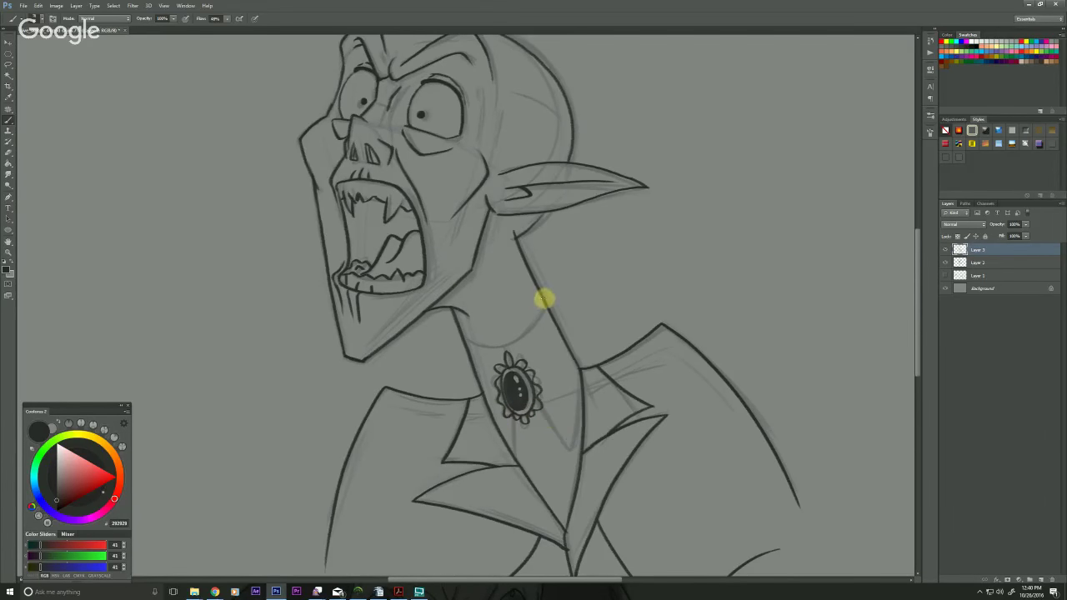
{"action": "mouse_move", "coordinate": [542, 307]}
{"action": "left_mouse_down"}
{"action": "mouse_move", "coordinate": [529, 329]}
{"action": "mouse_move", "coordinate": [467, 350]}
{"action": "left_mouse_up"}
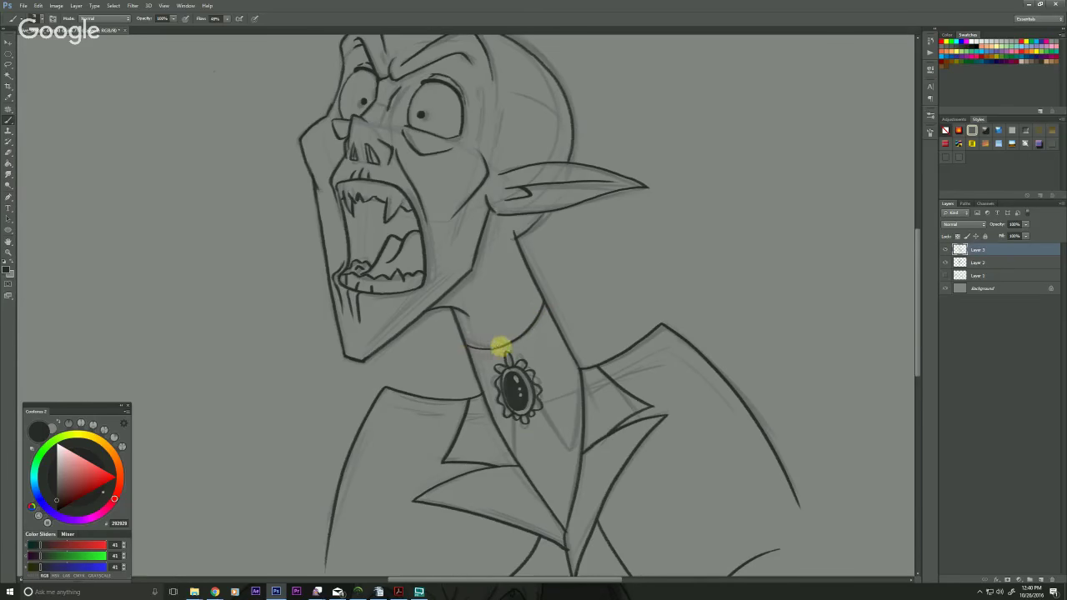
{"action": "left_click_drag", "start_coordinate": [541, 400], "coordinate": [573, 454]}
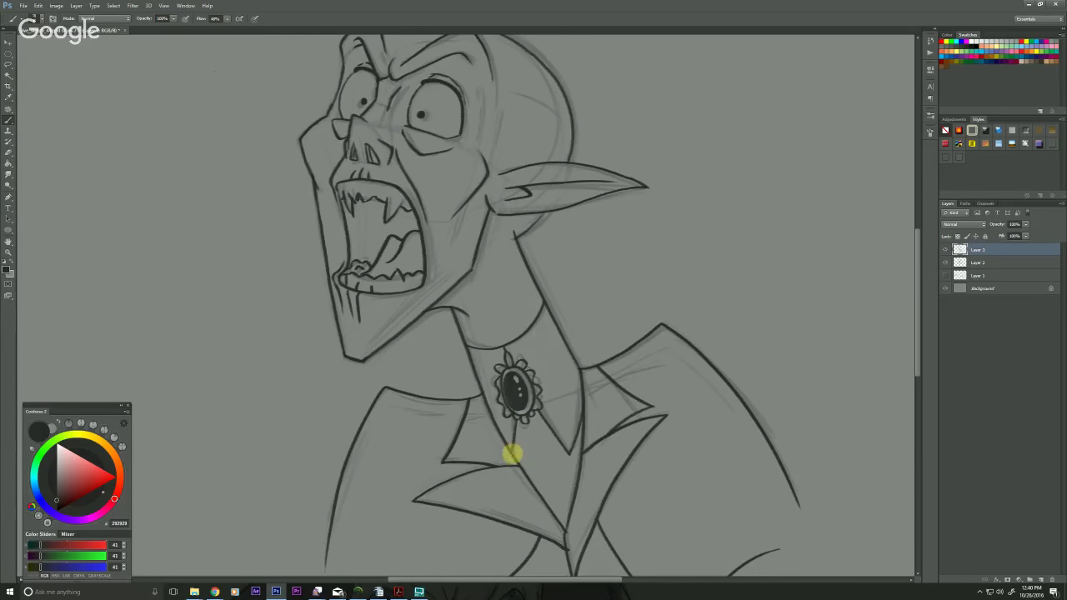
Hide the sketch on Layer 2 and close the gap in the inked line at the top of the skull
{"action": "left_click_drag", "start_coordinate": [348, 361], "coordinate": [365, 455]}
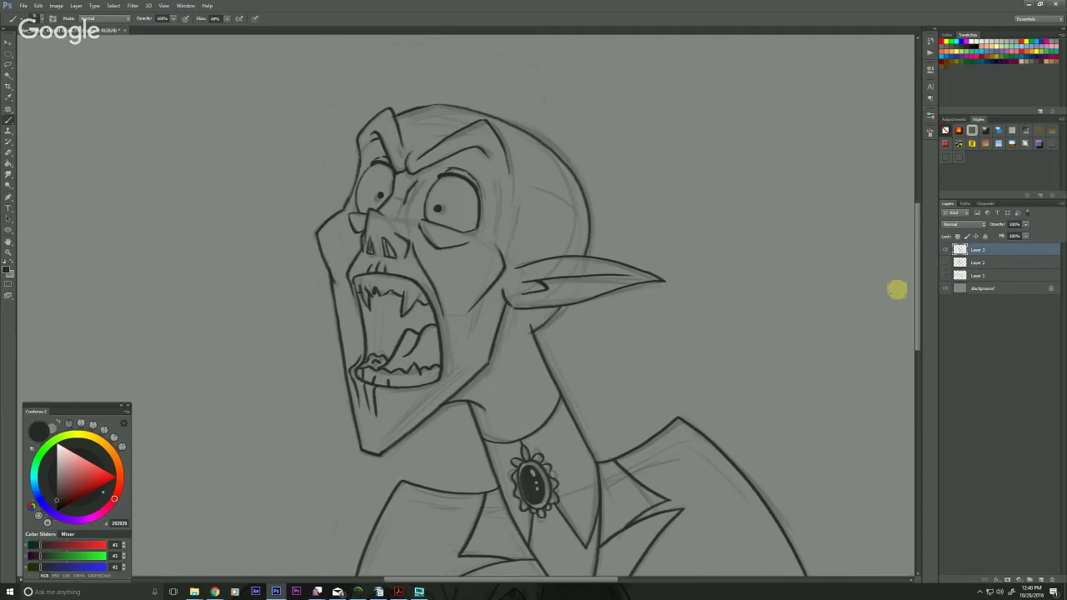
{"action": "left_click_drag", "start_coordinate": [319, 462], "coordinate": [367, 434]}
{"action": "left_click_drag", "start_coordinate": [355, 352], "coordinate": [357, 434]}
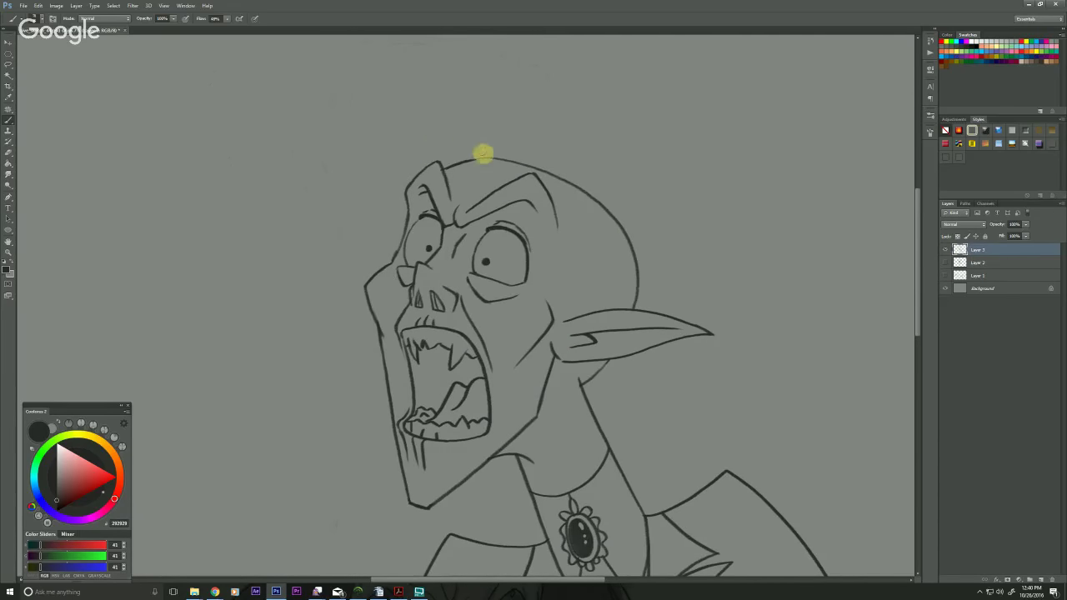
{"action": "left_click_drag", "start_coordinate": [416, 202], "coordinate": [426, 234]}
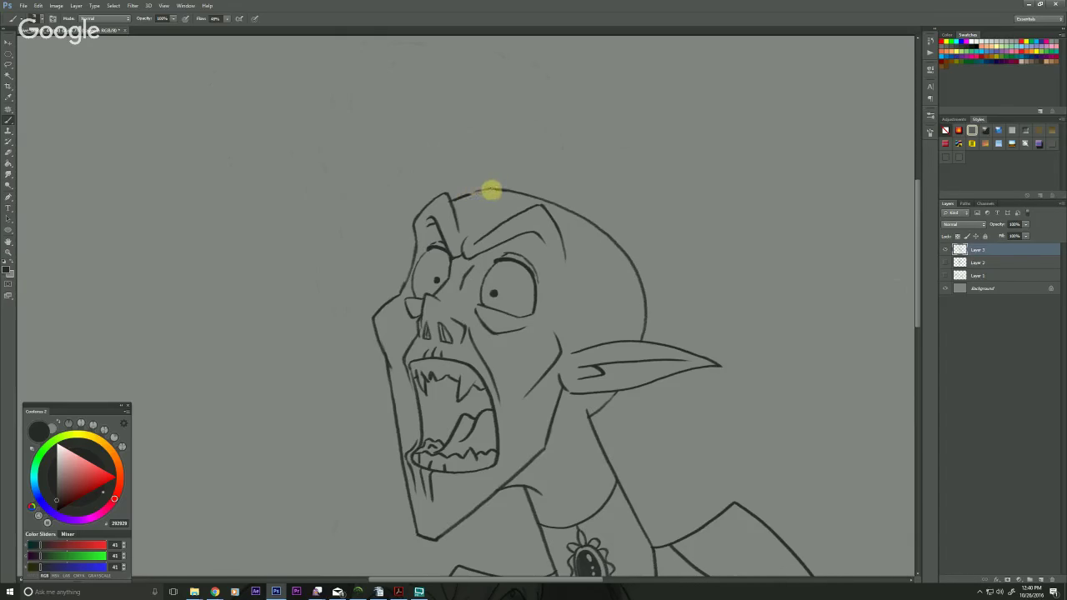
{"action": "left_click_drag", "start_coordinate": [466, 196], "coordinate": [490, 190]}
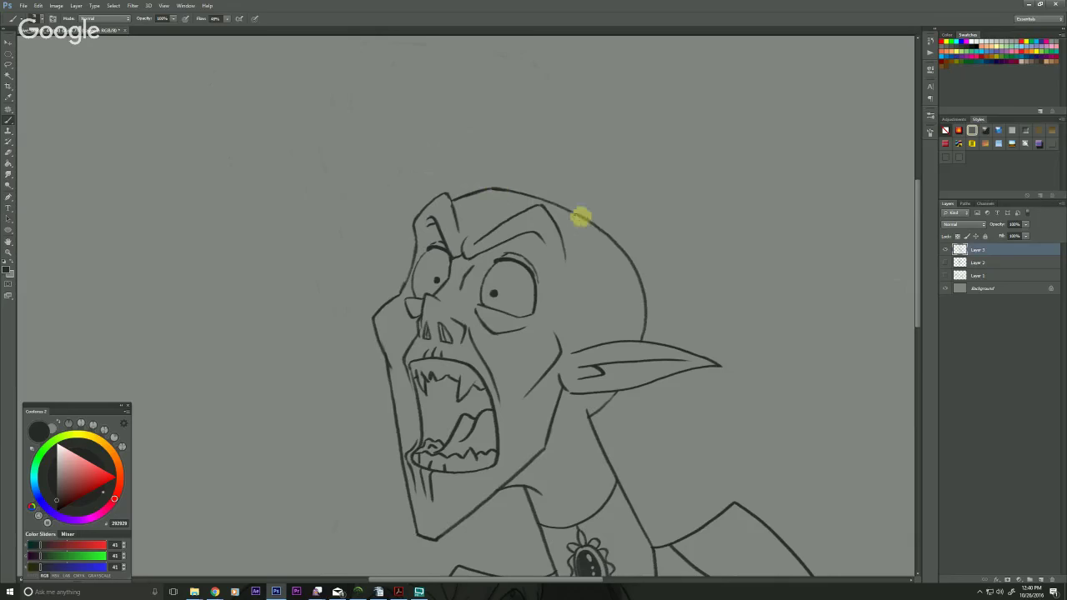
Examine the inked head, ear, mouth and collar lines with the sketch hidden
{"action": "left_click_drag", "start_coordinate": [625, 301], "coordinate": [637, 212]}
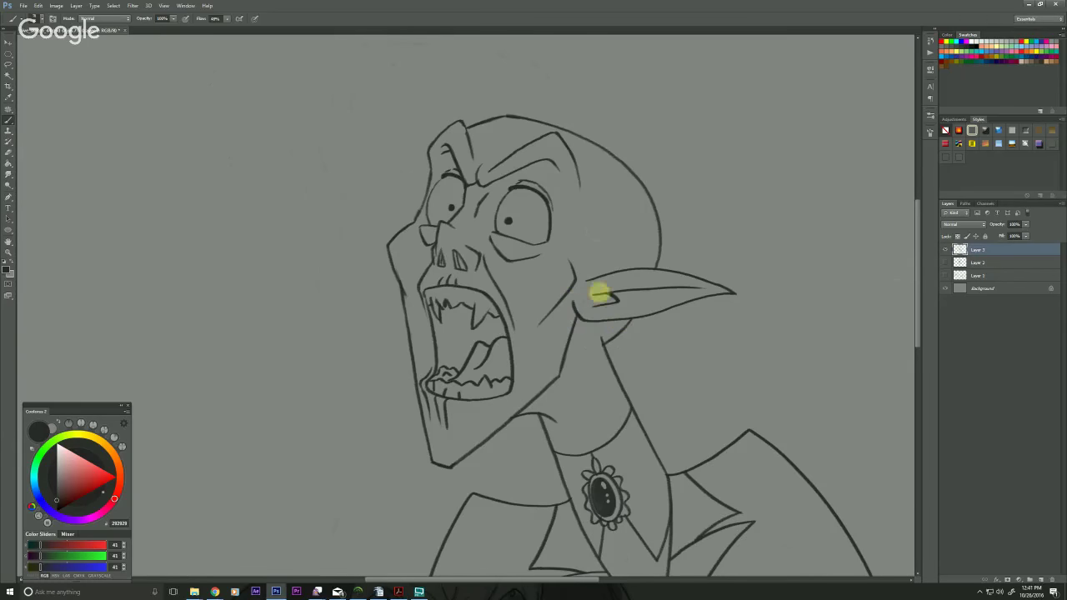
{"action": "left_click_drag", "start_coordinate": [599, 291], "coordinate": [534, 303]}
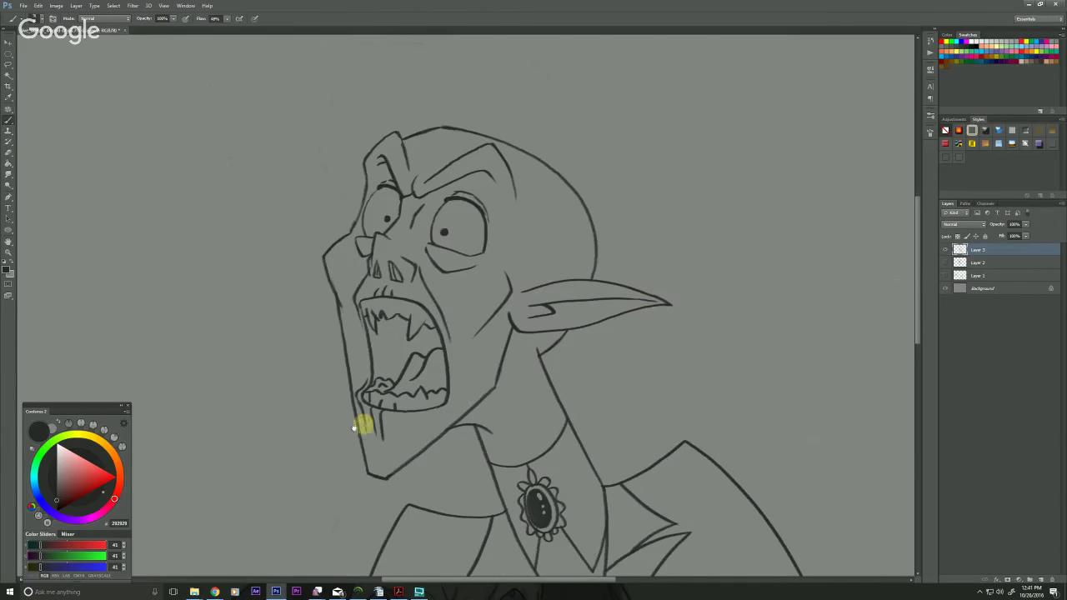
{"action": "left_click_drag", "start_coordinate": [247, 503], "coordinate": [333, 453]}
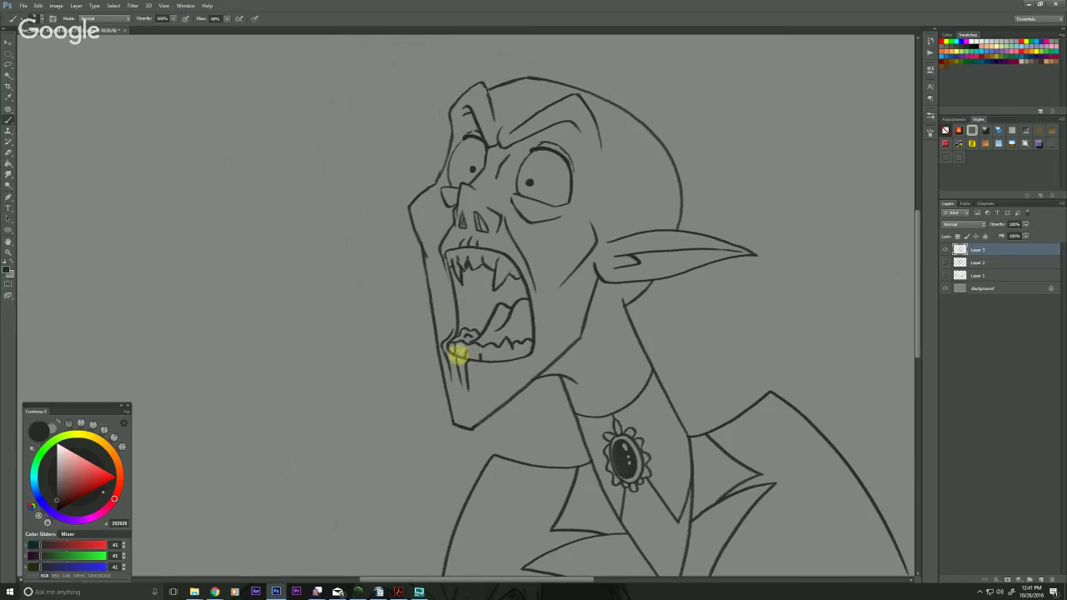
{"action": "left_click_drag", "start_coordinate": [295, 353], "coordinate": [266, 460]}
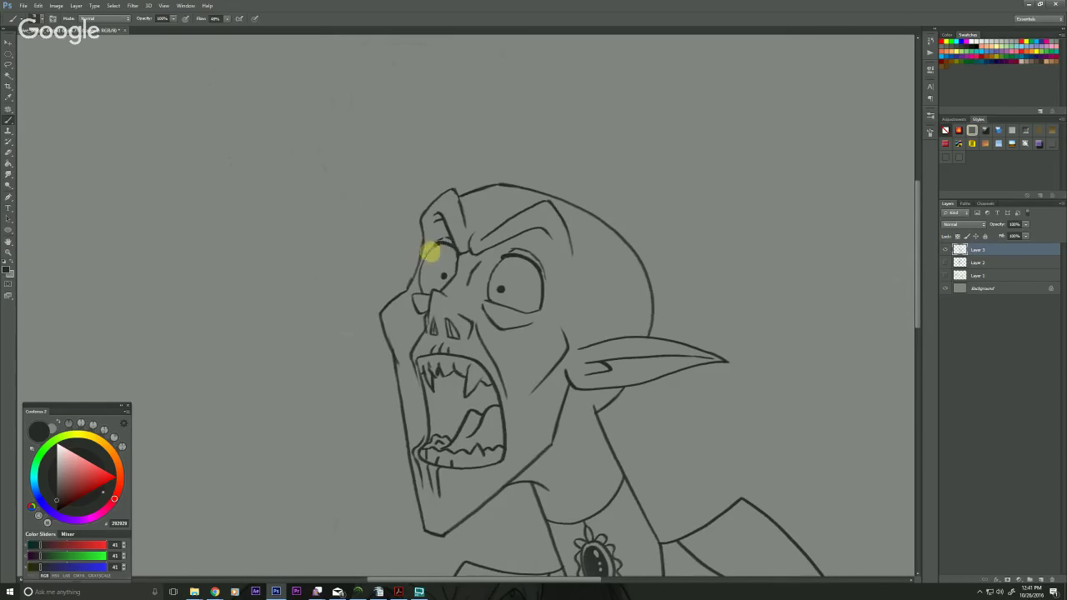
{"action": "scroll", "coordinate": [341, 174], "scroll_direction": "down", "scroll_amount": 2}
{"action": "scroll", "coordinate": [227, 383], "scroll_direction": "down", "scroll_amount": 3}
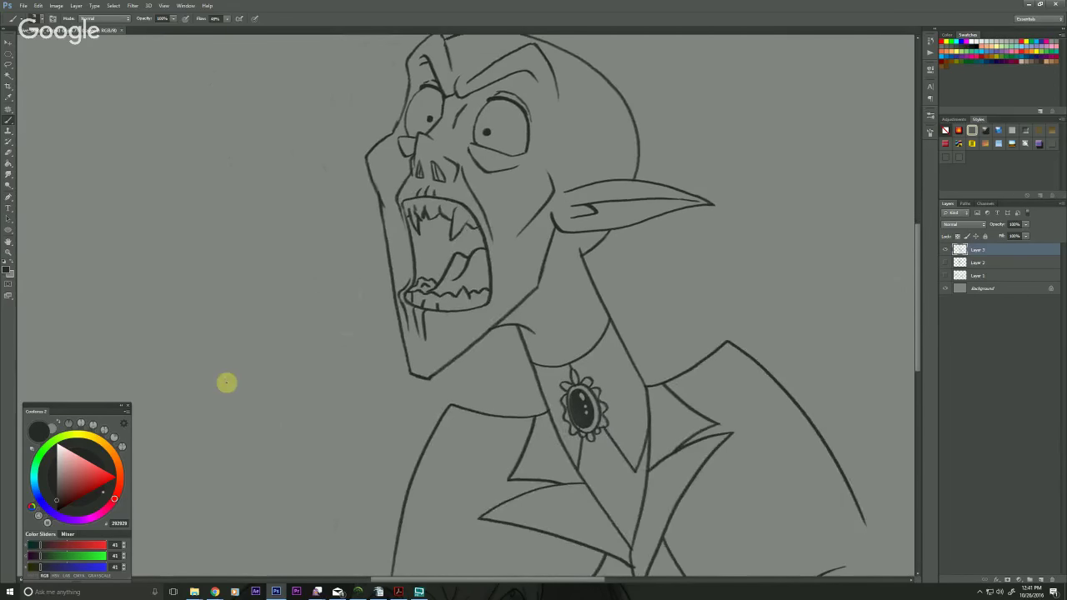
Add a new layer between the Layer 2 sketch and the Layer 3 line art, and save the document
{"action": "left_click", "coordinate": [984, 263]}
{"action": "left_click", "coordinate": [1040, 580]}
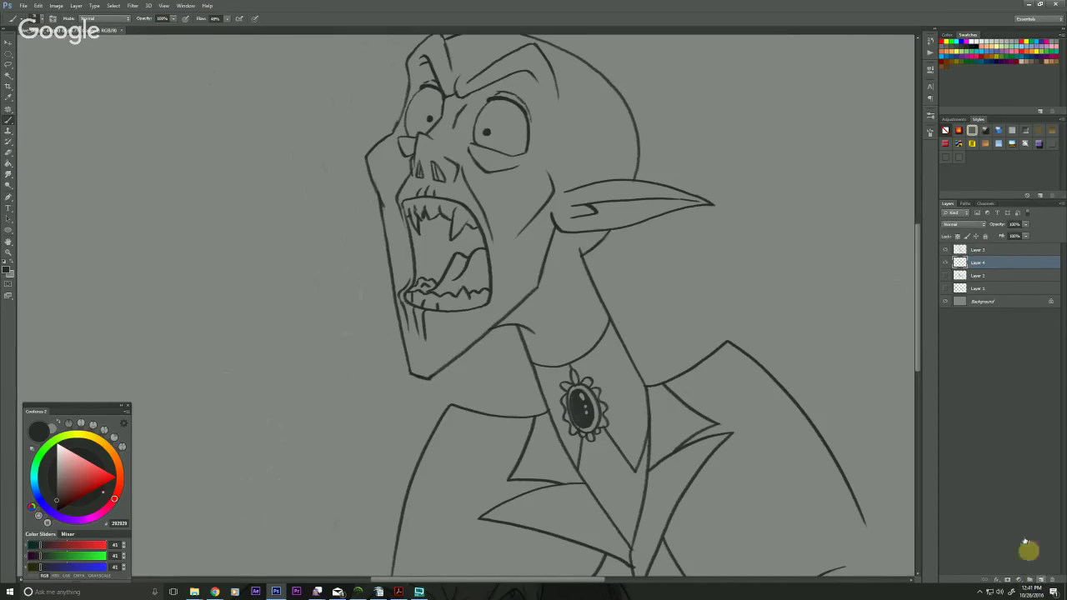
{"action": "scroll", "coordinate": [305, 367], "scroll_direction": "down", "scroll_amount": 2}
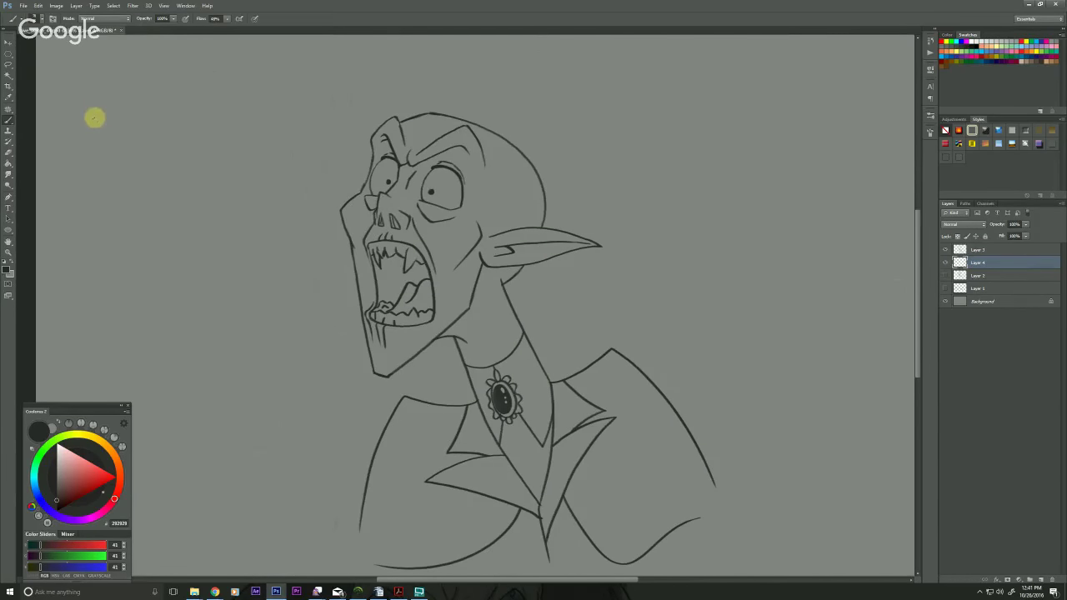
{"action": "key", "text": "ctrl+s"}
Set up a larger hard round brush at 100% flow with a pale yellow-green colour, RGB 185, 198, 151
{"action": "right_click", "coordinate": [112, 140]}
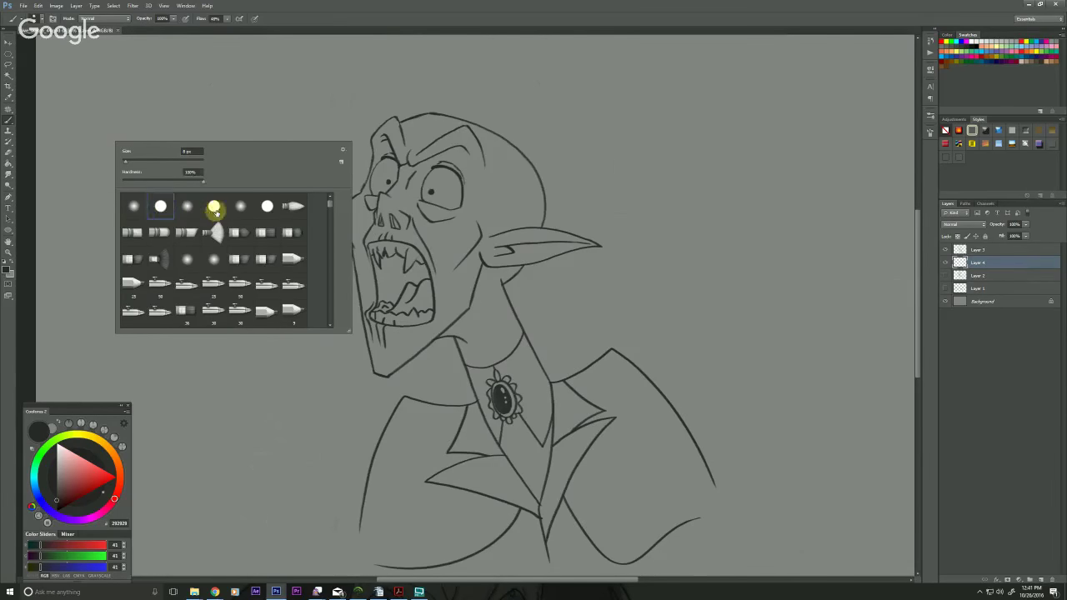
{"action": "left_click", "coordinate": [214, 206]}
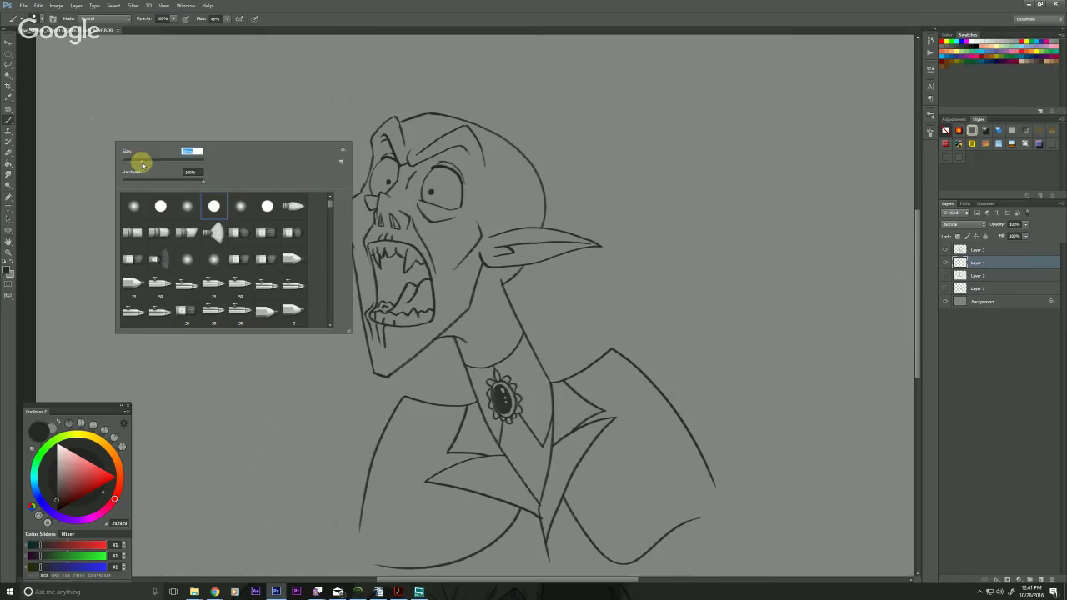
{"action": "left_click", "coordinate": [58, 476]}
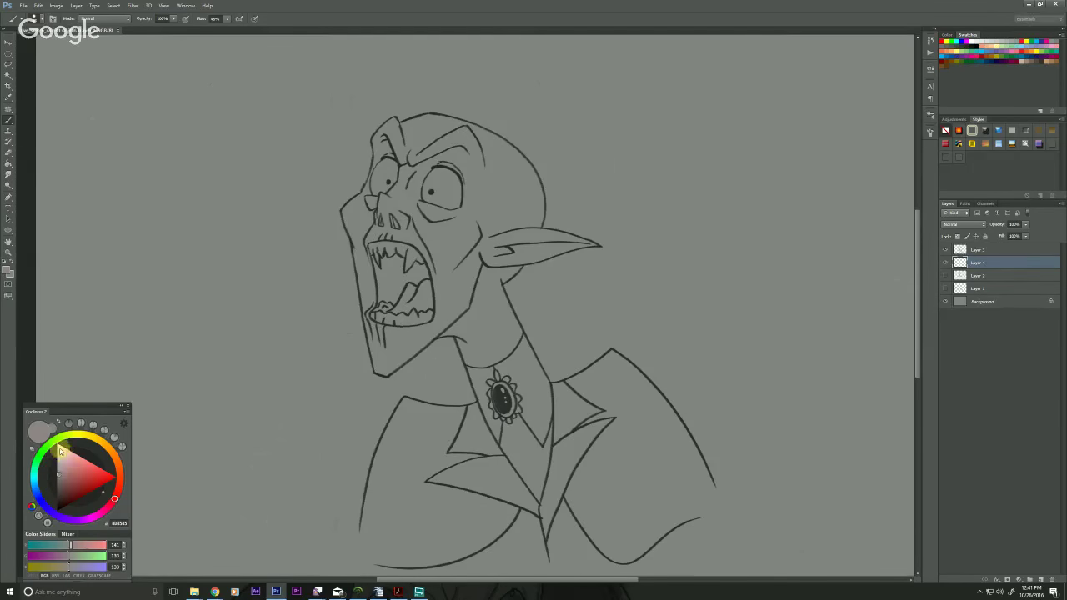
{"action": "left_click", "coordinate": [65, 436]}
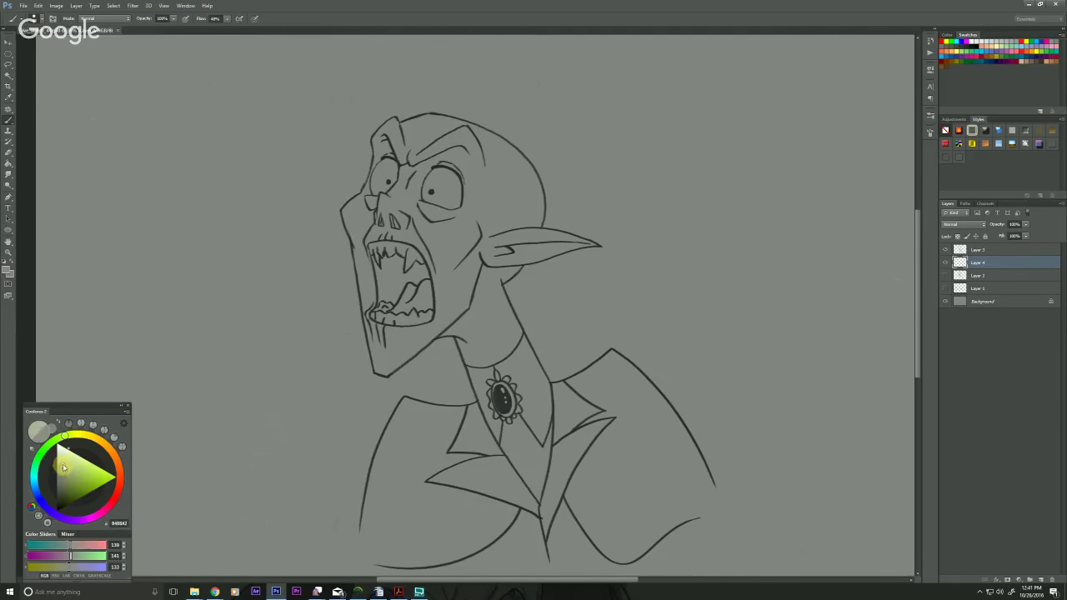
{"action": "left_click", "coordinate": [64, 465]}
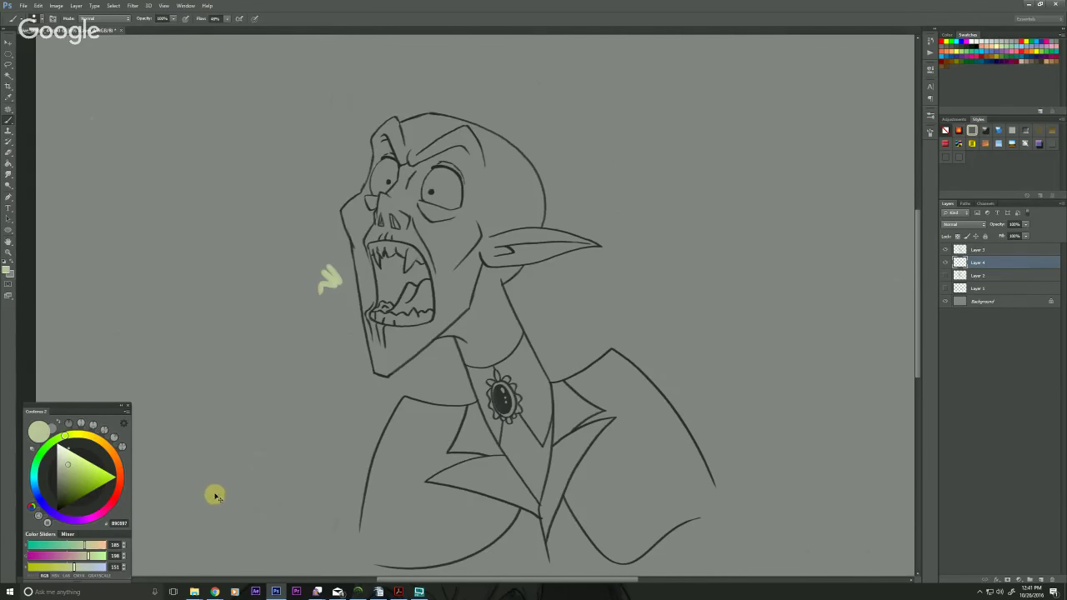
{"action": "left_click", "coordinate": [227, 18]}
{"action": "left_click_drag", "start_coordinate": [226, 28], "coordinate": [275, 38]}
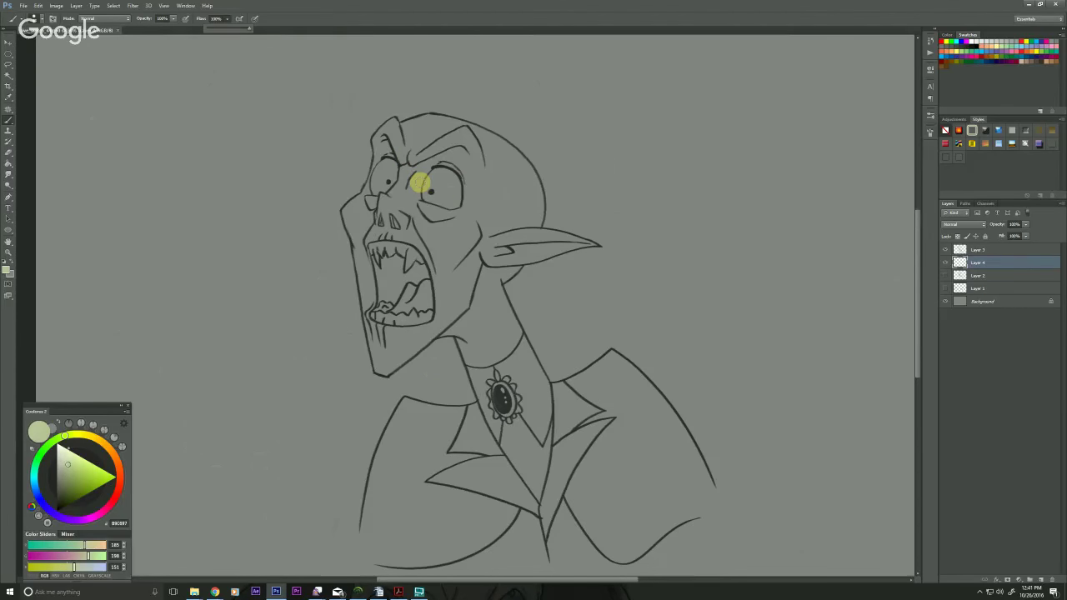
{"action": "left_click", "coordinate": [965, 250]}
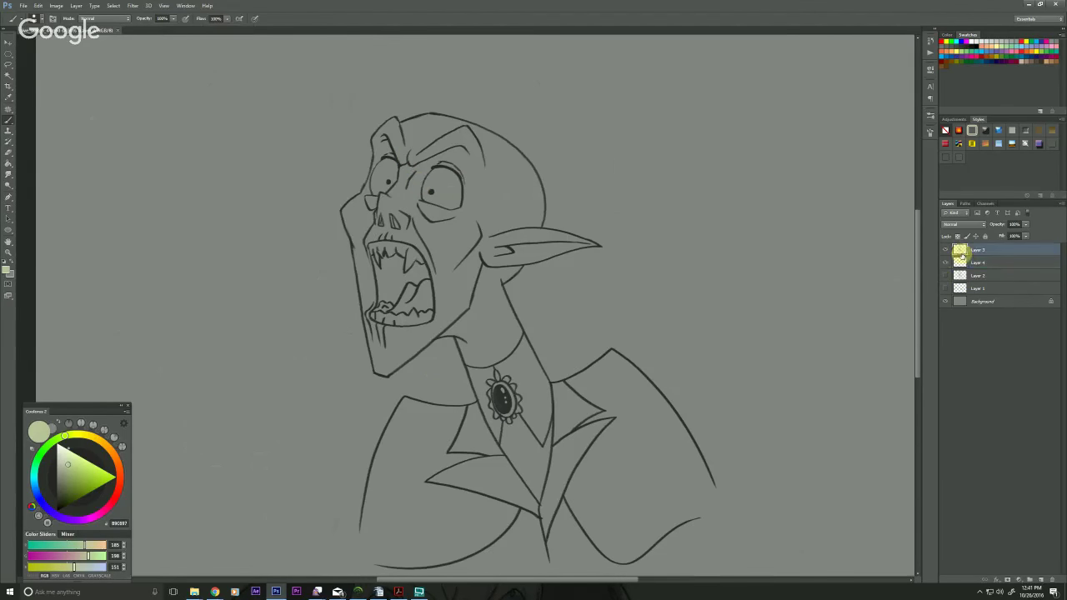
{"action": "key", "text": "w"}
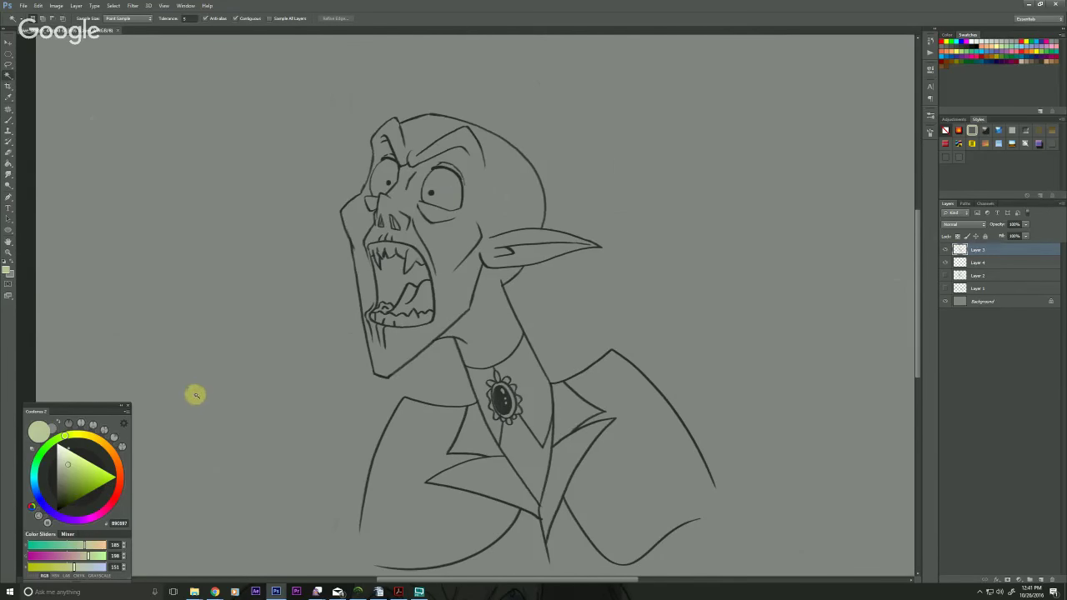
{"action": "left_click", "coordinate": [969, 263]}
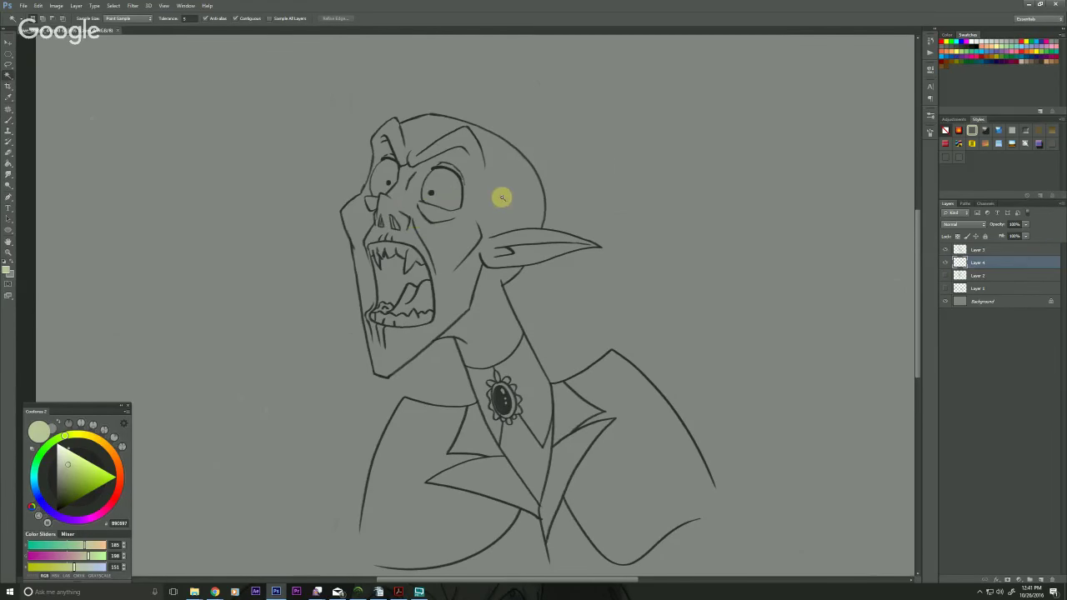
{"action": "key", "text": "b"}
Paint the skull, brow and pointed ear pale yellow-green on Layer 4, following the inked outline down to behind the earlobe
{"action": "left_click_drag", "start_coordinate": [511, 165], "coordinate": [510, 241]}
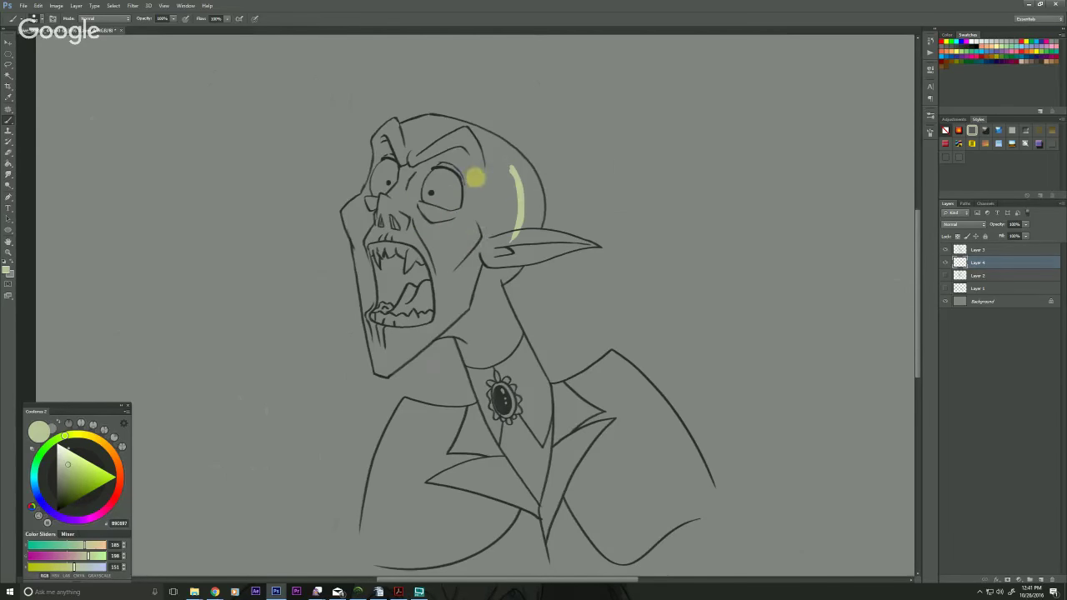
{"action": "mouse_move", "coordinate": [467, 155]}
{"action": "left_mouse_down"}
{"action": "mouse_move", "coordinate": [492, 266]}
{"action": "mouse_move", "coordinate": [507, 176]}
{"action": "mouse_move", "coordinate": [497, 162]}
{"action": "mouse_move", "coordinate": [533, 231]}
{"action": "mouse_move", "coordinate": [538, 214]}
{"action": "mouse_move", "coordinate": [502, 155]}
{"action": "mouse_move", "coordinate": [527, 175]}
{"action": "mouse_move", "coordinate": [500, 150]}
{"action": "mouse_move", "coordinate": [520, 165]}
{"action": "mouse_move", "coordinate": [446, 128]}
{"action": "mouse_move", "coordinate": [496, 147]}
{"action": "mouse_move", "coordinate": [472, 131]}
{"action": "mouse_move", "coordinate": [409, 128]}
{"action": "mouse_move", "coordinate": [407, 142]}
{"action": "mouse_move", "coordinate": [489, 146]}
{"action": "mouse_move", "coordinate": [467, 129]}
{"action": "mouse_move", "coordinate": [433, 125]}
{"action": "mouse_move", "coordinate": [506, 161]}
{"action": "mouse_move", "coordinate": [437, 127]}
{"action": "mouse_move", "coordinate": [420, 133]}
{"action": "mouse_move", "coordinate": [462, 220]}
{"action": "mouse_move", "coordinate": [395, 125]}
{"action": "mouse_move", "coordinate": [378, 142]}
{"action": "mouse_move", "coordinate": [386, 155]}
{"action": "mouse_move", "coordinate": [389, 136]}
{"action": "mouse_move", "coordinate": [397, 157]}
{"action": "mouse_move", "coordinate": [394, 136]}
{"action": "mouse_move", "coordinate": [406, 173]}
{"action": "left_mouse_up"}
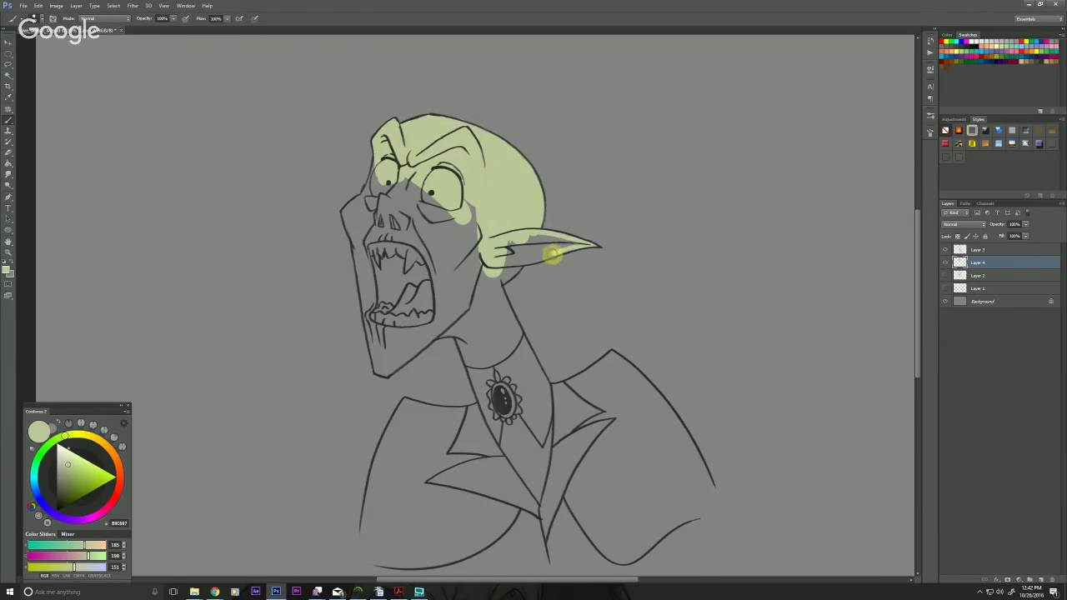
{"action": "left_click_drag", "start_coordinate": [499, 255], "coordinate": [586, 245]}
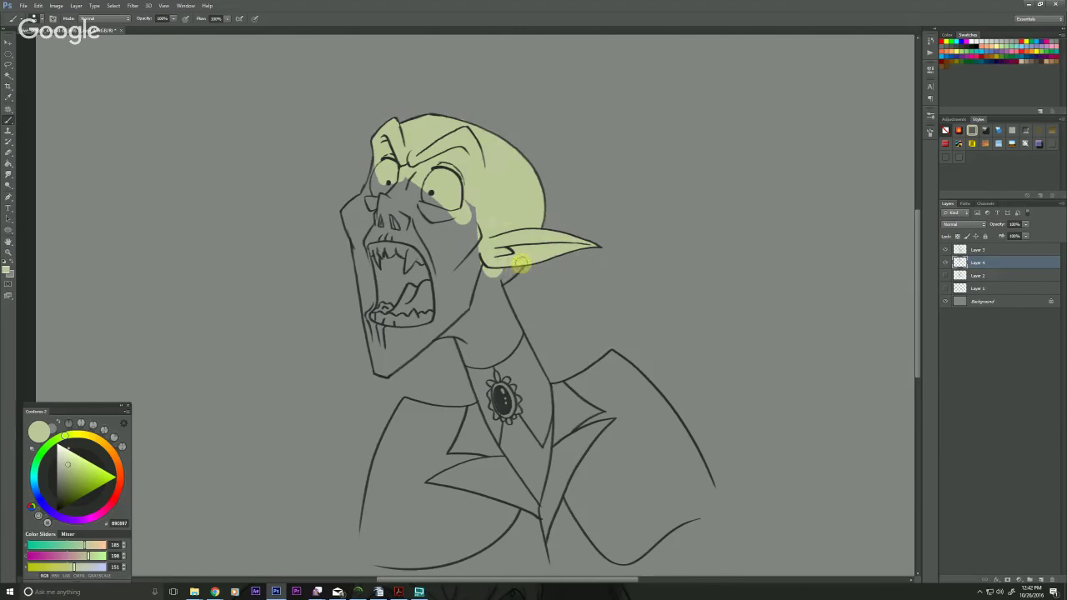
{"action": "left_click_drag", "start_coordinate": [517, 270], "coordinate": [497, 279]}
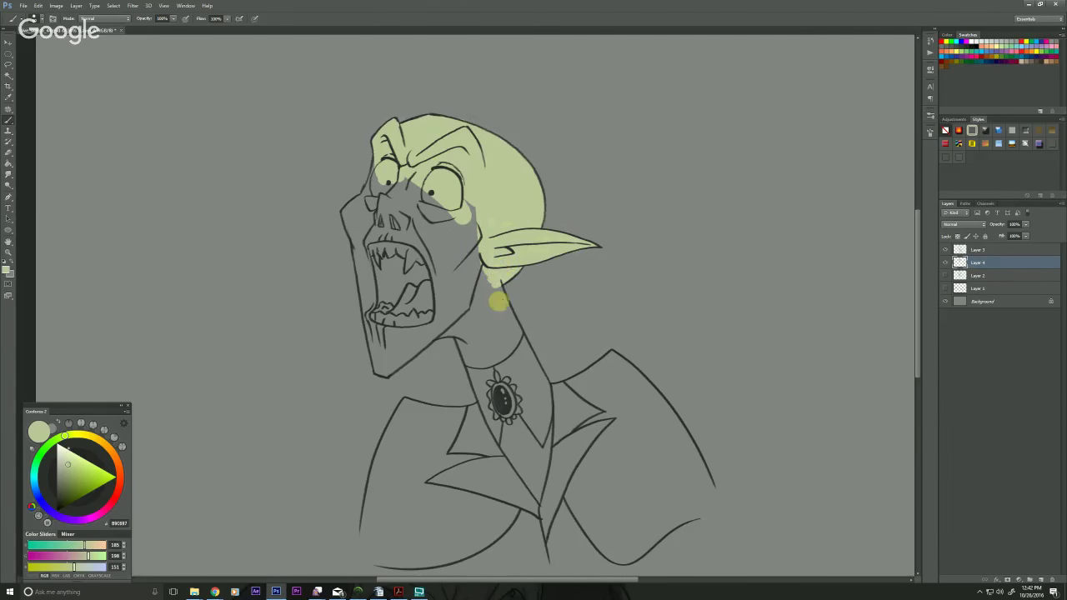
Extend the pale yellow-green skin colour over the neck, cheeks, nose, mouth area and jaw to fill the rest of the face
{"action": "mouse_move", "coordinate": [519, 336]}
{"action": "left_mouse_down"}
{"action": "mouse_move", "coordinate": [488, 281]}
{"action": "mouse_move", "coordinate": [522, 348]}
{"action": "mouse_move", "coordinate": [488, 275]}
{"action": "mouse_move", "coordinate": [462, 255]}
{"action": "left_mouse_up"}
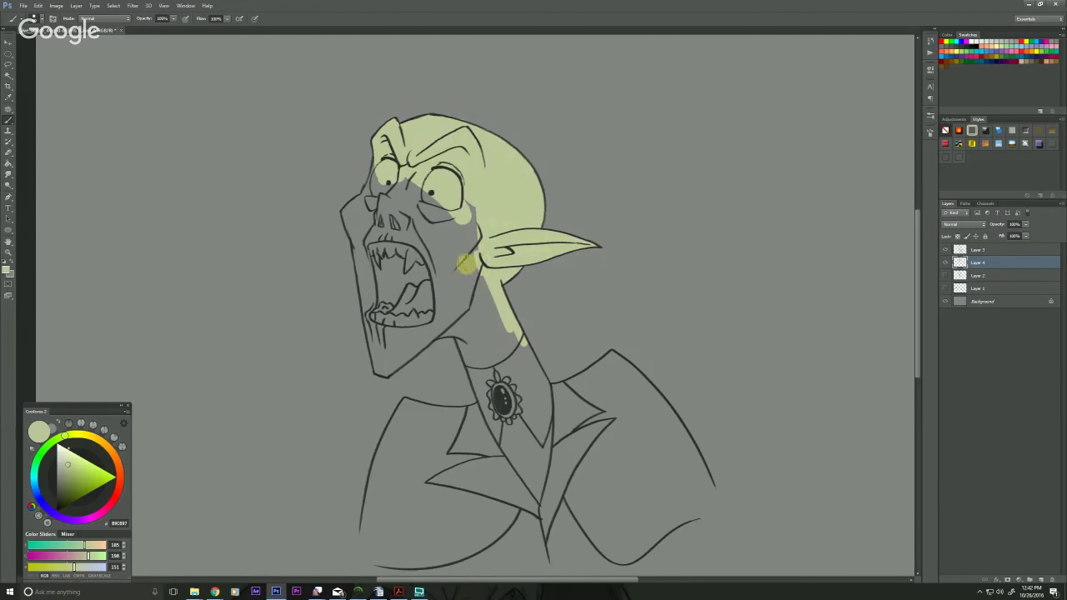
{"action": "mouse_move", "coordinate": [469, 204]}
{"action": "left_mouse_down"}
{"action": "mouse_move", "coordinate": [484, 240]}
{"action": "mouse_move", "coordinate": [471, 246]}
{"action": "mouse_move", "coordinate": [470, 273]}
{"action": "mouse_move", "coordinate": [385, 184]}
{"action": "mouse_move", "coordinate": [411, 175]}
{"action": "mouse_move", "coordinate": [443, 247]}
{"action": "mouse_move", "coordinate": [425, 241]}
{"action": "mouse_move", "coordinate": [410, 195]}
{"action": "mouse_move", "coordinate": [390, 205]}
{"action": "mouse_move", "coordinate": [441, 222]}
{"action": "mouse_move", "coordinate": [455, 289]}
{"action": "mouse_move", "coordinate": [429, 258]}
{"action": "mouse_move", "coordinate": [394, 265]}
{"action": "mouse_move", "coordinate": [424, 310]}
{"action": "mouse_move", "coordinate": [475, 269]}
{"action": "mouse_move", "coordinate": [523, 375]}
{"action": "mouse_move", "coordinate": [453, 260]}
{"action": "mouse_move", "coordinate": [490, 360]}
{"action": "mouse_move", "coordinate": [454, 299]}
{"action": "mouse_move", "coordinate": [472, 367]}
{"action": "mouse_move", "coordinate": [451, 268]}
{"action": "mouse_move", "coordinate": [475, 368]}
{"action": "mouse_move", "coordinate": [459, 319]}
{"action": "mouse_move", "coordinate": [471, 368]}
{"action": "mouse_move", "coordinate": [453, 319]}
{"action": "mouse_move", "coordinate": [456, 333]}
{"action": "mouse_move", "coordinate": [429, 332]}
{"action": "mouse_move", "coordinate": [453, 327]}
{"action": "mouse_move", "coordinate": [447, 298]}
{"action": "mouse_move", "coordinate": [420, 341]}
{"action": "mouse_move", "coordinate": [438, 310]}
{"action": "mouse_move", "coordinate": [421, 341]}
{"action": "mouse_move", "coordinate": [431, 337]}
{"action": "mouse_move", "coordinate": [390, 370]}
{"action": "mouse_move", "coordinate": [386, 173]}
{"action": "mouse_move", "coordinate": [372, 219]}
{"action": "mouse_move", "coordinate": [378, 151]}
{"action": "mouse_move", "coordinate": [366, 242]}
{"action": "mouse_move", "coordinate": [375, 169]}
{"action": "mouse_move", "coordinate": [353, 225]}
{"action": "mouse_move", "coordinate": [352, 202]}
{"action": "mouse_move", "coordinate": [369, 281]}
{"action": "mouse_move", "coordinate": [379, 250]}
{"action": "mouse_move", "coordinate": [400, 338]}
{"action": "mouse_move", "coordinate": [381, 283]}
{"action": "left_mouse_up"}
{"action": "mouse_move", "coordinate": [379, 332]}
{"action": "left_mouse_down"}
{"action": "mouse_move", "coordinate": [402, 361]}
{"action": "mouse_move", "coordinate": [412, 344]}
{"action": "mouse_move", "coordinate": [383, 374]}
{"action": "mouse_move", "coordinate": [402, 342]}
{"action": "mouse_move", "coordinate": [386, 350]}
{"action": "mouse_move", "coordinate": [385, 364]}
{"action": "mouse_move", "coordinate": [377, 324]}
{"action": "left_mouse_up"}
{"action": "mouse_move", "coordinate": [373, 304]}
{"action": "left_mouse_down"}
{"action": "mouse_move", "coordinate": [379, 357]}
{"action": "mouse_move", "coordinate": [355, 241]}
{"action": "mouse_move", "coordinate": [373, 353]}
{"action": "left_mouse_up"}
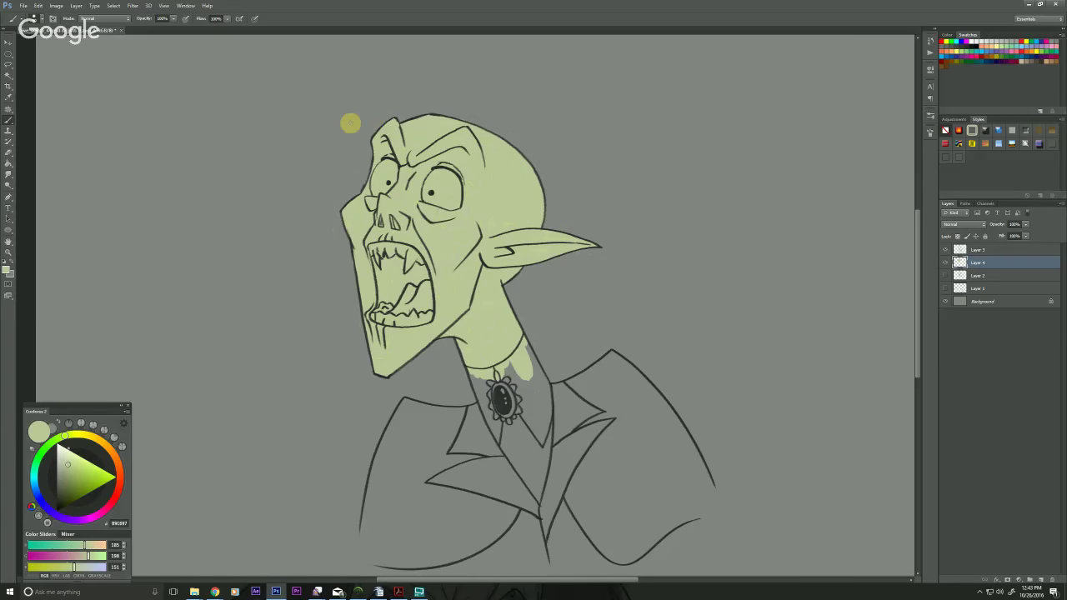
Mix an off-white, RGB 235, 236, 222, and fill the larger, nearer eye with it inside the inked outline
{"action": "left_click_drag", "start_coordinate": [255, 317], "coordinate": [264, 345]}
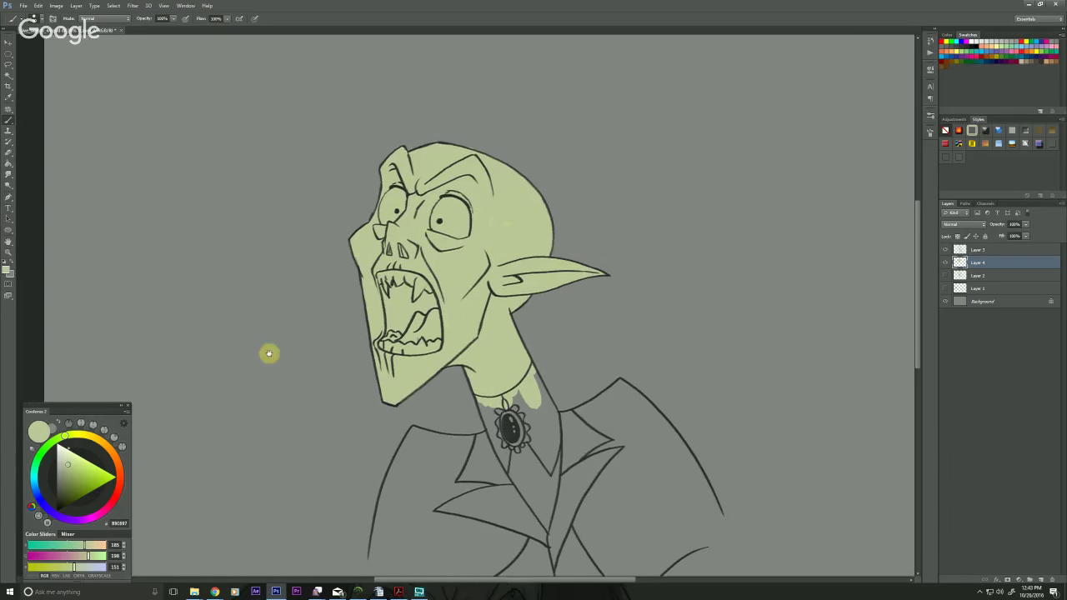
{"action": "left_click", "coordinate": [75, 434]}
{"action": "left_click_drag", "start_coordinate": [74, 467], "coordinate": [60, 450]}
{"action": "left_click_drag", "start_coordinate": [451, 209], "coordinate": [446, 226]}
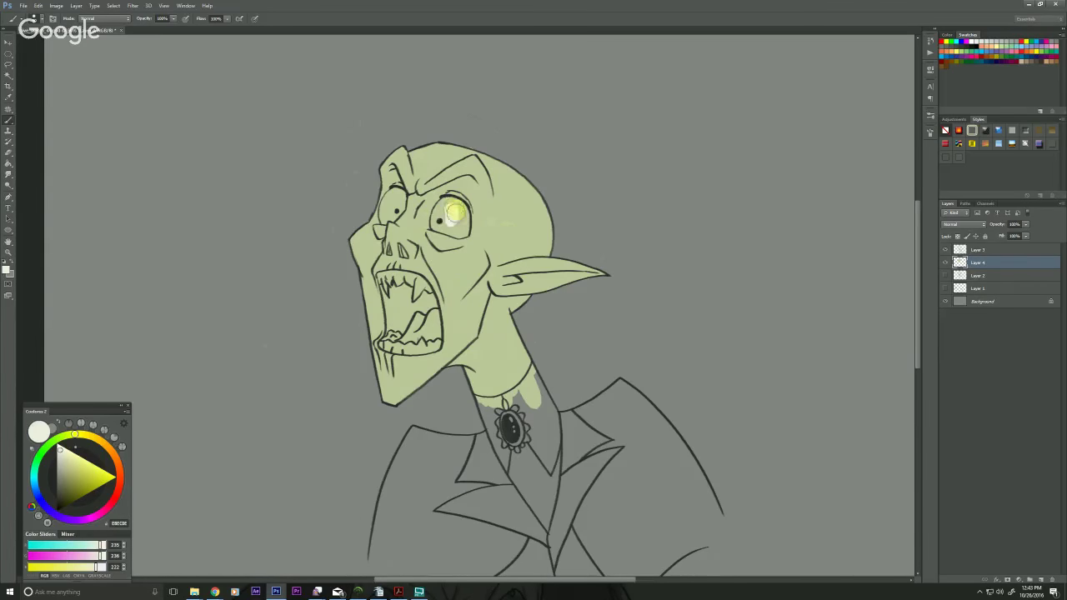
{"action": "left_click", "coordinate": [457, 215]}
{"action": "left_click", "coordinate": [457, 204]}
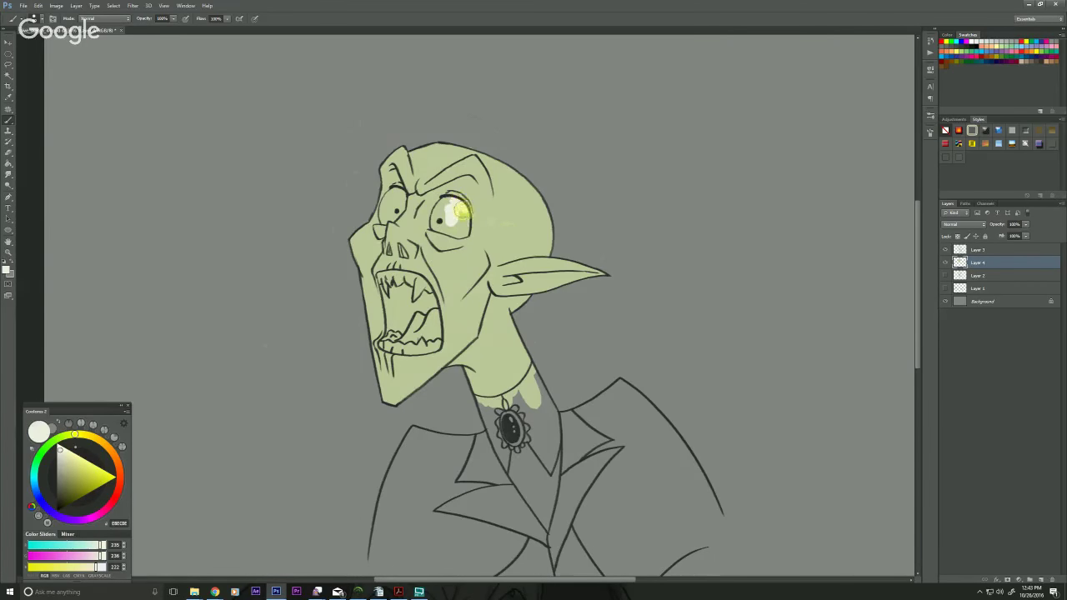
{"action": "mouse_move", "coordinate": [463, 211]}
{"action": "left_mouse_down"}
{"action": "mouse_move", "coordinate": [468, 220]}
{"action": "mouse_move", "coordinate": [447, 200]}
{"action": "mouse_move", "coordinate": [439, 219]}
{"action": "left_mouse_up"}
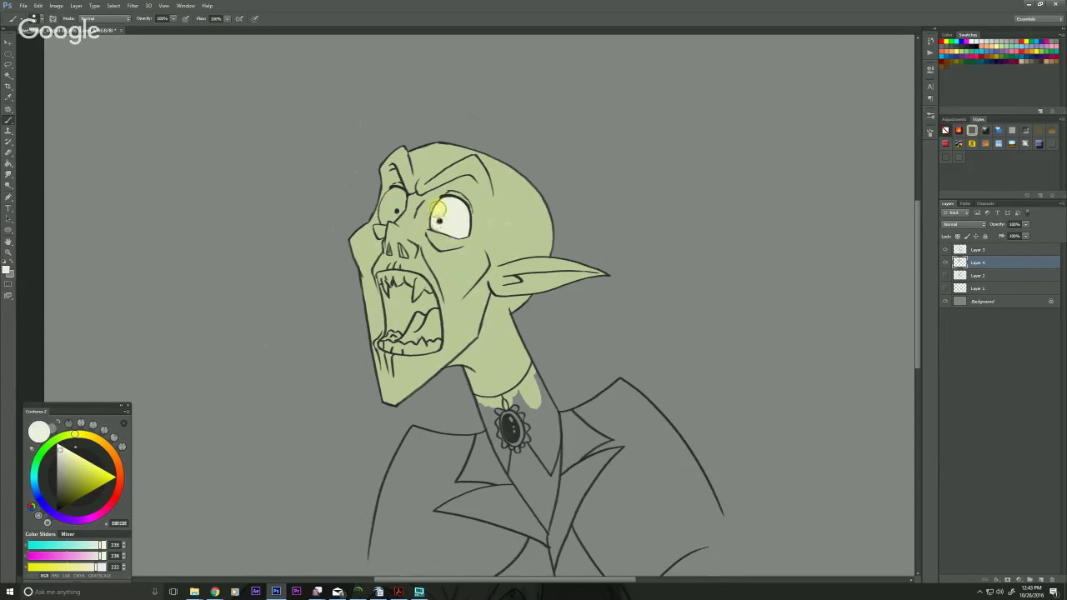
{"action": "left_click", "coordinate": [399, 185]}
{"action": "left_click", "coordinate": [457, 241], "text": "alt"}
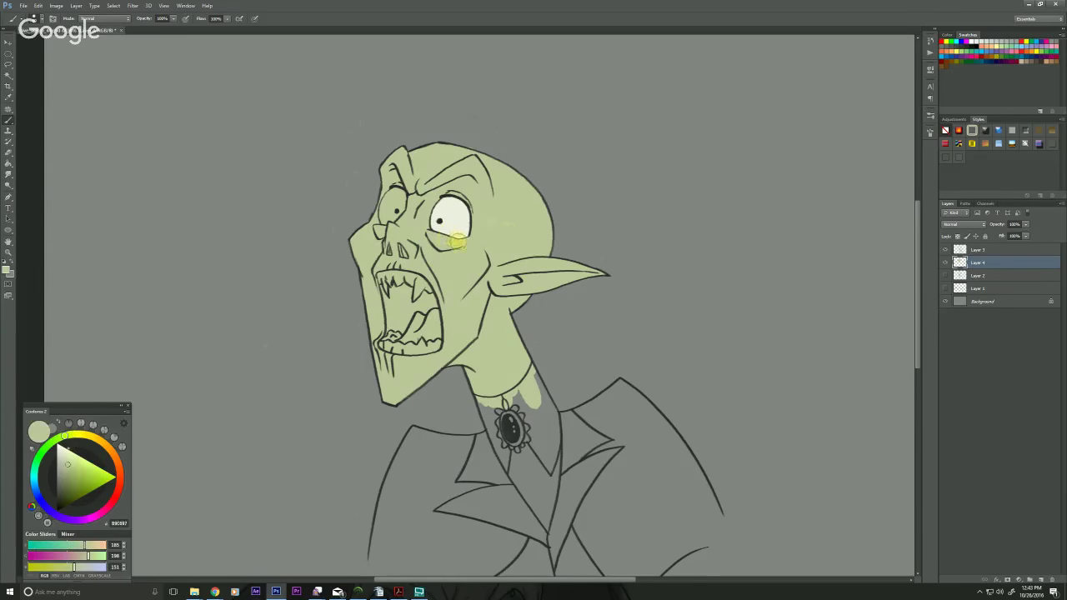
Sample the off-white from the painted eye and fill the smaller, farther eye with it
{"action": "left_click", "coordinate": [395, 204], "text": "alt"}
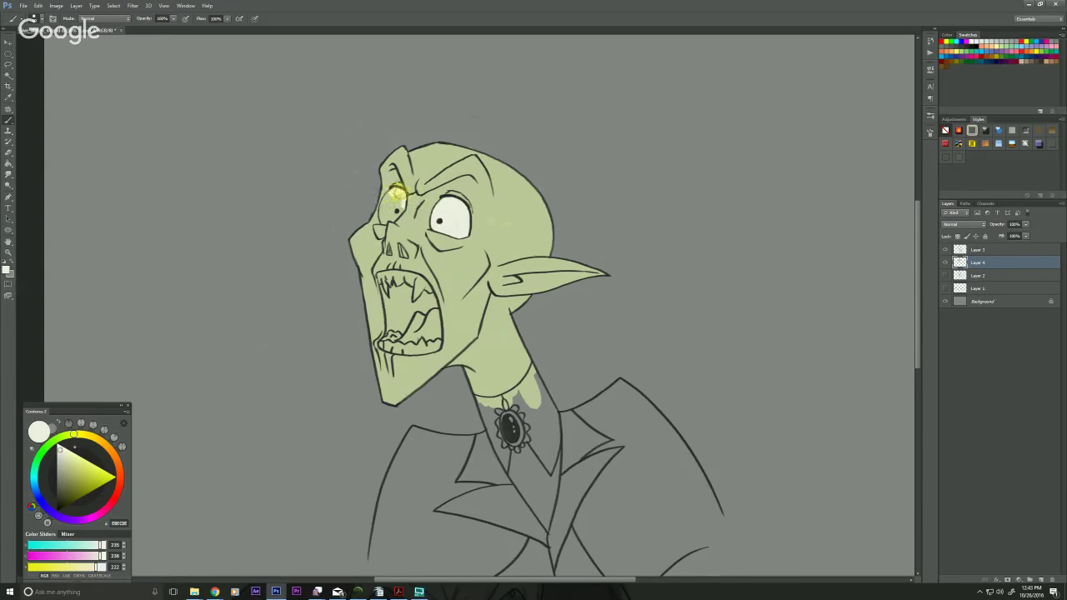
{"action": "left_click_drag", "start_coordinate": [397, 193], "coordinate": [402, 209]}
{"action": "left_click_drag", "start_coordinate": [383, 214], "coordinate": [397, 193]}
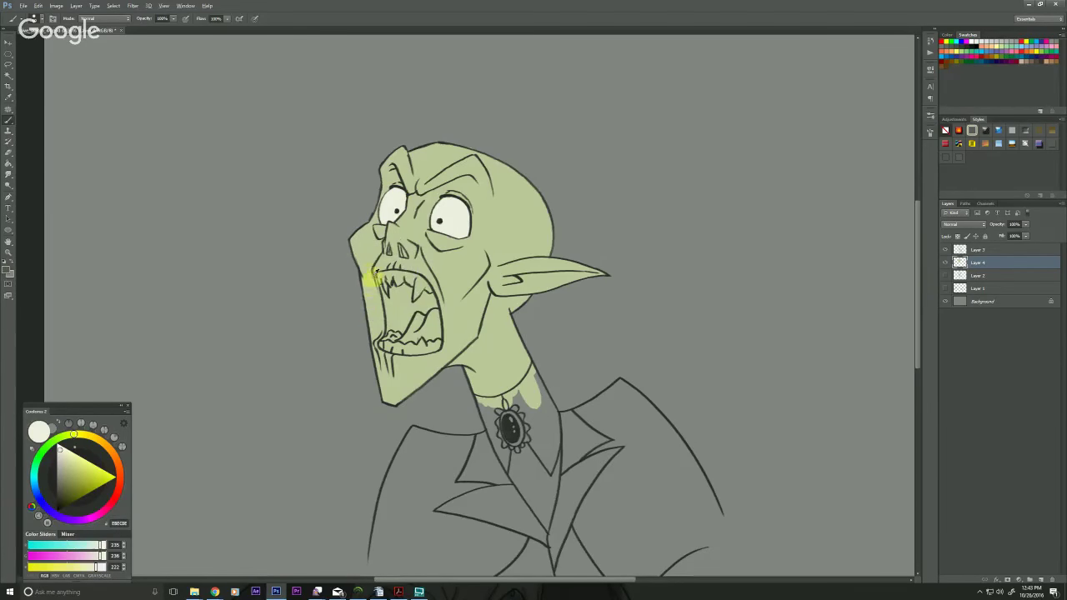
Try painting the nostrils in a dark olive green, RGB 71, 85, 49, derived from the skin colour
{"action": "left_click", "coordinate": [368, 273], "text": "alt"}
{"action": "left_click", "coordinate": [64, 491]}
{"action": "left_click_drag", "start_coordinate": [66, 494], "coordinate": [64, 493]}
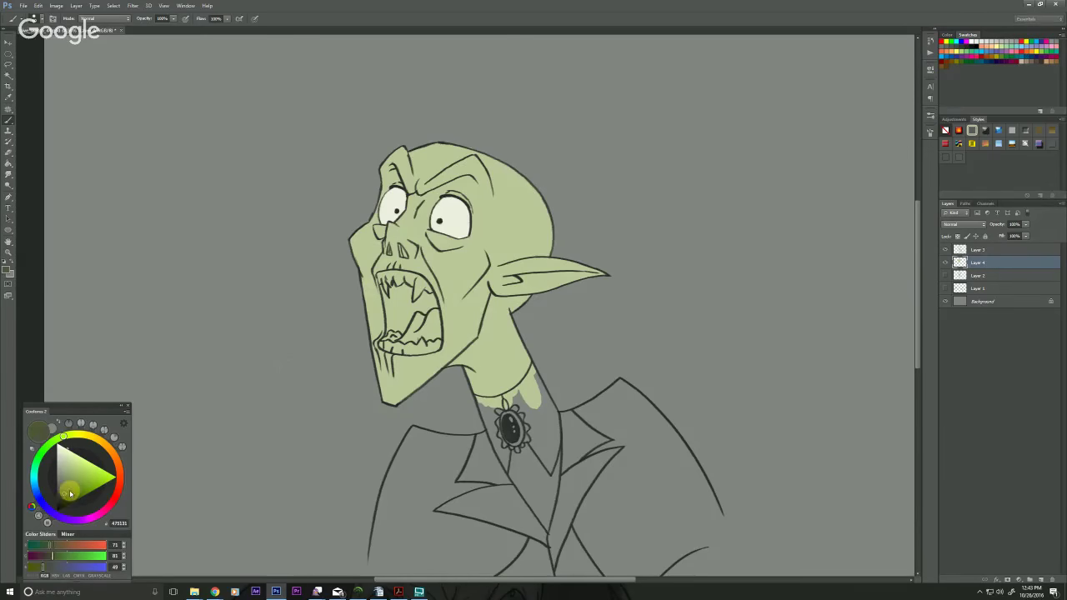
{"action": "left_click_drag", "start_coordinate": [397, 243], "coordinate": [406, 250]}
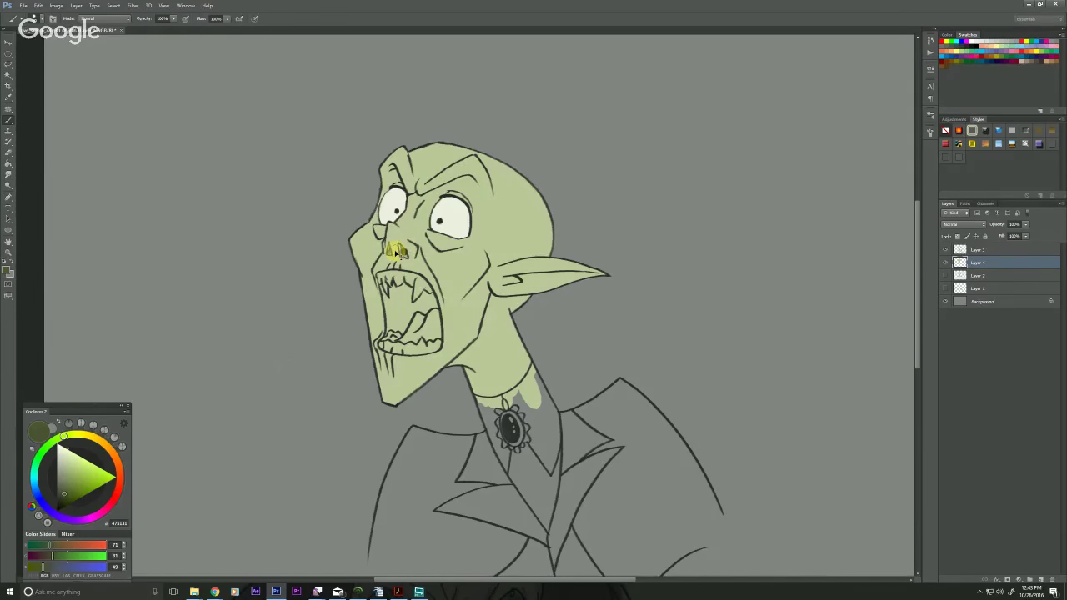
Mix a softer olive green, RGB 110, 119, 87, from the skin colour and fill both nostrils with it
{"action": "scroll", "coordinate": [397, 254], "scroll_direction": "up", "scroll_amount": 3}
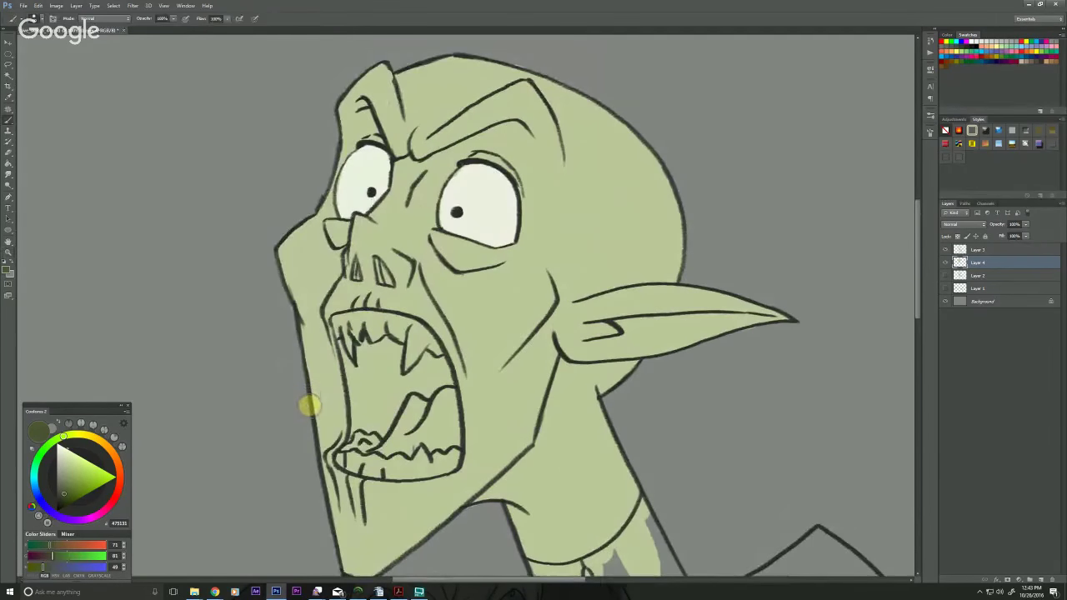
{"action": "left_click", "coordinate": [476, 320], "text": "alt"}
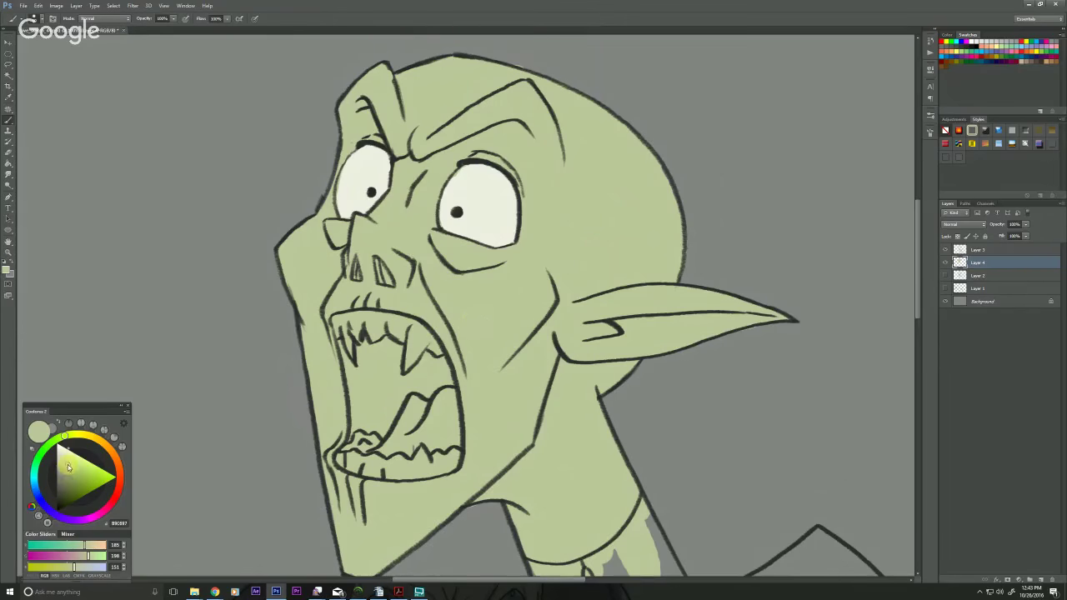
{"action": "left_click_drag", "start_coordinate": [68, 464], "coordinate": [63, 484]}
{"action": "left_click", "coordinate": [384, 266]}
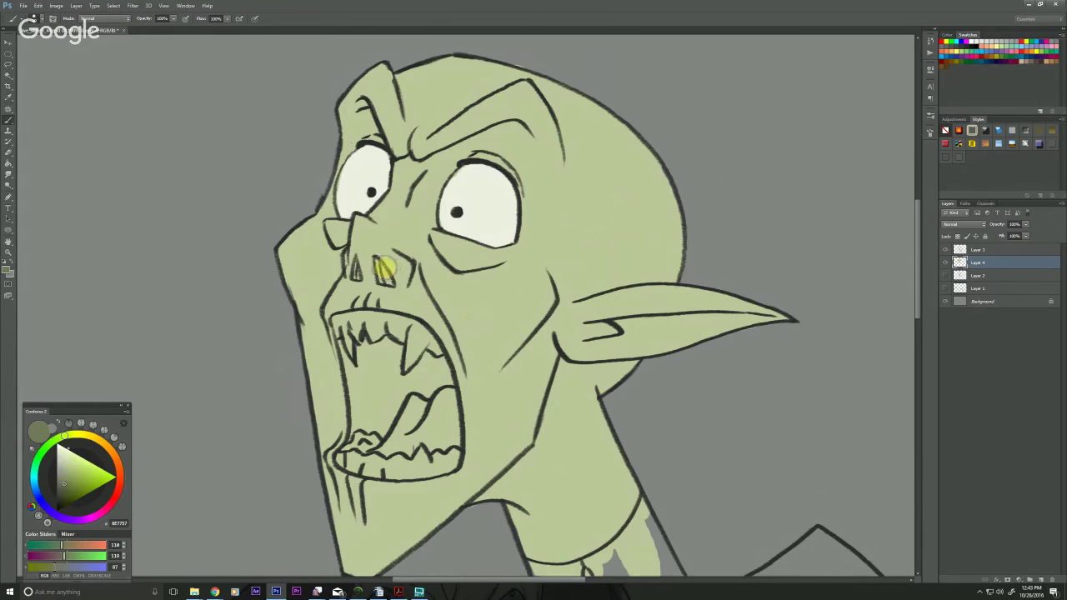
{"action": "mouse_move", "coordinate": [381, 265]}
{"action": "left_mouse_down"}
{"action": "mouse_move", "coordinate": [384, 279]}
{"action": "mouse_move", "coordinate": [379, 260]}
{"action": "mouse_move", "coordinate": [354, 259]}
{"action": "mouse_move", "coordinate": [330, 317]}
{"action": "left_mouse_up"}
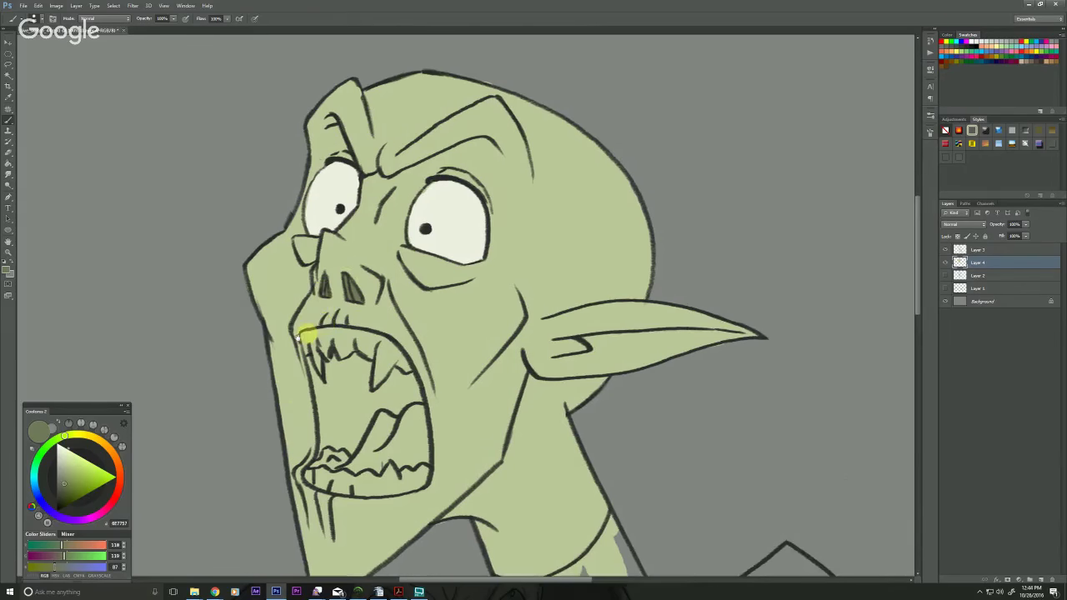
Mix a muted orange-brown and test it with short strokes inside the open mouth
{"action": "left_click_drag", "start_coordinate": [248, 445], "coordinate": [293, 380]}
{"action": "left_click_drag", "start_coordinate": [67, 482], "coordinate": [71, 482]}
{"action": "left_click", "coordinate": [110, 449]}
{"action": "left_click", "coordinate": [70, 487]}
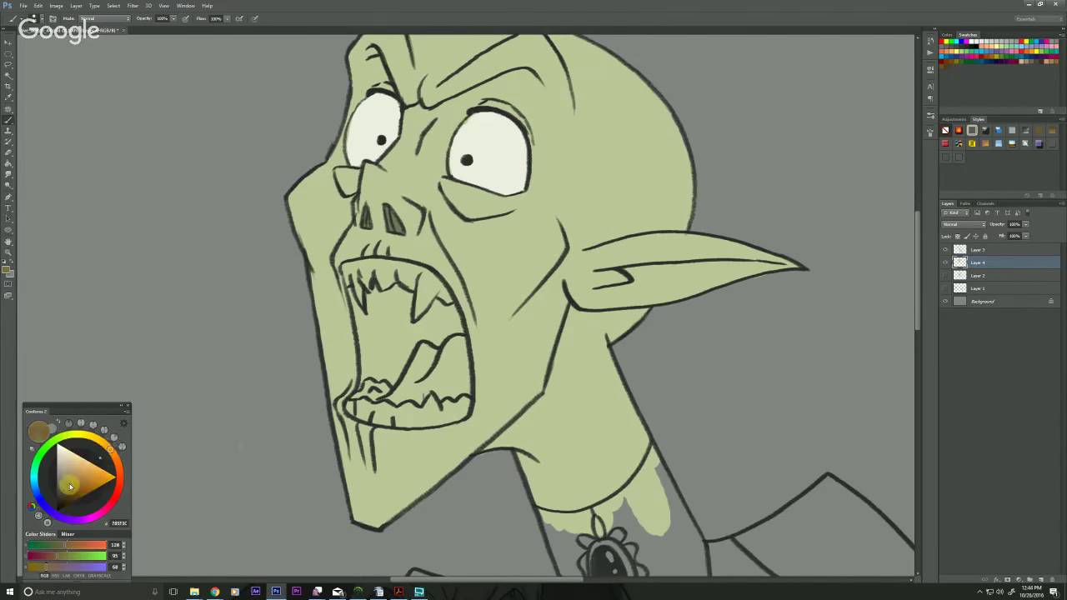
{"action": "left_click", "coordinate": [68, 490]}
{"action": "mouse_move", "coordinate": [381, 345]}
{"action": "left_mouse_down"}
{"action": "mouse_move", "coordinate": [382, 325]}
{"action": "mouse_move", "coordinate": [384, 365]}
{"action": "left_mouse_up"}
{"action": "left_click", "coordinate": [72, 487]}
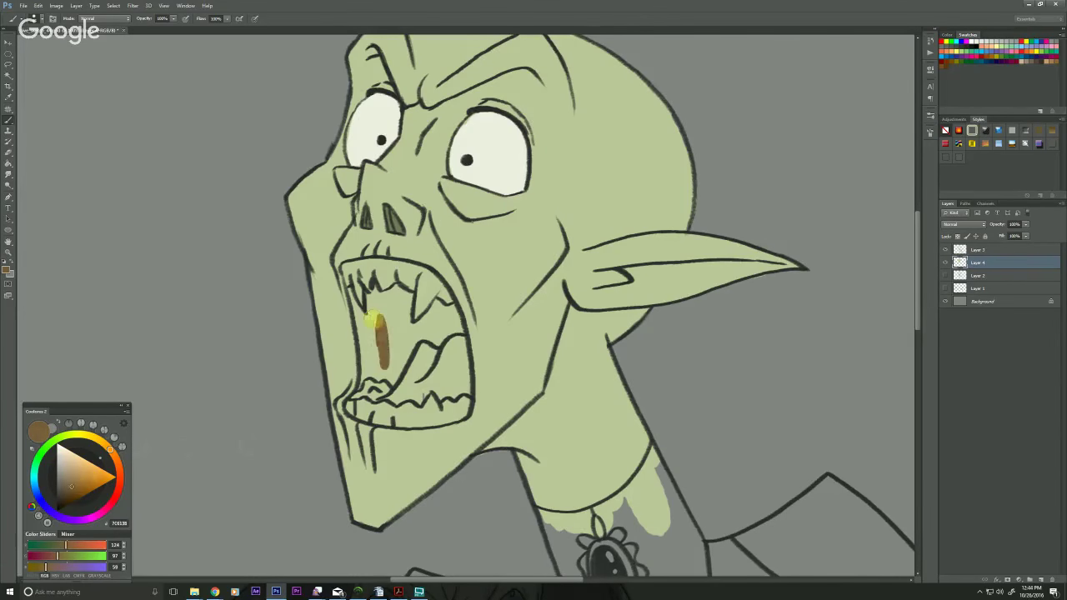
{"action": "left_click_drag", "start_coordinate": [375, 322], "coordinate": [379, 355]}
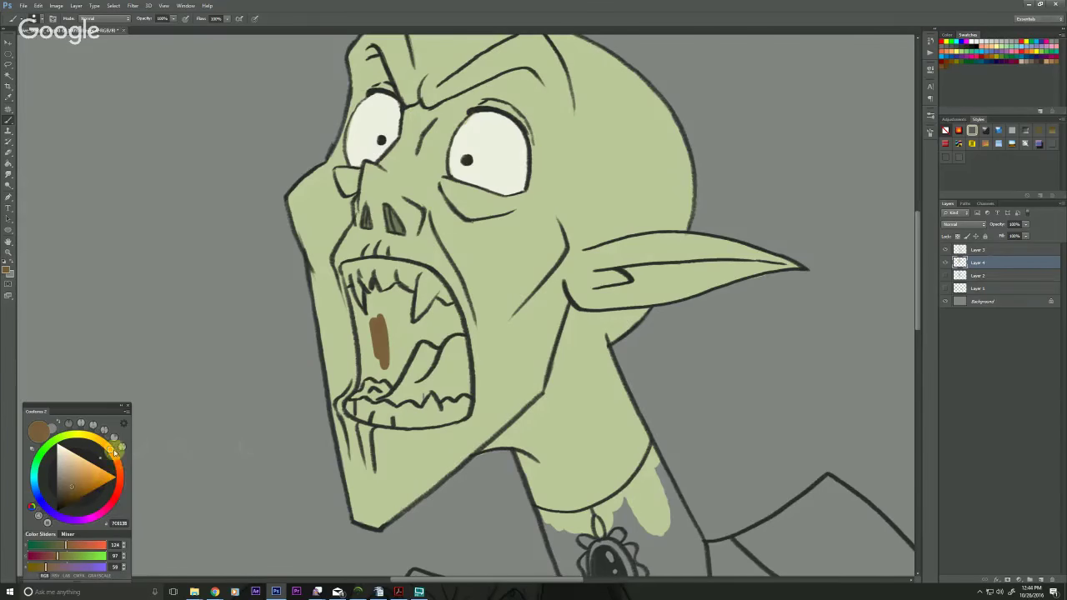
Adjust the brown to RGB 131, 101, 62 and fill the mouth's interior around the fangs and above the tongue
{"action": "left_click", "coordinate": [72, 489]}
{"action": "left_click", "coordinate": [73, 485]}
{"action": "mouse_move", "coordinate": [383, 316]}
{"action": "left_mouse_down"}
{"action": "mouse_move", "coordinate": [388, 375]}
{"action": "mouse_move", "coordinate": [376, 357]}
{"action": "left_mouse_up"}
{"action": "mouse_move", "coordinate": [443, 303]}
{"action": "left_mouse_down"}
{"action": "mouse_move", "coordinate": [460, 327]}
{"action": "mouse_move", "coordinate": [437, 302]}
{"action": "mouse_move", "coordinate": [462, 330]}
{"action": "mouse_move", "coordinate": [437, 342]}
{"action": "mouse_move", "coordinate": [404, 328]}
{"action": "mouse_move", "coordinate": [416, 352]}
{"action": "left_mouse_up"}
{"action": "mouse_move", "coordinate": [450, 310]}
{"action": "left_mouse_down"}
{"action": "mouse_move", "coordinate": [420, 317]}
{"action": "mouse_move", "coordinate": [415, 299]}
{"action": "mouse_move", "coordinate": [388, 303]}
{"action": "mouse_move", "coordinate": [380, 290]}
{"action": "mouse_move", "coordinate": [376, 333]}
{"action": "mouse_move", "coordinate": [356, 291]}
{"action": "mouse_move", "coordinate": [368, 343]}
{"action": "mouse_move", "coordinate": [437, 328]}
{"action": "mouse_move", "coordinate": [450, 313]}
{"action": "mouse_move", "coordinate": [429, 324]}
{"action": "mouse_move", "coordinate": [411, 312]}
{"action": "mouse_move", "coordinate": [425, 335]}
{"action": "mouse_move", "coordinate": [387, 373]}
{"action": "left_mouse_up"}
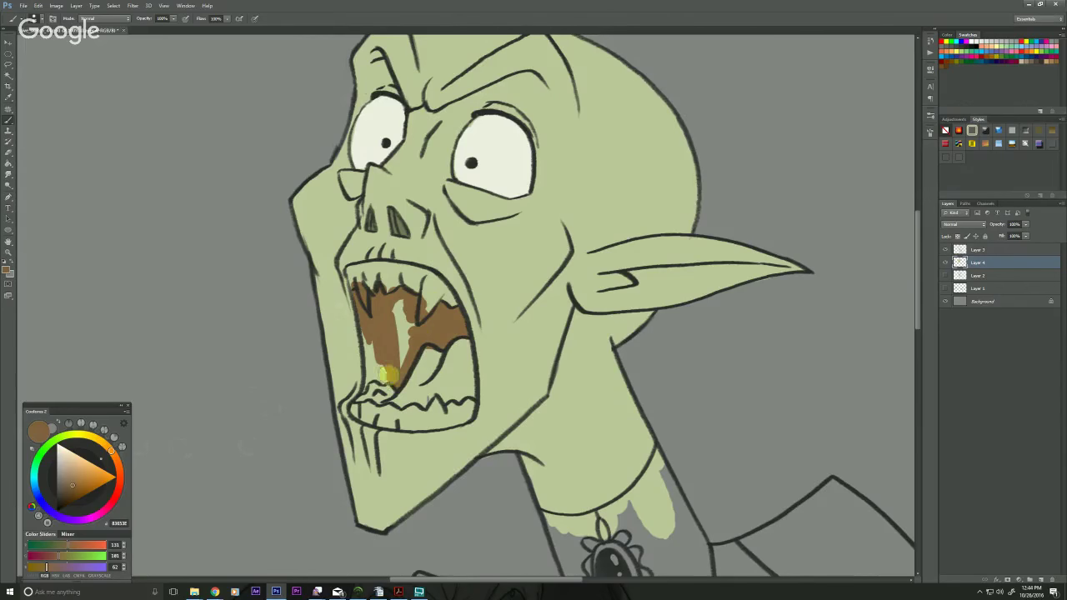
{"action": "left_click", "coordinate": [421, 396], "text": "alt"}
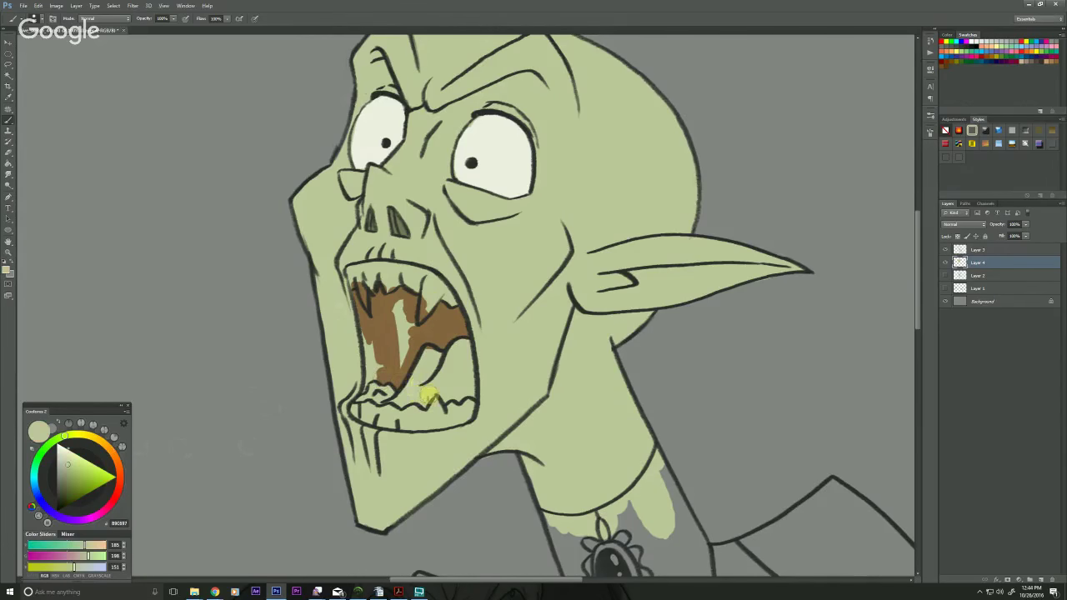
{"action": "left_click", "coordinate": [424, 338], "text": "alt"}
{"action": "mouse_move", "coordinate": [400, 368]}
{"action": "left_mouse_down"}
{"action": "mouse_move", "coordinate": [366, 331]}
{"action": "mouse_move", "coordinate": [366, 389]}
{"action": "mouse_move", "coordinate": [398, 306]}
{"action": "mouse_move", "coordinate": [396, 338]}
{"action": "mouse_move", "coordinate": [407, 309]}
{"action": "mouse_move", "coordinate": [409, 337]}
{"action": "mouse_move", "coordinate": [337, 281]}
{"action": "left_mouse_up"}
Sample the off-white from the eye and paint the upper row of teeth and fangs with it
{"action": "left_click", "coordinate": [386, 124], "text": "alt"}
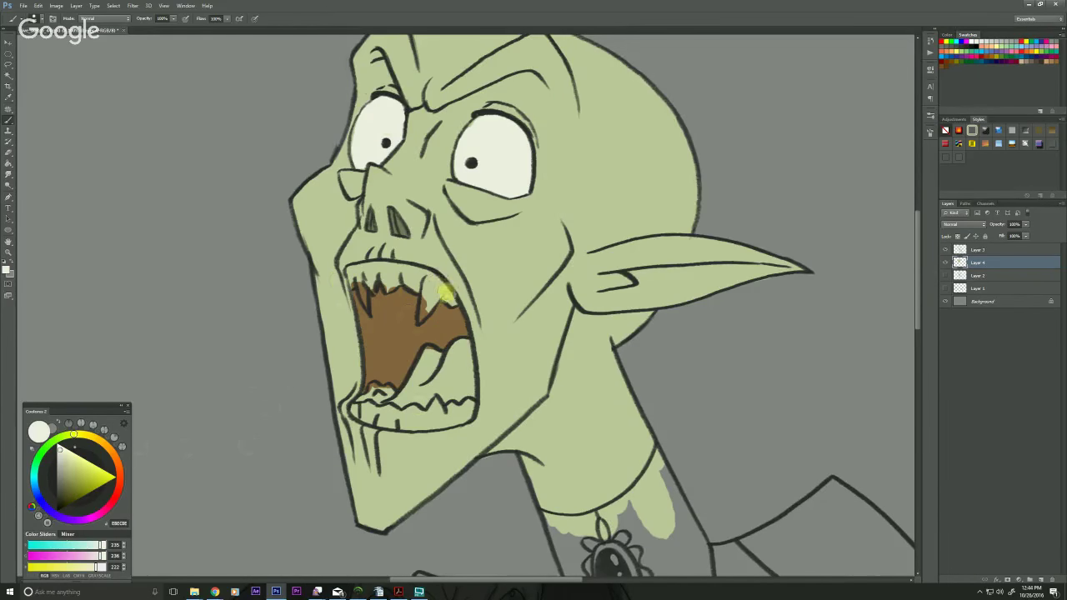
{"action": "mouse_move", "coordinate": [428, 275]}
{"action": "left_mouse_down"}
{"action": "mouse_move", "coordinate": [451, 301]}
{"action": "mouse_move", "coordinate": [418, 274]}
{"action": "mouse_move", "coordinate": [437, 281]}
{"action": "mouse_move", "coordinate": [429, 276]}
{"action": "mouse_move", "coordinate": [371, 268]}
{"action": "mouse_move", "coordinate": [422, 274]}
{"action": "mouse_move", "coordinate": [360, 273]}
{"action": "mouse_move", "coordinate": [352, 270]}
{"action": "left_mouse_up"}
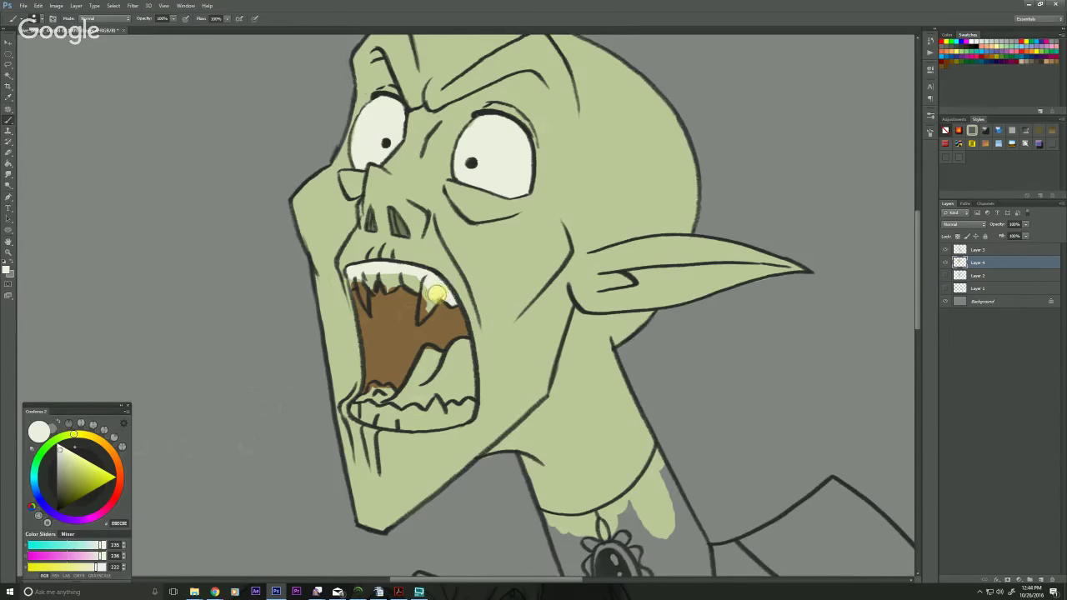
{"action": "mouse_move", "coordinate": [437, 294]}
{"action": "left_mouse_down"}
{"action": "mouse_move", "coordinate": [438, 294]}
{"action": "mouse_move", "coordinate": [431, 282]}
{"action": "mouse_move", "coordinate": [422, 309]}
{"action": "mouse_move", "coordinate": [427, 277]}
{"action": "mouse_move", "coordinate": [423, 318]}
{"action": "mouse_move", "coordinate": [413, 277]}
{"action": "mouse_move", "coordinate": [390, 276]}
{"action": "mouse_move", "coordinate": [418, 290]}
{"action": "mouse_move", "coordinate": [372, 274]}
{"action": "mouse_move", "coordinate": [372, 288]}
{"action": "mouse_move", "coordinate": [369, 270]}
{"action": "mouse_move", "coordinate": [368, 301]}
{"action": "mouse_move", "coordinate": [354, 275]}
{"action": "left_mouse_up"}
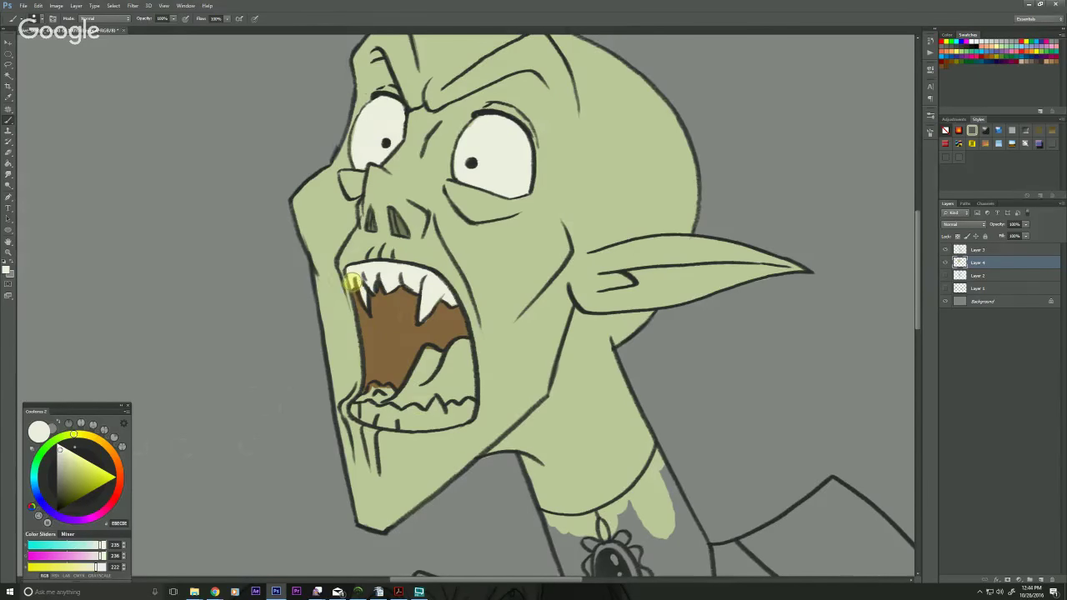
Paint the lower row of teeth off-white, including the small teeth at the far corner of the mouth
{"action": "left_click_drag", "start_coordinate": [387, 391], "coordinate": [362, 403]}
{"action": "left_click", "coordinate": [467, 405]}
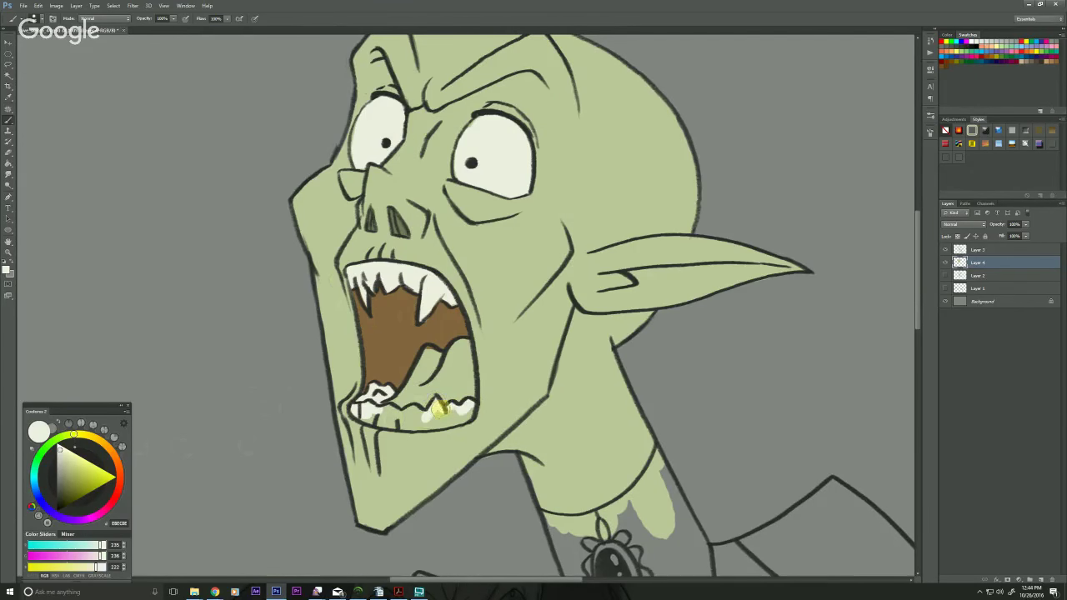
{"action": "mouse_move", "coordinate": [439, 409]}
{"action": "left_mouse_down"}
{"action": "mouse_move", "coordinate": [469, 408]}
{"action": "mouse_move", "coordinate": [452, 420]}
{"action": "mouse_move", "coordinate": [411, 420]}
{"action": "left_mouse_up"}
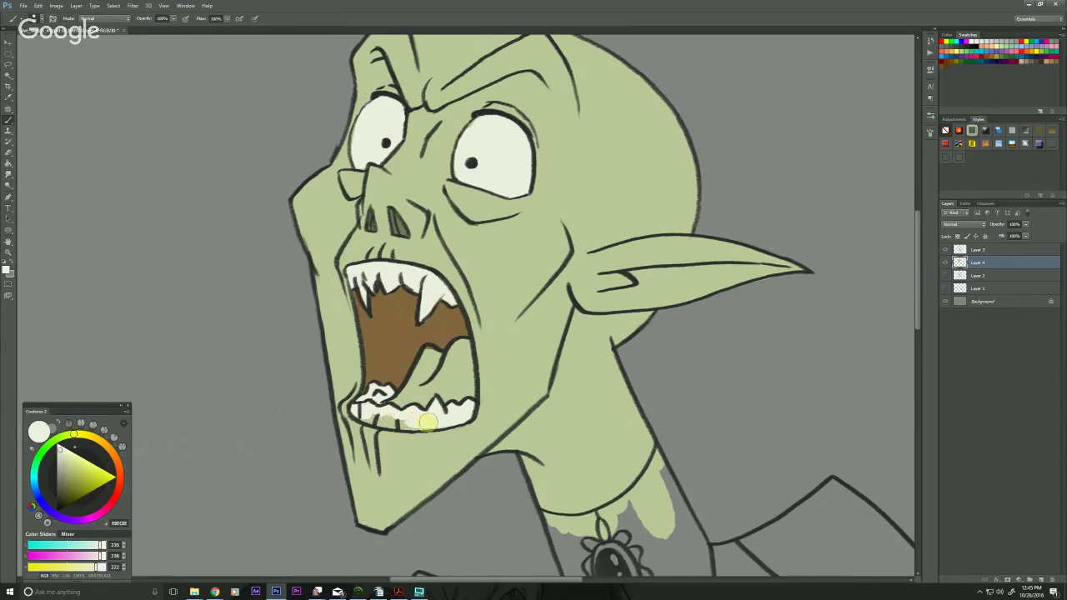
{"action": "mouse_move", "coordinate": [427, 423]}
{"action": "left_mouse_down"}
{"action": "mouse_move", "coordinate": [461, 418]}
{"action": "mouse_move", "coordinate": [410, 427]}
{"action": "mouse_move", "coordinate": [357, 416]}
{"action": "mouse_move", "coordinate": [463, 415]}
{"action": "mouse_move", "coordinate": [389, 423]}
{"action": "mouse_move", "coordinate": [354, 391]}
{"action": "left_mouse_up"}
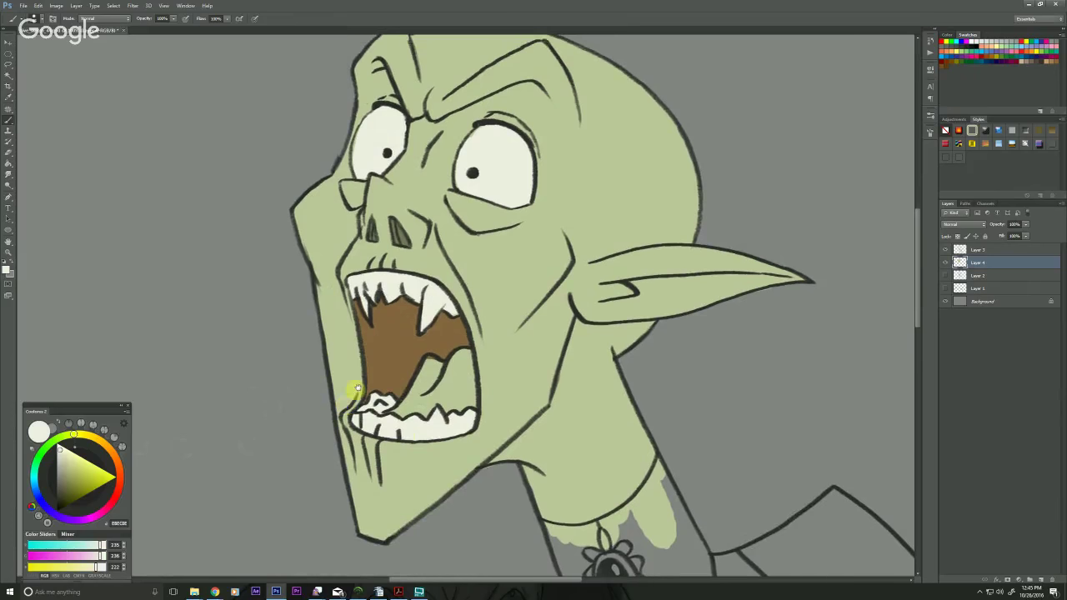
Shift the mouth's brown to a redder RGB 131, 94, 61, select the mouth interior by colour and repaint it
{"action": "left_click", "coordinate": [394, 375], "text": "alt"}
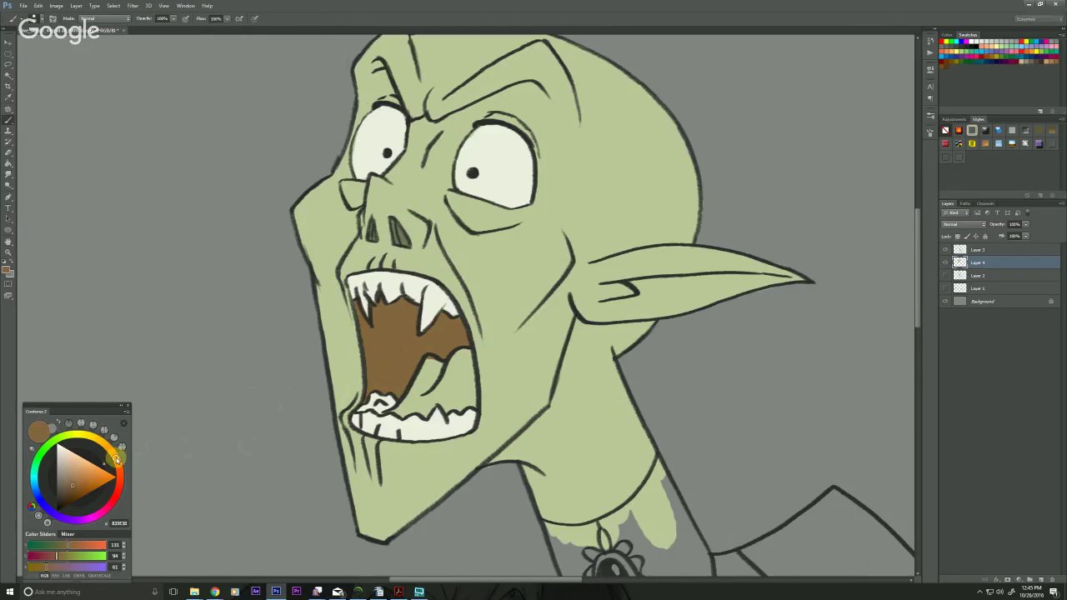
{"action": "key", "text": "w"}
{"action": "left_click", "coordinate": [375, 365]}
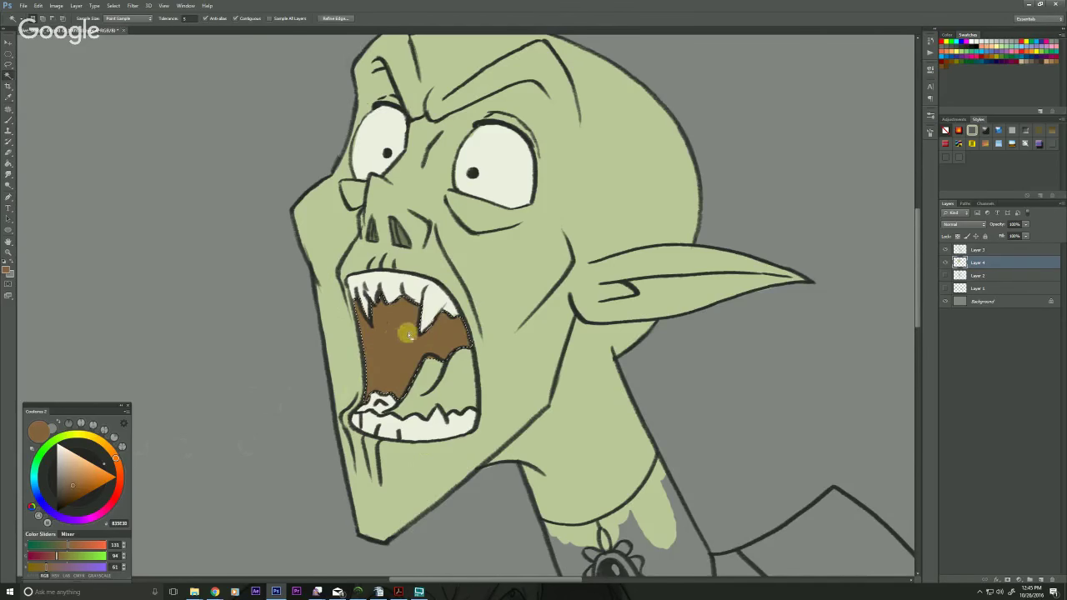
{"action": "key", "text": "b"}
{"action": "mouse_move", "coordinate": [457, 313]}
{"action": "left_mouse_down"}
{"action": "mouse_move", "coordinate": [453, 357]}
{"action": "mouse_move", "coordinate": [434, 357]}
{"action": "mouse_move", "coordinate": [371, 291]}
{"action": "mouse_move", "coordinate": [376, 331]}
{"action": "left_mouse_up"}
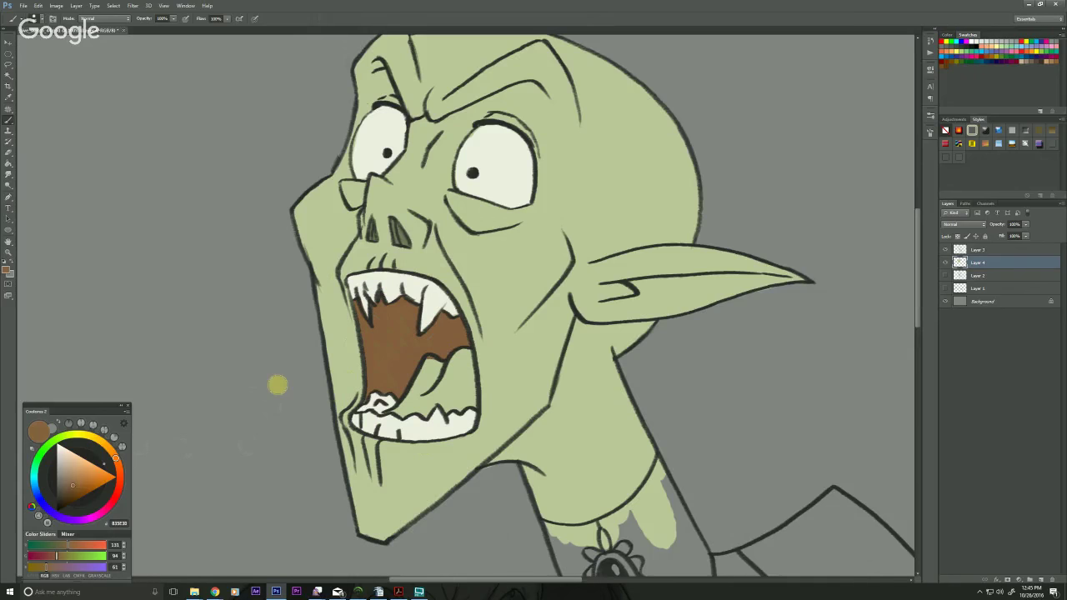
Mix a muted pinkish brown of about RGB 175, 125, 99 and paint the whole tongue behind the lower teeth
{"action": "left_click", "coordinate": [79, 478]}
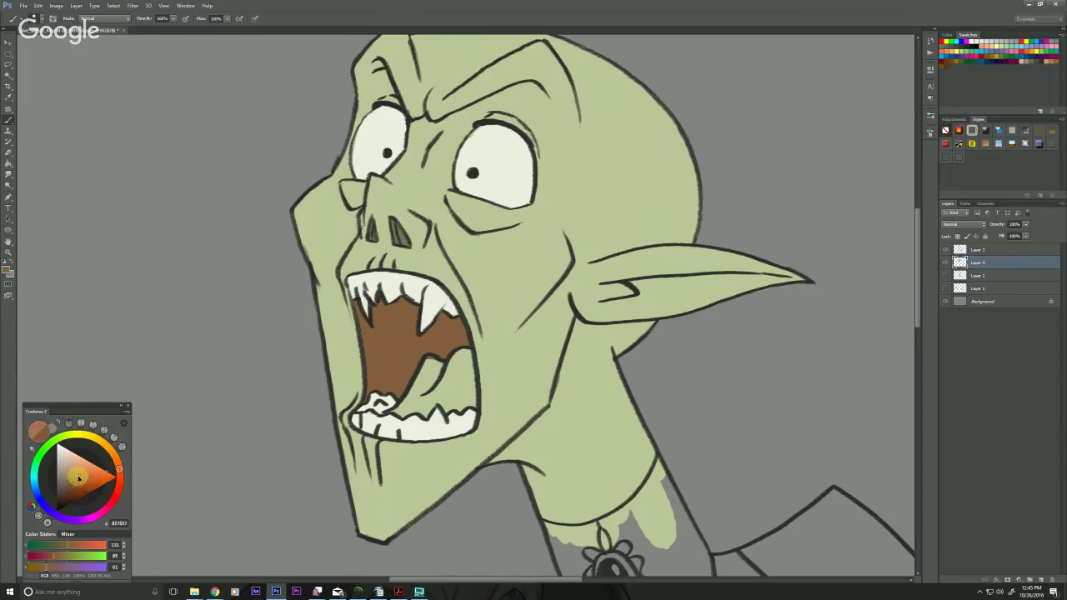
{"action": "left_click", "coordinate": [74, 475]}
{"action": "mouse_move", "coordinate": [435, 361]}
{"action": "left_mouse_down"}
{"action": "mouse_move", "coordinate": [426, 389]}
{"action": "mouse_move", "coordinate": [446, 371]}
{"action": "mouse_move", "coordinate": [429, 360]}
{"action": "mouse_move", "coordinate": [449, 368]}
{"action": "mouse_move", "coordinate": [468, 357]}
{"action": "mouse_move", "coordinate": [476, 406]}
{"action": "mouse_move", "coordinate": [459, 357]}
{"action": "mouse_move", "coordinate": [449, 395]}
{"action": "mouse_move", "coordinate": [431, 370]}
{"action": "mouse_move", "coordinate": [464, 356]}
{"action": "mouse_move", "coordinate": [427, 397]}
{"action": "mouse_move", "coordinate": [425, 372]}
{"action": "left_mouse_up"}
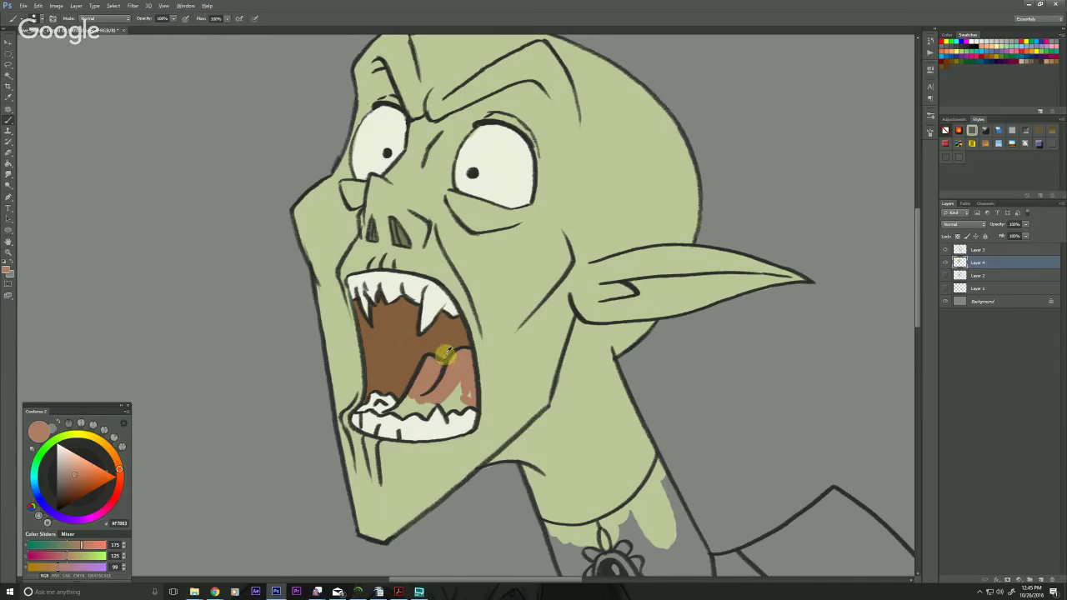
{"action": "left_click", "coordinate": [445, 355], "text": "alt"}
{"action": "left_click", "coordinate": [452, 373], "text": "alt"}
{"action": "mouse_move", "coordinate": [464, 386]}
{"action": "left_mouse_down"}
{"action": "mouse_move", "coordinate": [449, 411]}
{"action": "mouse_move", "coordinate": [462, 390]}
{"action": "mouse_move", "coordinate": [424, 414]}
{"action": "mouse_move", "coordinate": [420, 402]}
{"action": "mouse_move", "coordinate": [424, 415]}
{"action": "mouse_move", "coordinate": [417, 400]}
{"action": "mouse_move", "coordinate": [402, 414]}
{"action": "mouse_move", "coordinate": [365, 404]}
{"action": "mouse_move", "coordinate": [300, 438]}
{"action": "mouse_move", "coordinate": [261, 490]}
{"action": "mouse_move", "coordinate": [275, 264]}
{"action": "mouse_move", "coordinate": [242, 215]}
{"action": "left_mouse_up"}
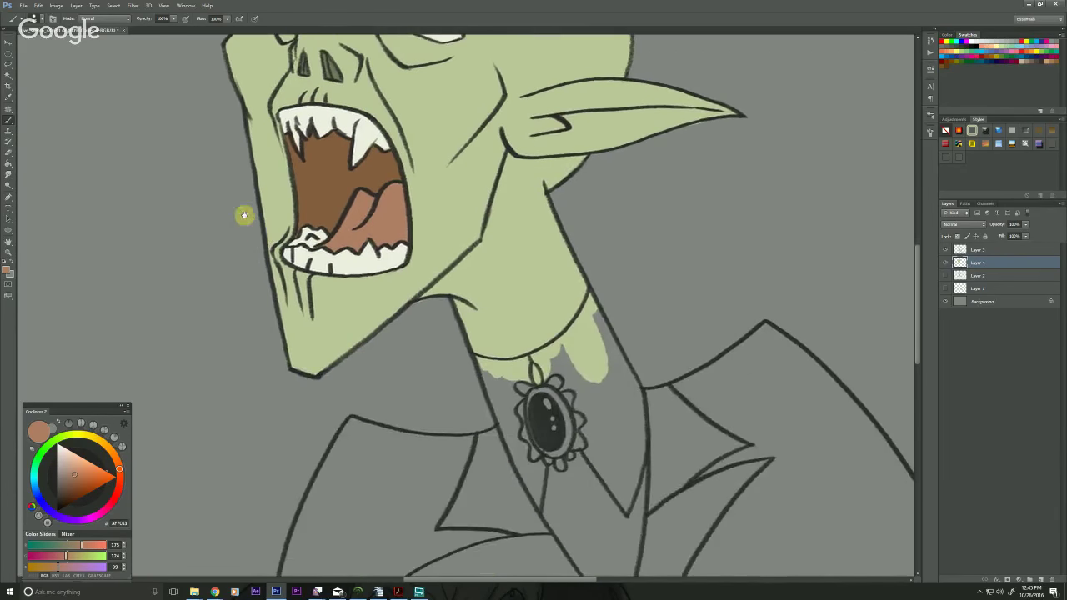
Mix a light grey of RGB 215, 215, 215 and paint along the upper and outer edges of the collar
{"action": "left_click", "coordinate": [58, 454]}
{"action": "mouse_move", "coordinate": [592, 314]}
{"action": "left_mouse_down"}
{"action": "mouse_move", "coordinate": [631, 413]}
{"action": "mouse_move", "coordinate": [590, 298]}
{"action": "left_mouse_up"}
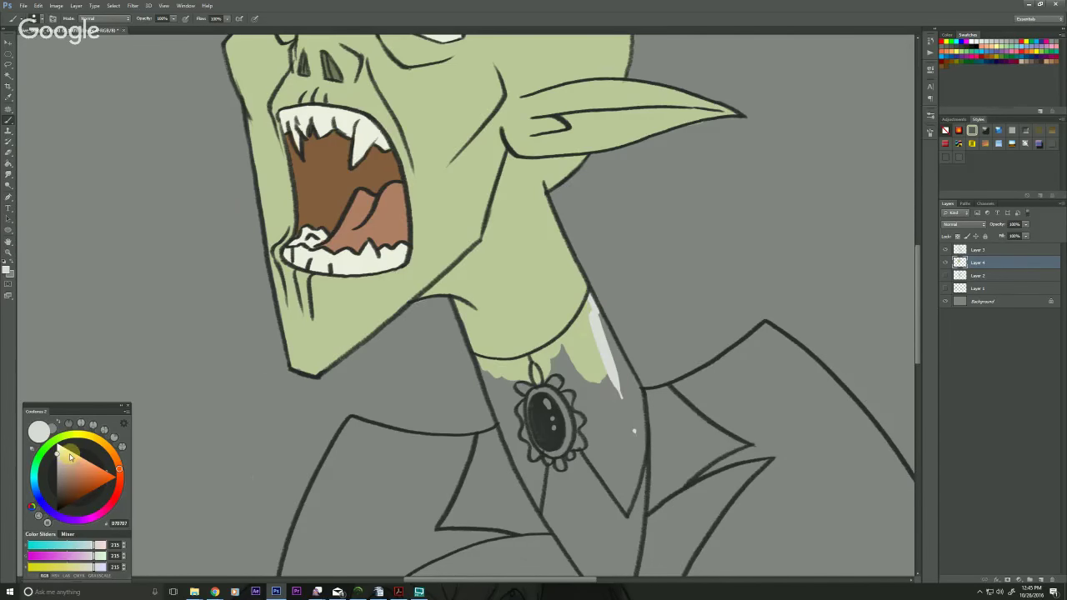
{"action": "mouse_move", "coordinate": [645, 406]}
{"action": "left_mouse_down"}
{"action": "mouse_move", "coordinate": [590, 318]}
{"action": "mouse_move", "coordinate": [606, 331]}
{"action": "left_mouse_up"}
{"action": "mouse_move", "coordinate": [630, 371]}
{"action": "left_mouse_down"}
{"action": "mouse_move", "coordinate": [595, 307]}
{"action": "mouse_move", "coordinate": [515, 367]}
{"action": "mouse_move", "coordinate": [483, 359]}
{"action": "mouse_move", "coordinate": [507, 421]}
{"action": "mouse_move", "coordinate": [521, 380]}
{"action": "mouse_move", "coordinate": [548, 360]}
{"action": "mouse_move", "coordinate": [623, 392]}
{"action": "mouse_move", "coordinate": [627, 376]}
{"action": "mouse_move", "coordinate": [635, 501]}
{"action": "left_mouse_up"}
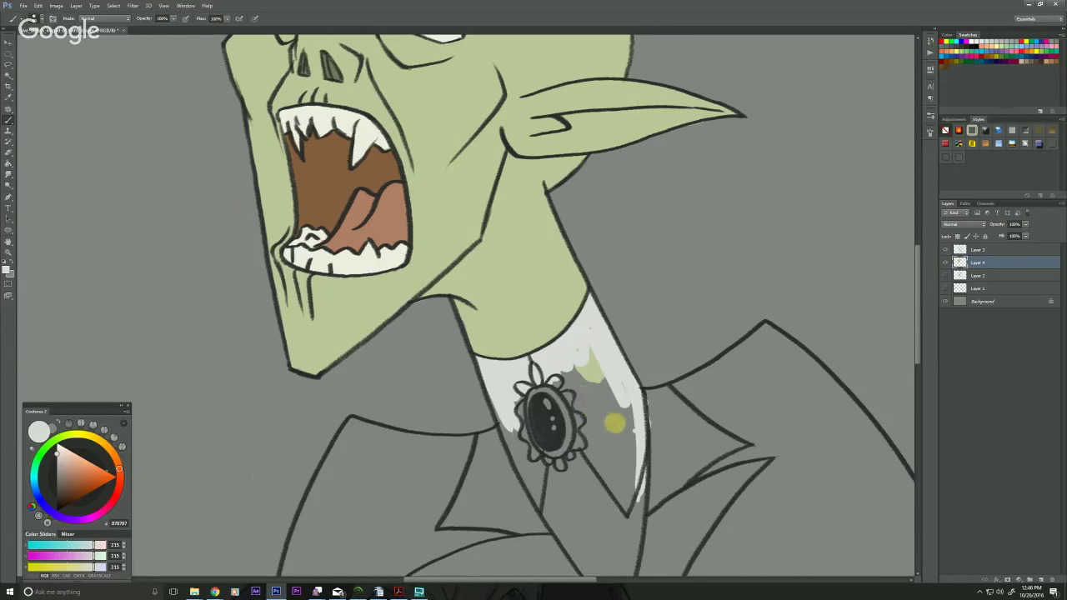
{"action": "left_click_drag", "start_coordinate": [570, 394], "coordinate": [567, 386]}
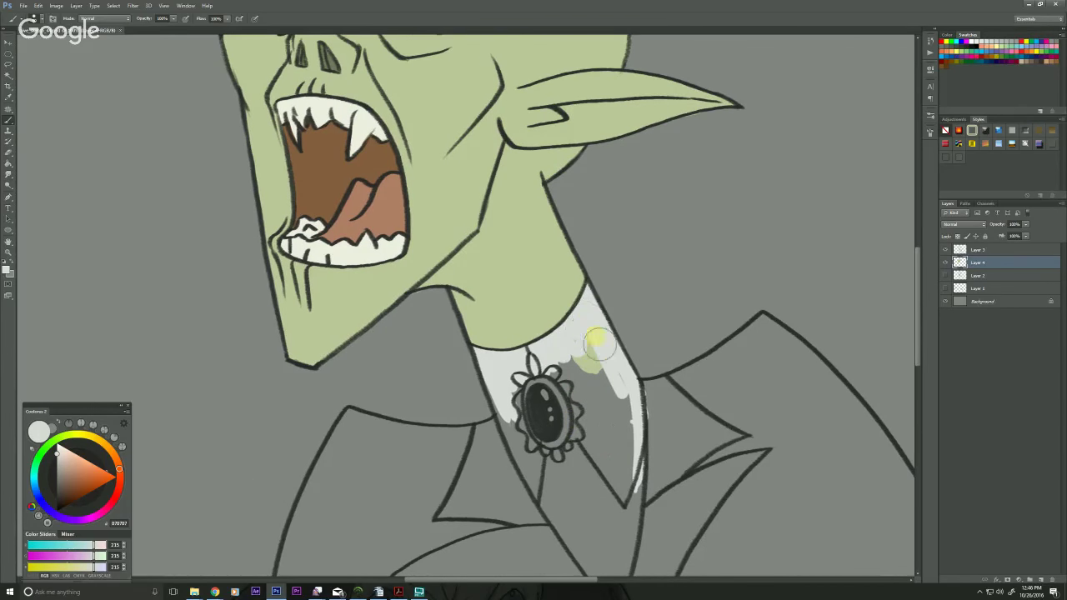
Fill the rest of the collar and shirt front around the brooch with light grey, dismissing the alarm notification
{"action": "mouse_move", "coordinate": [595, 342]}
{"action": "left_mouse_down"}
{"action": "mouse_move", "coordinate": [589, 358]}
{"action": "mouse_move", "coordinate": [550, 369]}
{"action": "mouse_move", "coordinate": [567, 409]}
{"action": "mouse_move", "coordinate": [498, 365]}
{"action": "mouse_move", "coordinate": [504, 404]}
{"action": "left_mouse_up"}
{"action": "scroll", "coordinate": [534, 416], "scroll_direction": "down", "scroll_amount": 3}
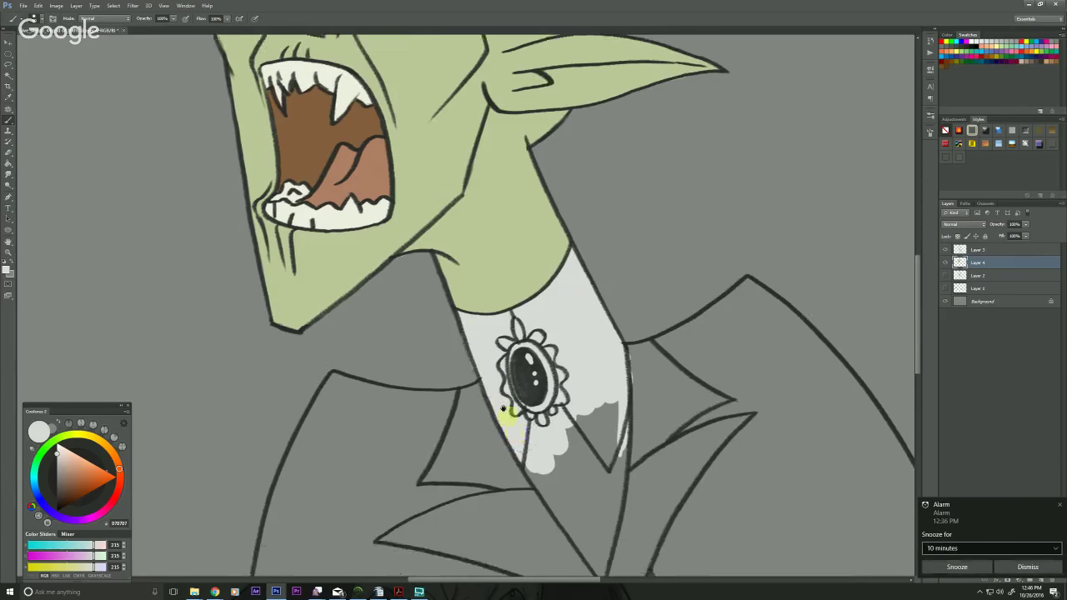
{"action": "left_click", "coordinate": [1028, 567]}
{"action": "mouse_move", "coordinate": [572, 369]}
{"action": "left_mouse_down"}
{"action": "mouse_move", "coordinate": [589, 431]}
{"action": "mouse_move", "coordinate": [596, 350]}
{"action": "mouse_move", "coordinate": [567, 362]}
{"action": "mouse_move", "coordinate": [526, 355]}
{"action": "mouse_move", "coordinate": [574, 469]}
{"action": "mouse_move", "coordinate": [581, 460]}
{"action": "mouse_move", "coordinate": [529, 403]}
{"action": "mouse_move", "coordinate": [564, 454]}
{"action": "mouse_move", "coordinate": [519, 420]}
{"action": "mouse_move", "coordinate": [543, 453]}
{"action": "left_mouse_up"}
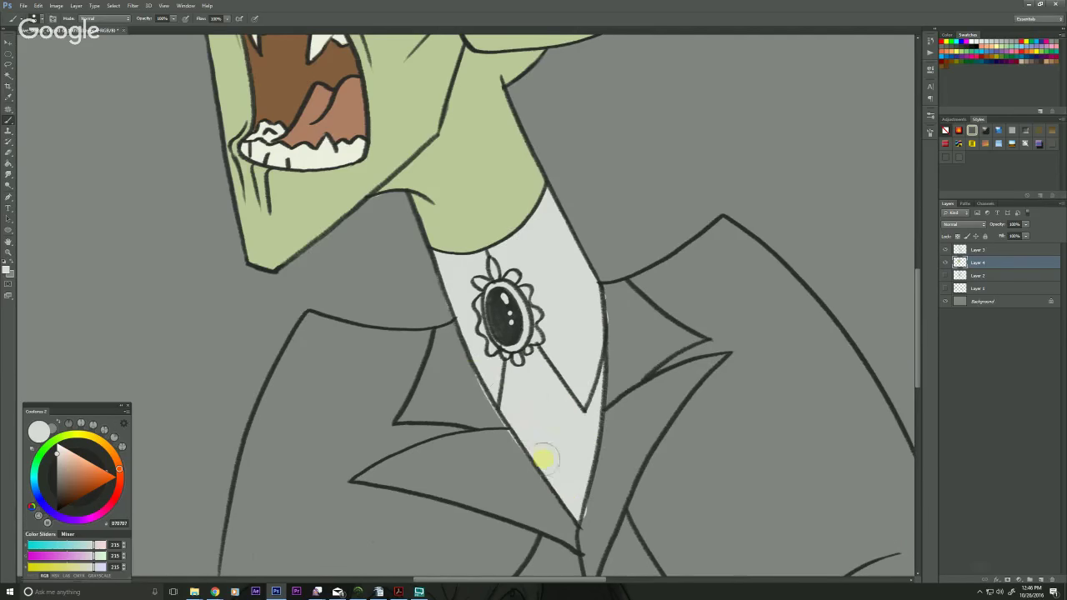
{"action": "scroll", "coordinate": [506, 369], "scroll_direction": "up", "scroll_amount": 5}
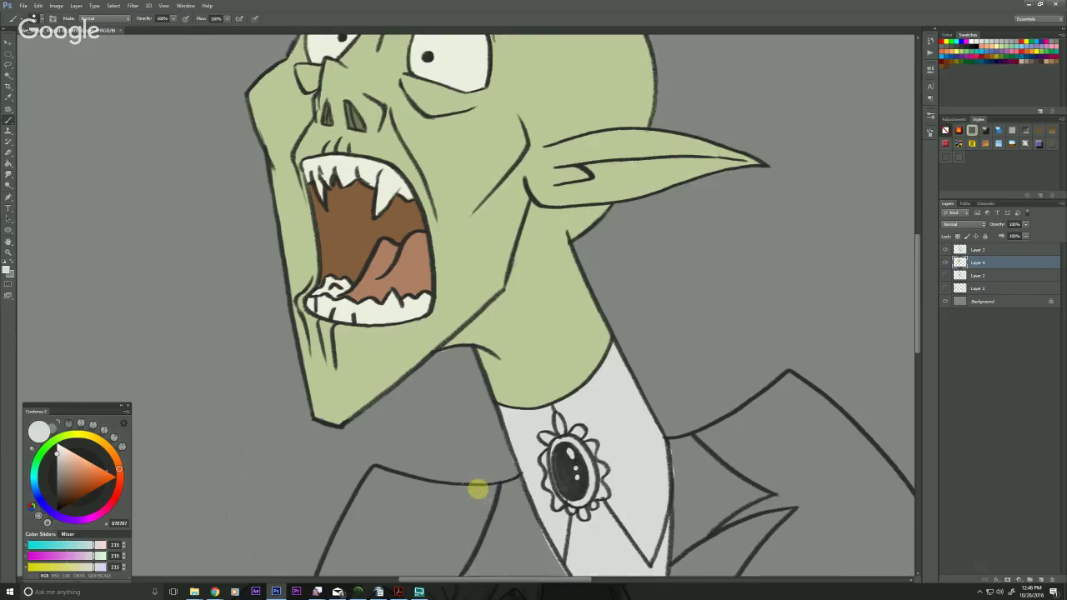
Add a new layer clipped to Layer 4, mix a medium blue and dab a swatch of it beside the character on Layer 3
{"action": "left_click", "coordinate": [1040, 576]}
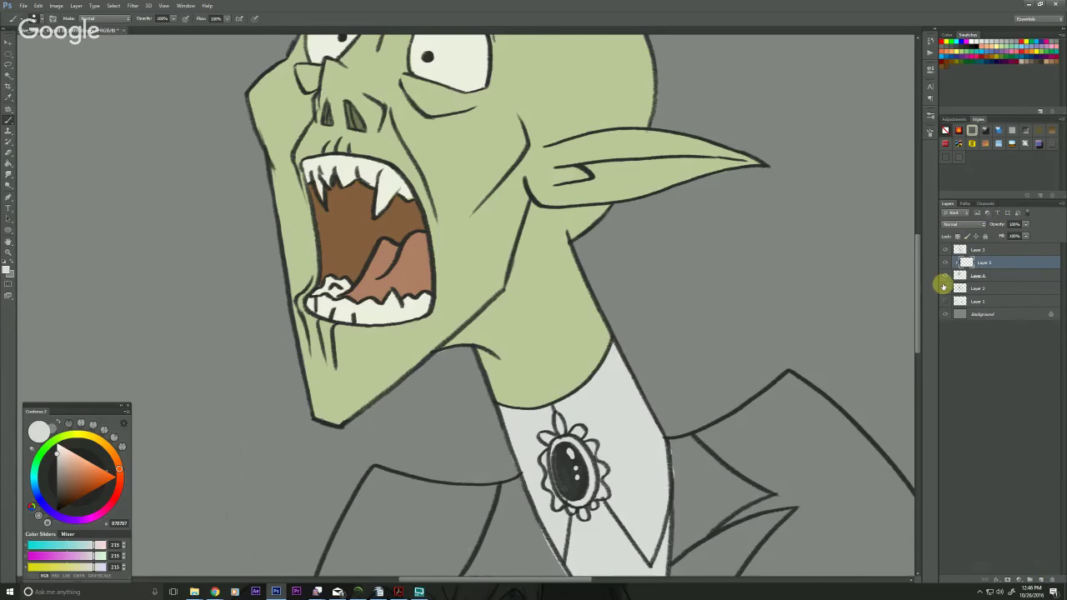
{"action": "left_click", "coordinate": [36, 490]}
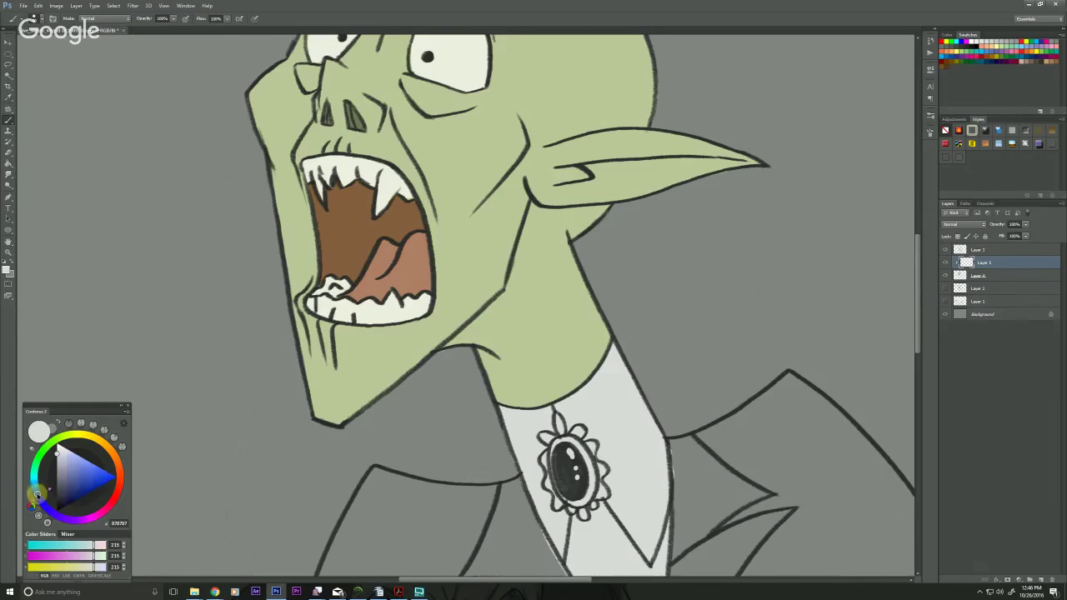
{"action": "left_click_drag", "start_coordinate": [64, 480], "coordinate": [80, 469]}
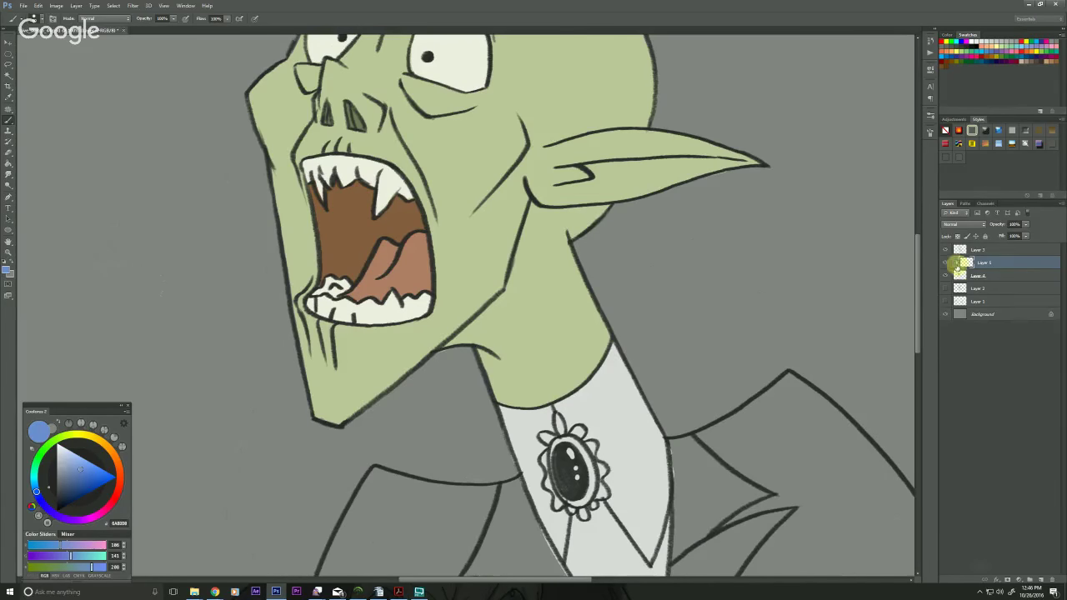
{"action": "left_click_drag", "start_coordinate": [855, 285], "coordinate": [846, 294]}
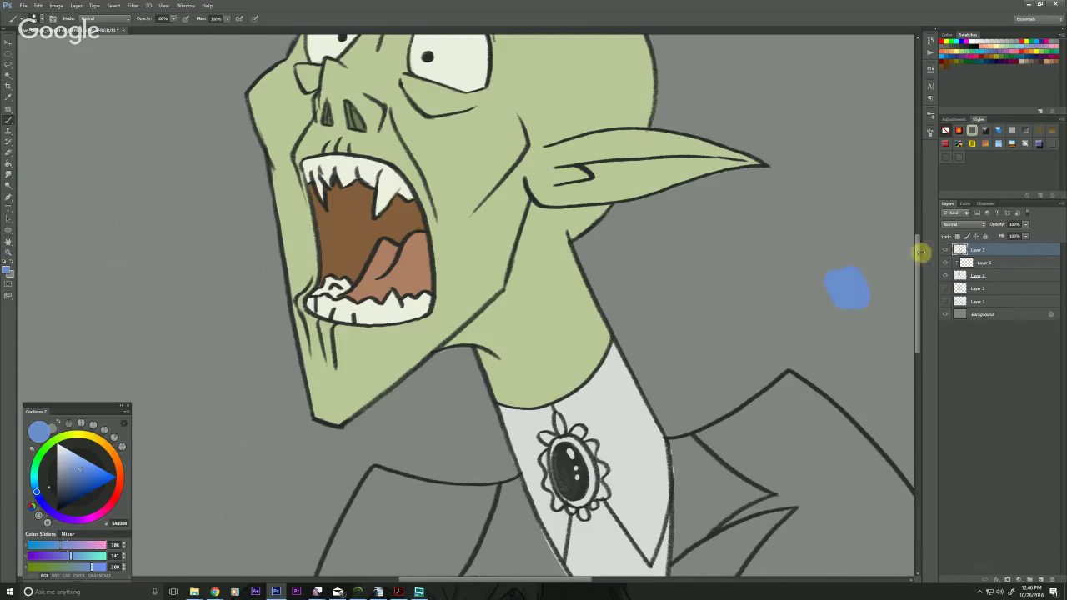
Set the clipped layer to Multiply, test a blue shadow stroke on the neck and lower the layer's opacity to 32%
{"action": "left_click", "coordinate": [964, 224]}
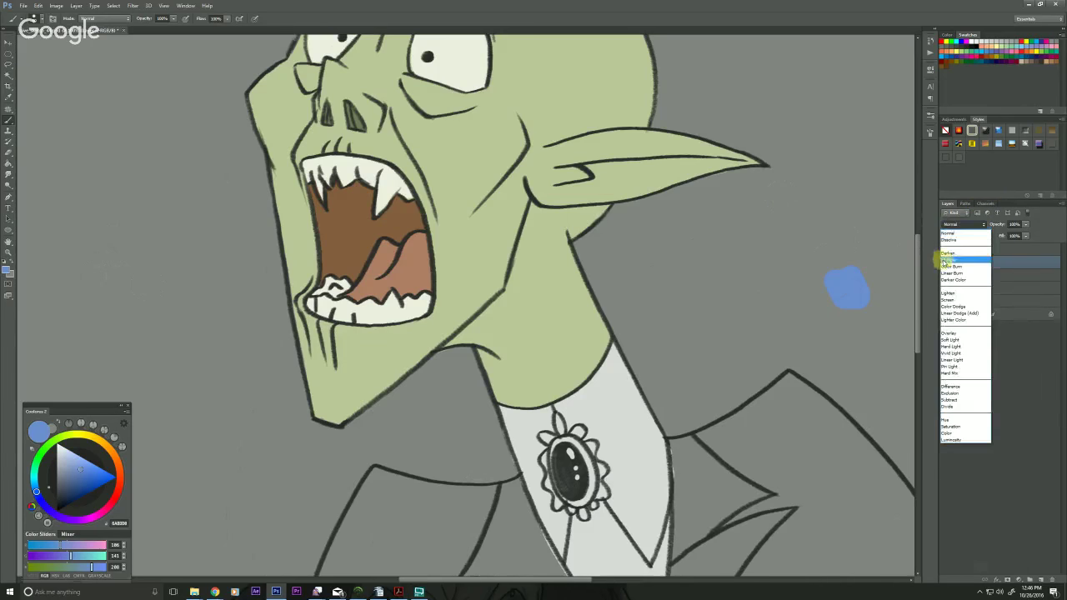
{"action": "left_click", "coordinate": [942, 260]}
{"action": "left_click_drag", "start_coordinate": [525, 225], "coordinate": [523, 325]}
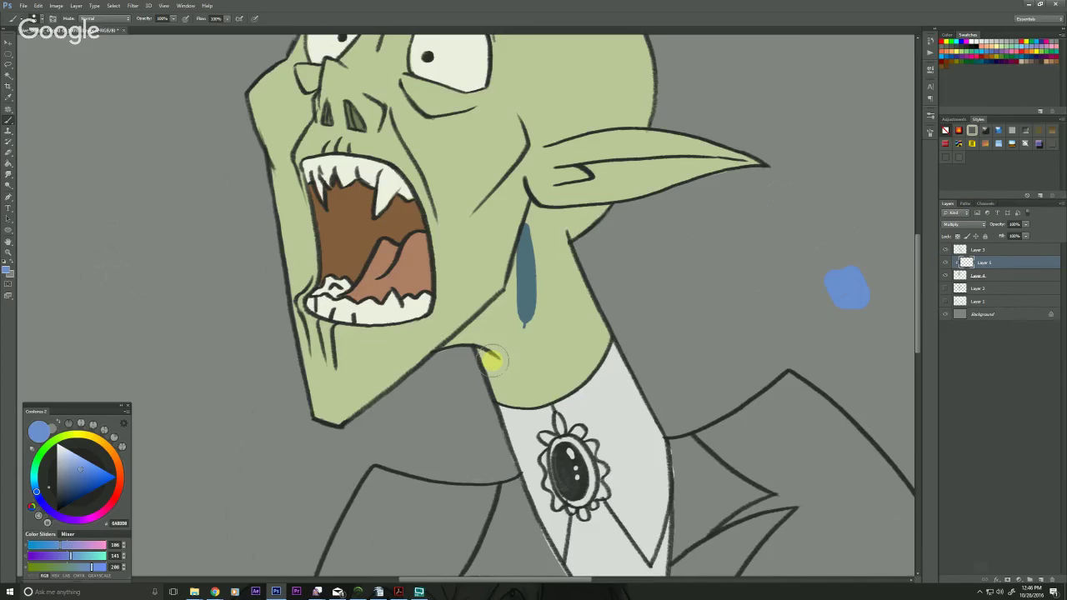
{"action": "left_click", "coordinate": [1026, 224]}
{"action": "left_click_drag", "start_coordinate": [1024, 235], "coordinate": [1001, 237]}
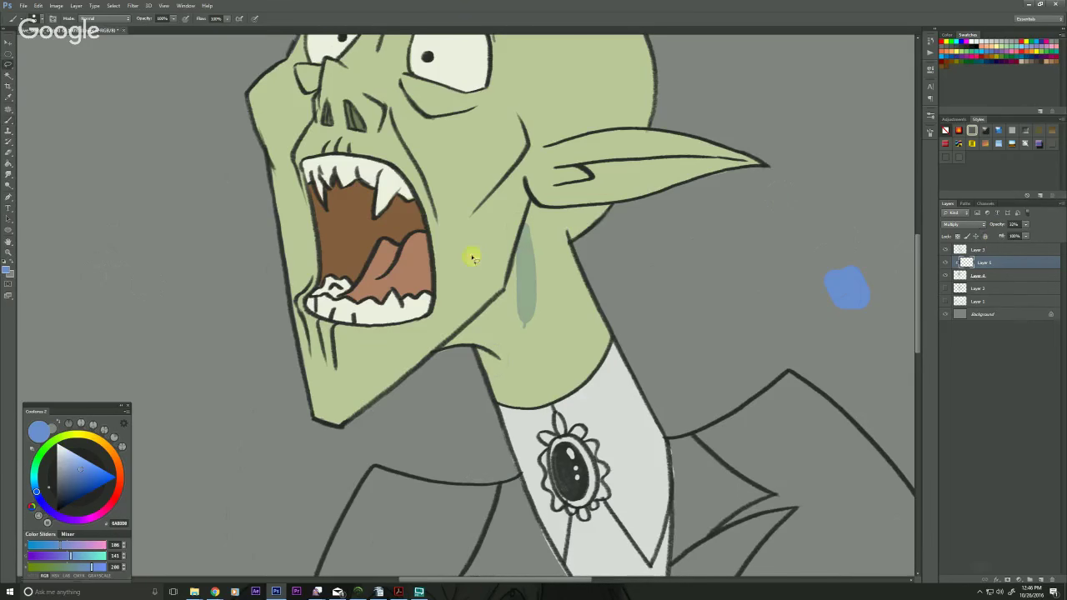
Lasso the test shadow stroke on the neck, delete it and clear the selection
{"action": "key", "text": "l"}
{"action": "mouse_move", "coordinate": [521, 188]}
{"action": "left_mouse_down"}
{"action": "mouse_move", "coordinate": [501, 343]}
{"action": "mouse_move", "coordinate": [517, 190]}
{"action": "left_mouse_up"}
{"action": "key", "text": "Delete"}
{"action": "key", "text": "ctrl+d"}
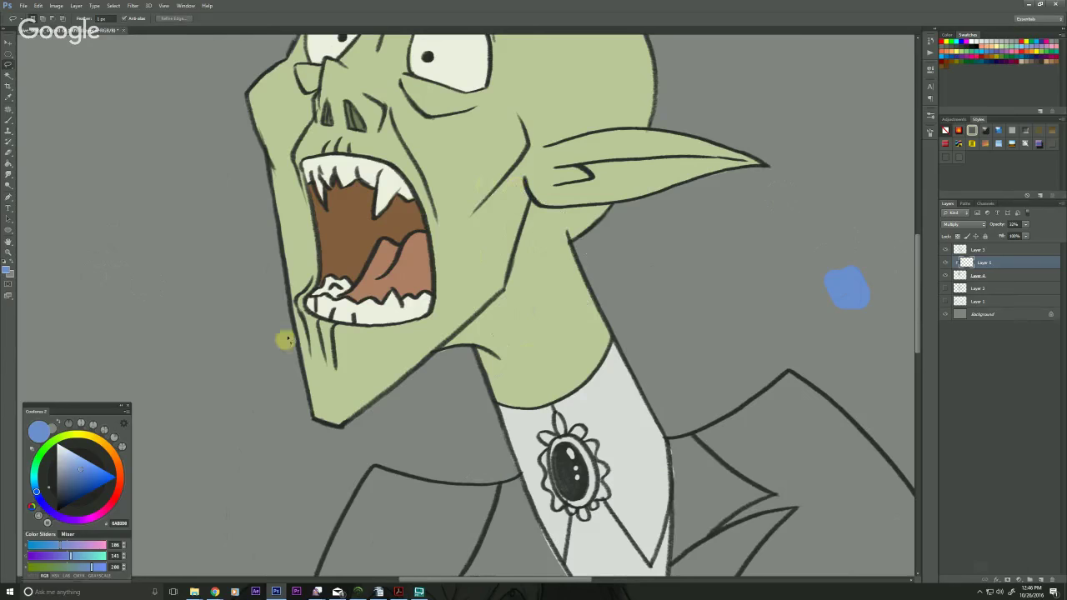
Choose the Kyle's Paintbox - Gouache Blair 75 brush, test a stroke on the cheek and undo it
{"action": "key", "text": "b"}
{"action": "left_click", "coordinate": [12, 20]}
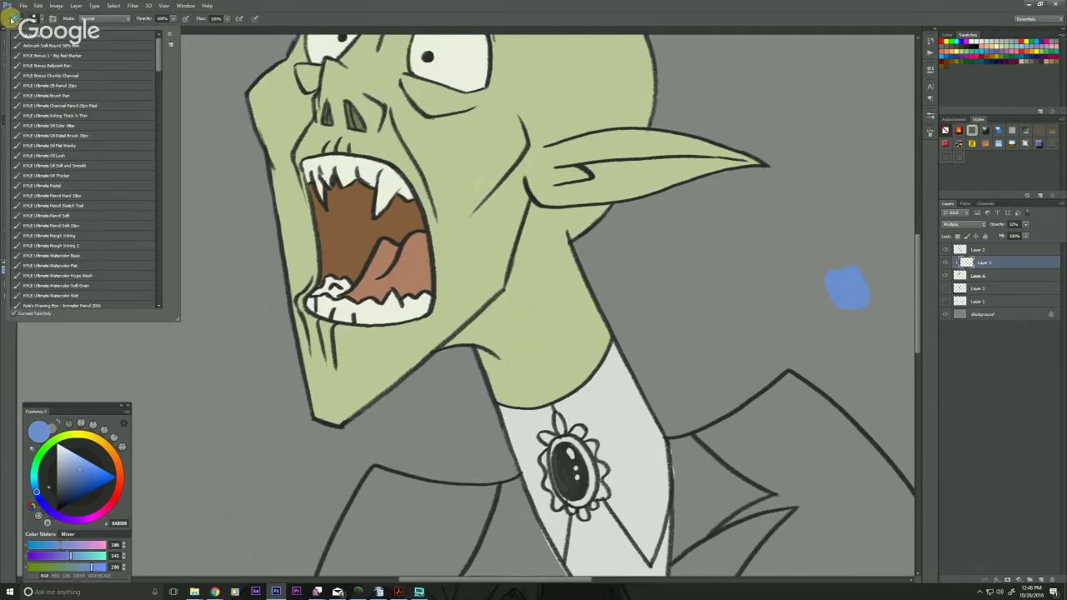
{"action": "mouse_move", "coordinate": [159, 60]}
{"action": "left_mouse_down"}
{"action": "mouse_move", "coordinate": [160, 114]}
{"action": "mouse_move", "coordinate": [155, 105]}
{"action": "left_mouse_up"}
{"action": "left_click", "coordinate": [71, 180]}
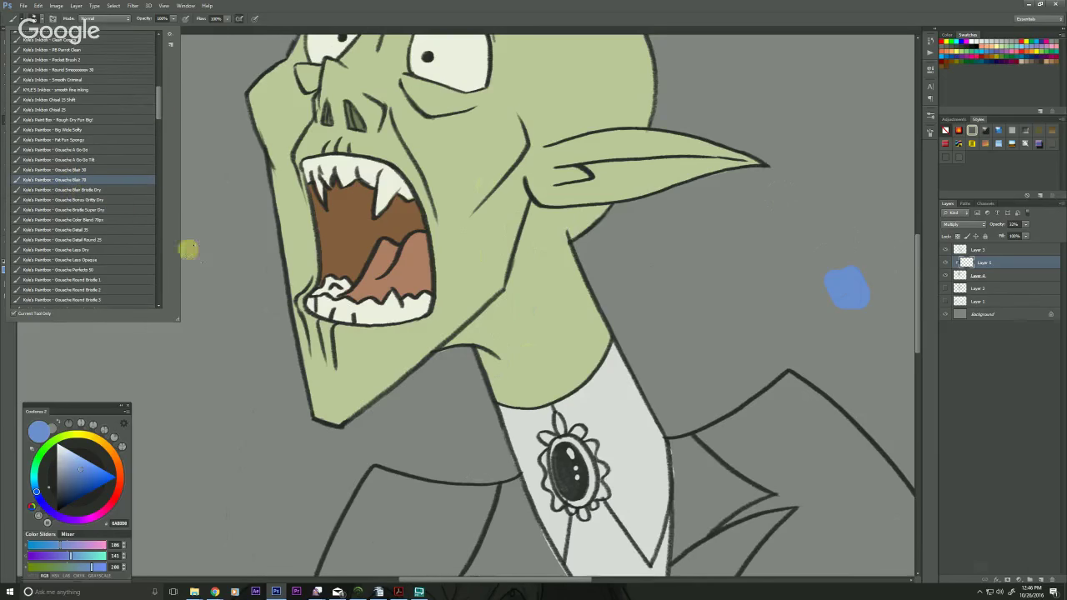
{"action": "left_click_drag", "start_coordinate": [490, 207], "coordinate": [479, 241]}
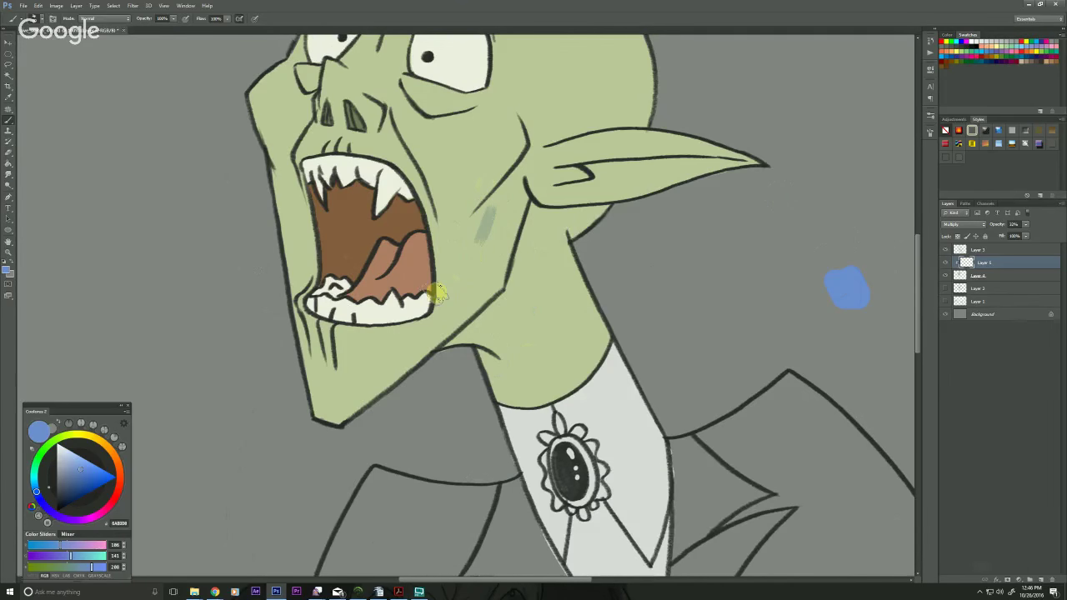
{"action": "key", "text": "ctrl+z"}
Paint a blue multiply shadow over the back and side of the skull, from the brow ridge to the ear
{"action": "left_click", "coordinate": [389, 243], "text": "alt"}
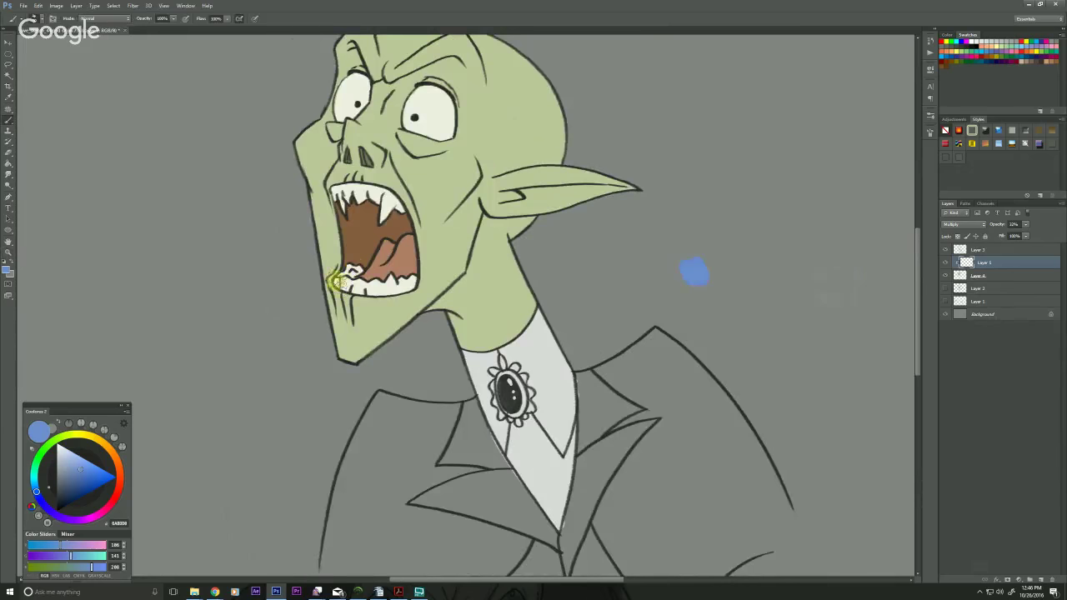
{"action": "left_click_drag", "start_coordinate": [331, 279], "coordinate": [295, 407]}
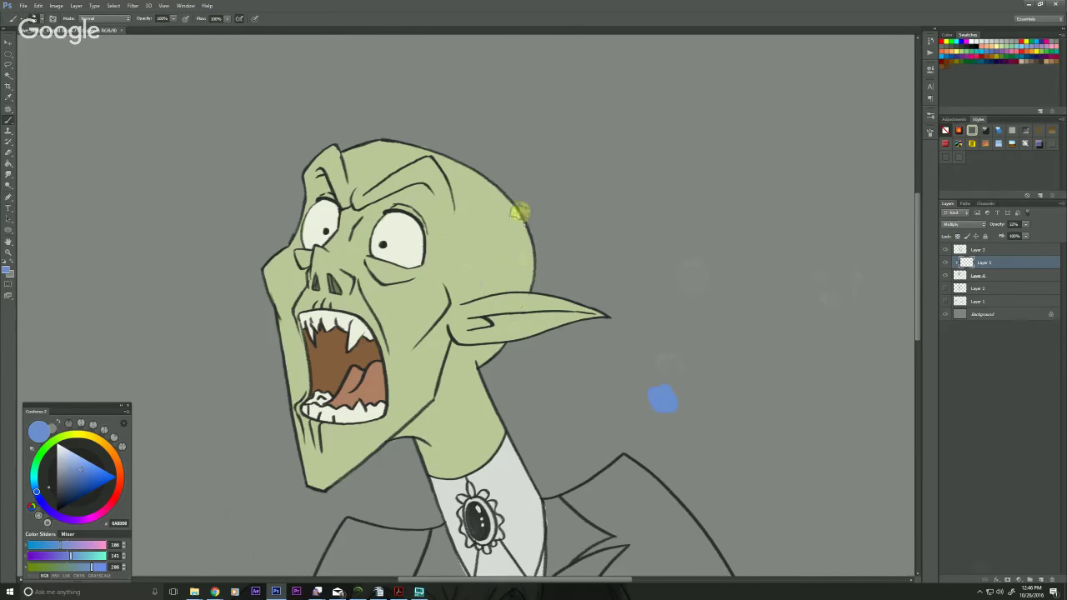
{"action": "mouse_move", "coordinate": [519, 213]}
{"action": "left_mouse_down"}
{"action": "mouse_move", "coordinate": [510, 268]}
{"action": "mouse_move", "coordinate": [510, 200]}
{"action": "mouse_move", "coordinate": [527, 248]}
{"action": "mouse_move", "coordinate": [519, 286]}
{"action": "mouse_move", "coordinate": [498, 181]}
{"action": "mouse_move", "coordinate": [509, 290]}
{"action": "mouse_move", "coordinate": [476, 193]}
{"action": "mouse_move", "coordinate": [481, 171]}
{"action": "mouse_move", "coordinate": [488, 238]}
{"action": "mouse_move", "coordinate": [469, 290]}
{"action": "mouse_move", "coordinate": [486, 216]}
{"action": "mouse_move", "coordinate": [467, 170]}
{"action": "mouse_move", "coordinate": [489, 225]}
{"action": "left_mouse_up"}
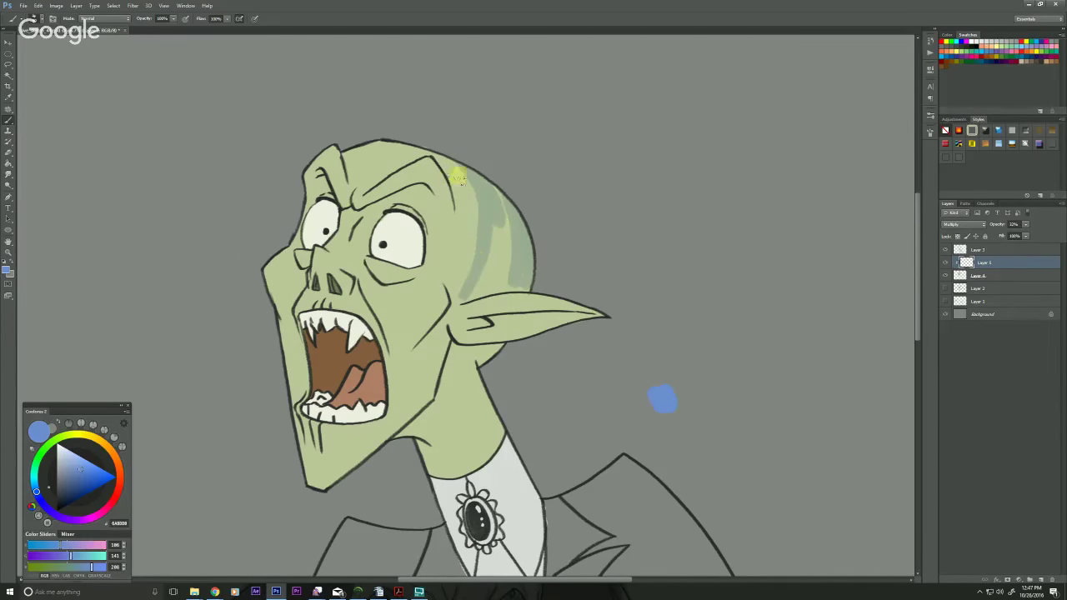
{"action": "mouse_move", "coordinate": [458, 177]}
{"action": "left_mouse_down"}
{"action": "mouse_move", "coordinate": [465, 229]}
{"action": "mouse_move", "coordinate": [459, 188]}
{"action": "mouse_move", "coordinate": [464, 240]}
{"action": "mouse_move", "coordinate": [449, 288]}
{"action": "mouse_move", "coordinate": [460, 200]}
{"action": "mouse_move", "coordinate": [439, 151]}
{"action": "left_mouse_up"}
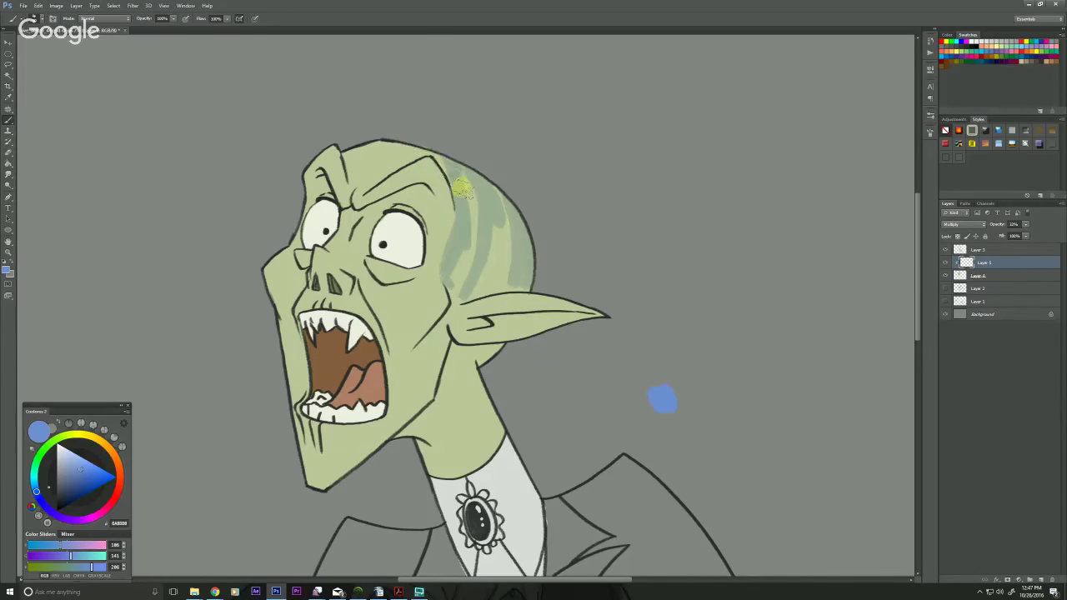
{"action": "mouse_move", "coordinate": [463, 188]}
{"action": "left_mouse_down"}
{"action": "mouse_move", "coordinate": [501, 219]}
{"action": "mouse_move", "coordinate": [457, 162]}
{"action": "mouse_move", "coordinate": [467, 252]}
{"action": "mouse_move", "coordinate": [476, 218]}
{"action": "mouse_move", "coordinate": [497, 216]}
{"action": "mouse_move", "coordinate": [511, 265]}
{"action": "mouse_move", "coordinate": [532, 286]}
{"action": "mouse_move", "coordinate": [457, 299]}
{"action": "mouse_move", "coordinate": [459, 254]}
{"action": "mouse_move", "coordinate": [456, 283]}
{"action": "mouse_move", "coordinate": [466, 255]}
{"action": "mouse_move", "coordinate": [473, 270]}
{"action": "mouse_move", "coordinate": [497, 245]}
{"action": "mouse_move", "coordinate": [503, 281]}
{"action": "mouse_move", "coordinate": [444, 272]}
{"action": "mouse_move", "coordinate": [442, 229]}
{"action": "mouse_move", "coordinate": [460, 217]}
{"action": "mouse_move", "coordinate": [444, 280]}
{"action": "mouse_move", "coordinate": [433, 258]}
{"action": "mouse_move", "coordinate": [455, 302]}
{"action": "left_mouse_up"}
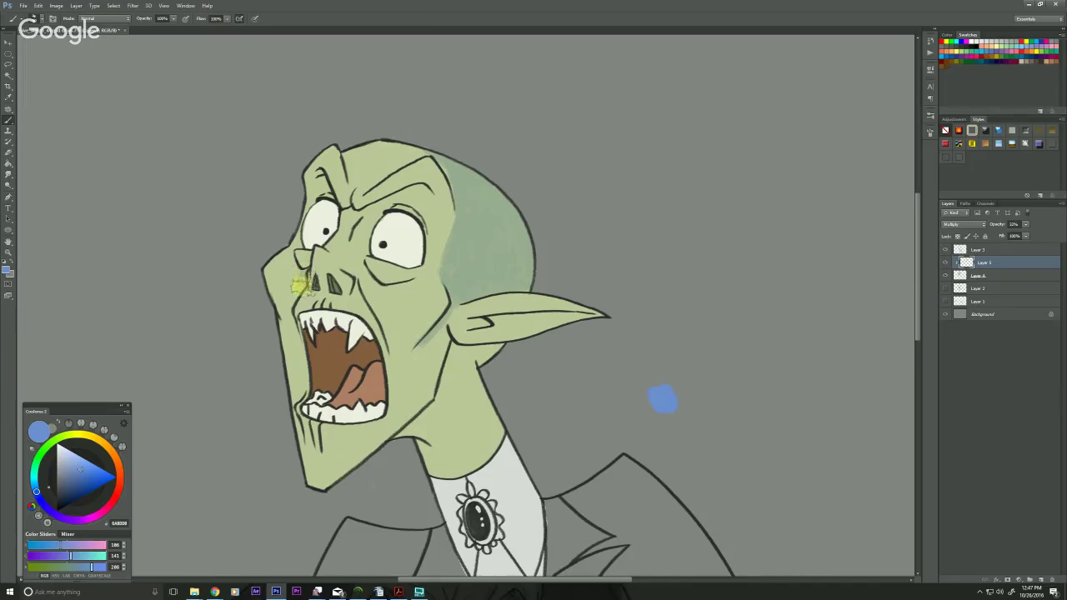
Add shadow strokes to the forehead and beside the nose, and shade the back of the neck and collar
{"action": "mouse_move", "coordinate": [353, 171]}
{"action": "left_mouse_down"}
{"action": "mouse_move", "coordinate": [353, 157]}
{"action": "mouse_move", "coordinate": [355, 169]}
{"action": "left_mouse_up"}
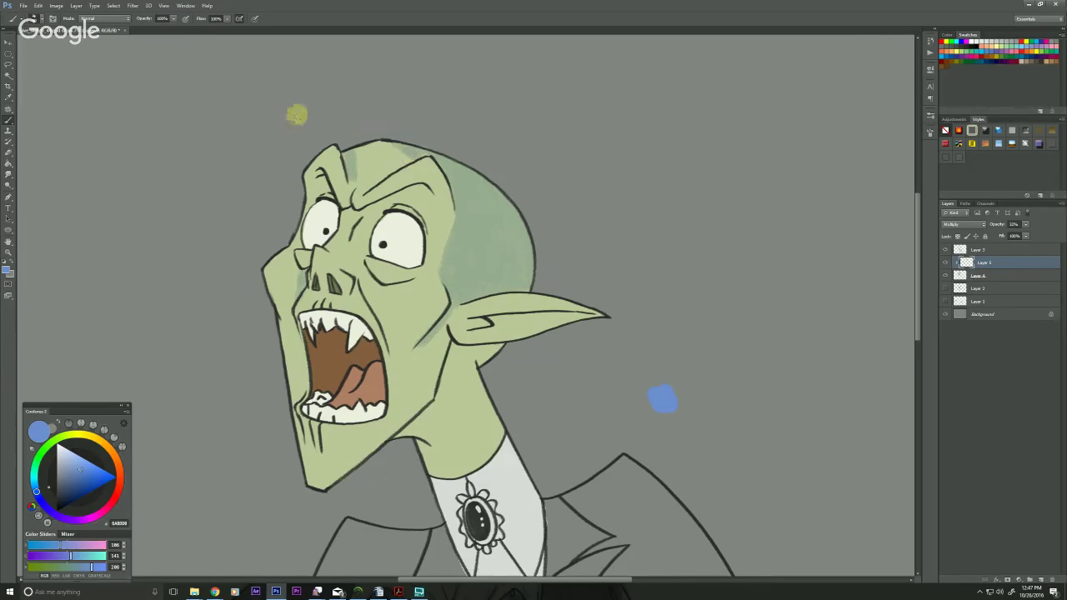
{"action": "left_click_drag", "start_coordinate": [266, 484], "coordinate": [280, 399]}
{"action": "mouse_move", "coordinate": [461, 208]}
{"action": "left_mouse_down"}
{"action": "mouse_move", "coordinate": [426, 269]}
{"action": "mouse_move", "coordinate": [470, 222]}
{"action": "left_mouse_up"}
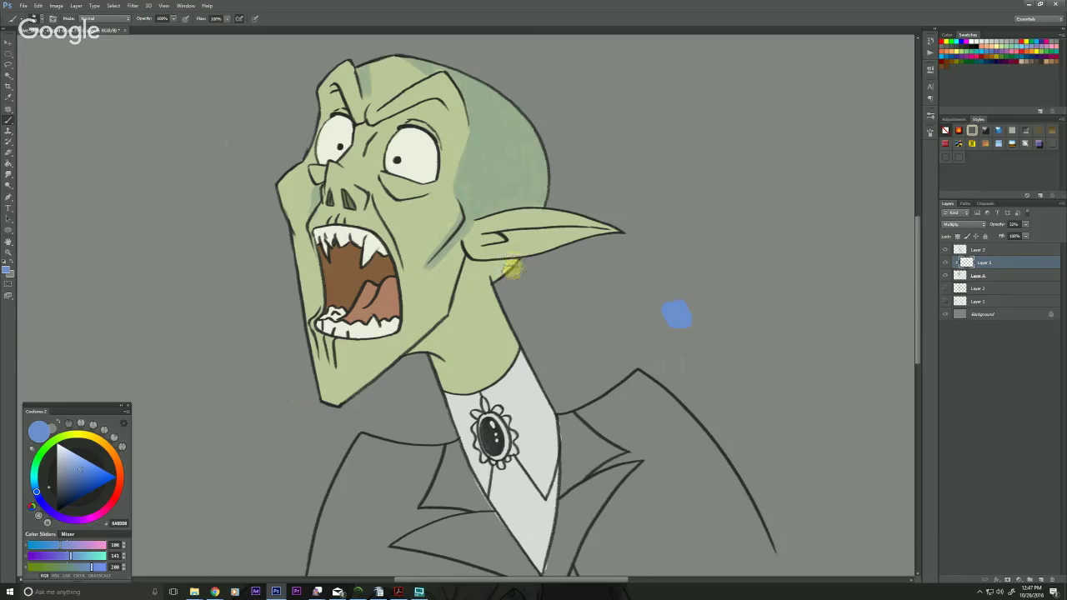
{"action": "mouse_move", "coordinate": [513, 266]}
{"action": "left_mouse_down"}
{"action": "mouse_move", "coordinate": [469, 260]}
{"action": "mouse_move", "coordinate": [511, 260]}
{"action": "mouse_move", "coordinate": [466, 260]}
{"action": "mouse_move", "coordinate": [439, 351]}
{"action": "mouse_move", "coordinate": [449, 318]}
{"action": "mouse_move", "coordinate": [390, 381]}
{"action": "mouse_move", "coordinate": [470, 290]}
{"action": "mouse_move", "coordinate": [508, 273]}
{"action": "mouse_move", "coordinate": [466, 274]}
{"action": "mouse_move", "coordinate": [559, 429]}
{"action": "mouse_move", "coordinate": [473, 283]}
{"action": "mouse_move", "coordinate": [478, 270]}
{"action": "mouse_move", "coordinate": [452, 297]}
{"action": "mouse_move", "coordinate": [534, 409]}
{"action": "mouse_move", "coordinate": [481, 297]}
{"action": "mouse_move", "coordinate": [466, 283]}
{"action": "mouse_move", "coordinate": [504, 365]}
{"action": "mouse_move", "coordinate": [464, 302]}
{"action": "mouse_move", "coordinate": [472, 317]}
{"action": "mouse_move", "coordinate": [554, 442]}
{"action": "mouse_move", "coordinate": [529, 436]}
{"action": "left_mouse_up"}
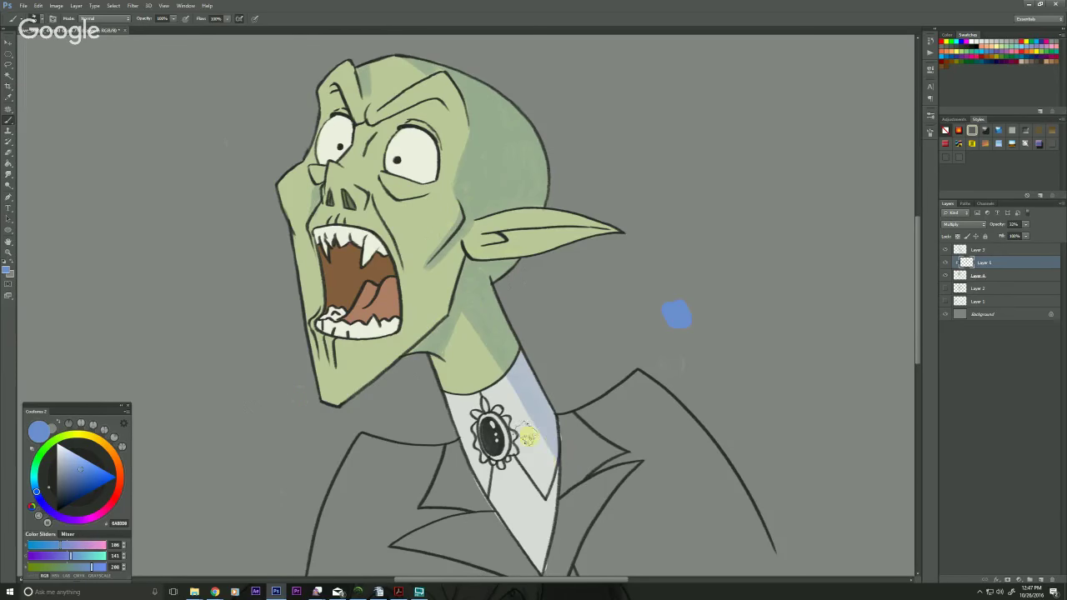
Paint shadows on the crown, brows, eyes, nose and cheek hollows, and shade the cheekbone and chin
{"action": "left_click_drag", "start_coordinate": [464, 317], "coordinate": [563, 469]}
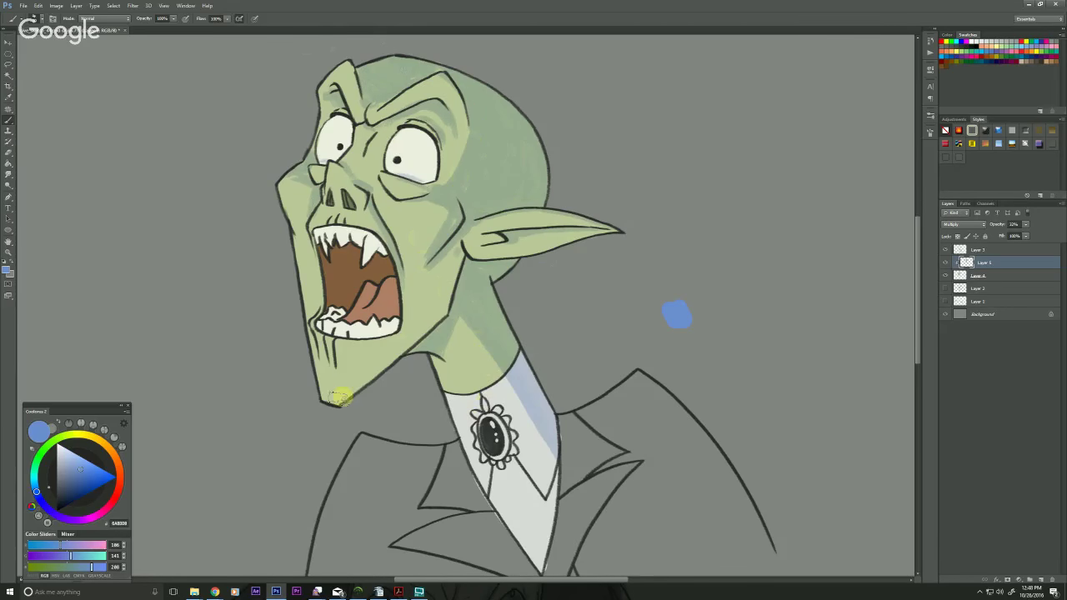
{"action": "left_click_drag", "start_coordinate": [295, 415], "coordinate": [300, 404]}
{"action": "left_click_drag", "start_coordinate": [387, 375], "coordinate": [393, 388]}
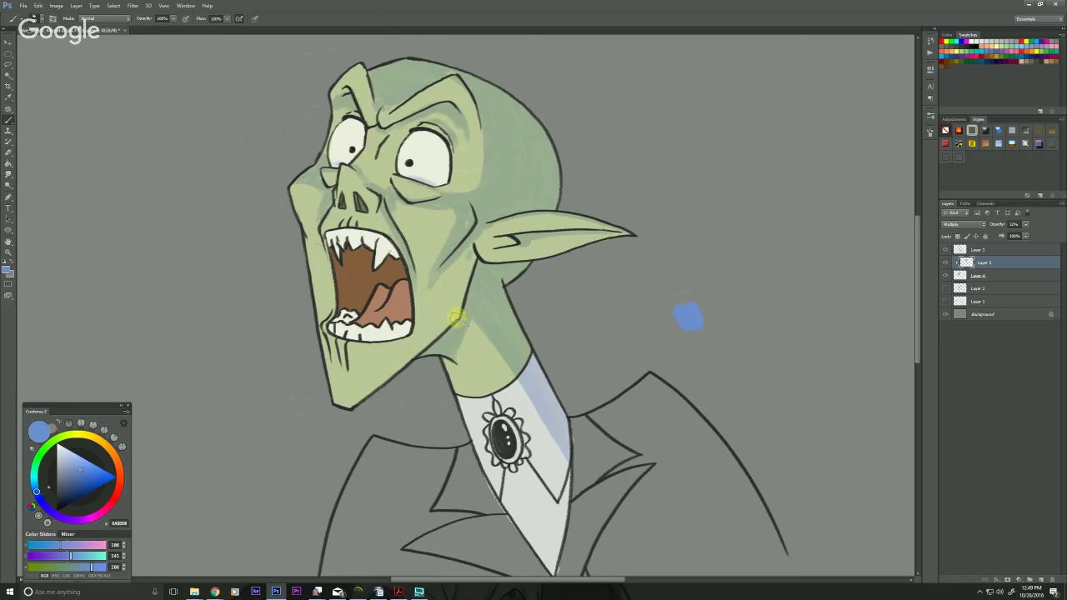
{"action": "left_click_drag", "start_coordinate": [401, 200], "coordinate": [458, 225]}
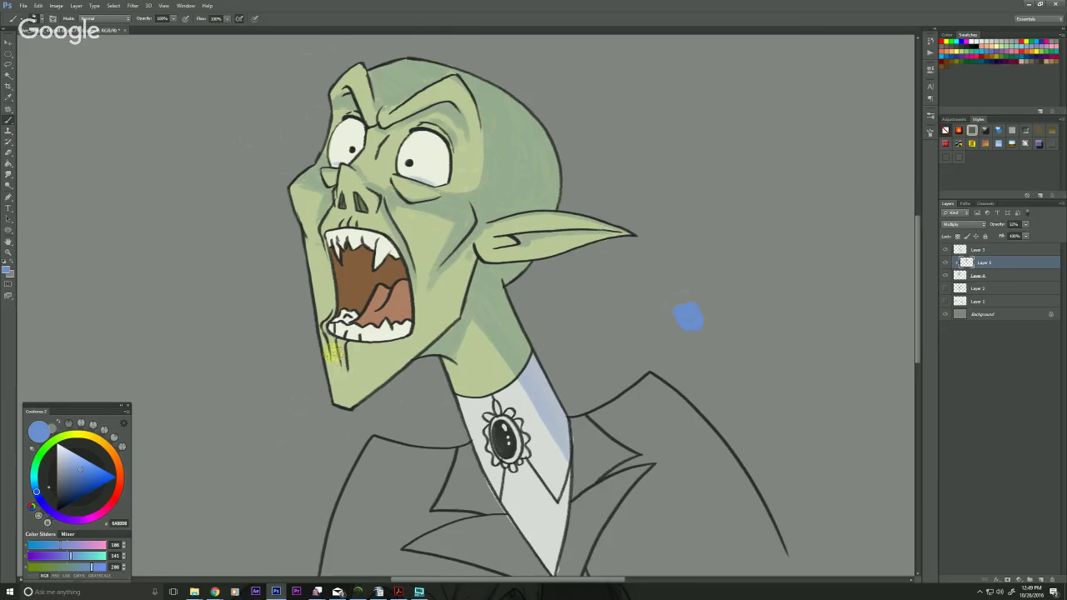
{"action": "left_click_drag", "start_coordinate": [357, 365], "coordinate": [362, 382]}
{"action": "left_click_drag", "start_coordinate": [261, 493], "coordinate": [247, 516]}
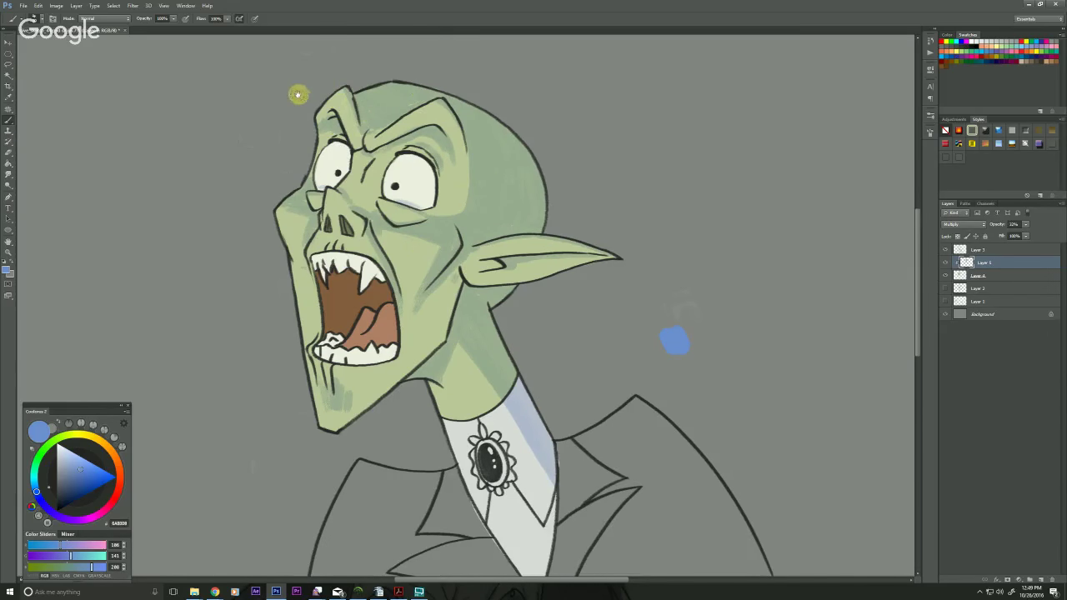
{"action": "scroll", "coordinate": [257, 200], "scroll_direction": "up", "scroll_amount": 1}
{"action": "scroll", "coordinate": [280, 505], "scroll_direction": "left", "scroll_amount": 1}
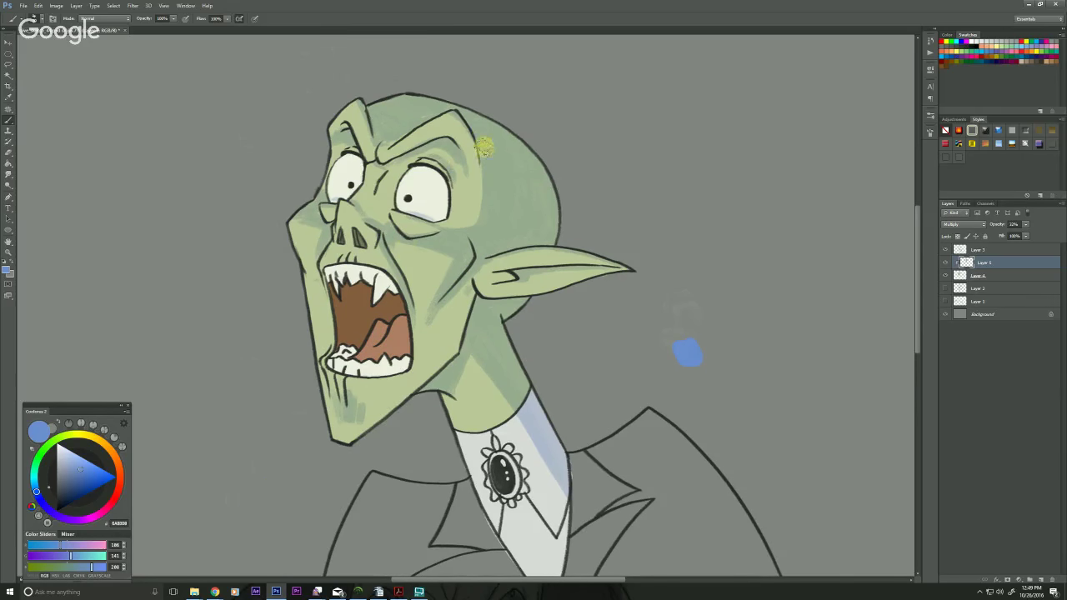
{"action": "left_click_drag", "start_coordinate": [283, 514], "coordinate": [324, 451]}
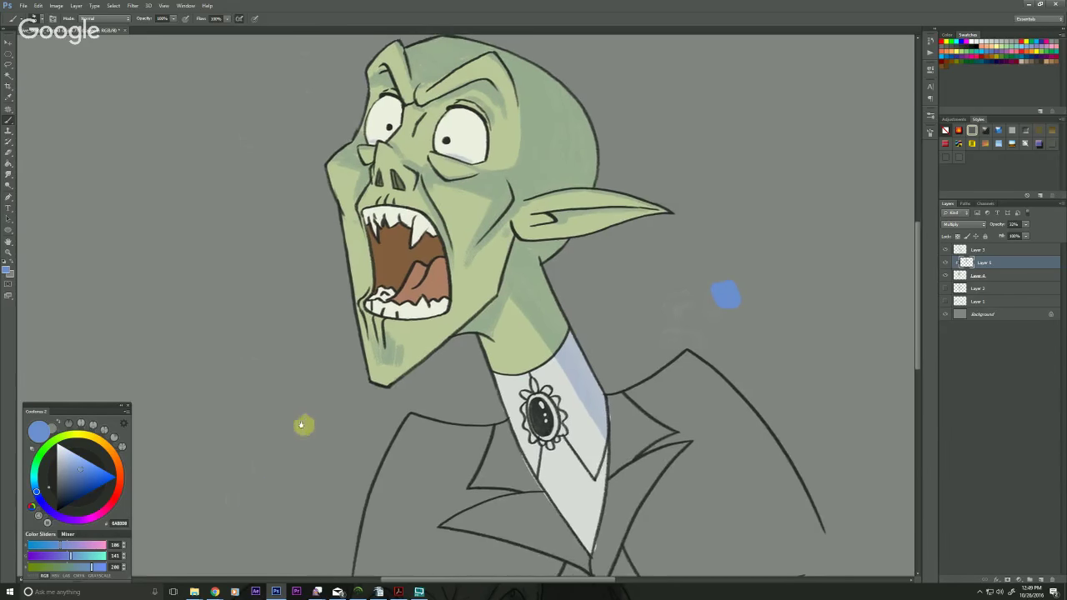
{"action": "left_click_drag", "start_coordinate": [259, 457], "coordinate": [209, 503]}
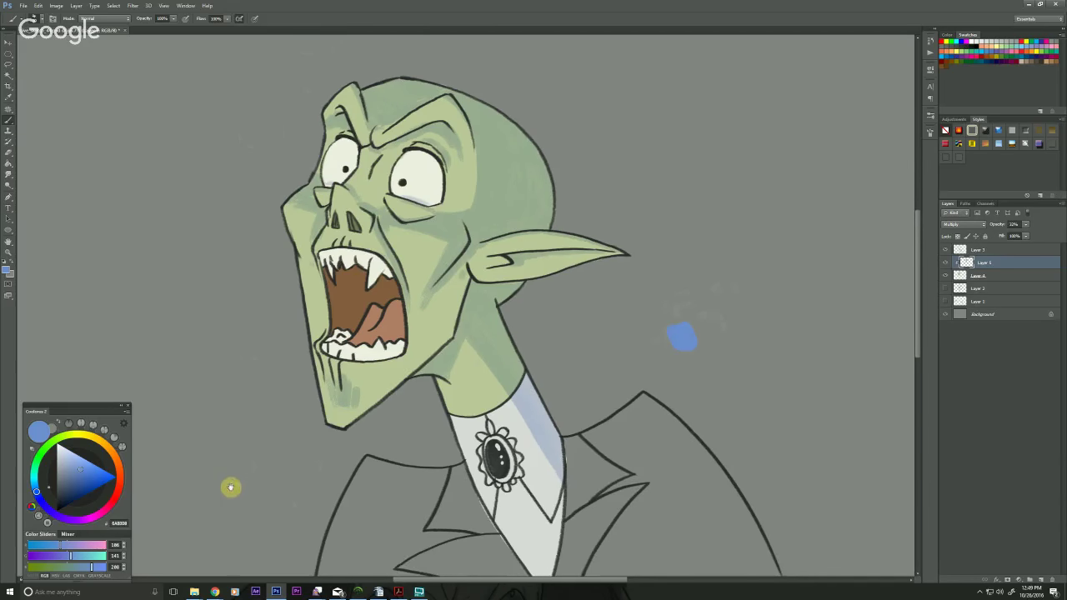
{"action": "left_click_drag", "start_coordinate": [212, 443], "coordinate": [221, 470]}
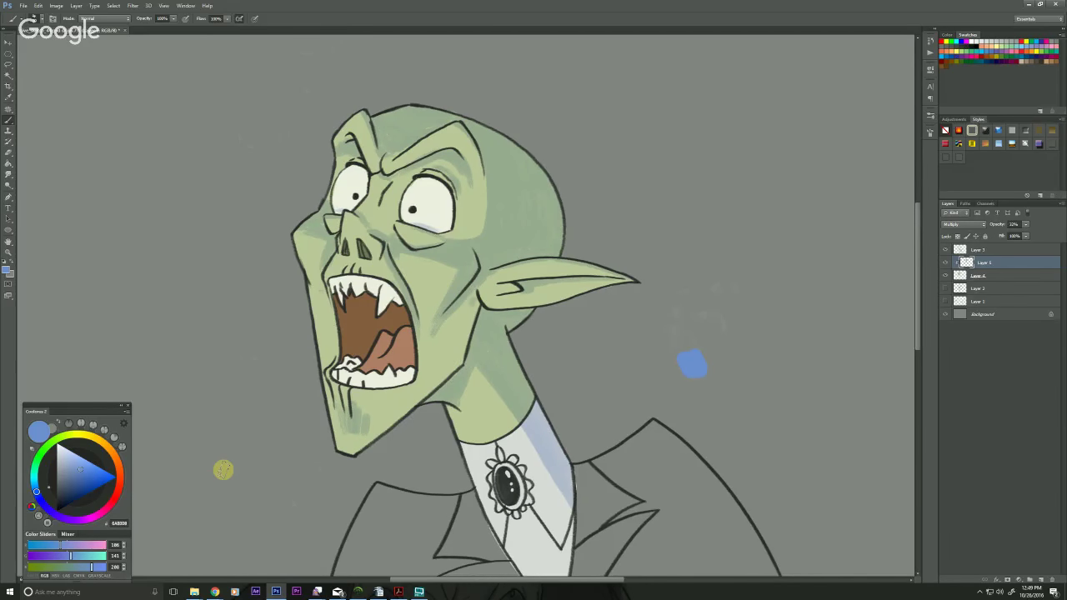